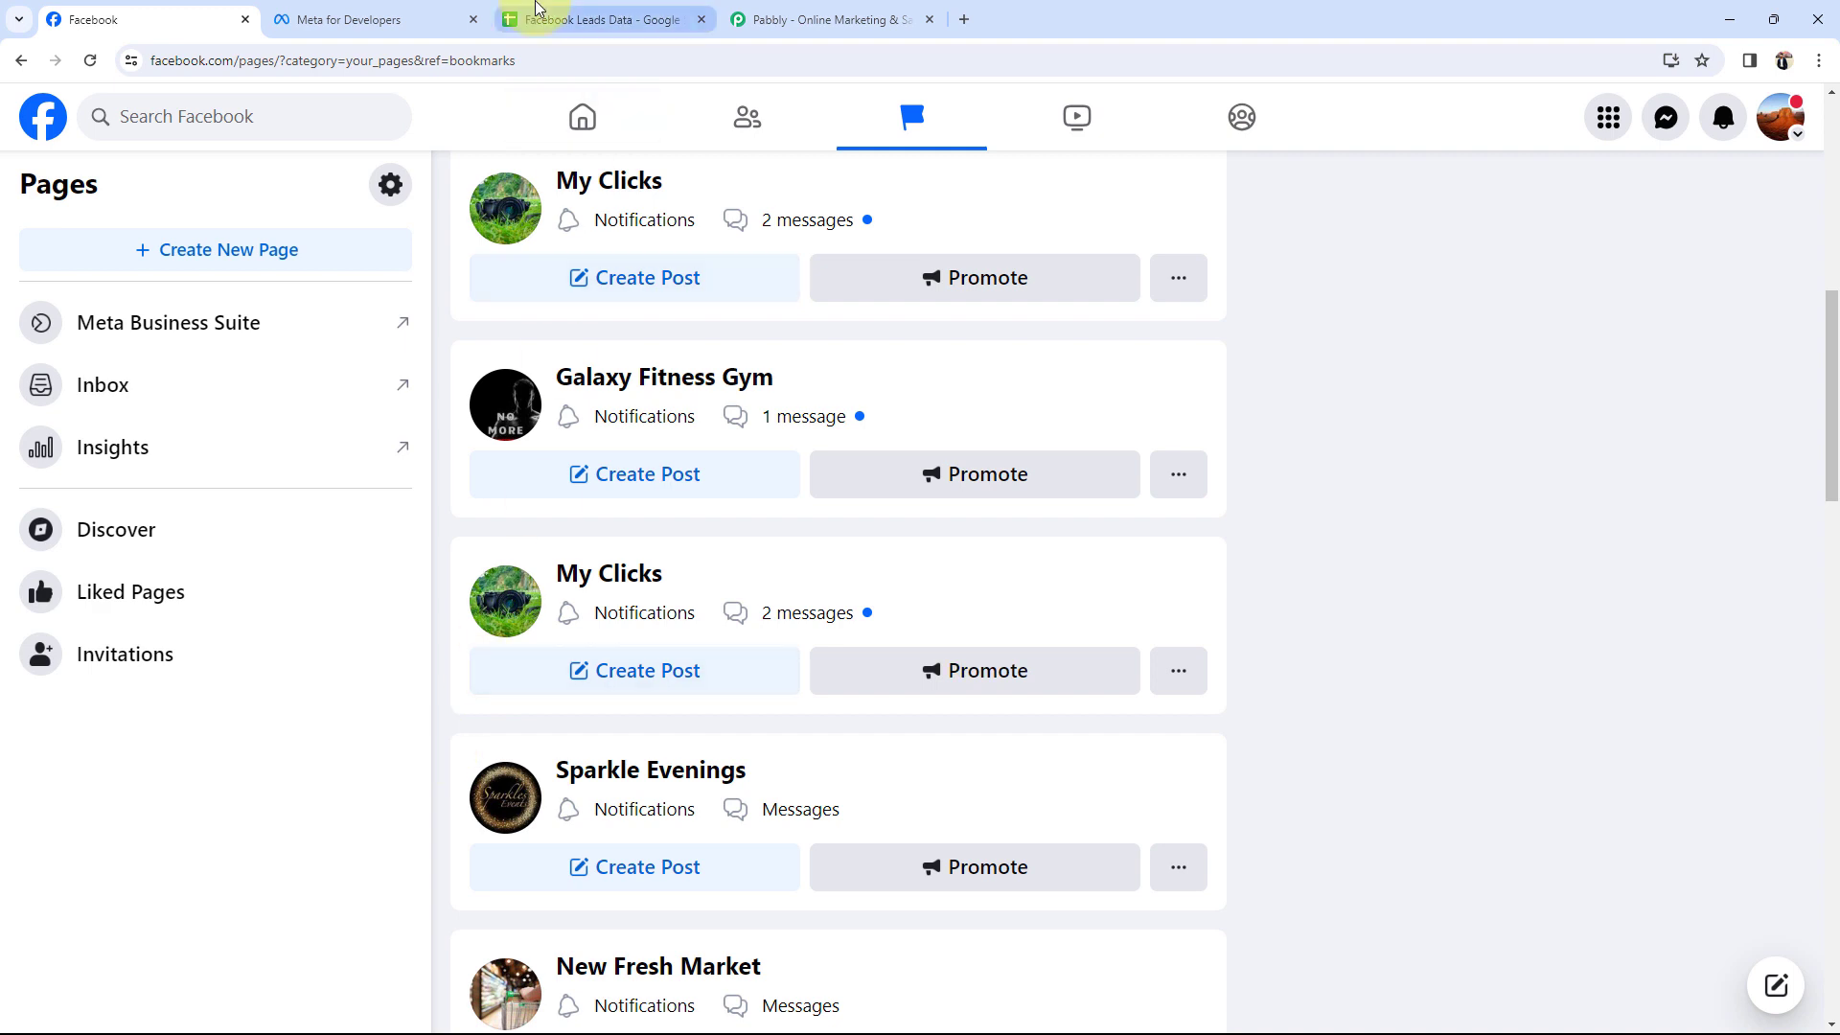
Check the empty Facebook Leads Data sheet, then go to the Pabbly homepage and close the 50% off popup.
click(537, 20)
click(993, 368)
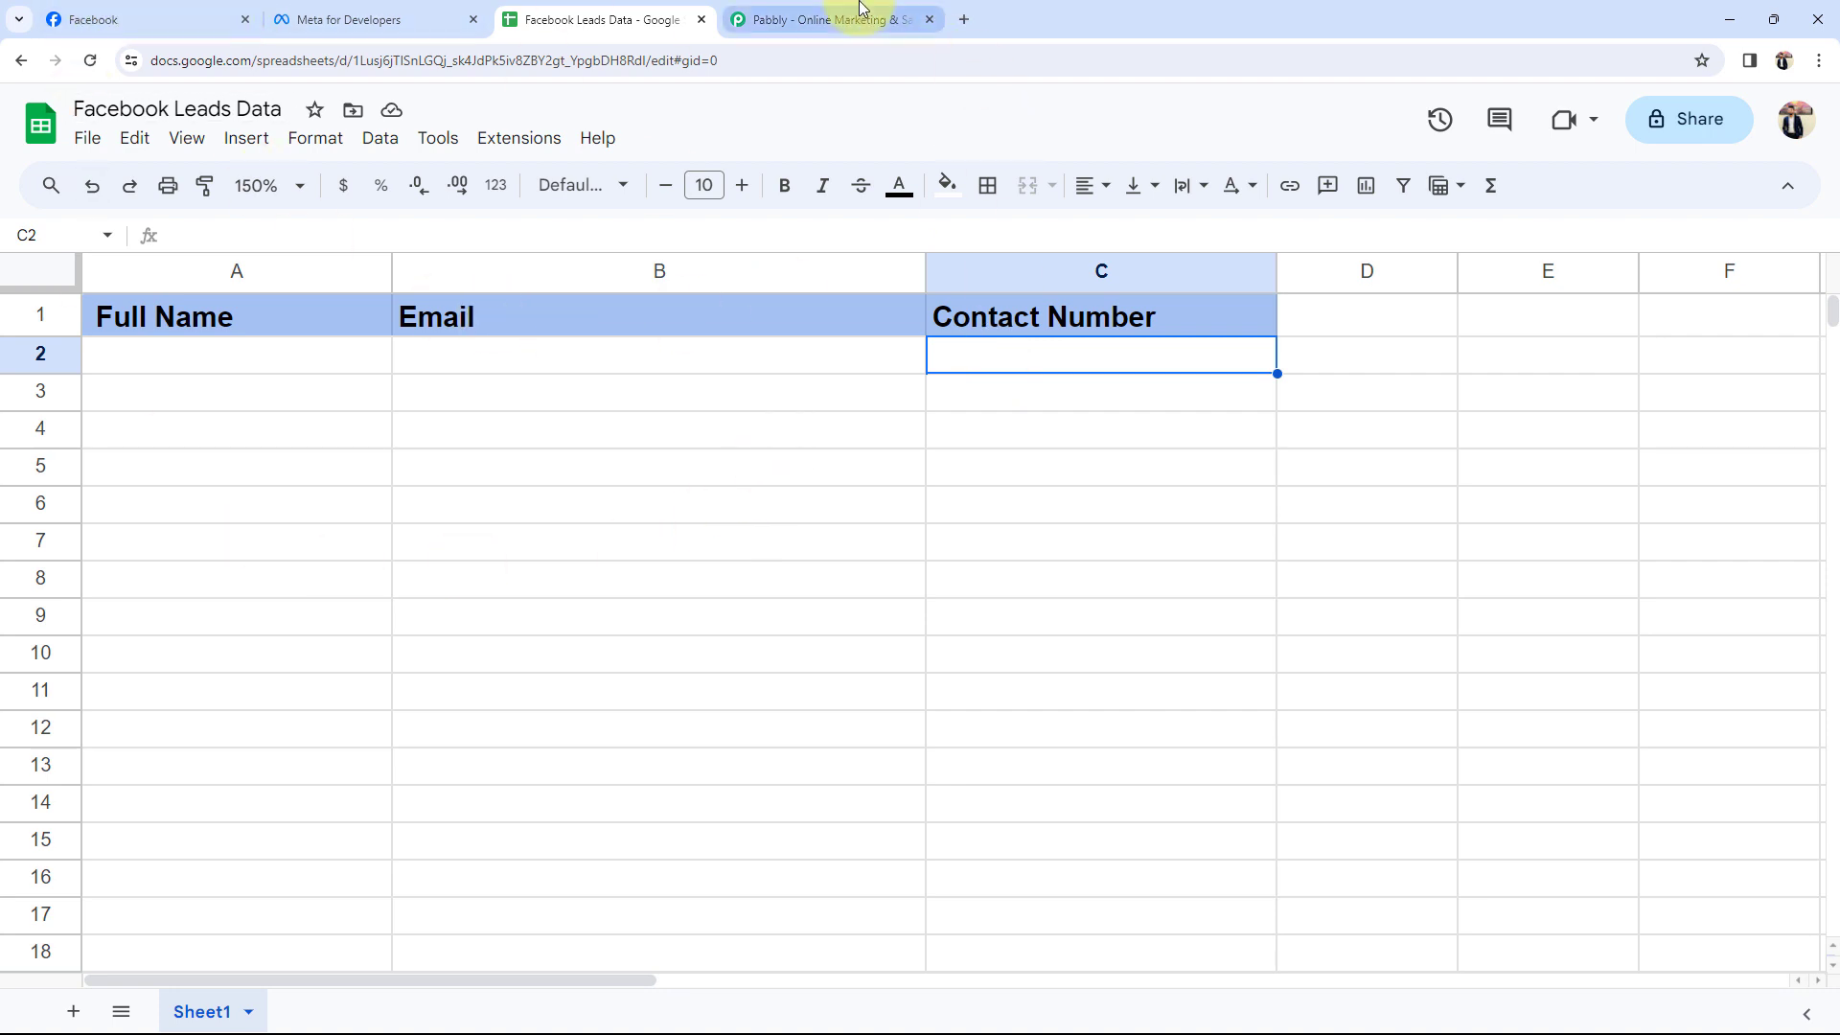
click(835, 17)
click(1245, 287)
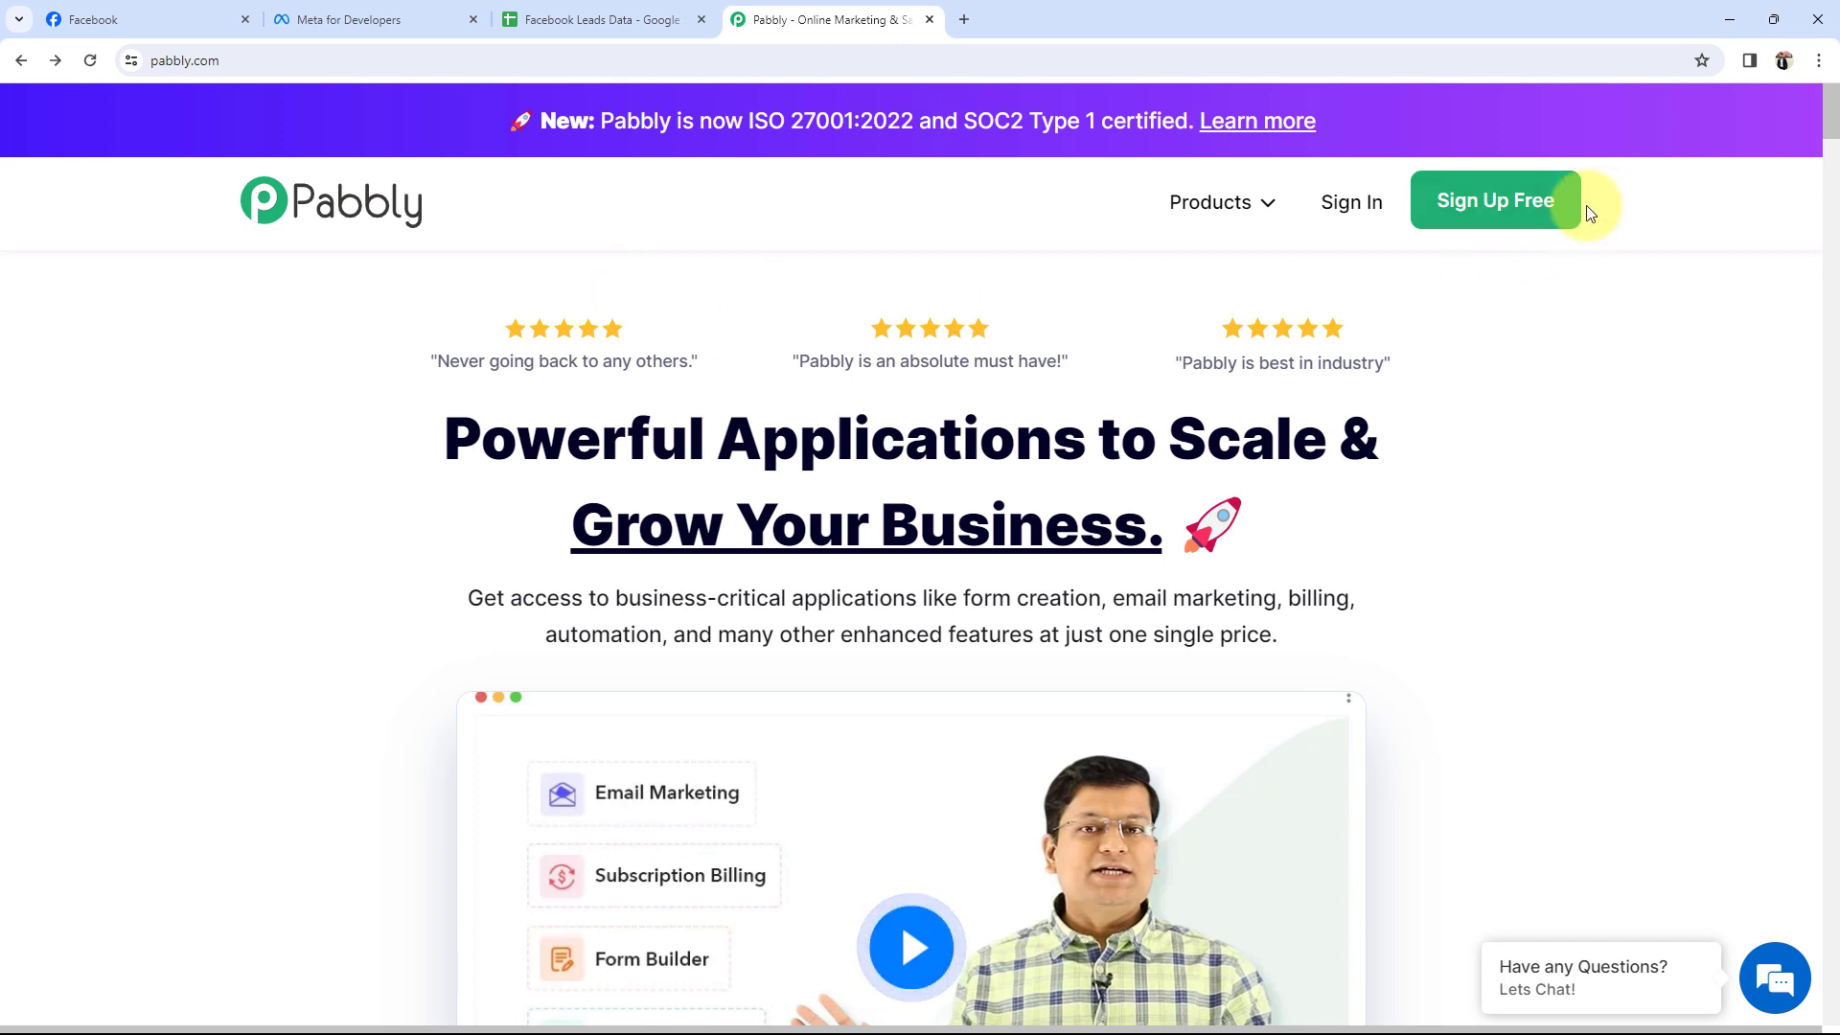
Launch Pabbly Connect with Access Now on the account's All Apps page.
click(1534, 213)
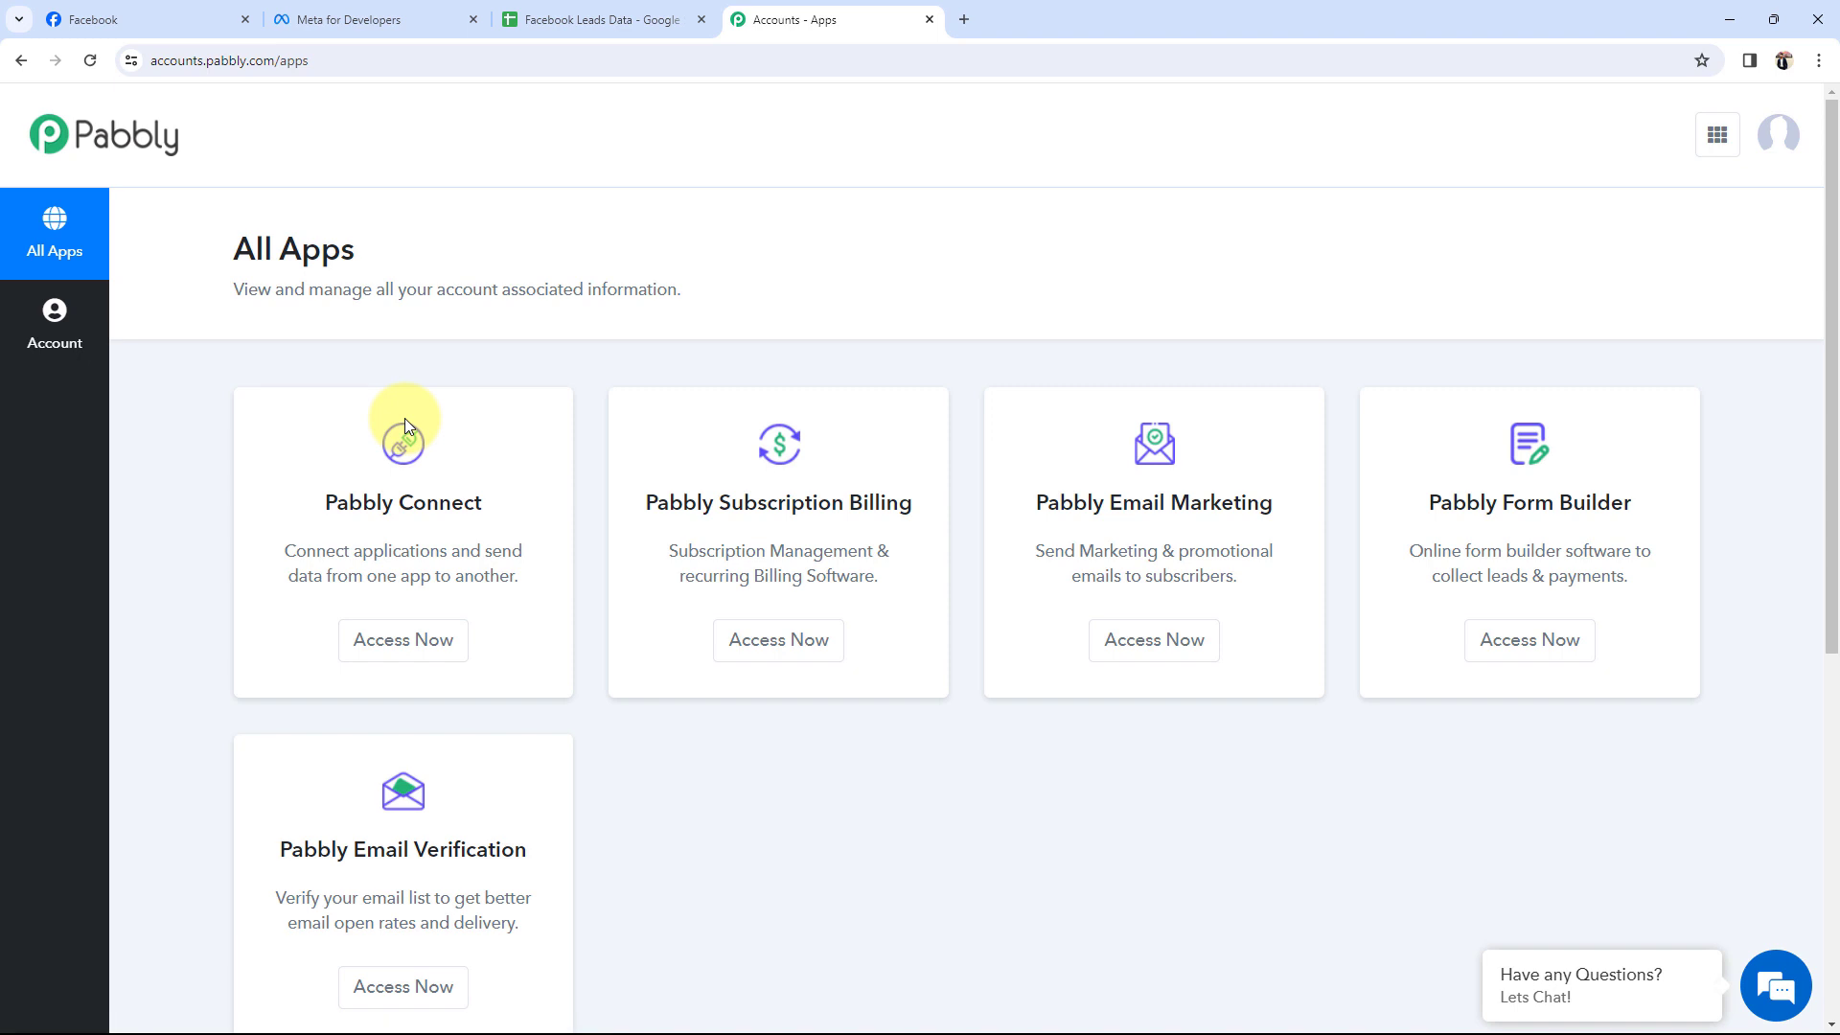
drag(331, 494, 446, 494)
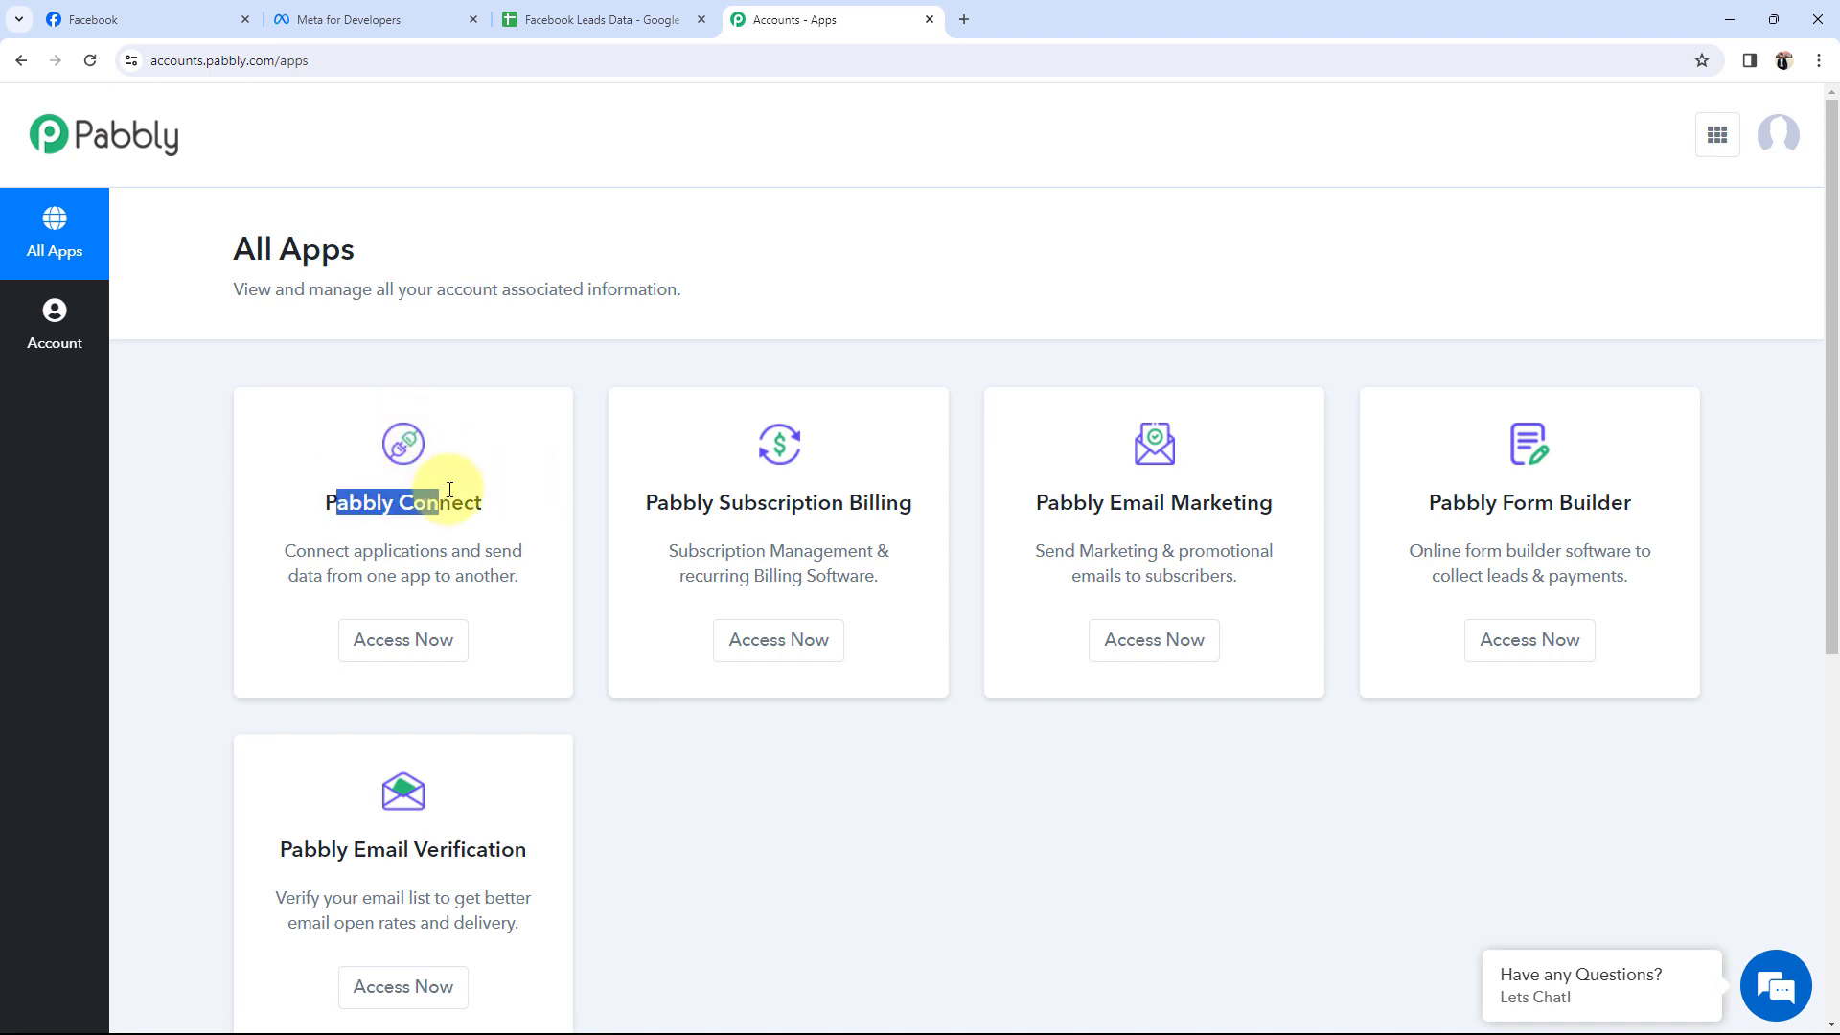
click(384, 651)
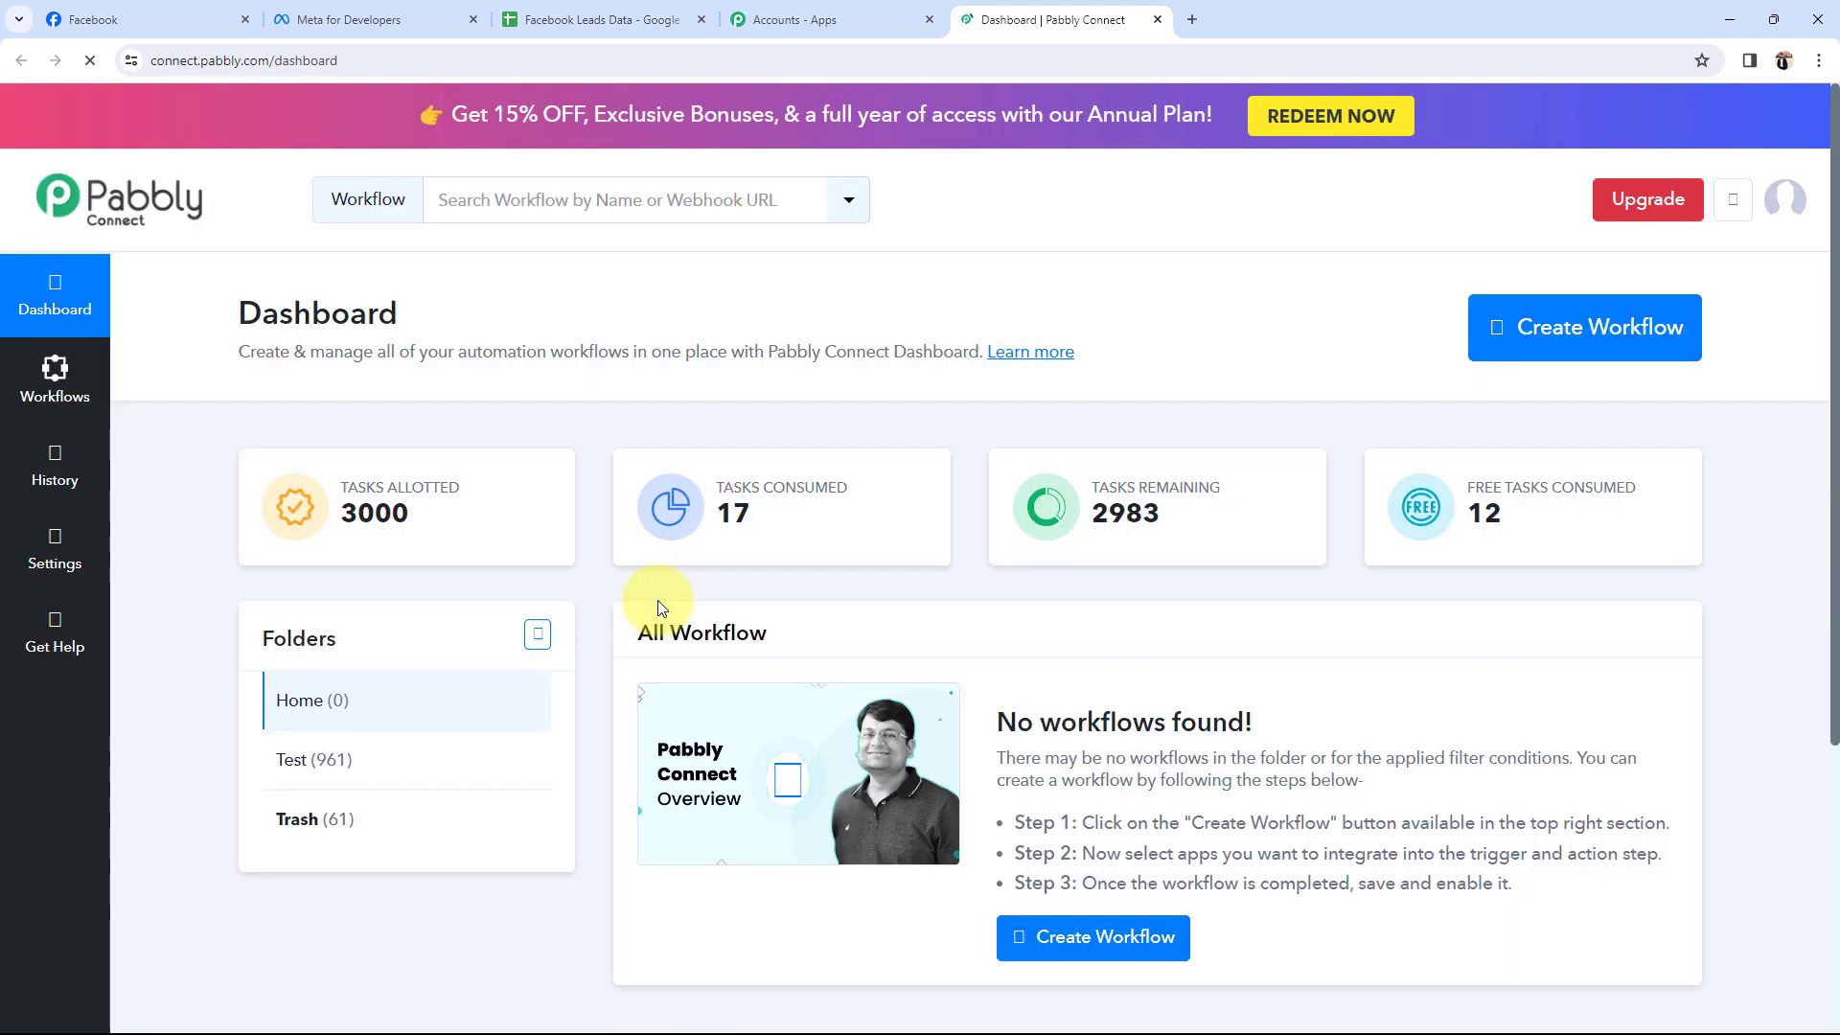
drag(230, 311, 416, 308)
click(520, 307)
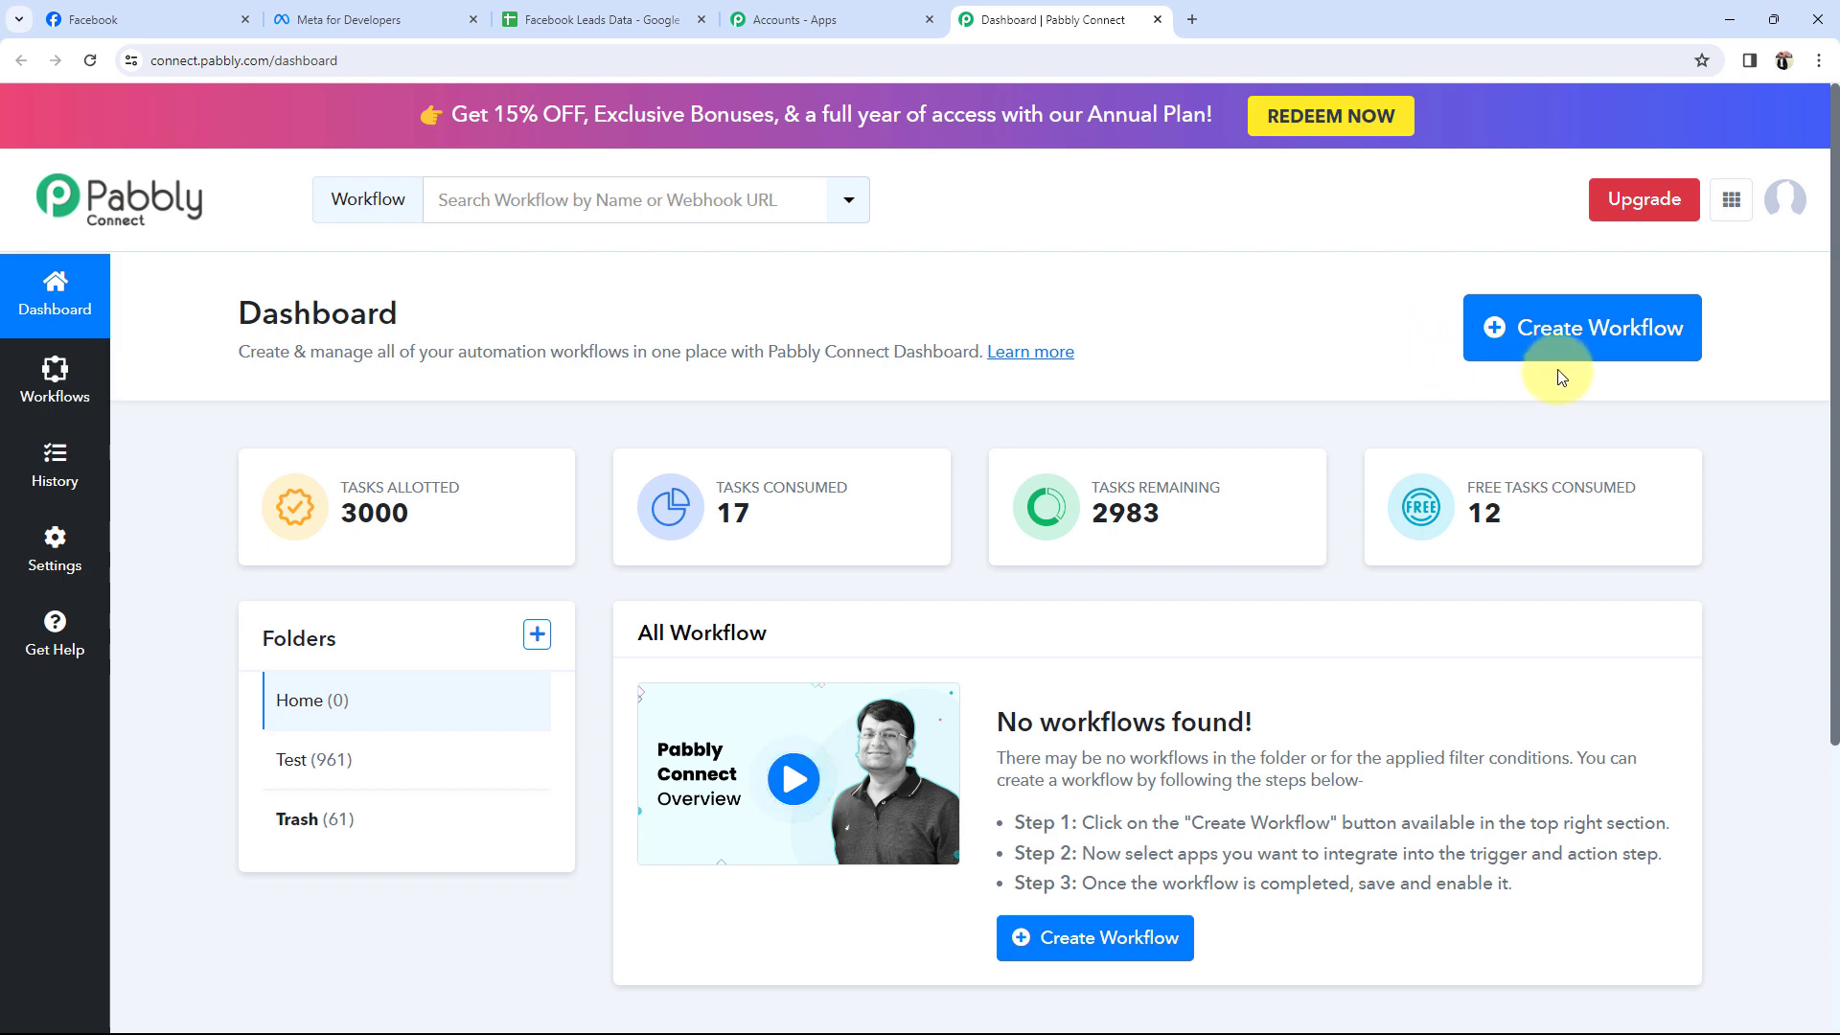
Create the workflow 'Add Facebook Leads to Google Sheets for Event Management Business' in the Home folder.
click(1608, 330)
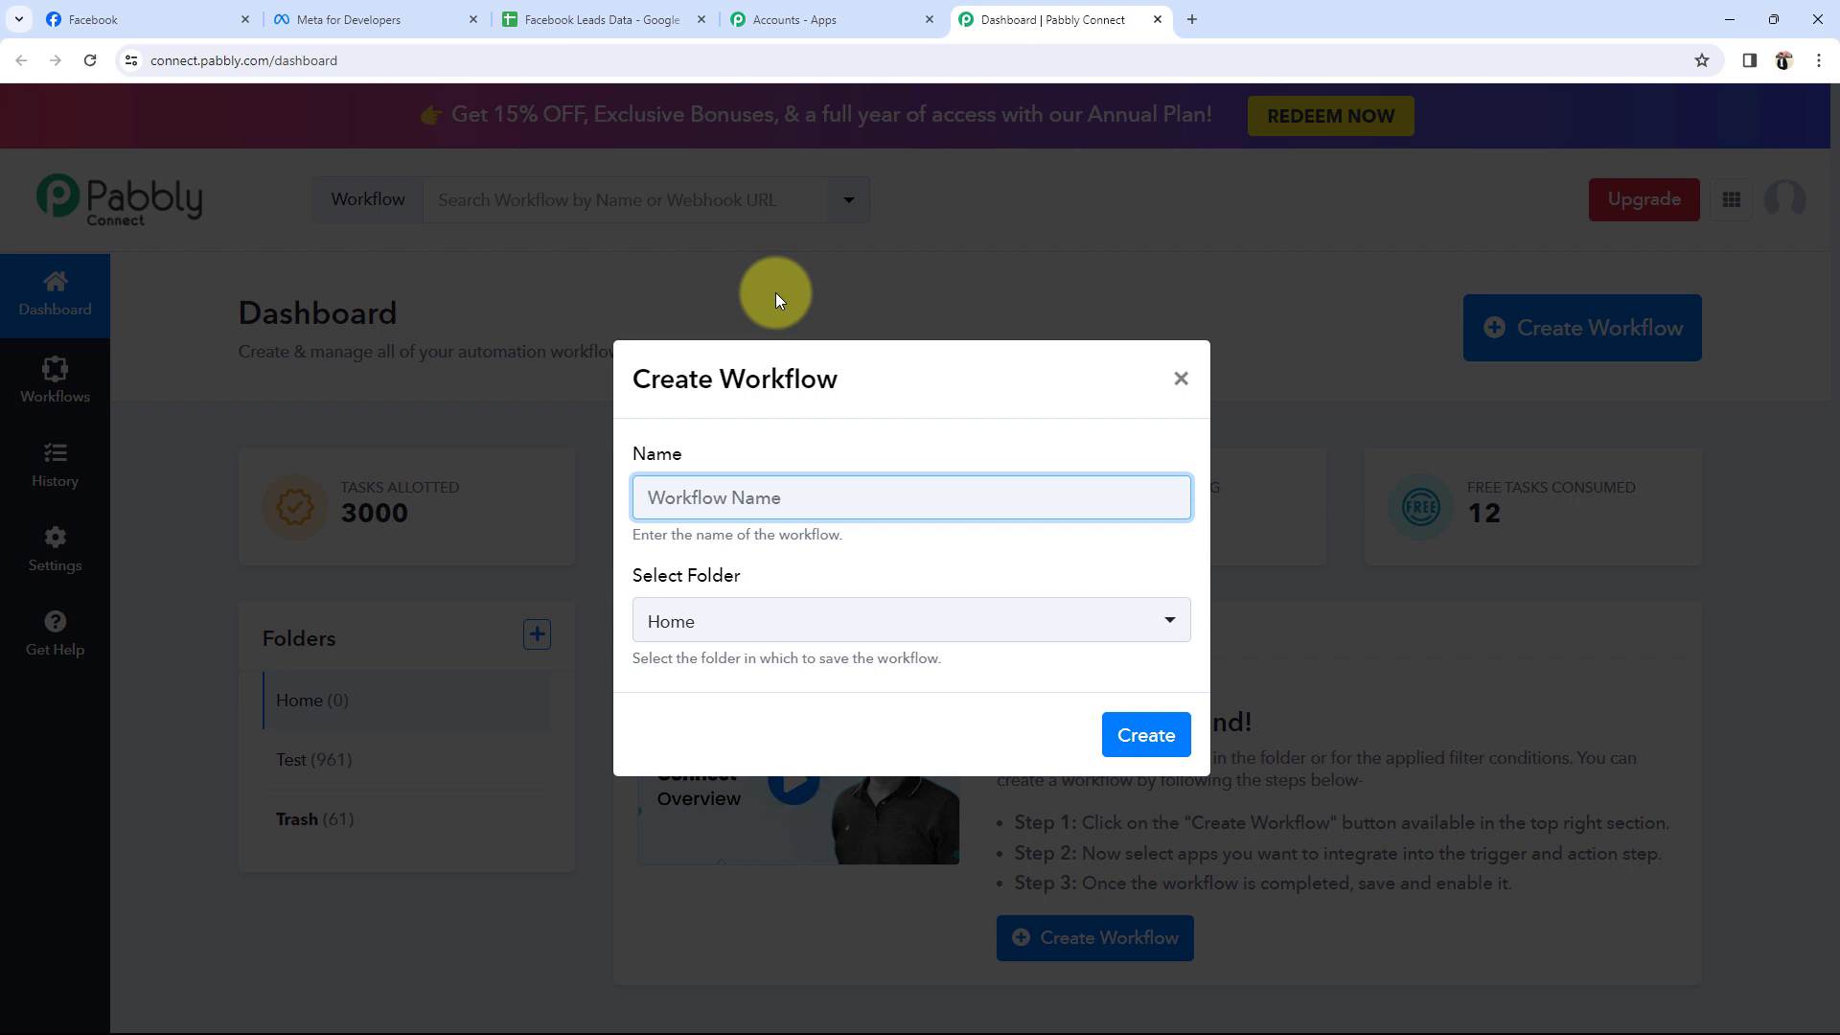
text(Facebook Leads to Google Sheets for Event Management Business)
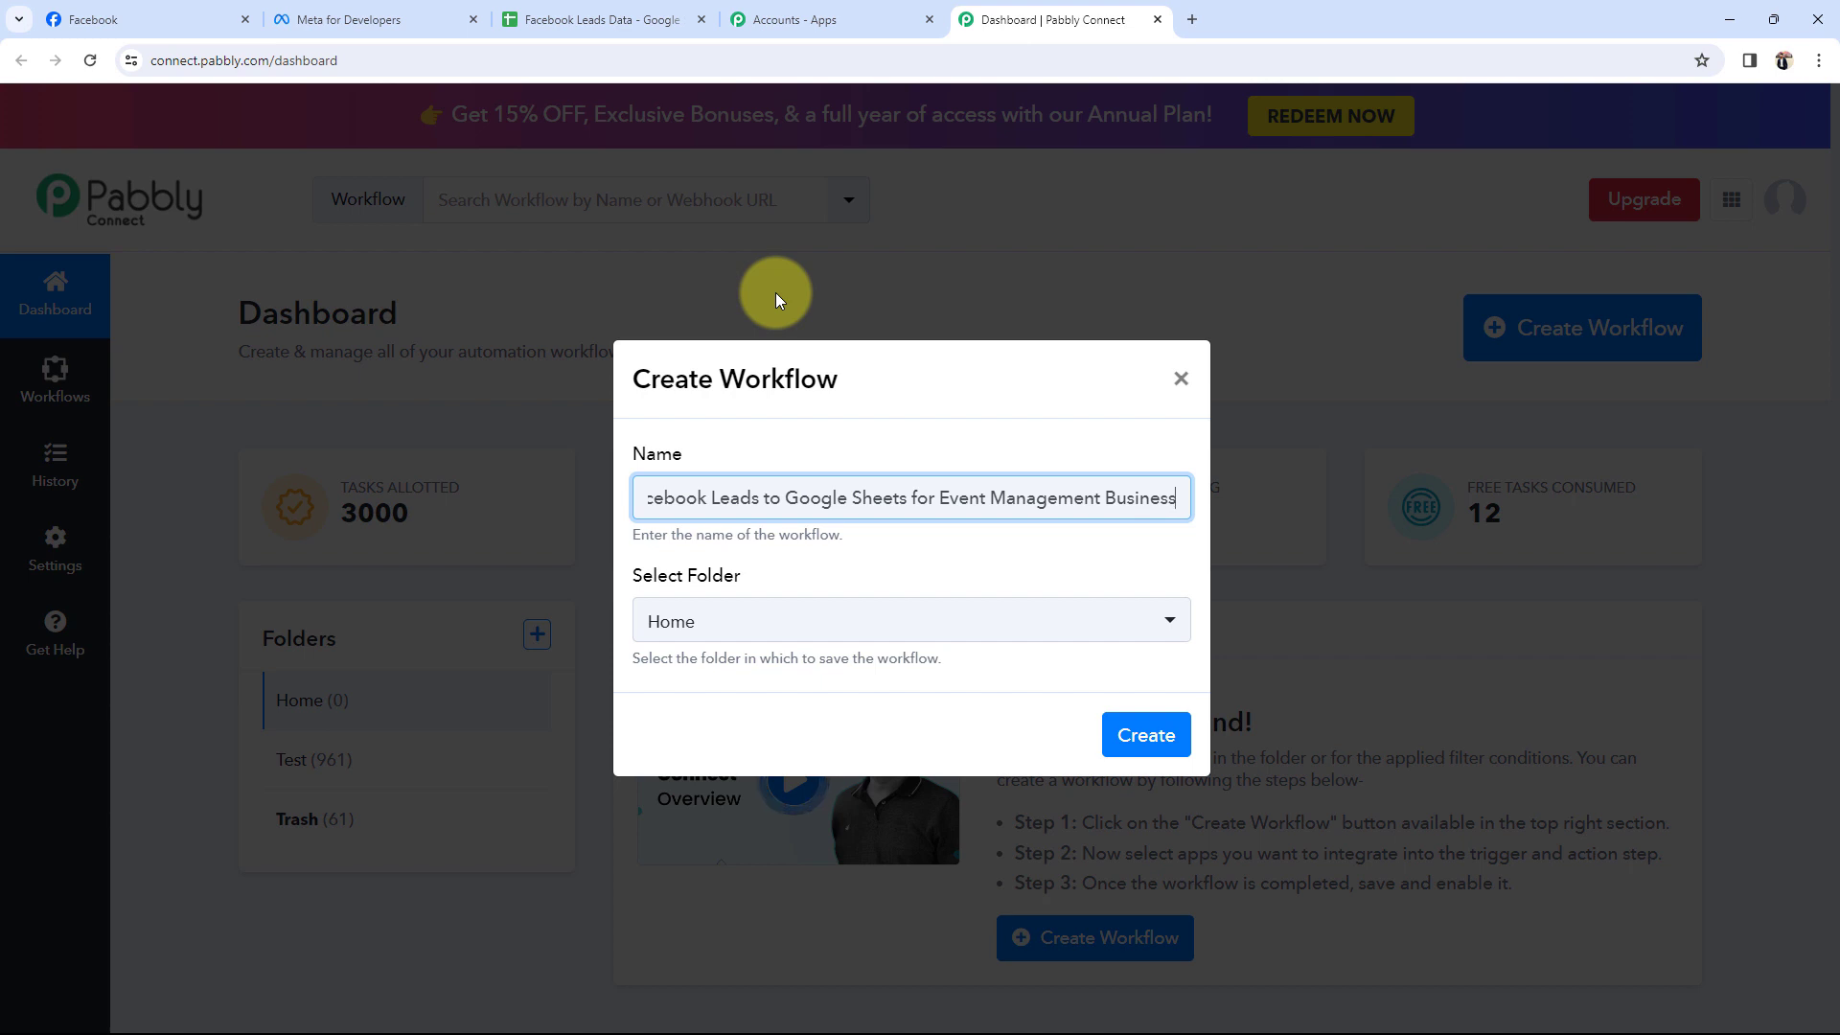
click(674, 621)
click(670, 733)
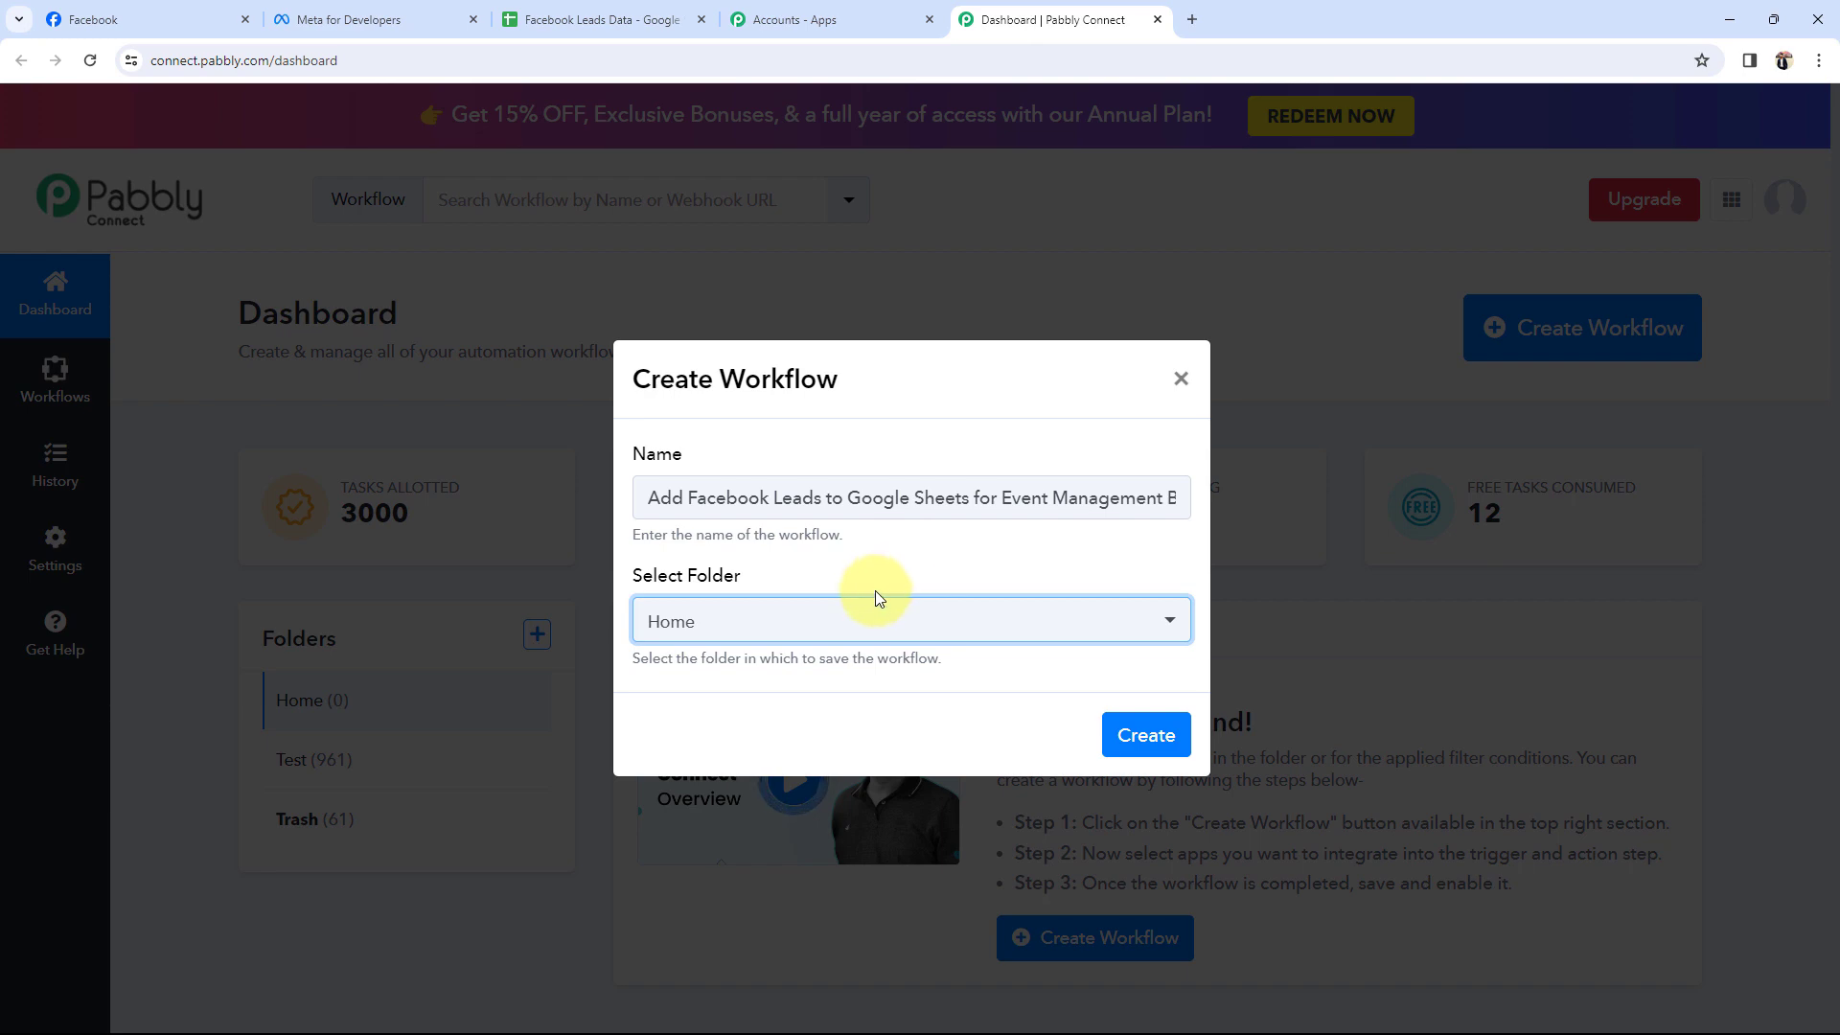
click(1144, 734)
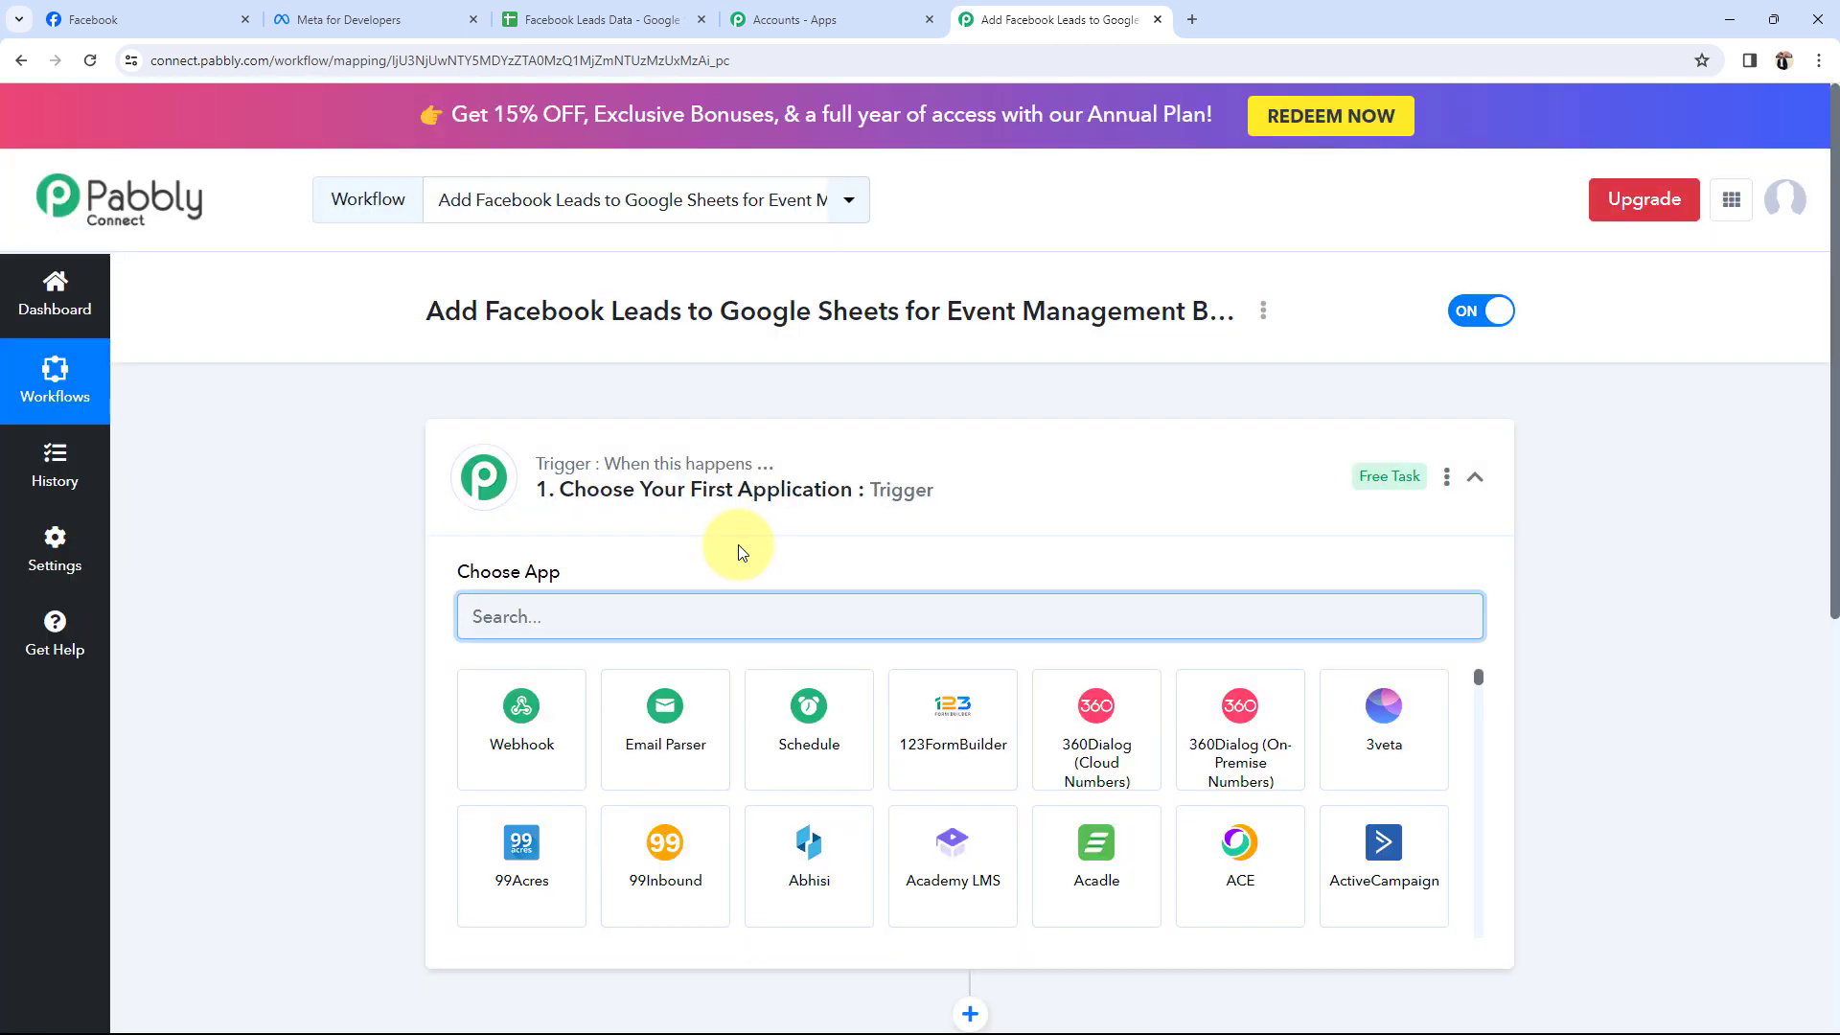
Collapse the trigger card so the Trigger and Action step cards both show.
click(813, 499)
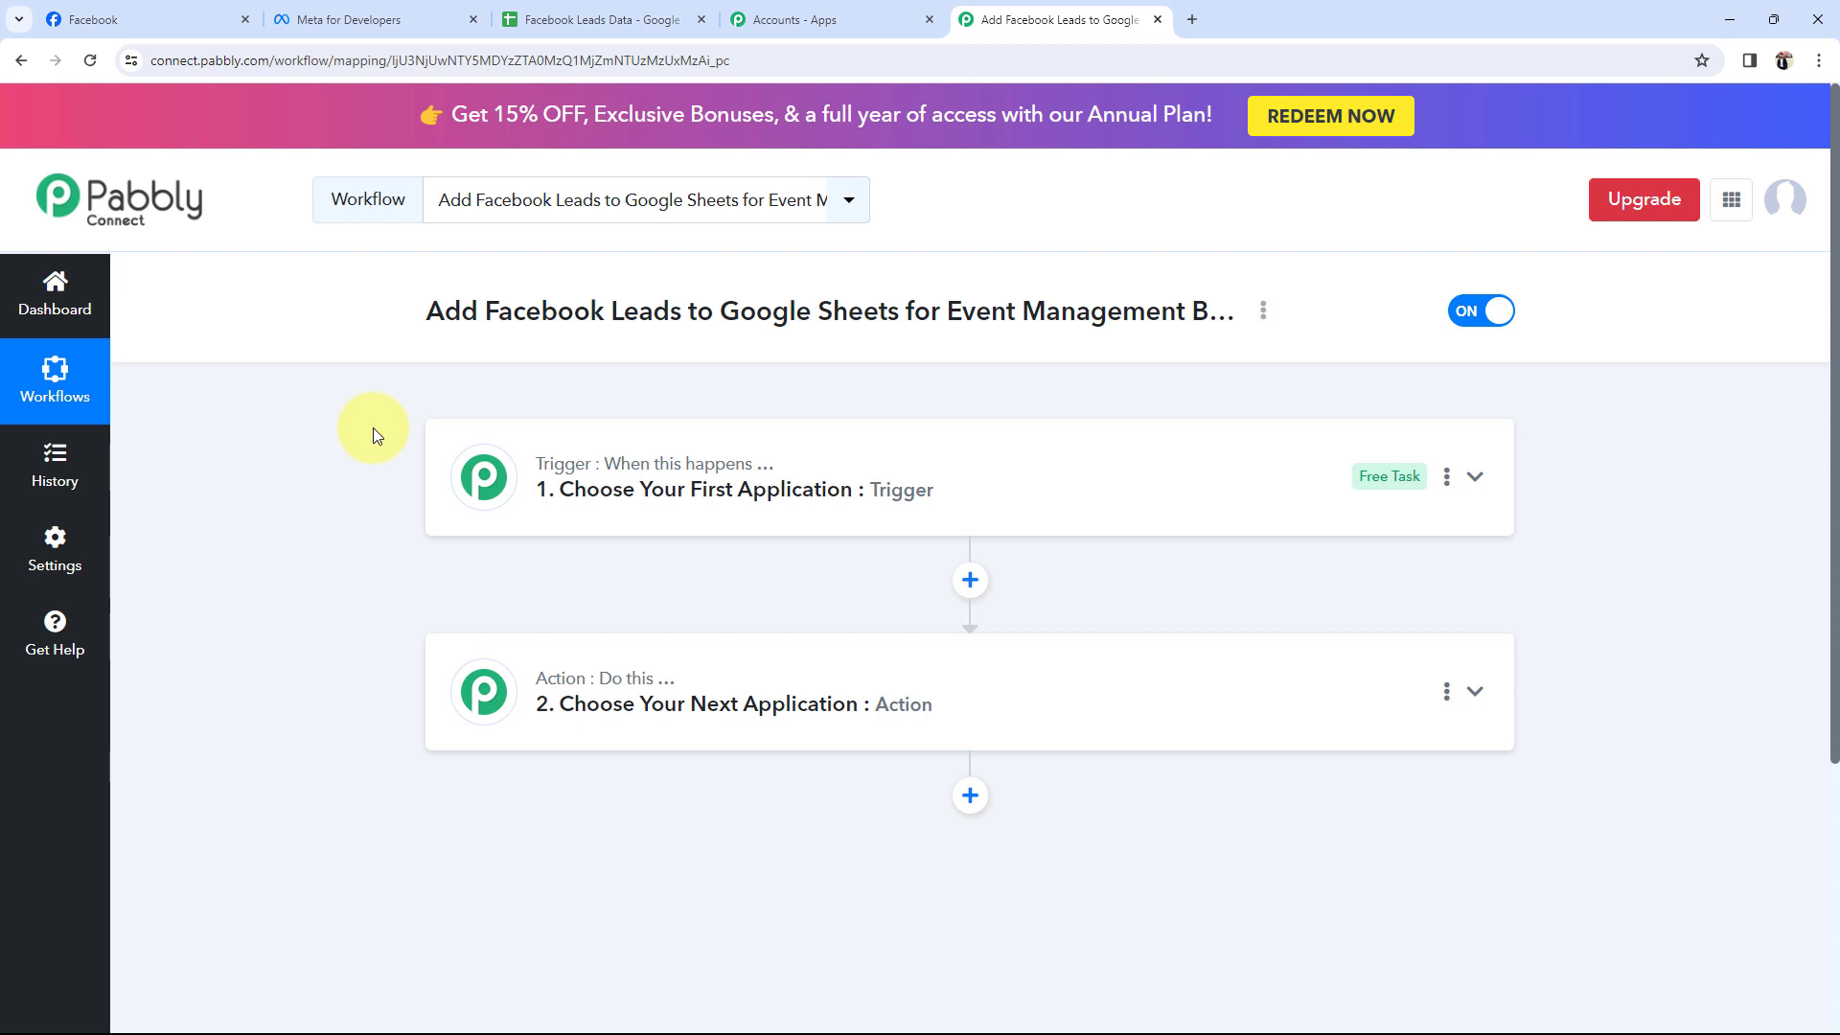
mouse_move(493, 468)
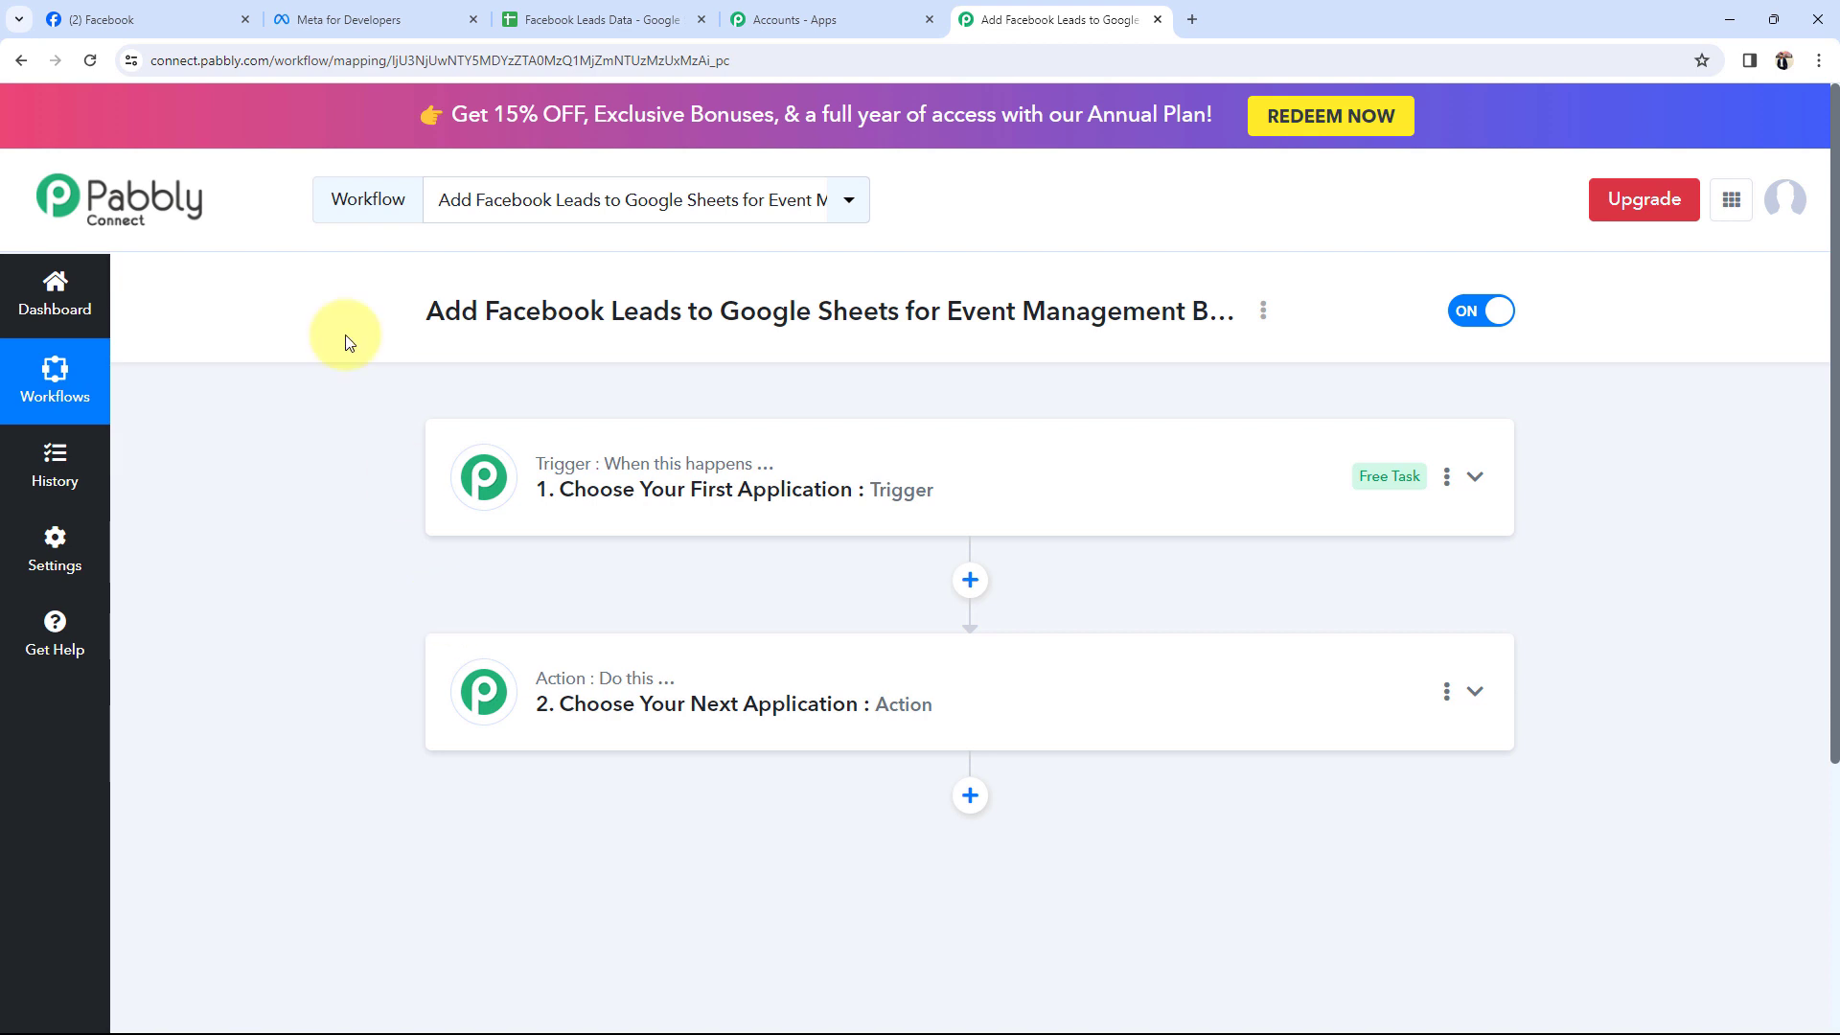
Open the Sparkle Evenings Facebook Page and check the empty Email column in the sheet.
click(143, 20)
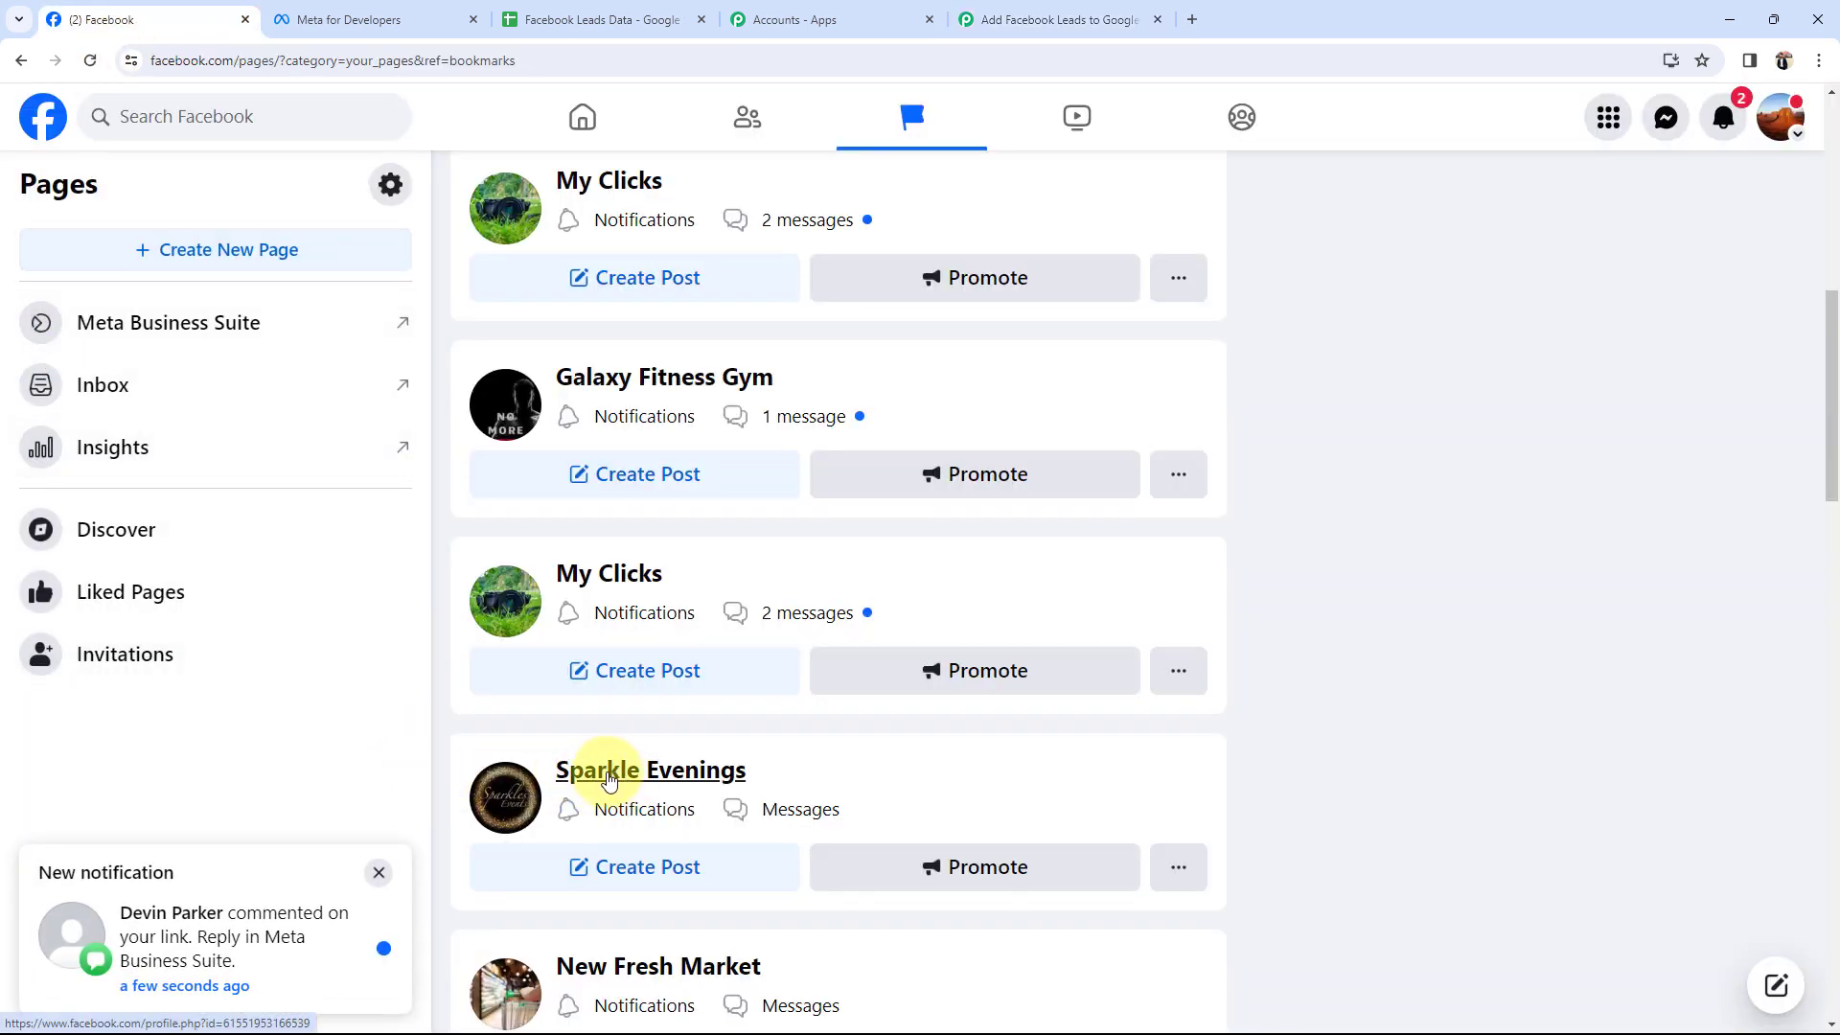
click(609, 782)
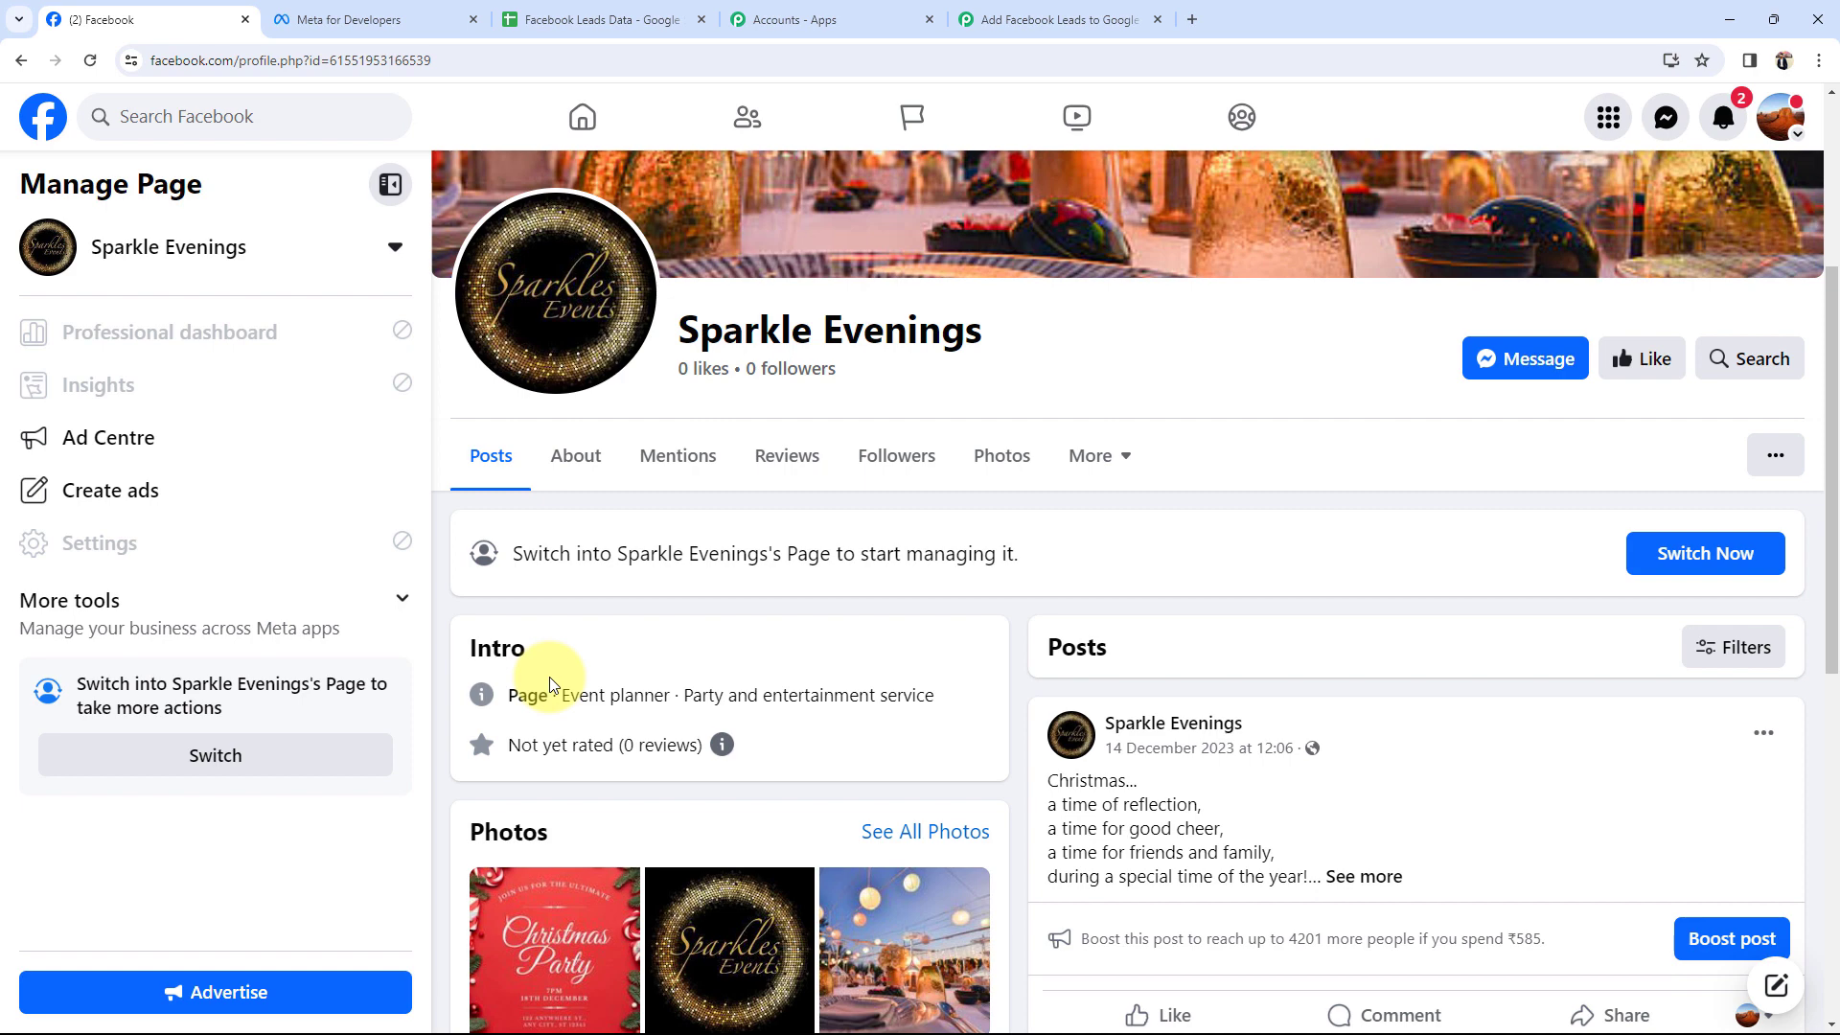
click(587, 19)
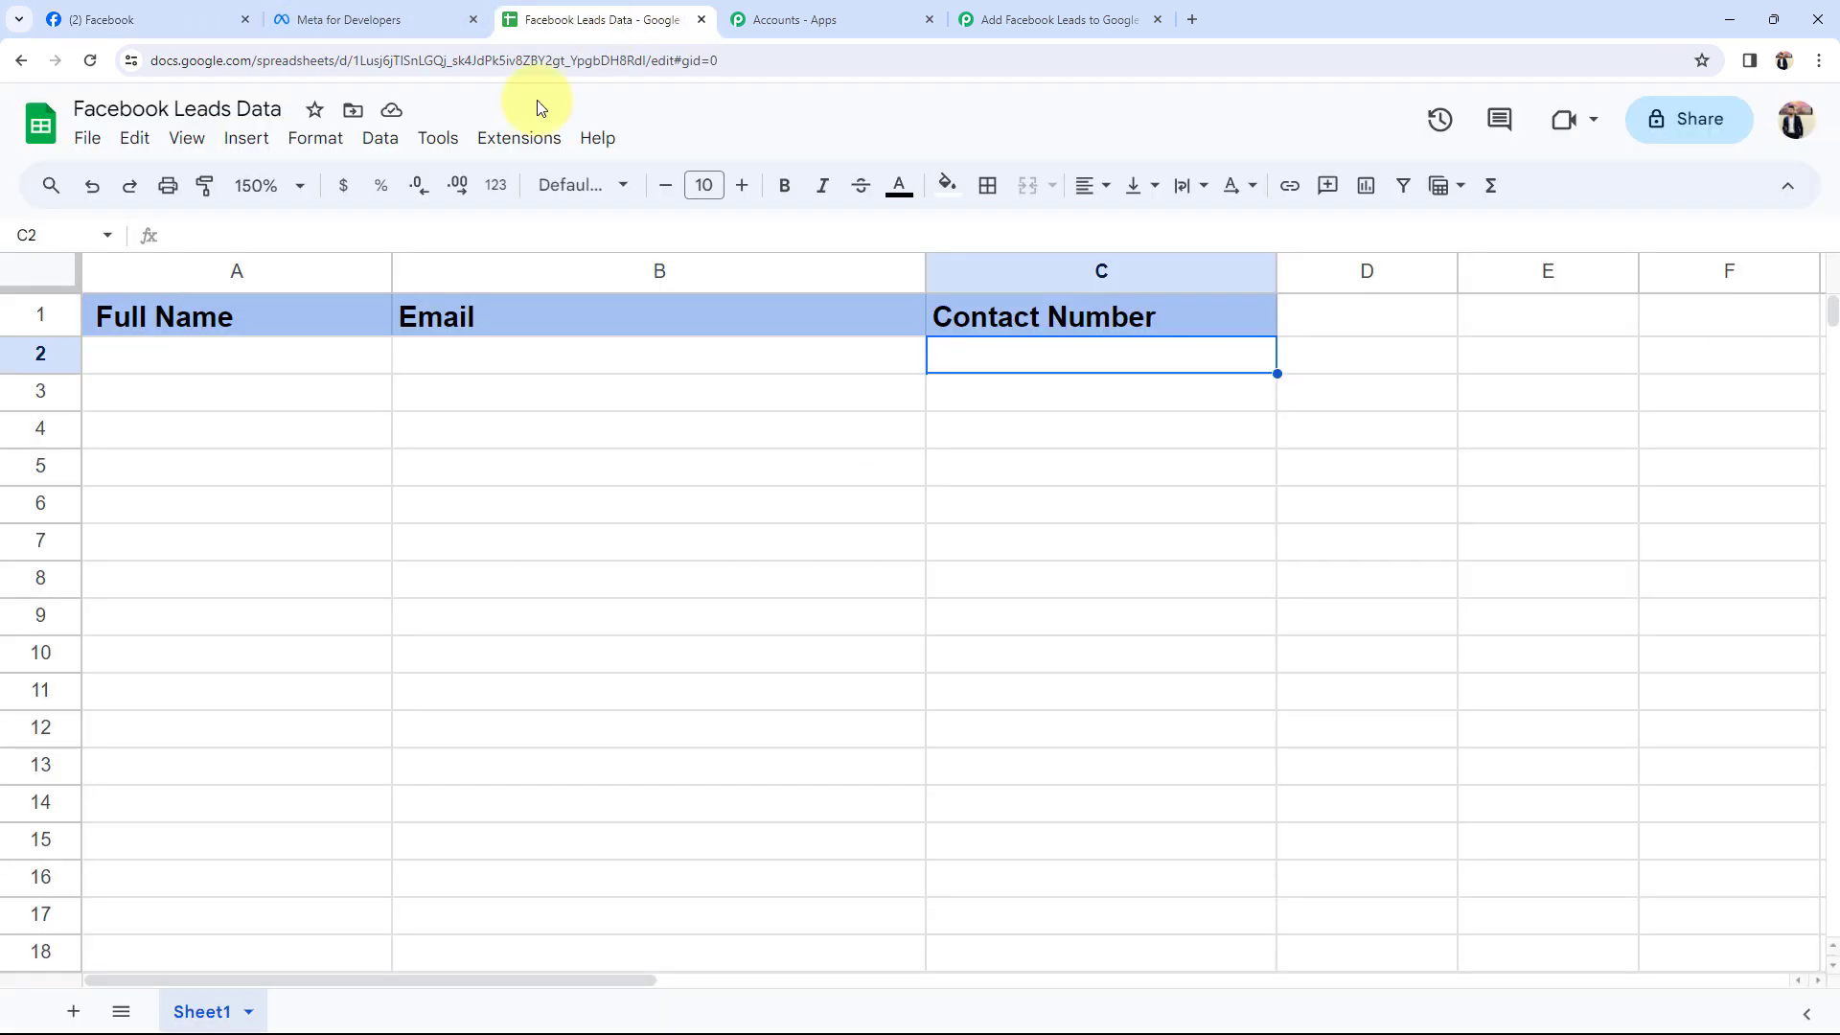
click(462, 387)
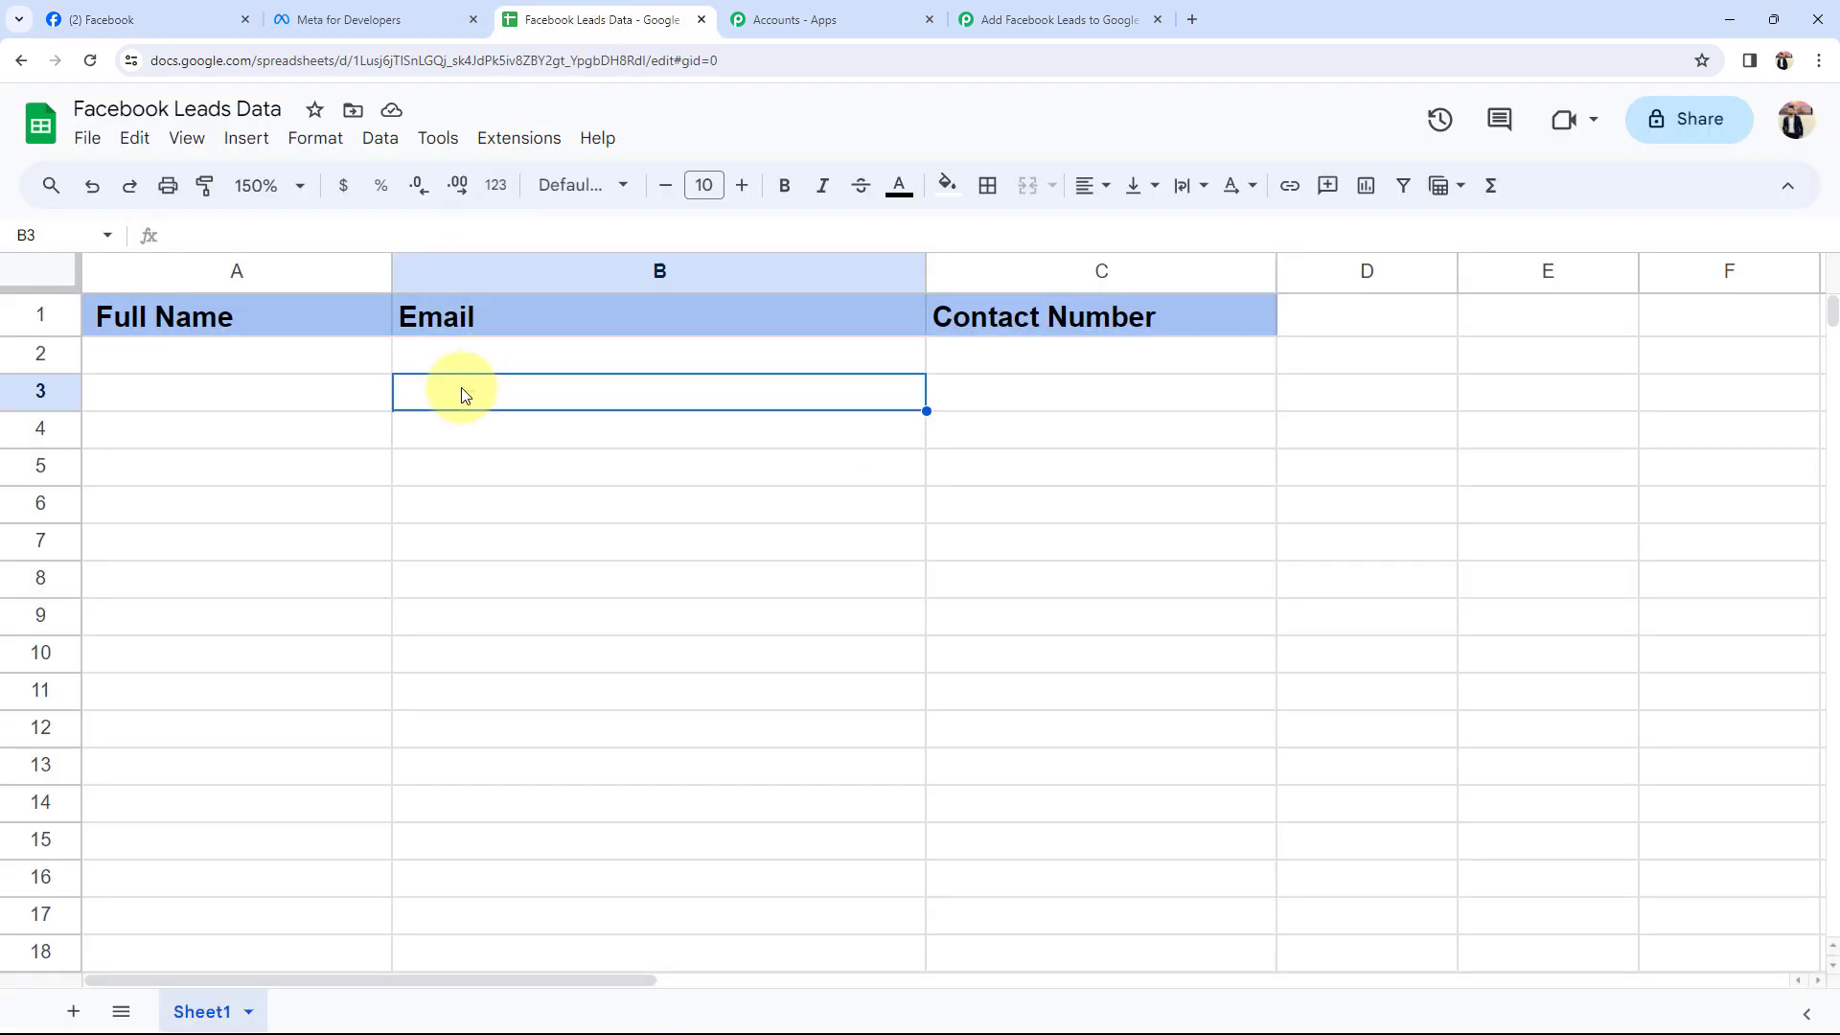
Review the Sparkle Evenings page name, recheck the empty Contact Number column, and return to Pabbly.
click(183, 18)
scroll(298, 283, up, 4)
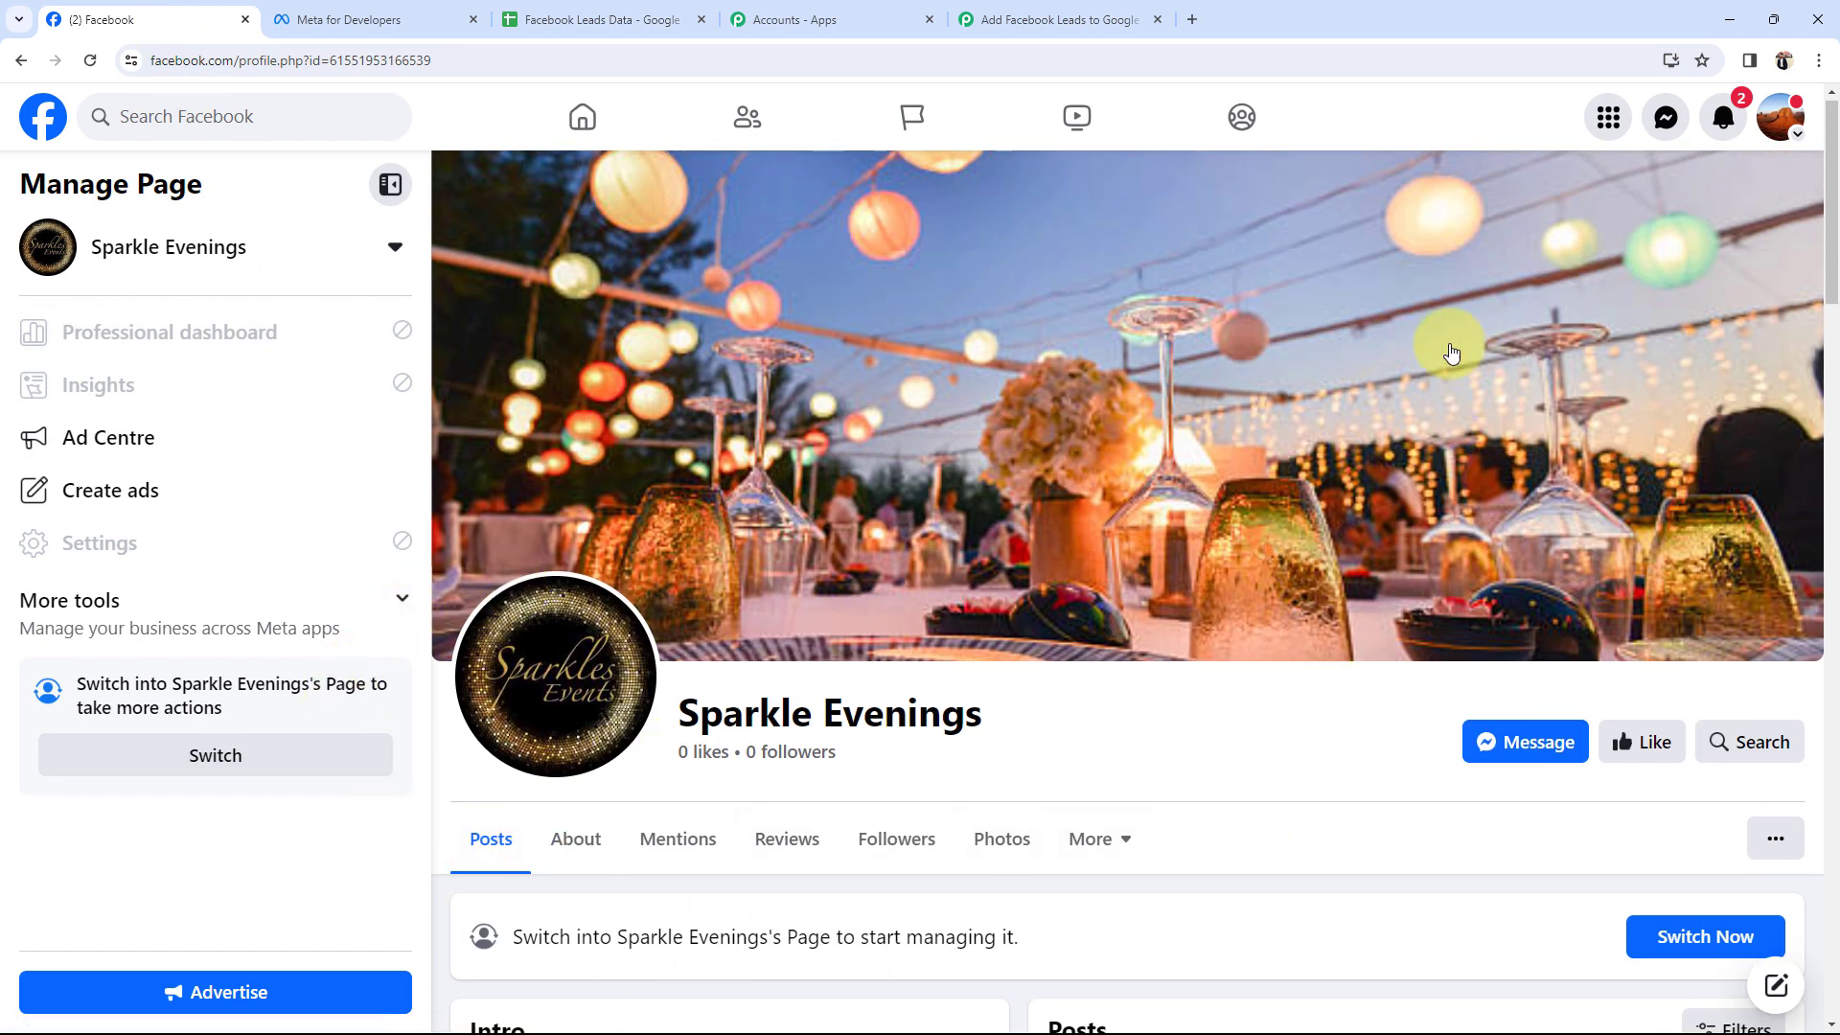
drag(686, 724, 1006, 727)
click(1076, 739)
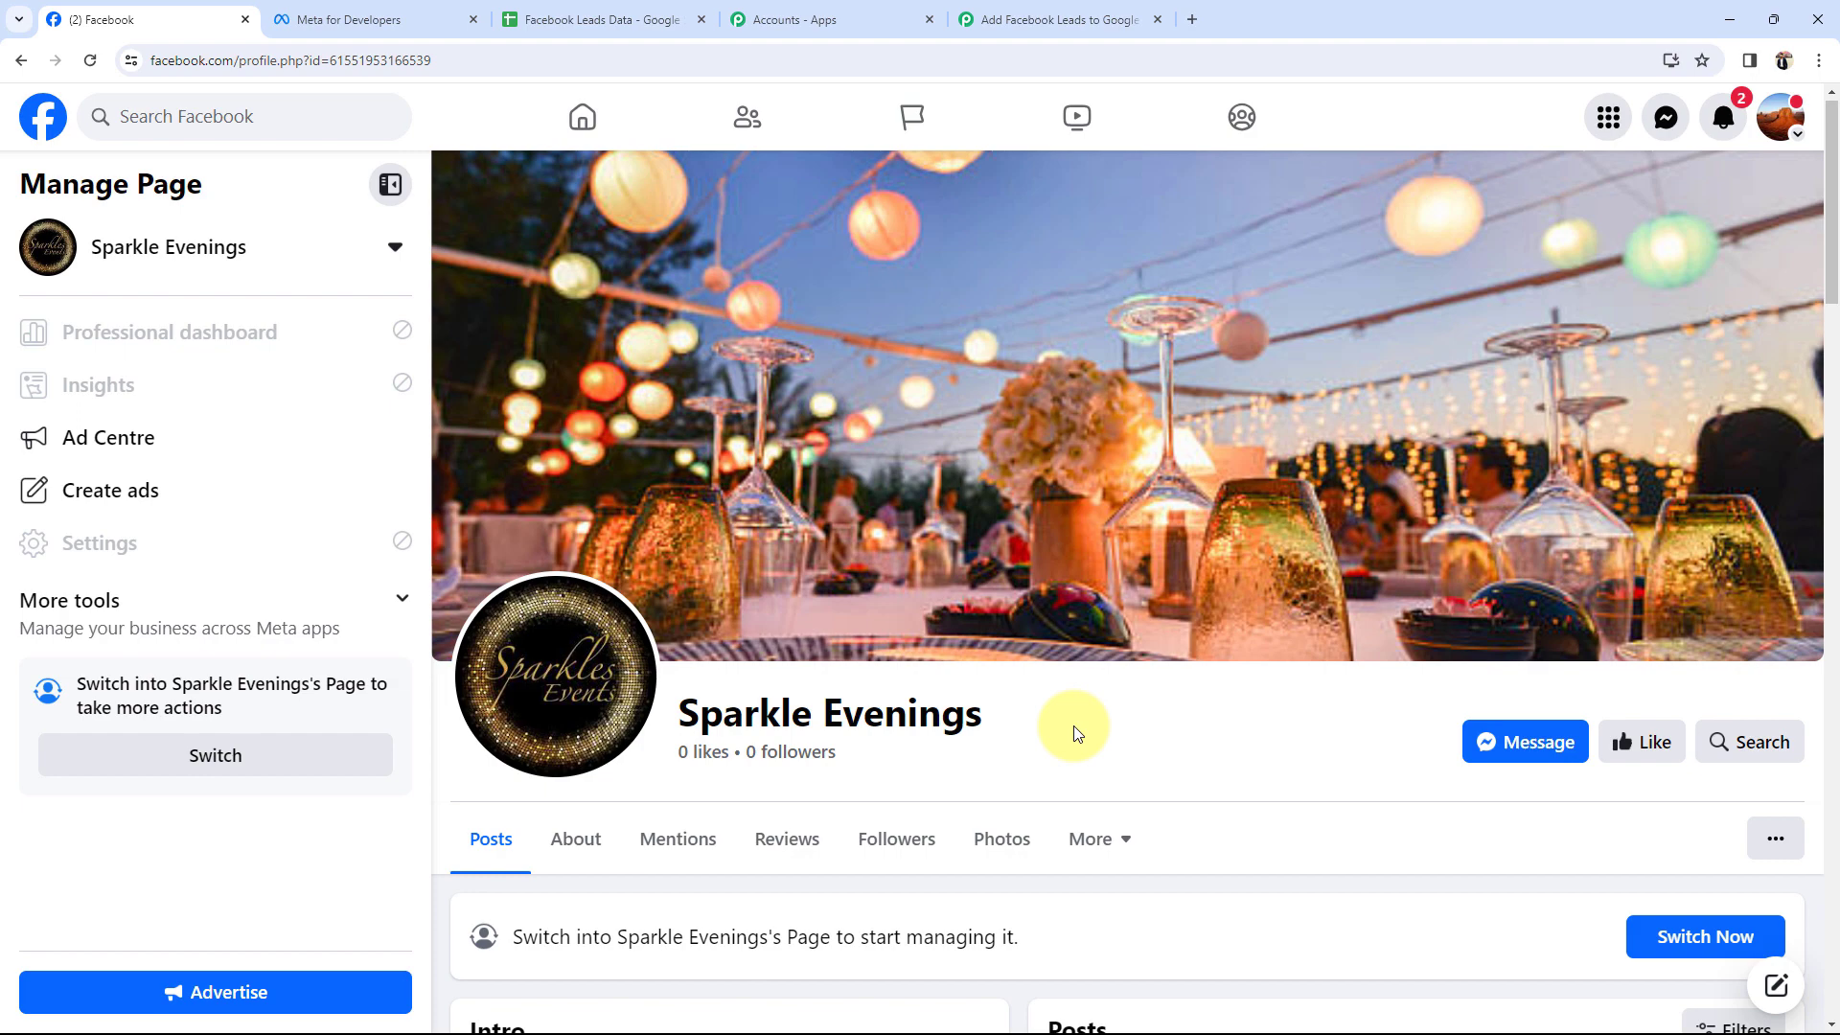
click(594, 19)
click(1080, 476)
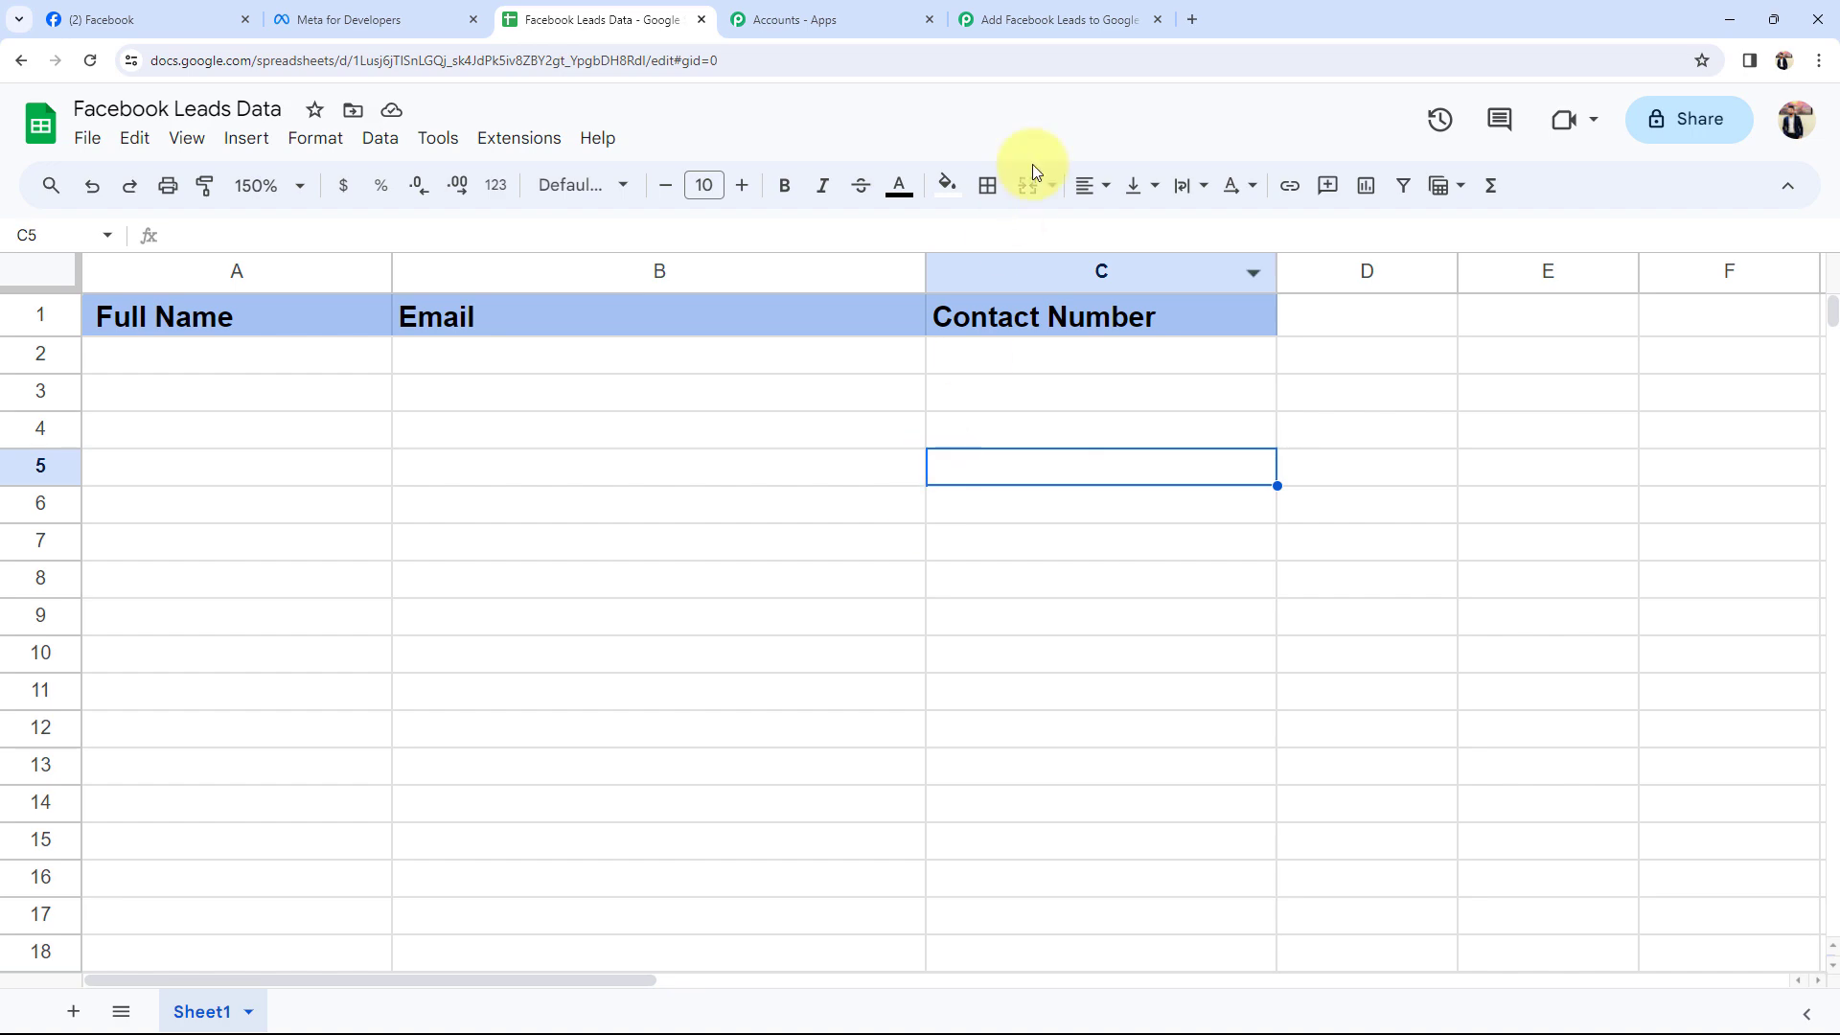
click(1054, 19)
Search 'fac', pick Facebook Lead Ads as the trigger app, and choose the New Lead (Instant) event.
click(623, 484)
click(555, 620)
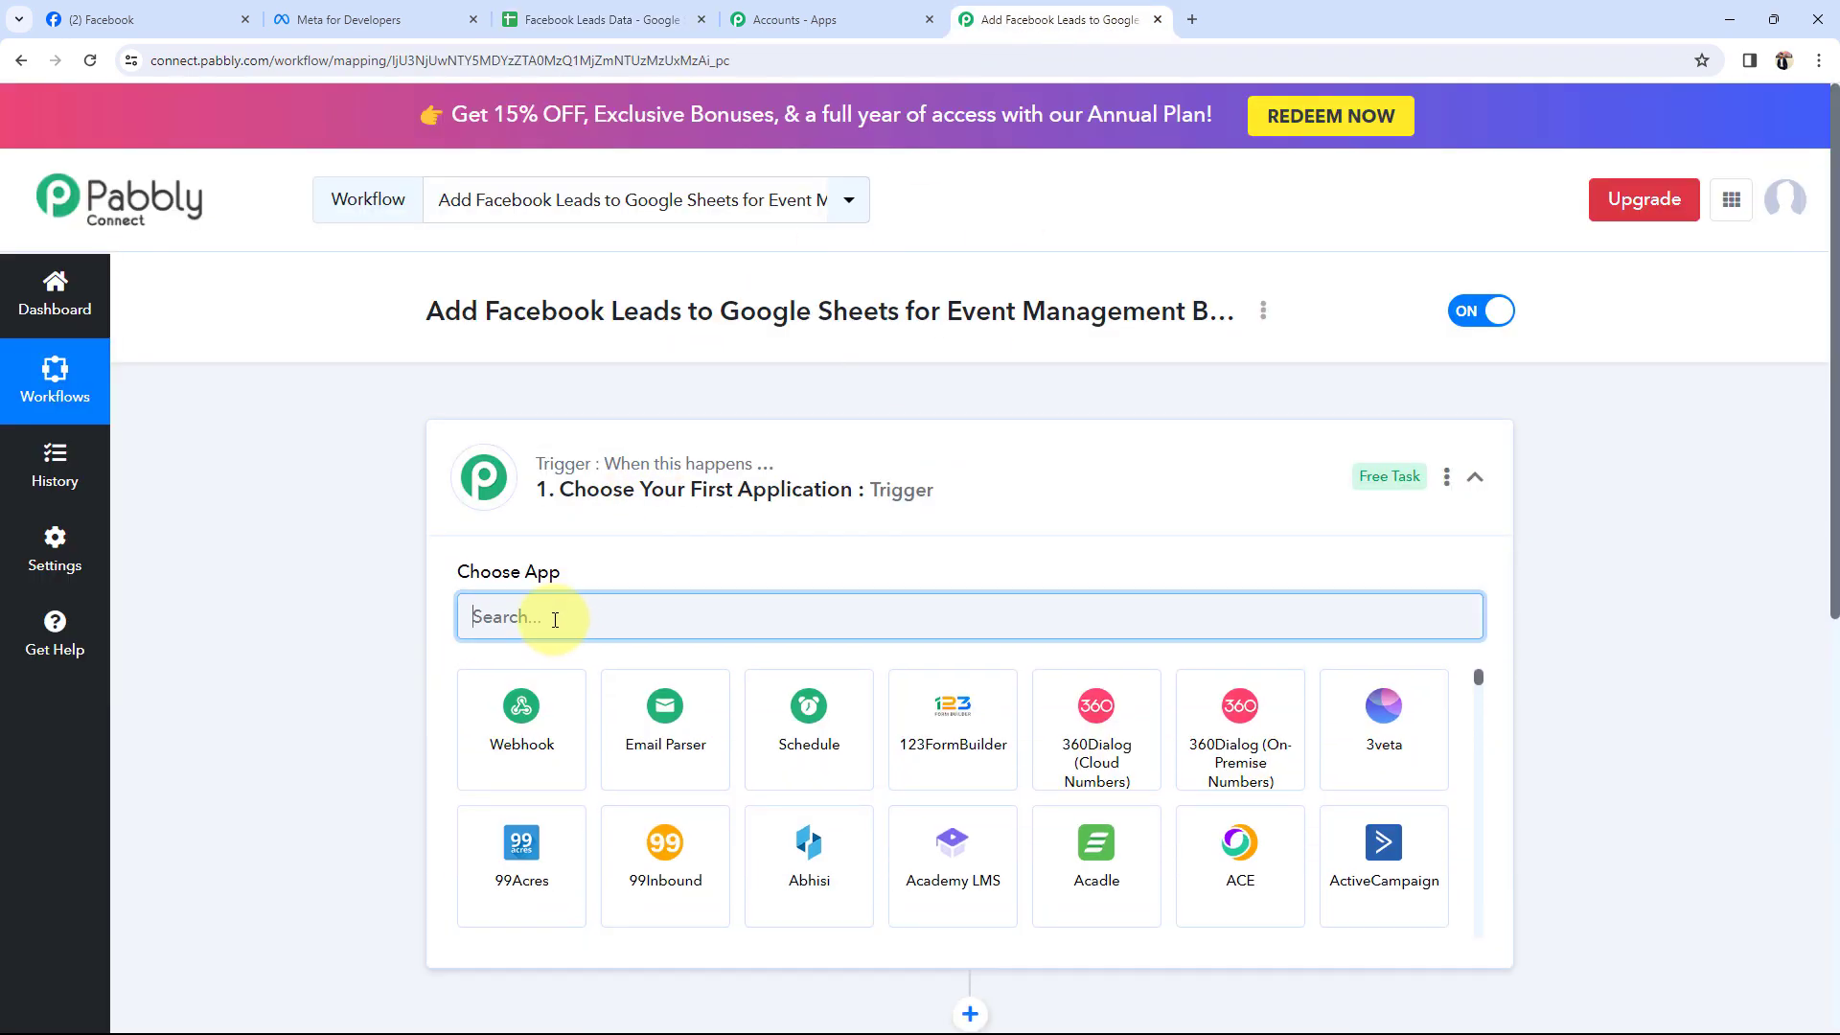
text(fac)
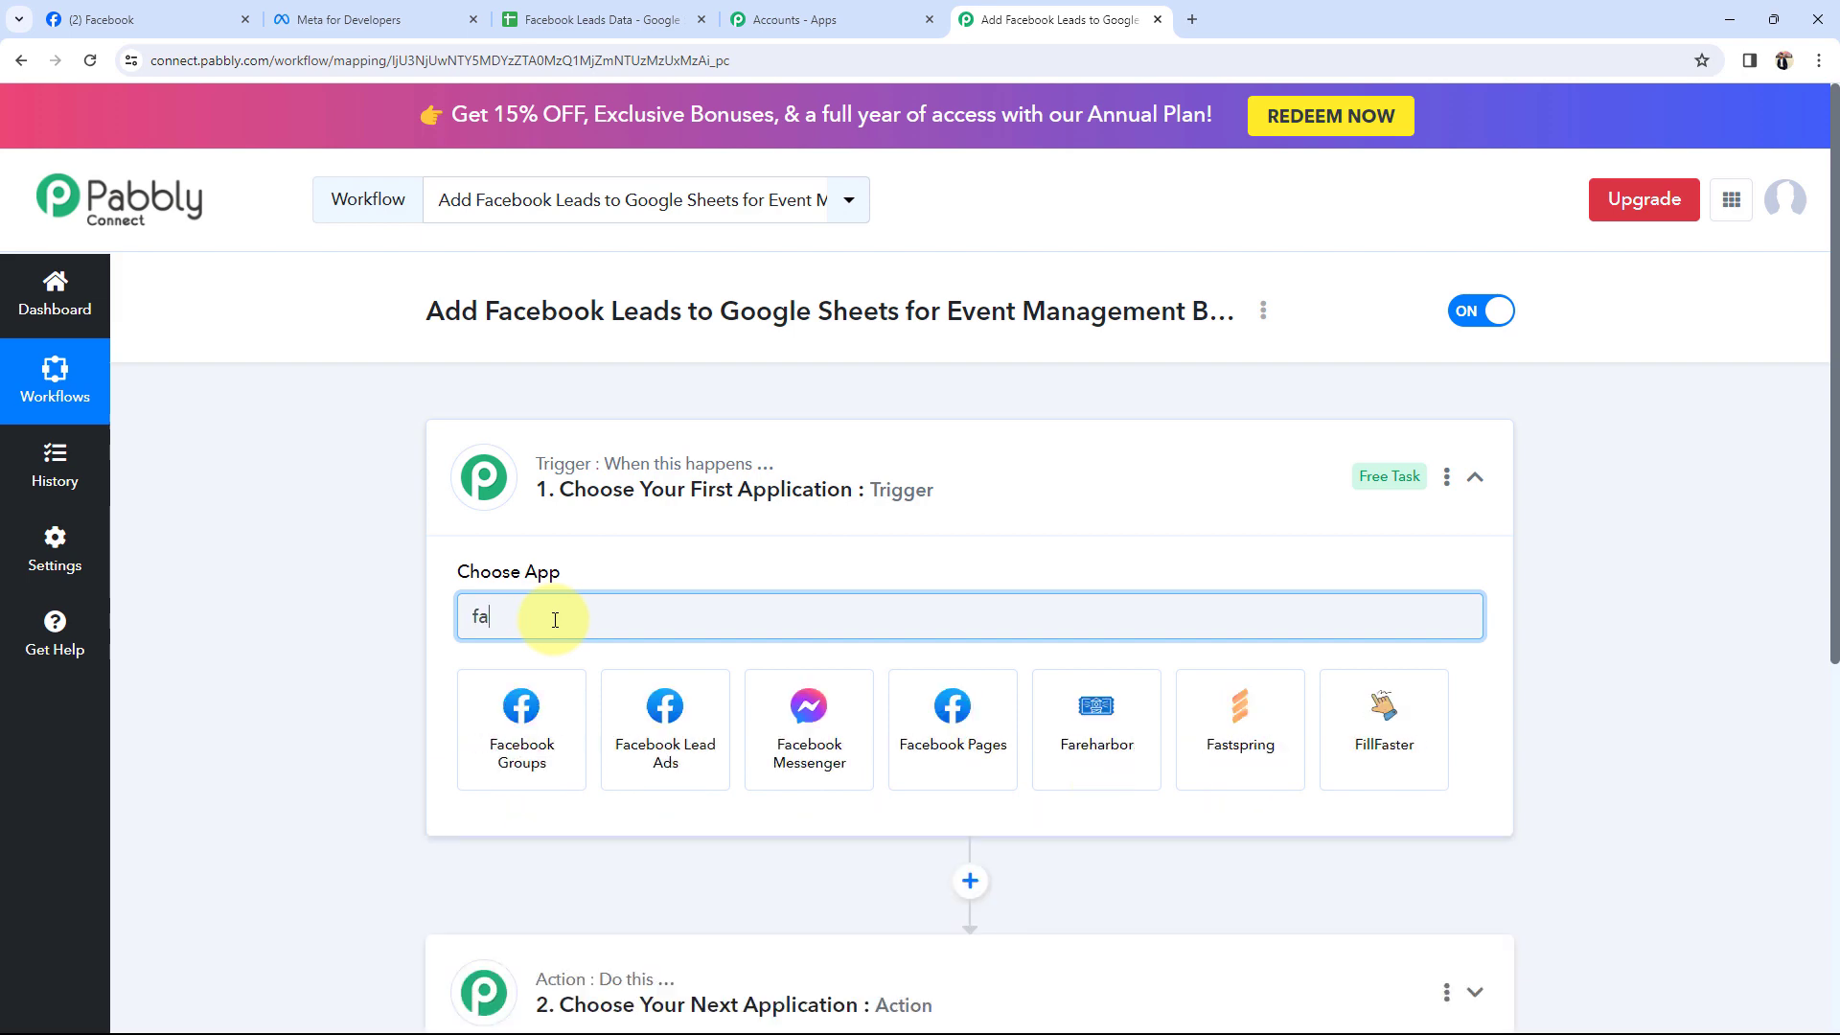
click(652, 738)
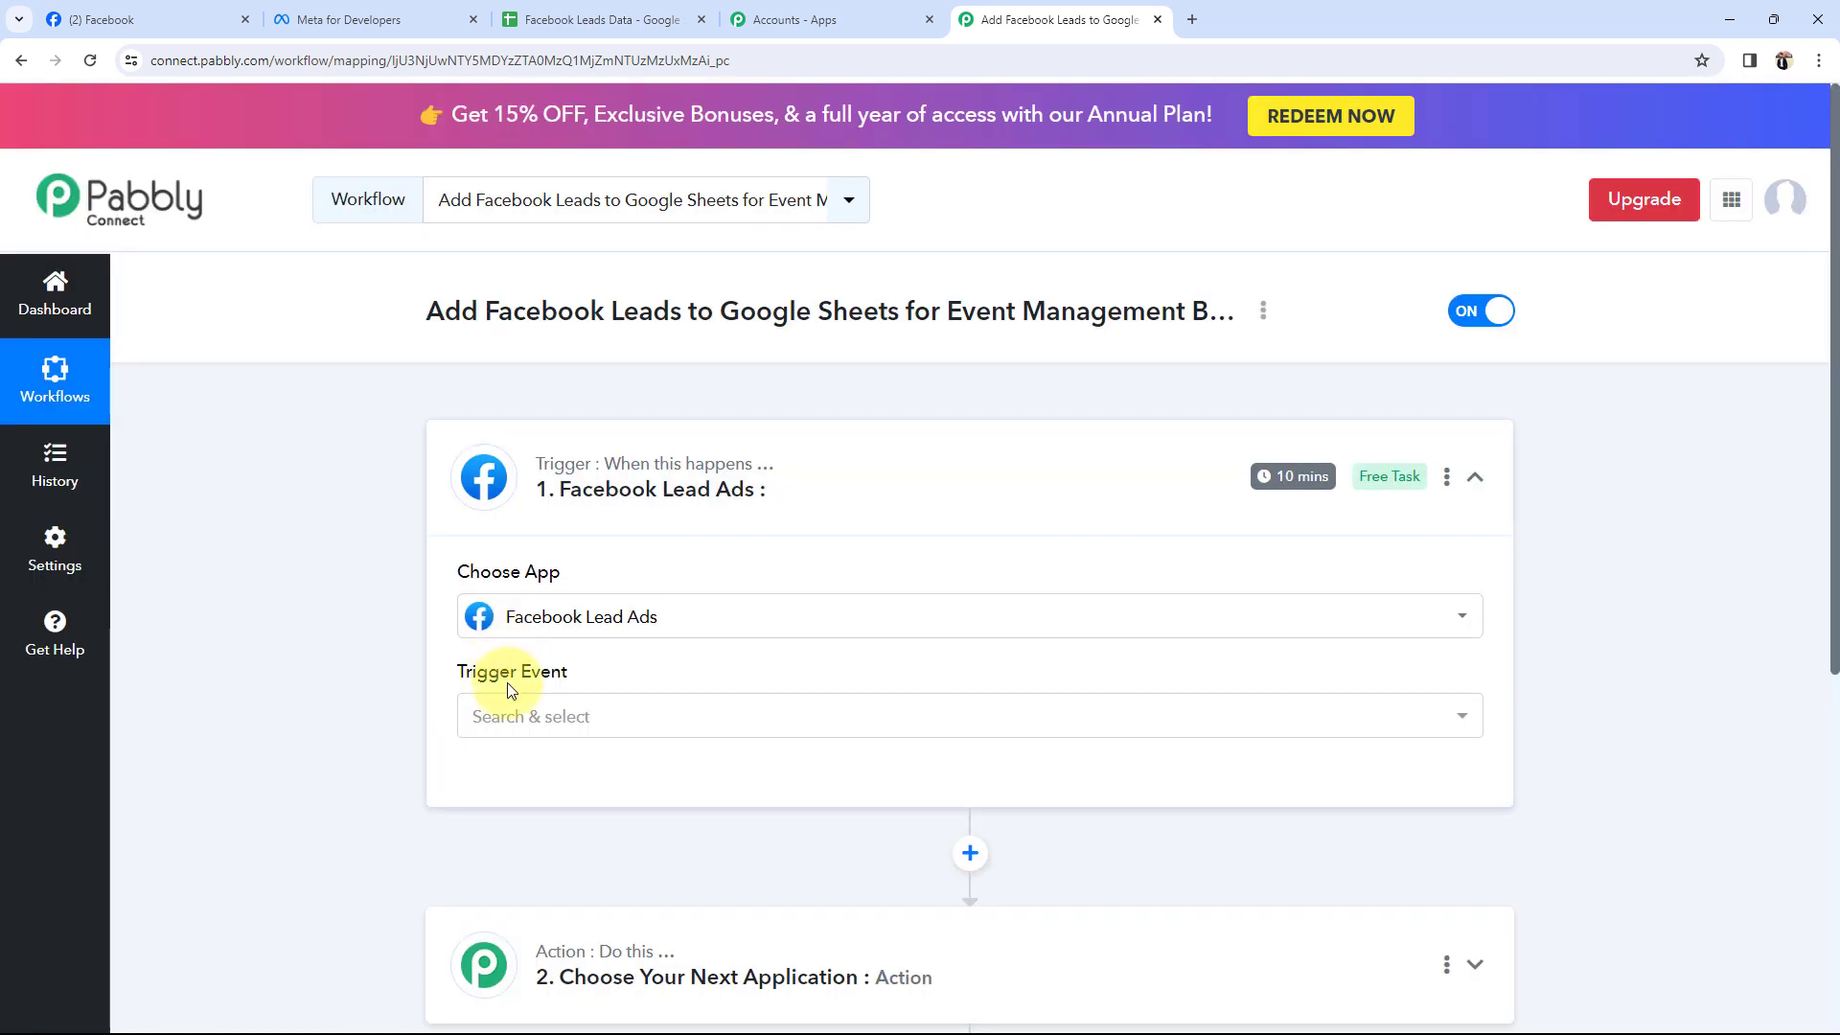
click(512, 720)
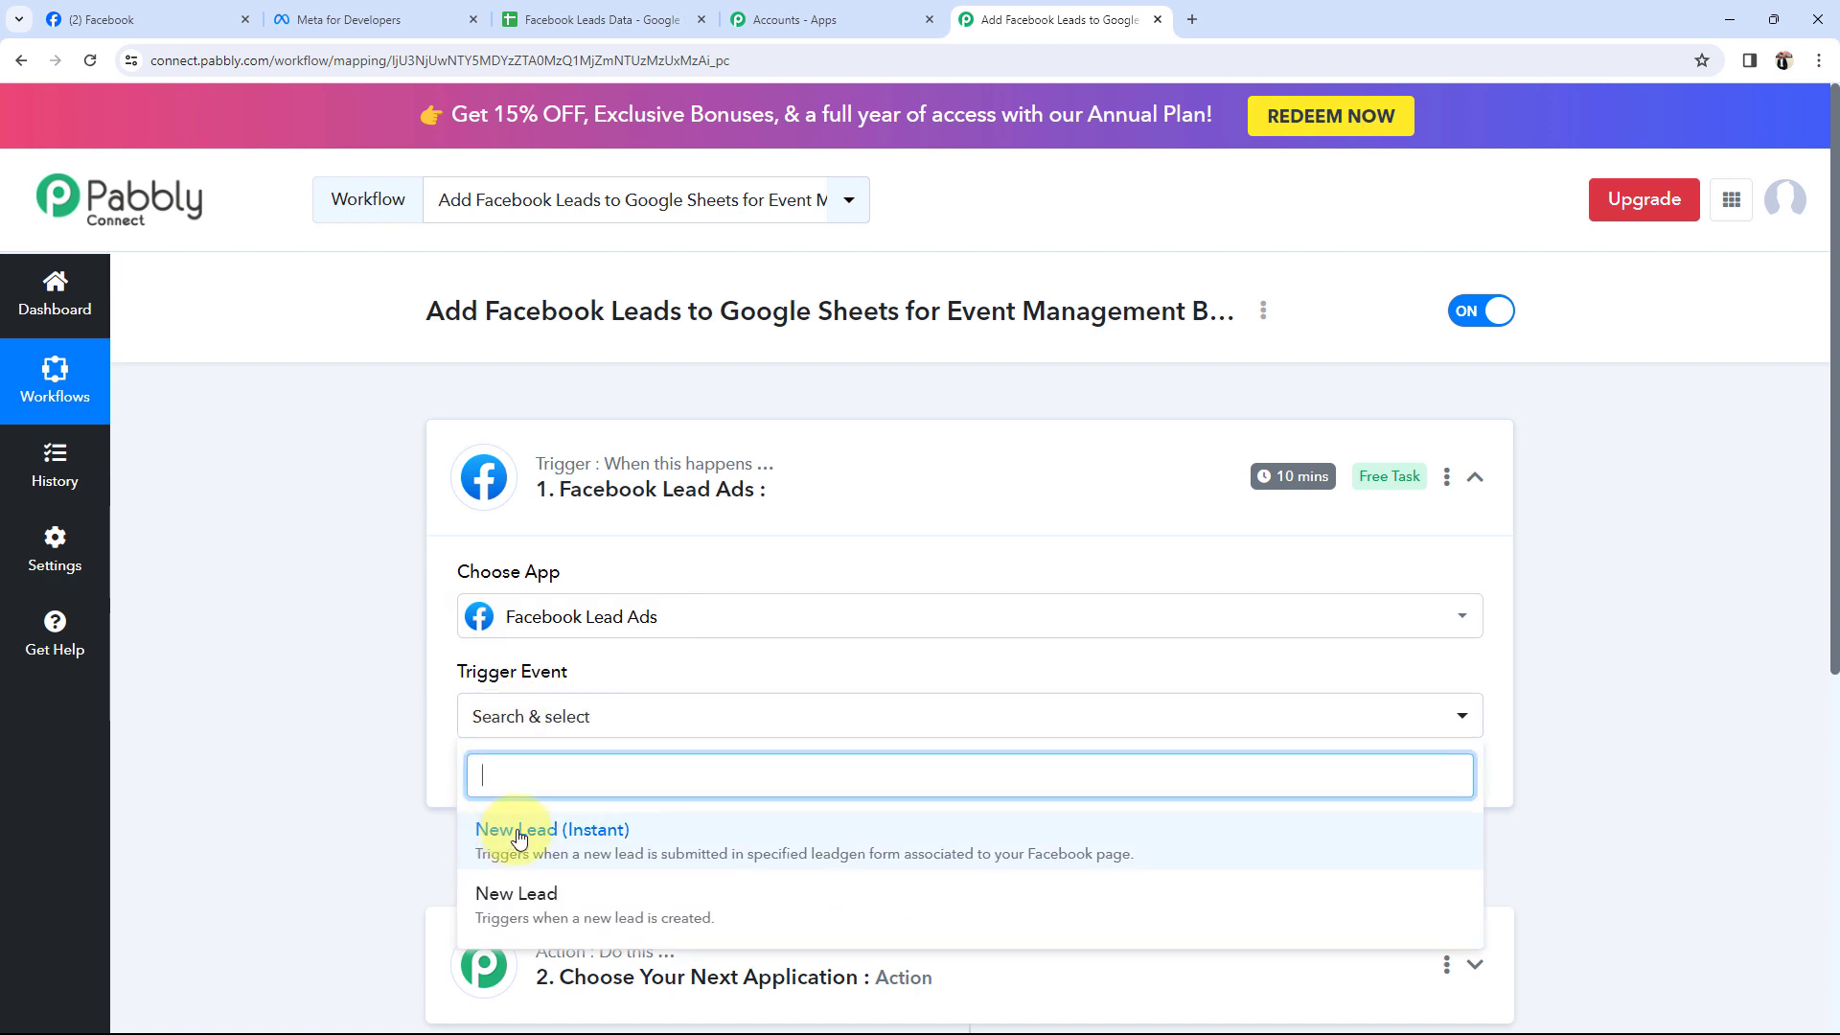
click(519, 838)
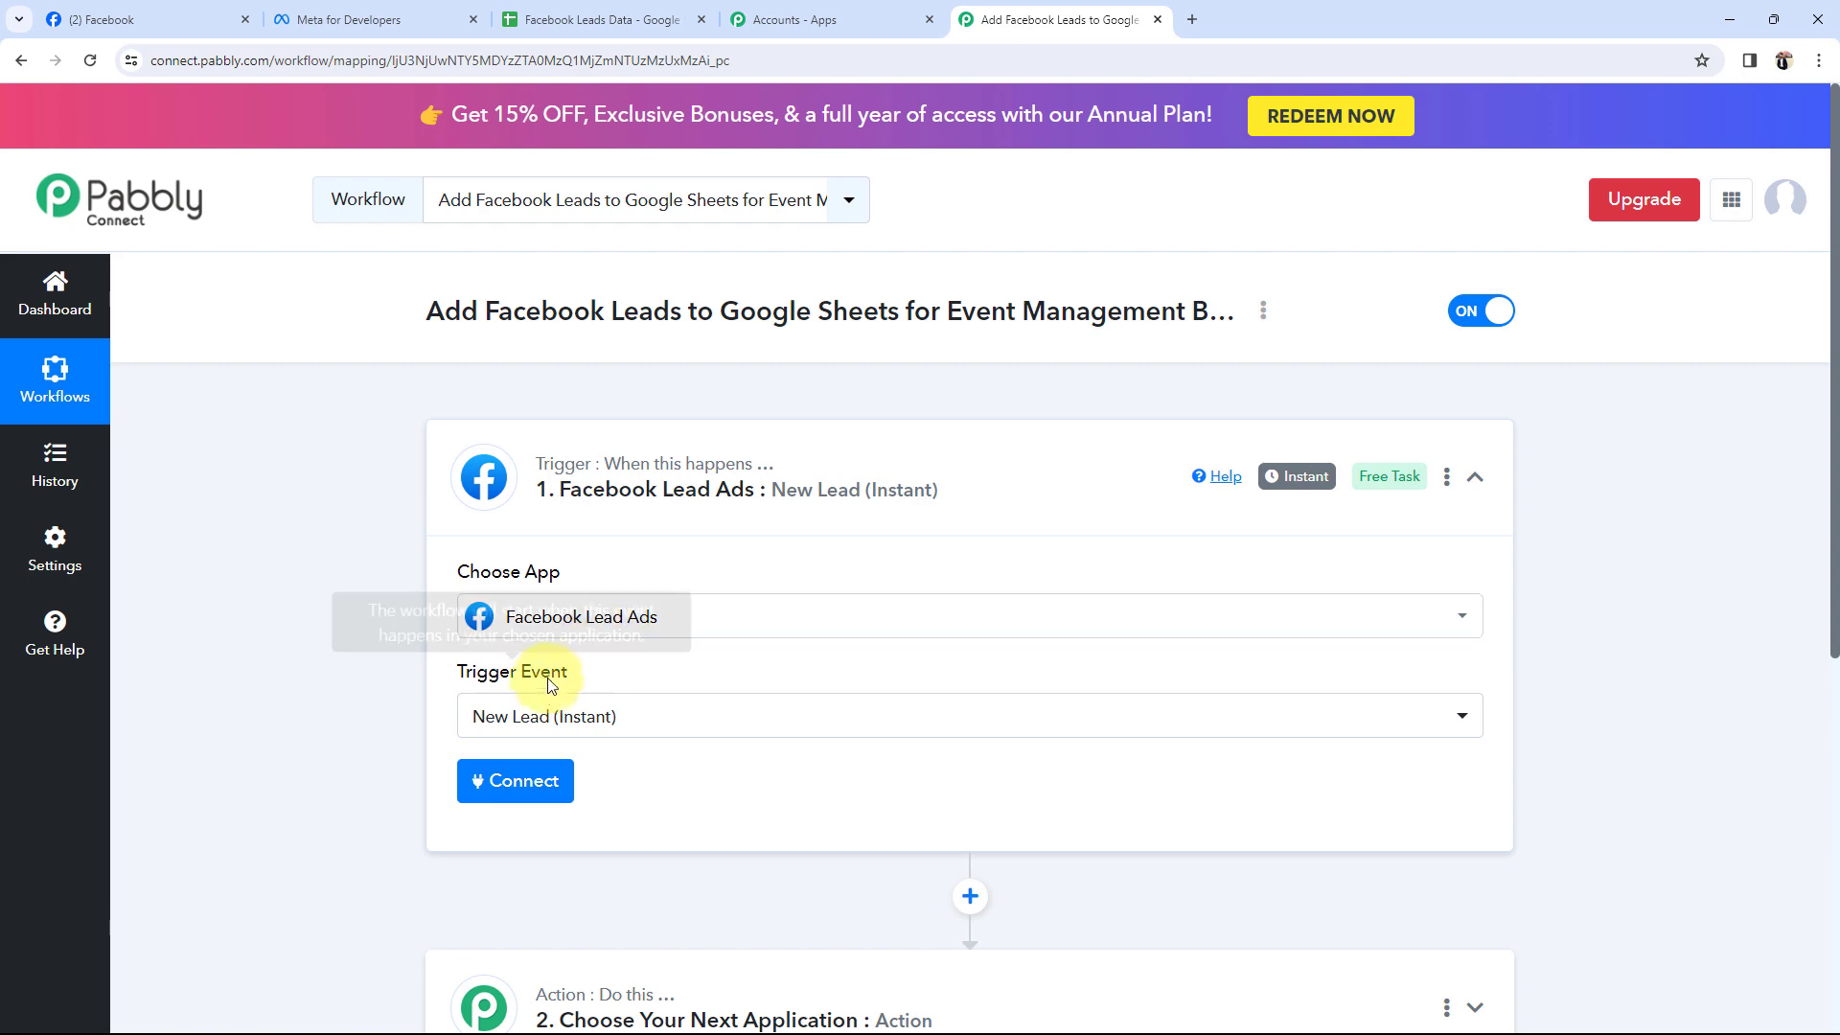
scroll(525, 728, down, 4)
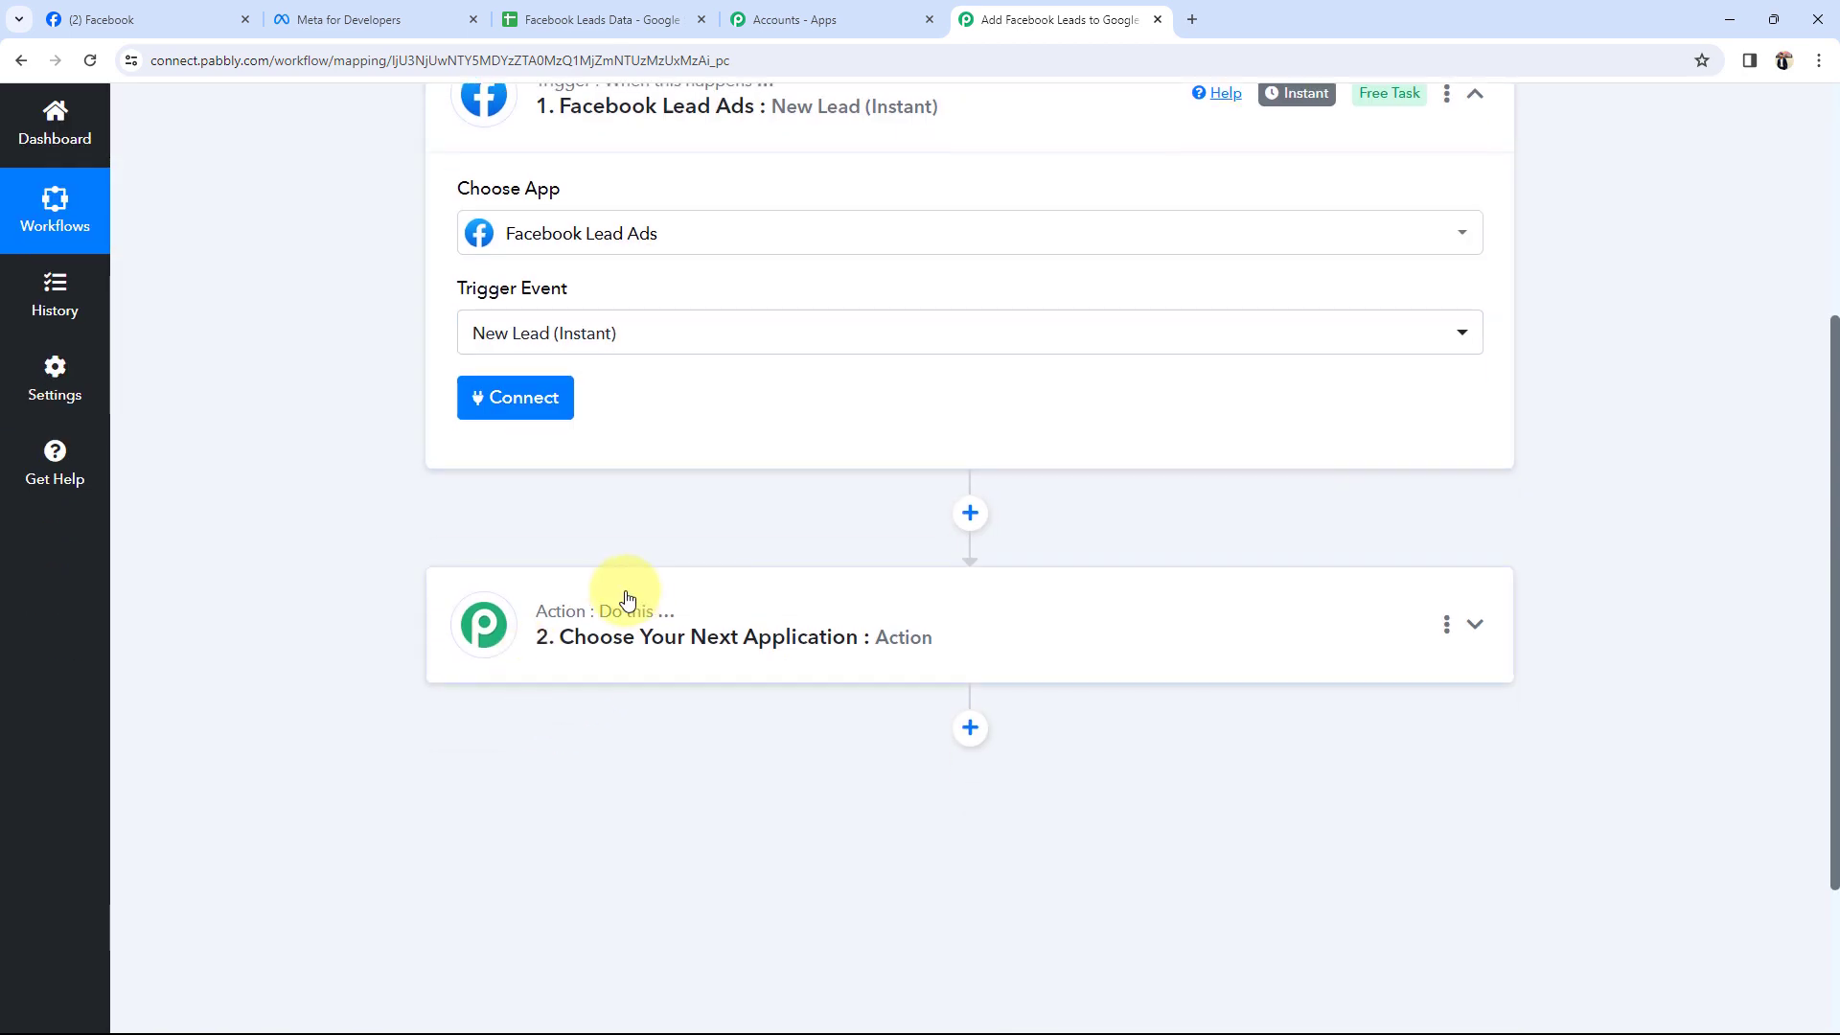
Search 'goo', pick Google Sheets with the Add New Row event, and collapse the action card.
click(618, 596)
click(517, 484)
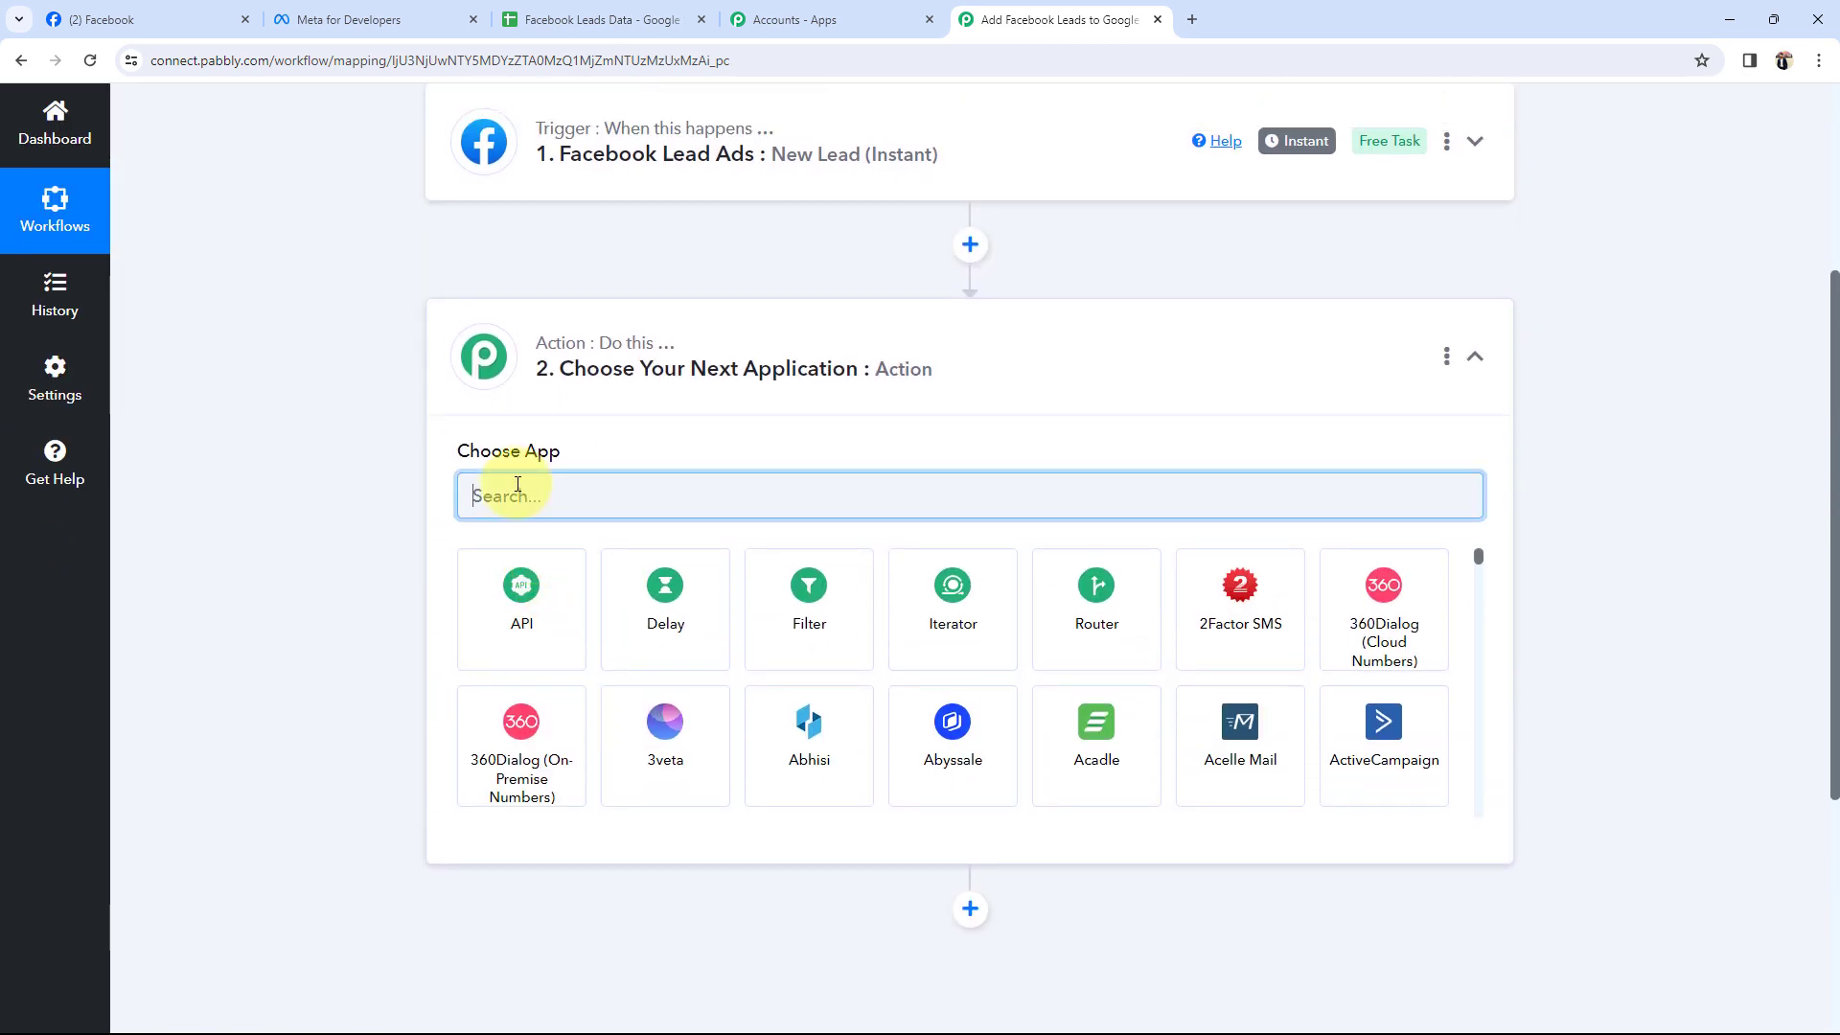
text(goo)
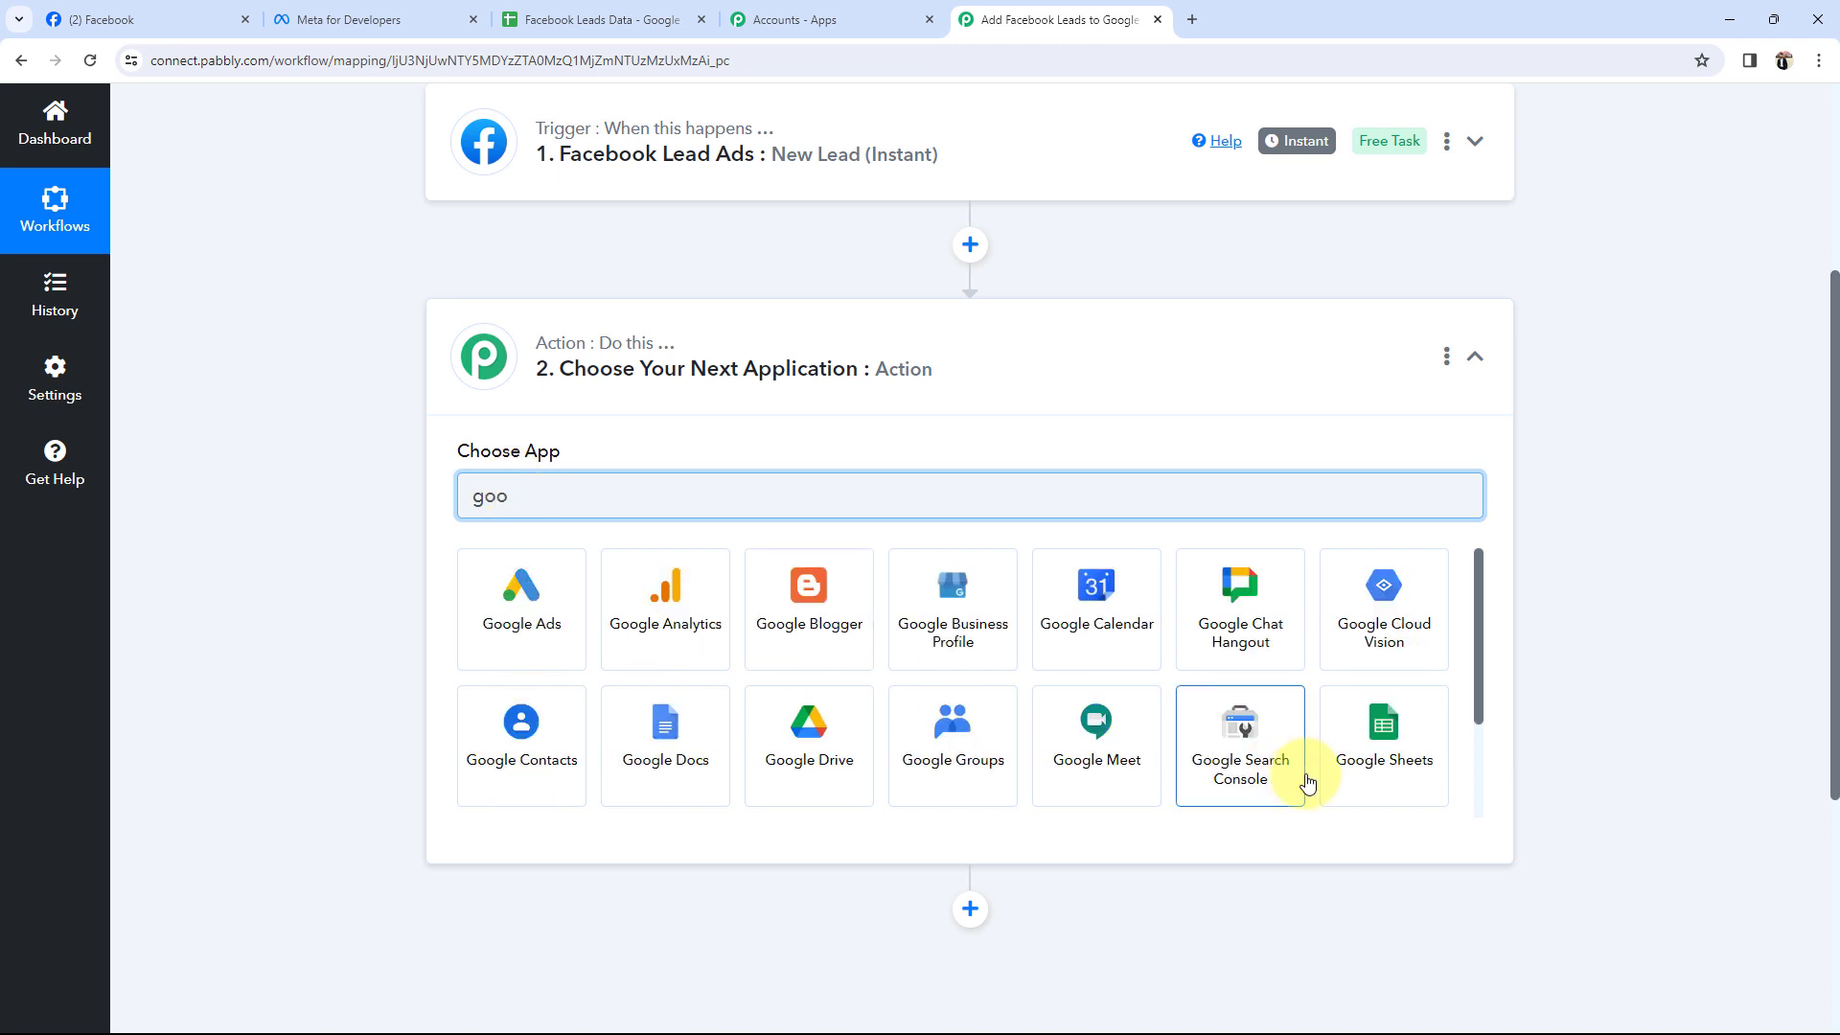
click(1309, 756)
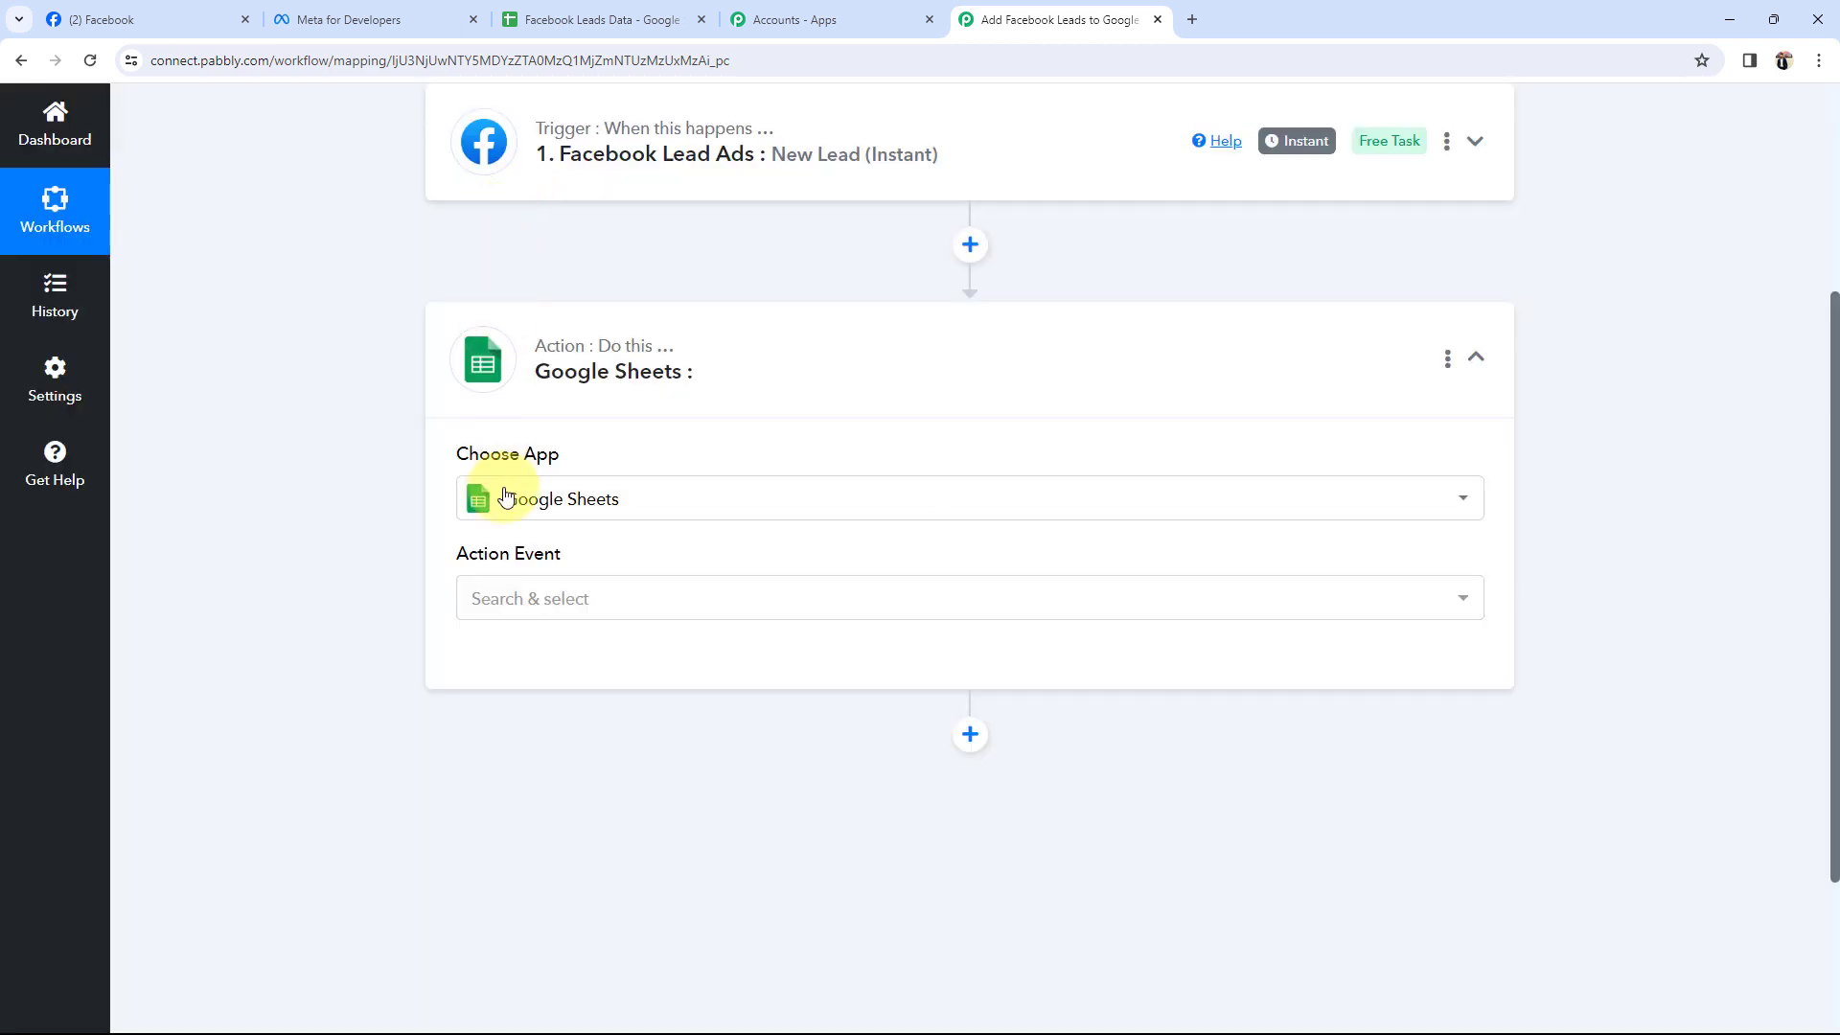
click(484, 602)
click(536, 247)
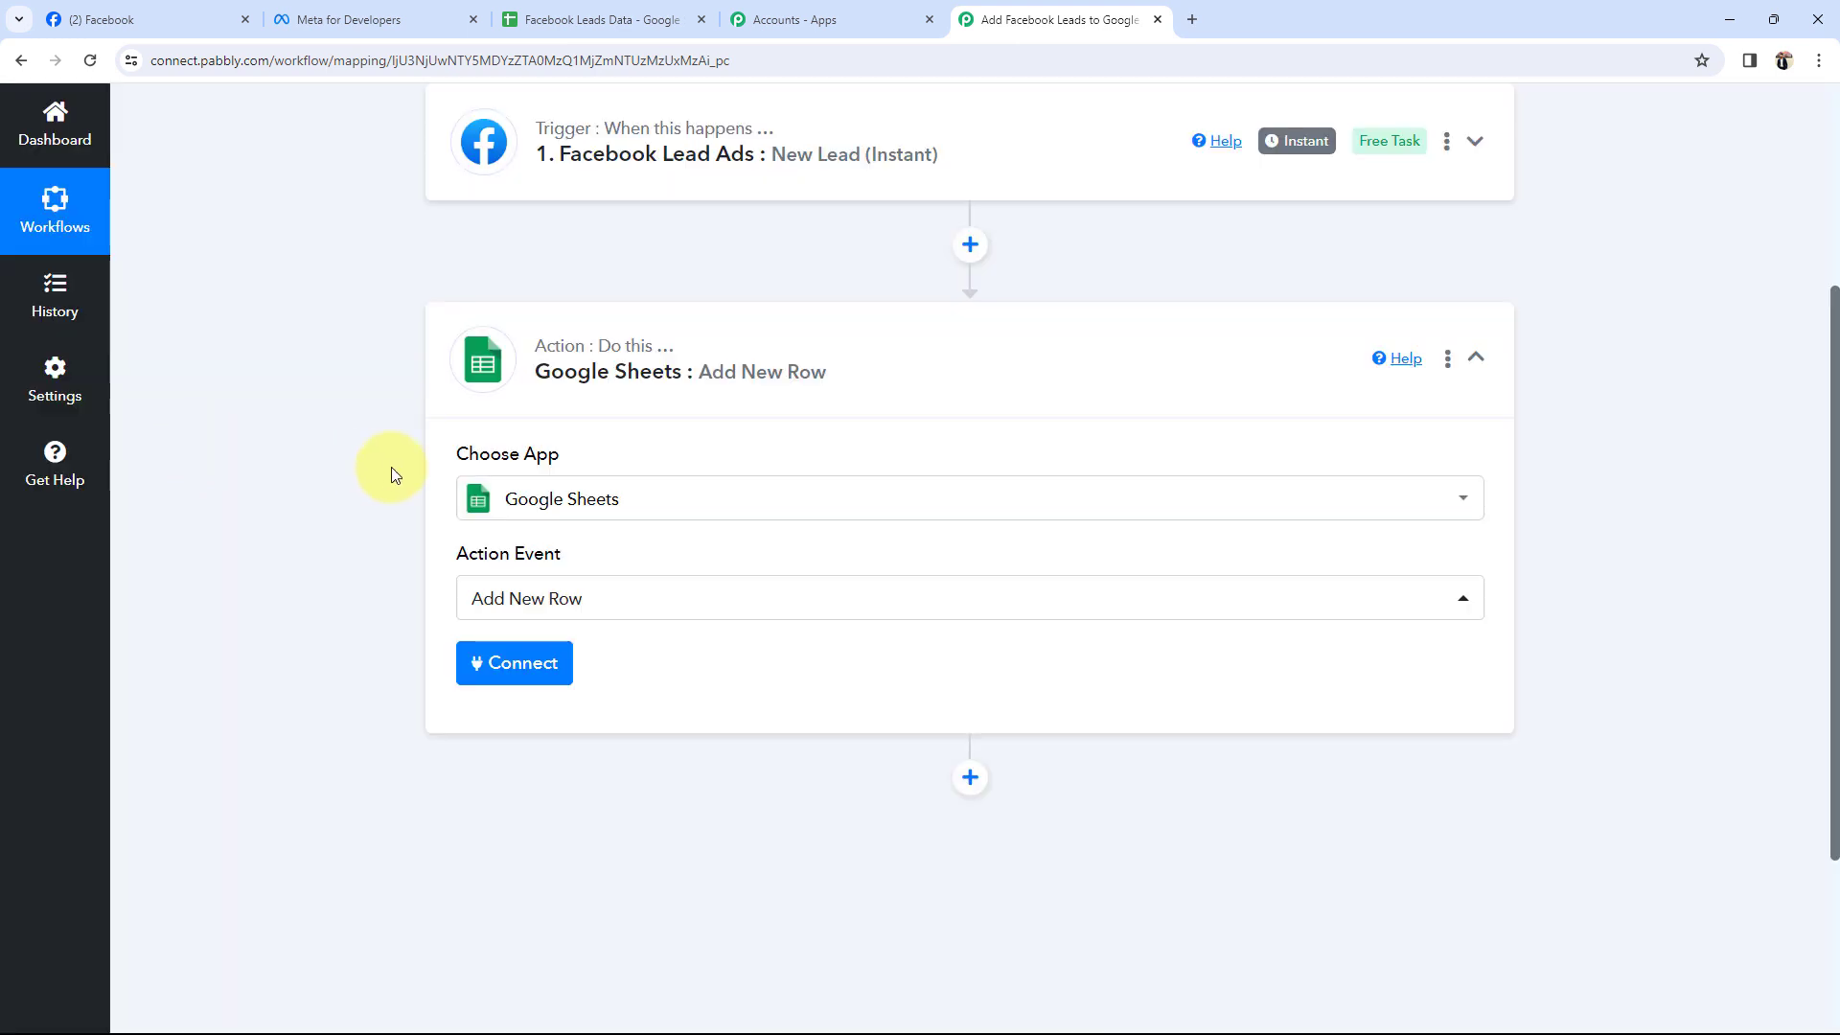
scroll(307, 520, up, 1)
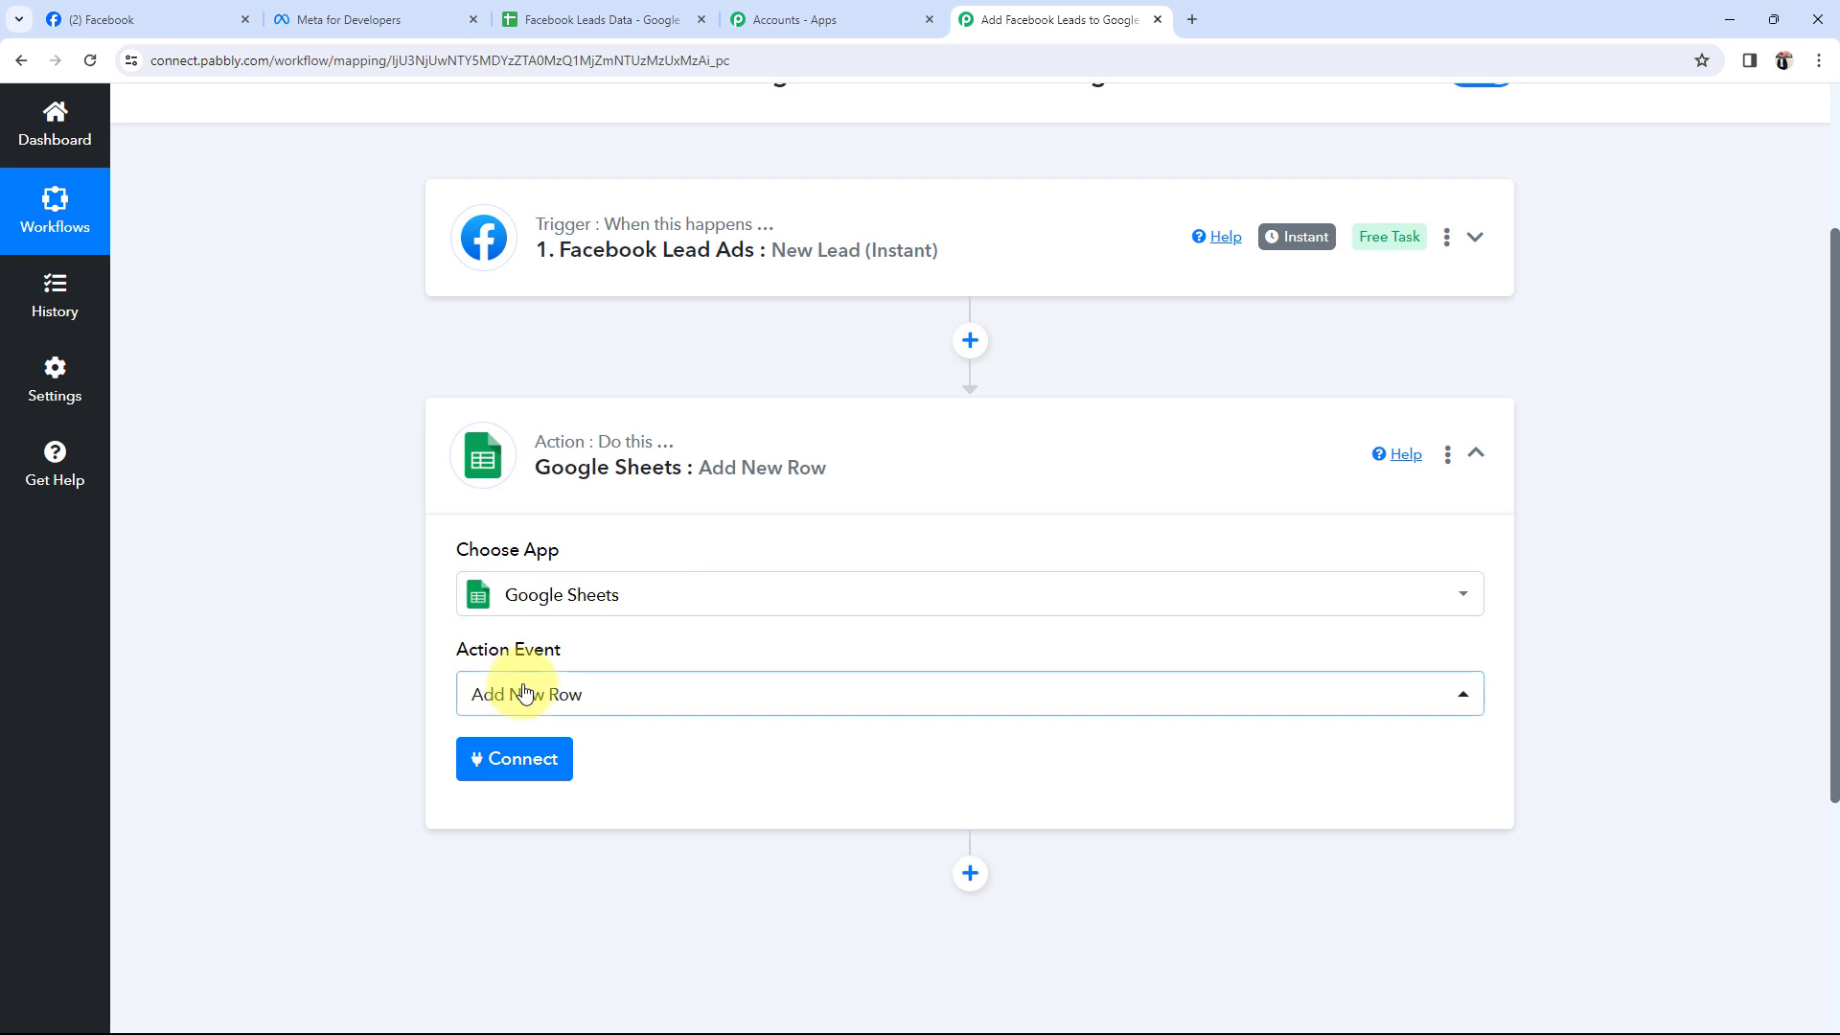
click(751, 486)
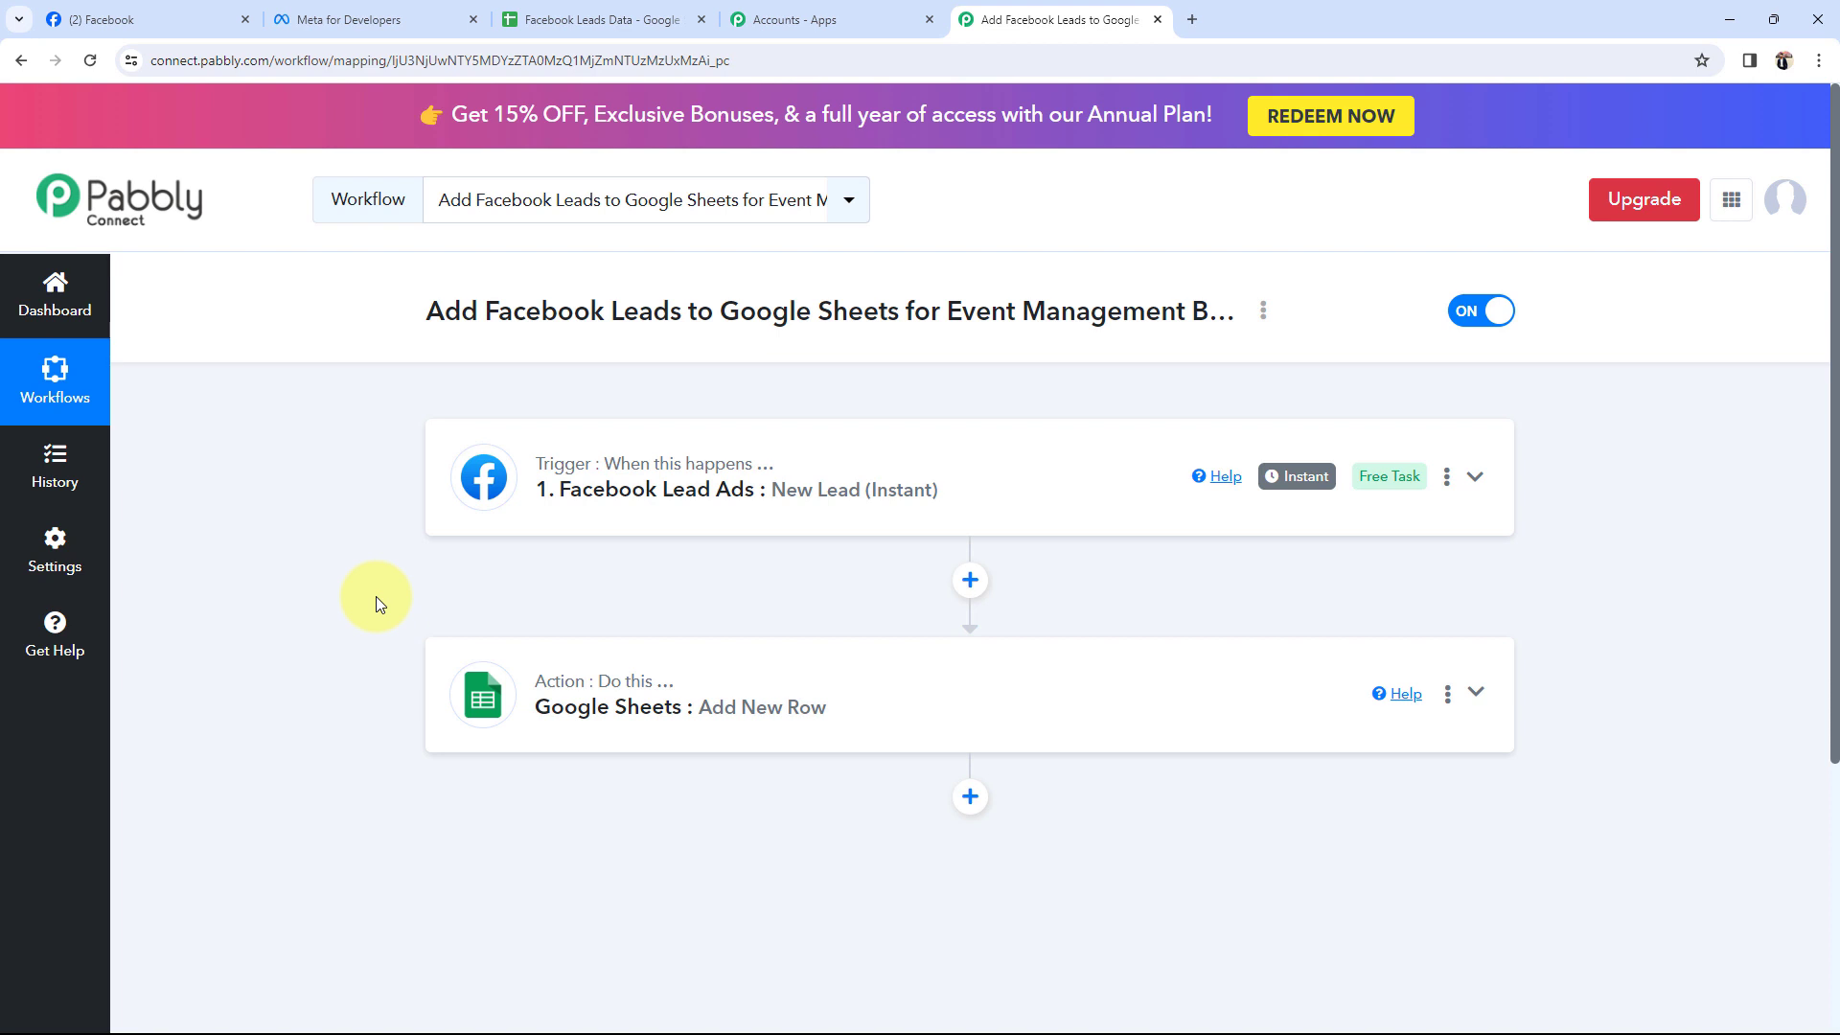
Add a new Facebook Lead Ads connection on the trigger and authorise the account.
click(738, 490)
click(530, 797)
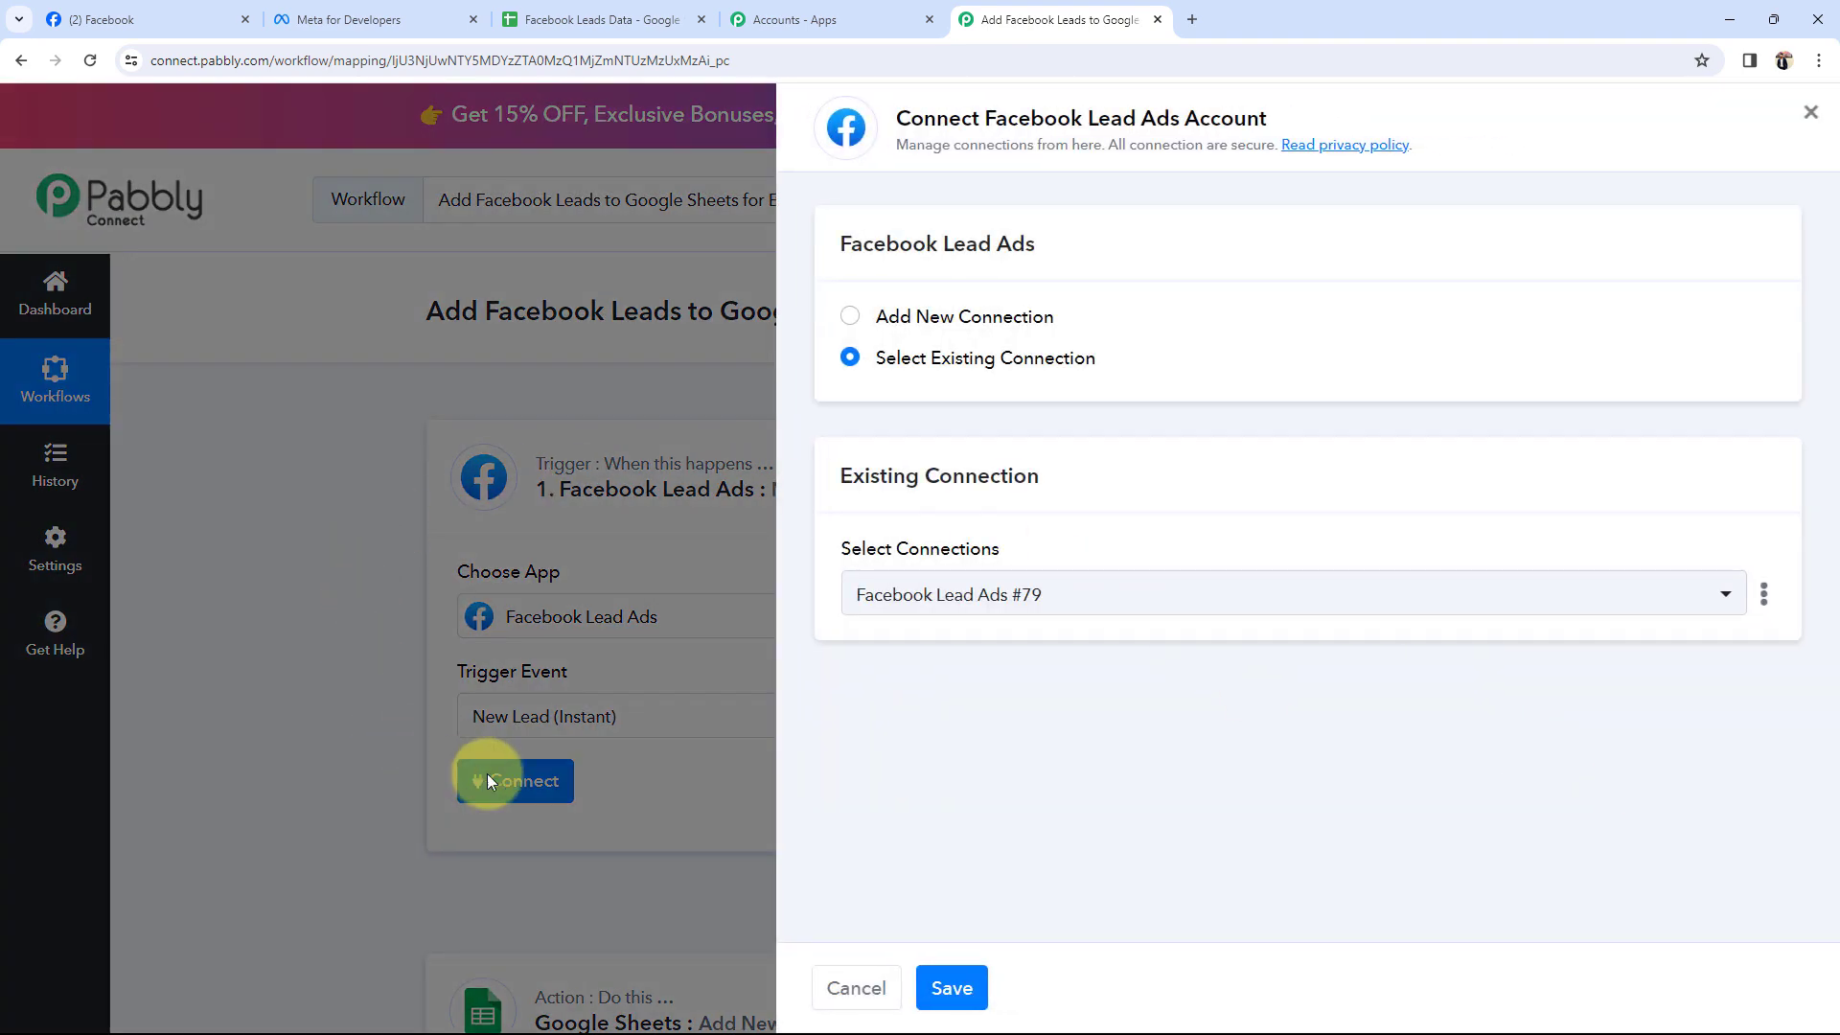
click(849, 316)
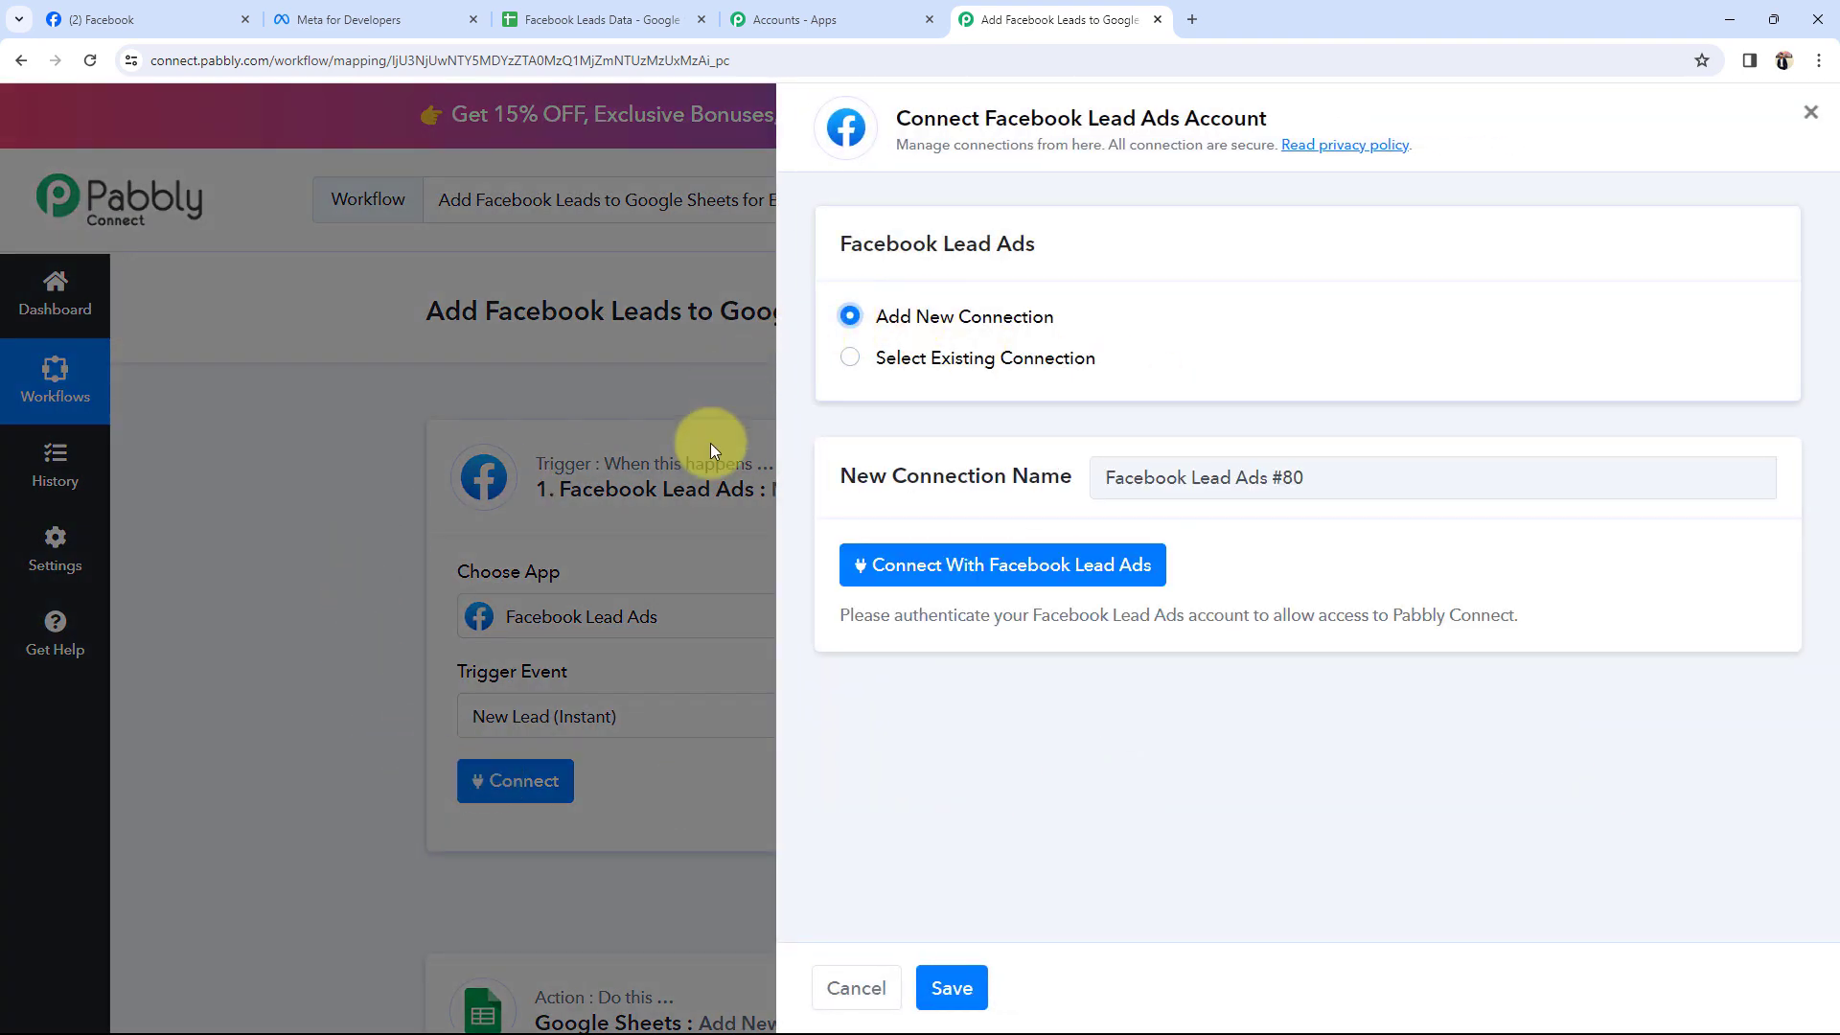
click(985, 573)
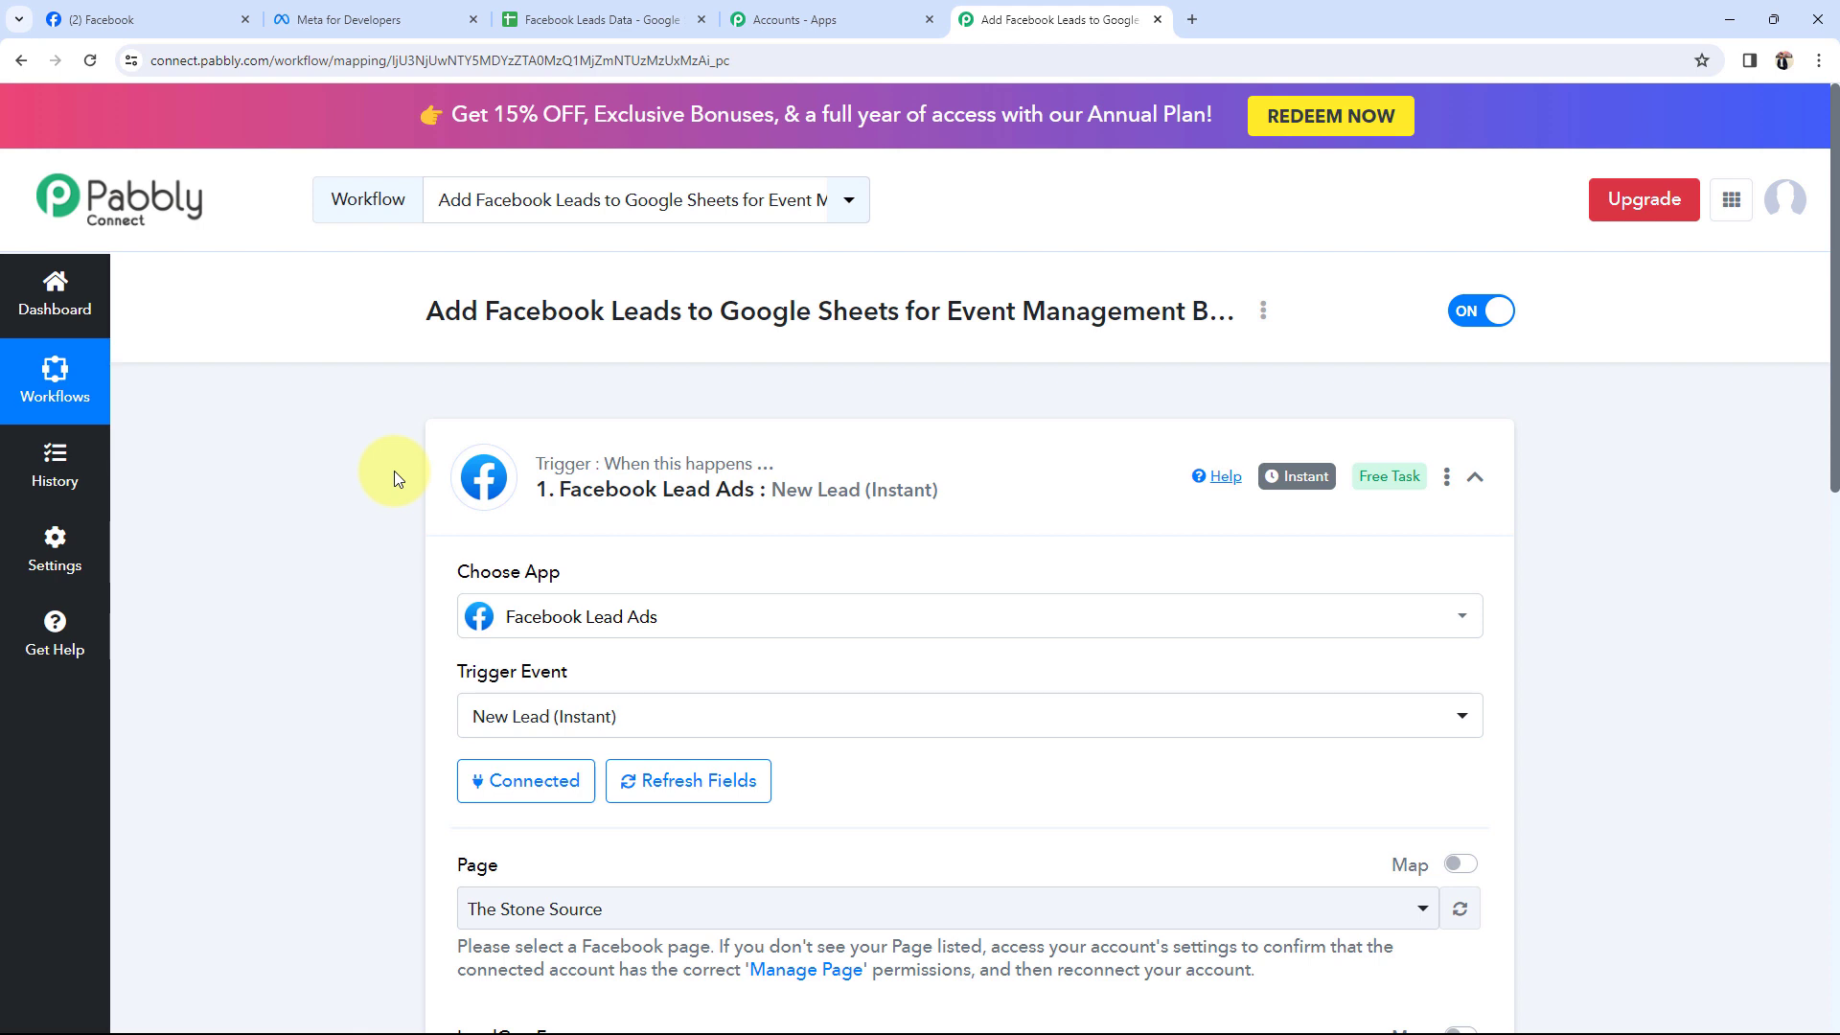
Browse the trigger's Page list, then confirm the Sparkle Evenings page name on Facebook.
scroll(374, 485, down, 3)
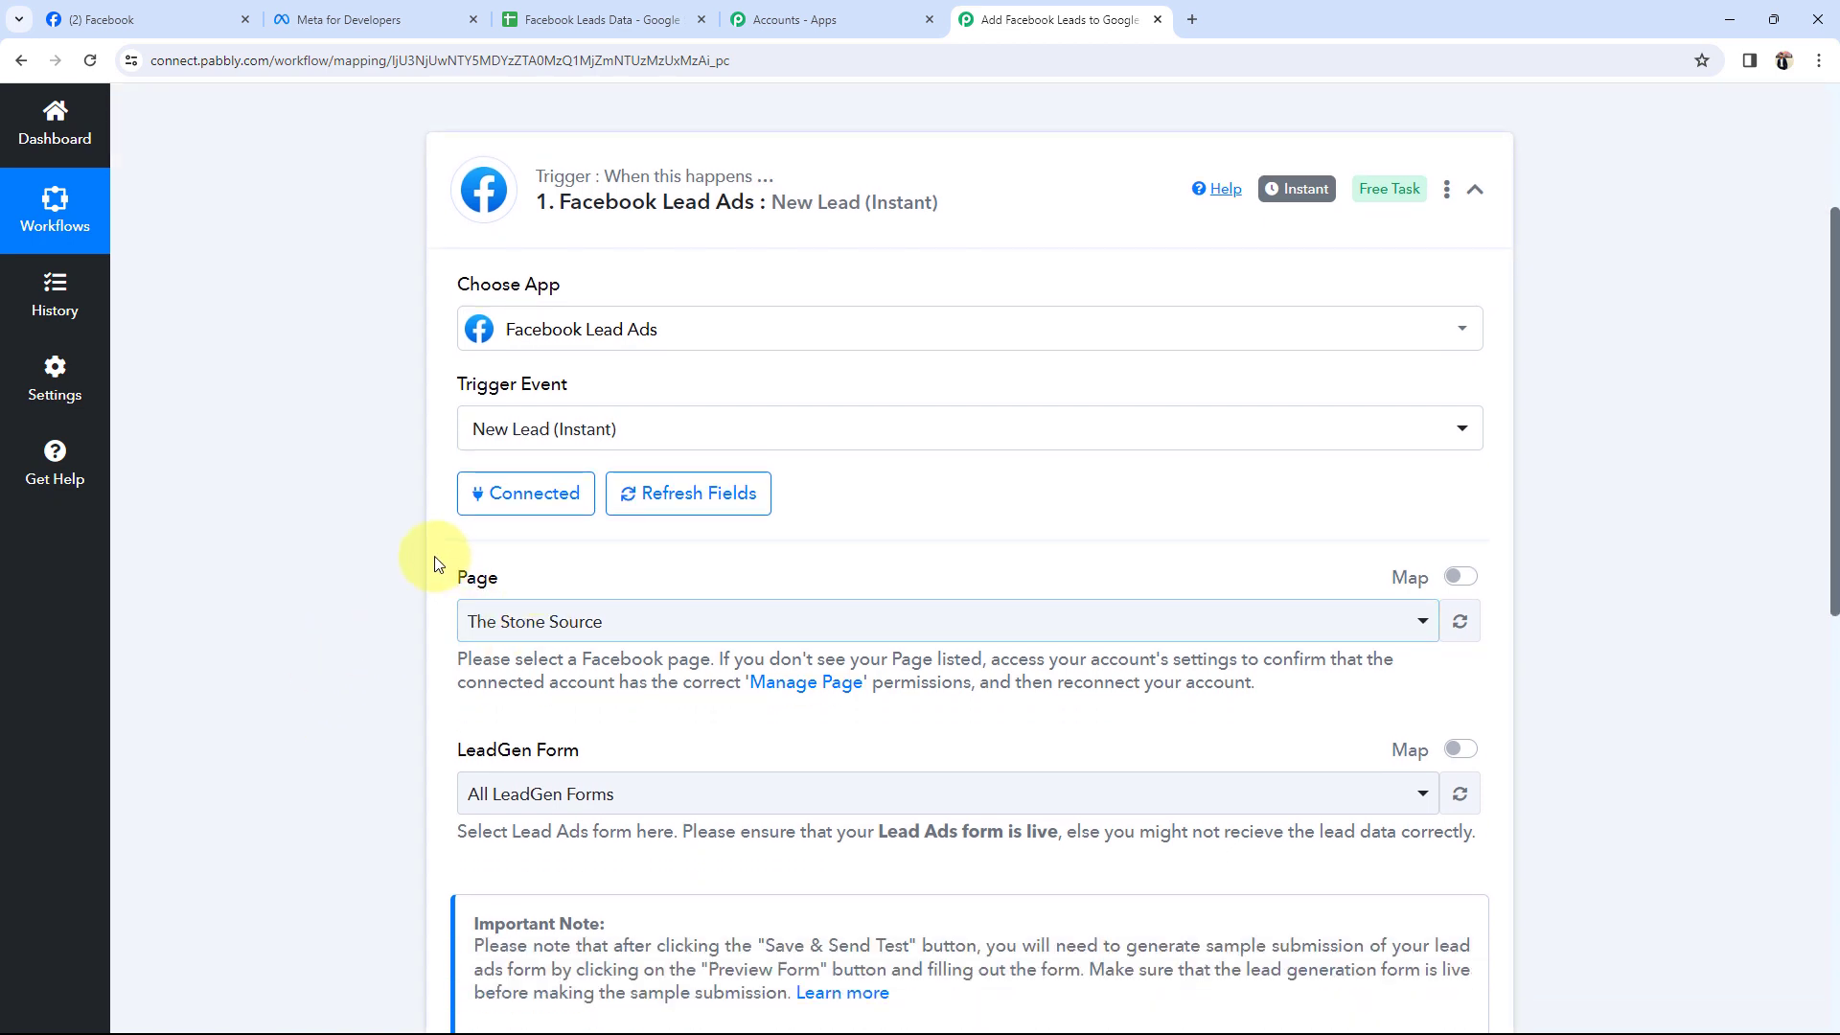
click(502, 625)
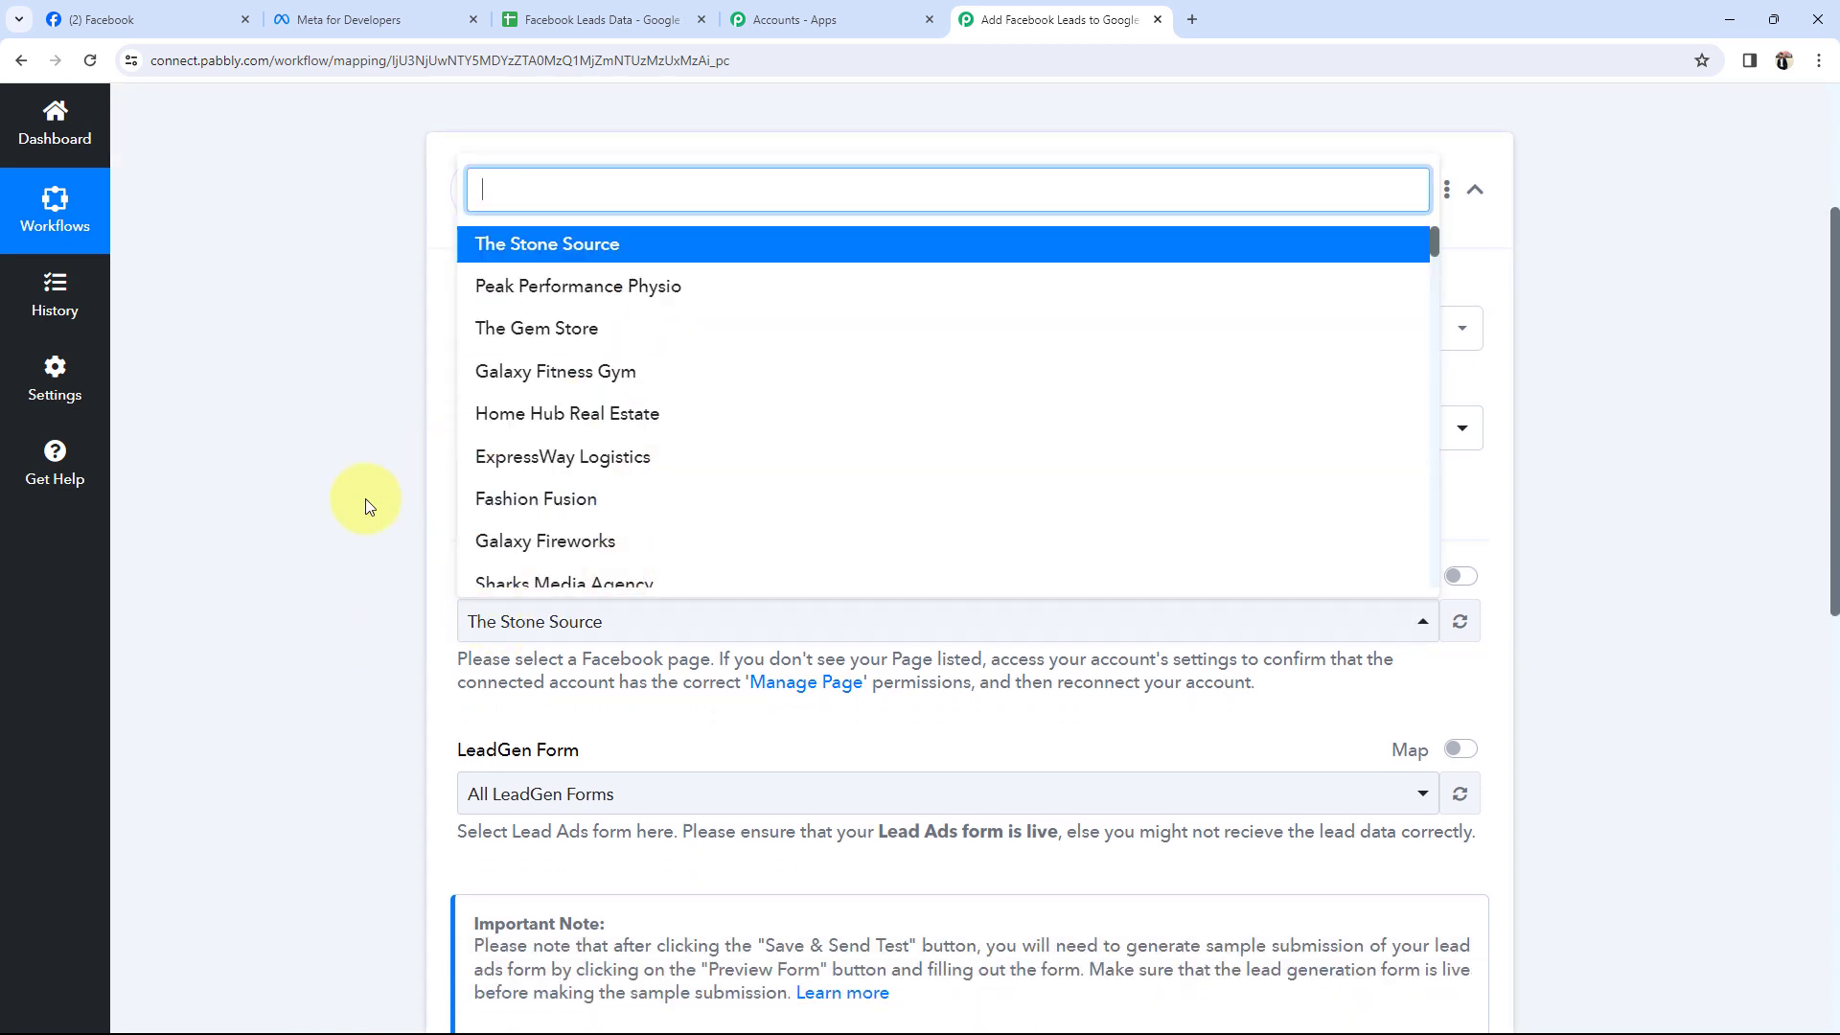
click(325, 531)
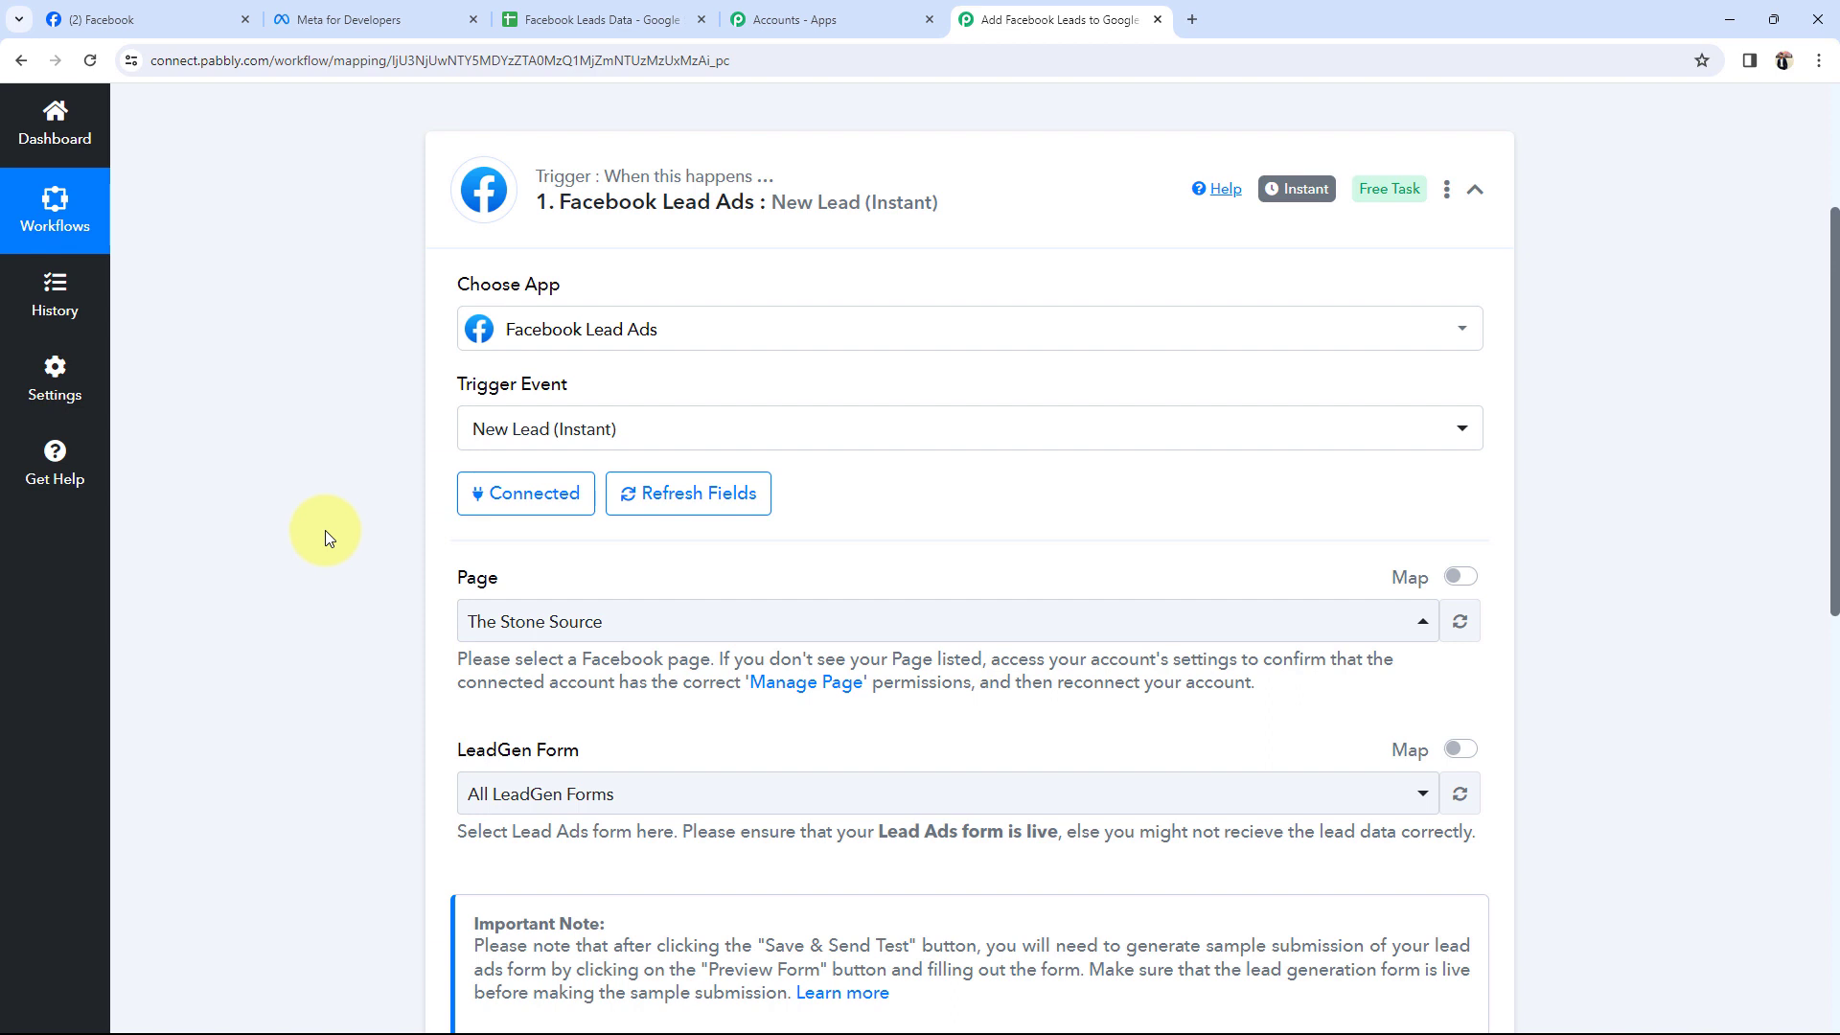
scroll(325, 530, down, 2)
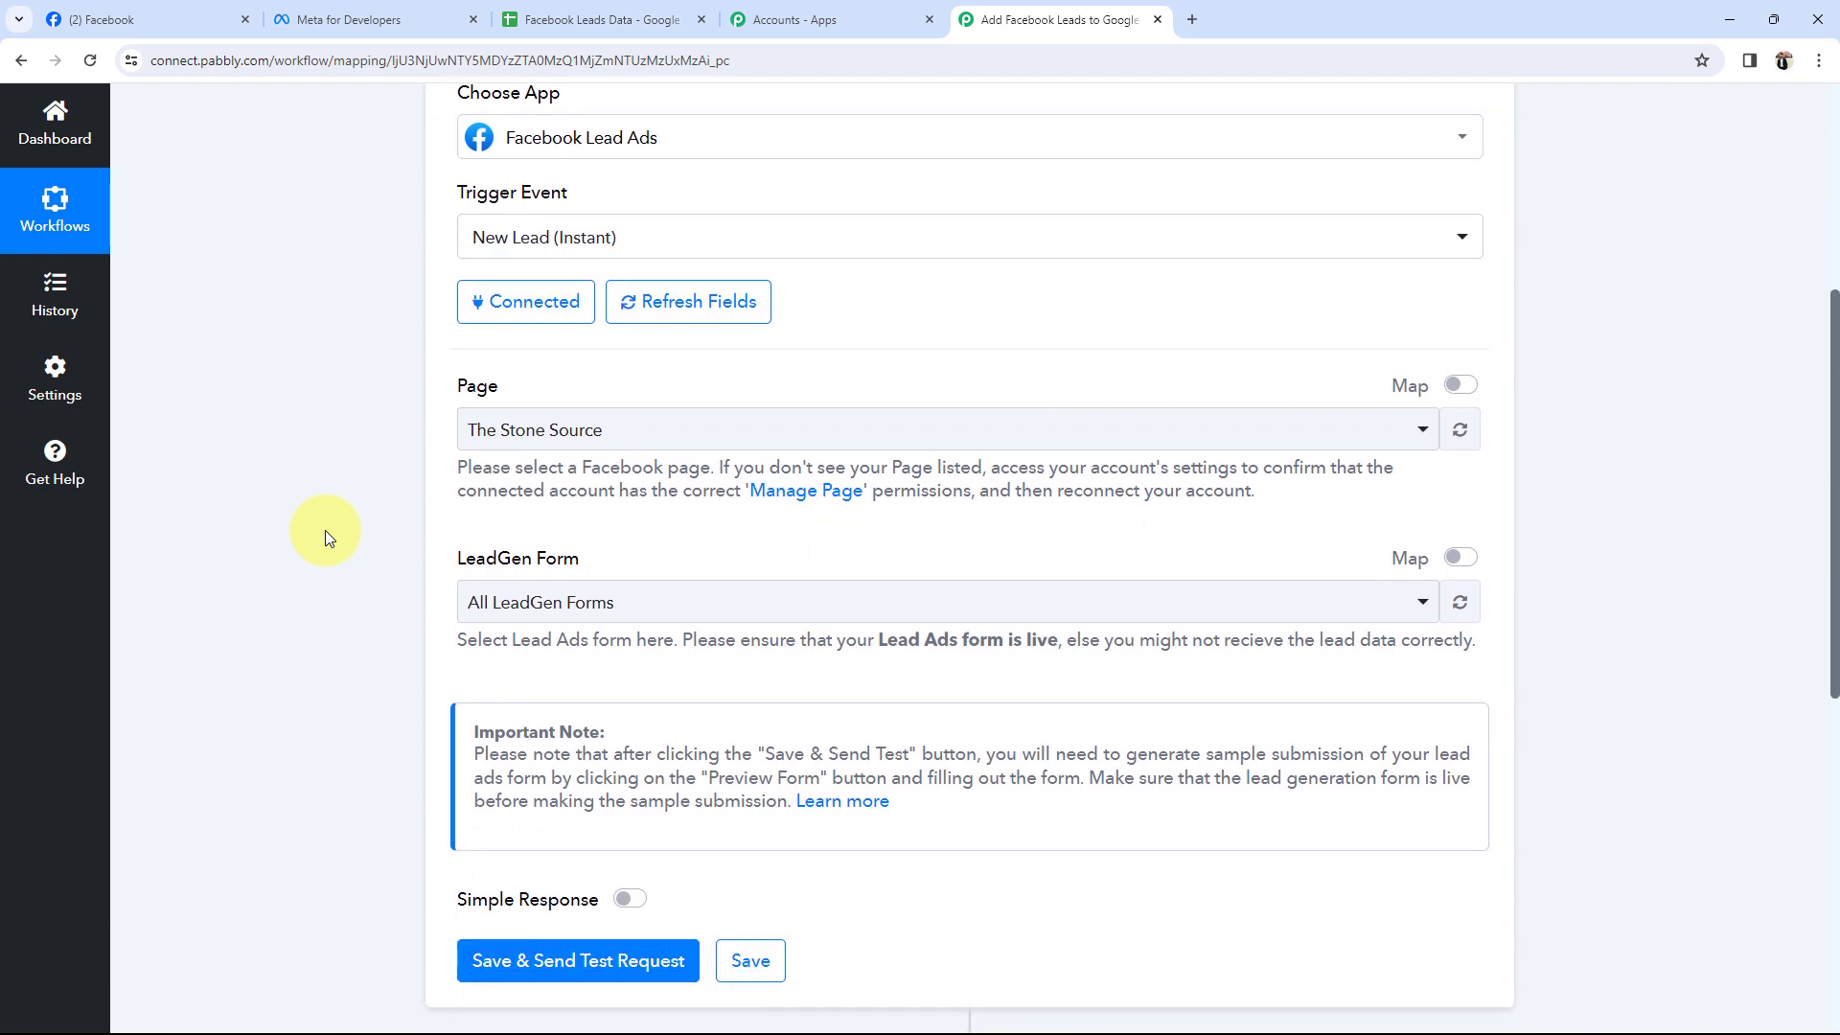
scroll(306, 548, up, 2)
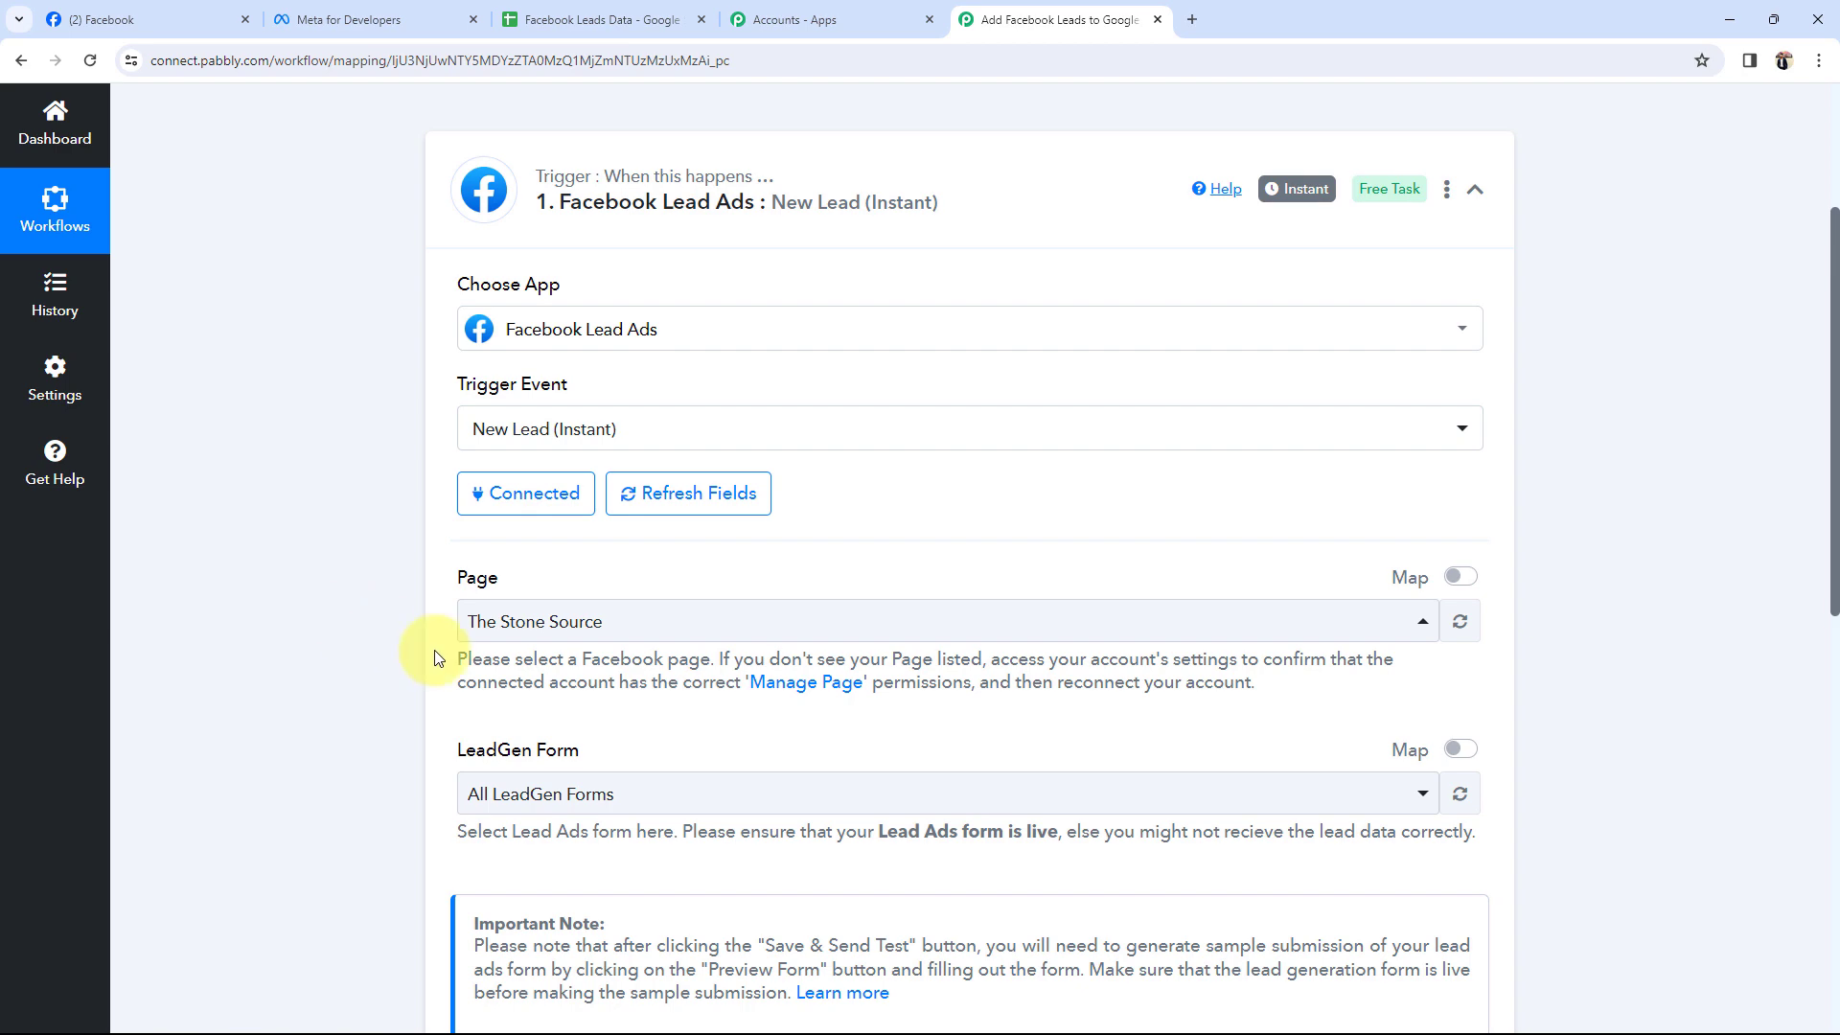
click(135, 19)
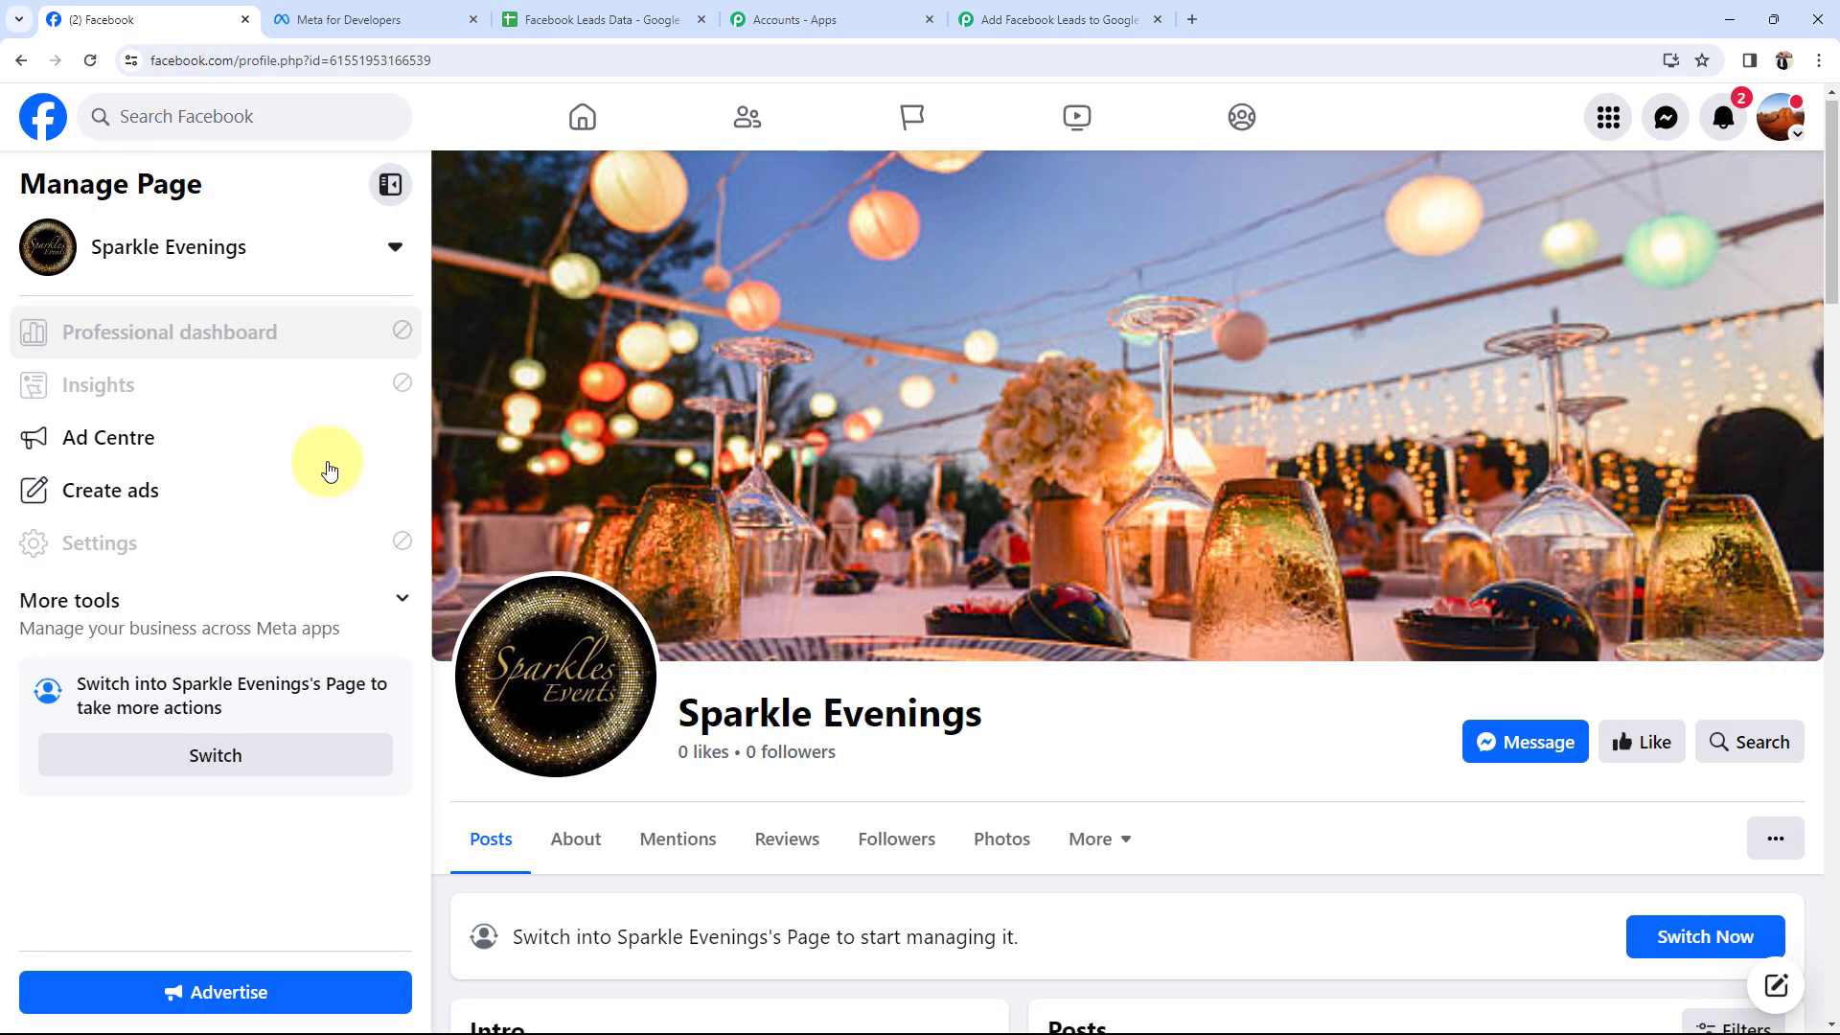
drag(680, 717, 922, 718)
click(1109, 824)
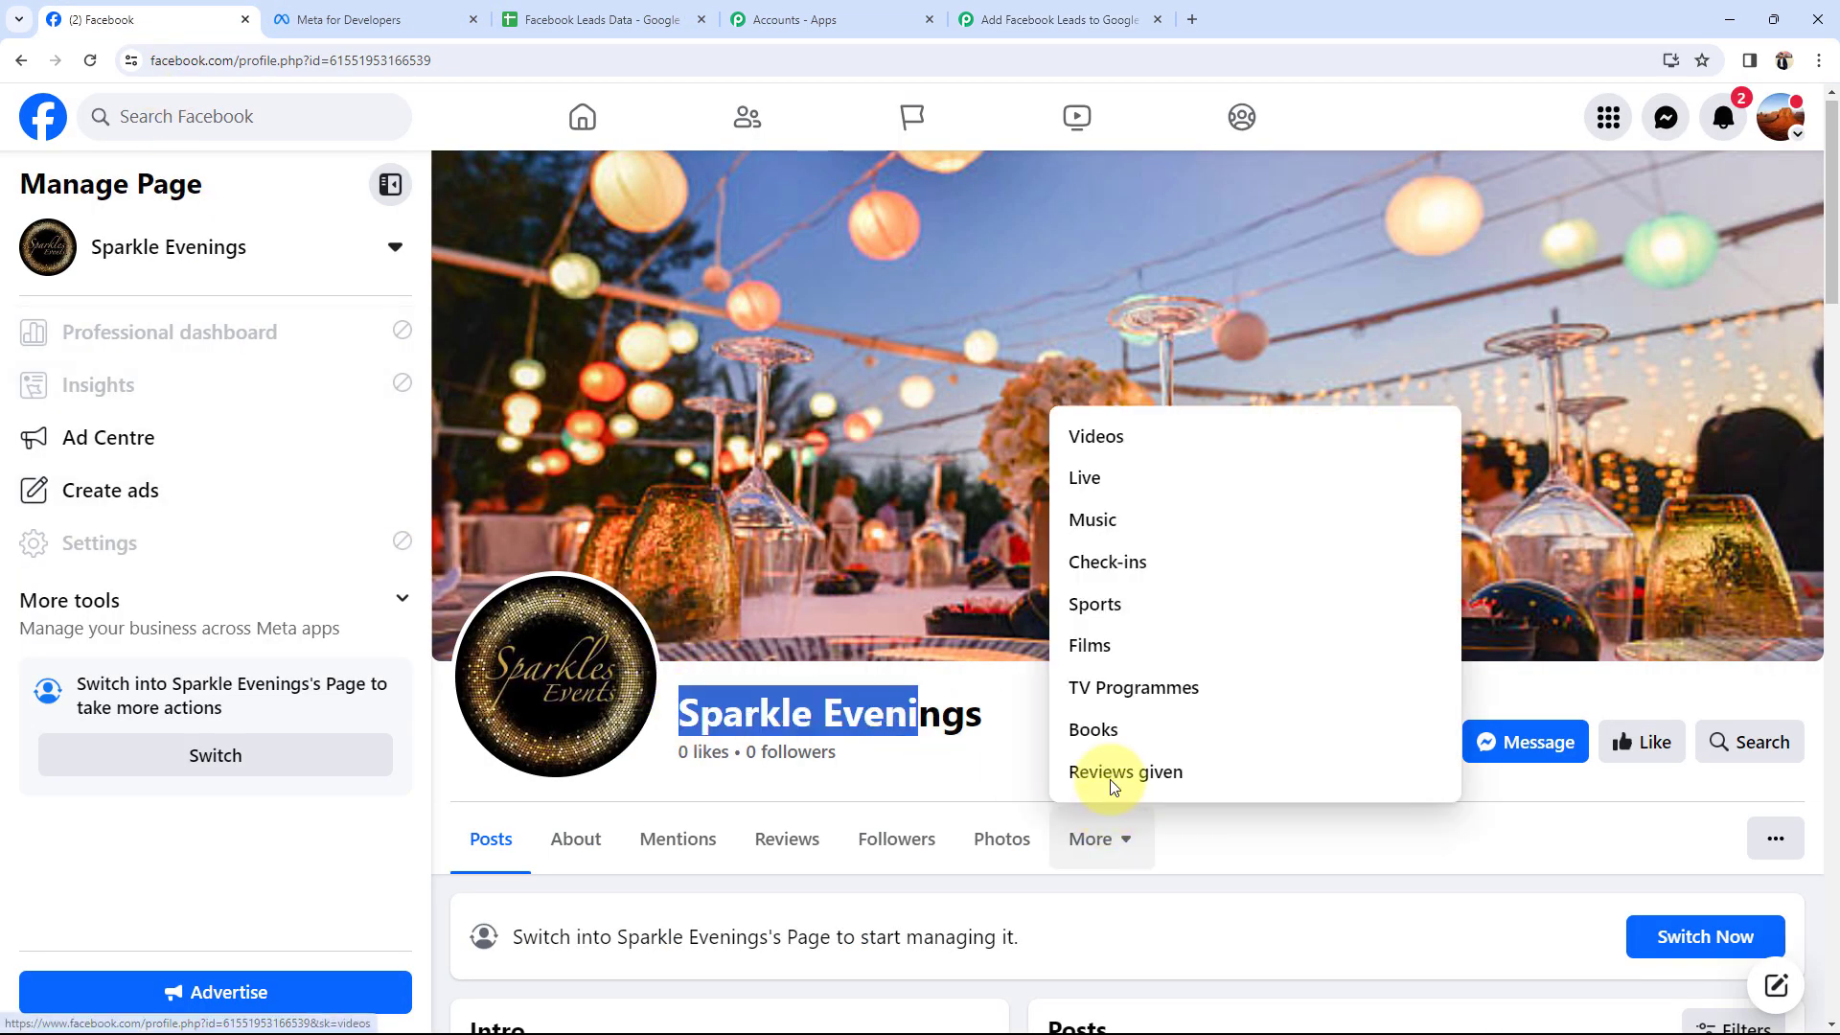
click(1035, 19)
Search 'spa' in the Page dropdown, select Sparkle Evenings, and recheck the page on Facebook.
click(551, 614)
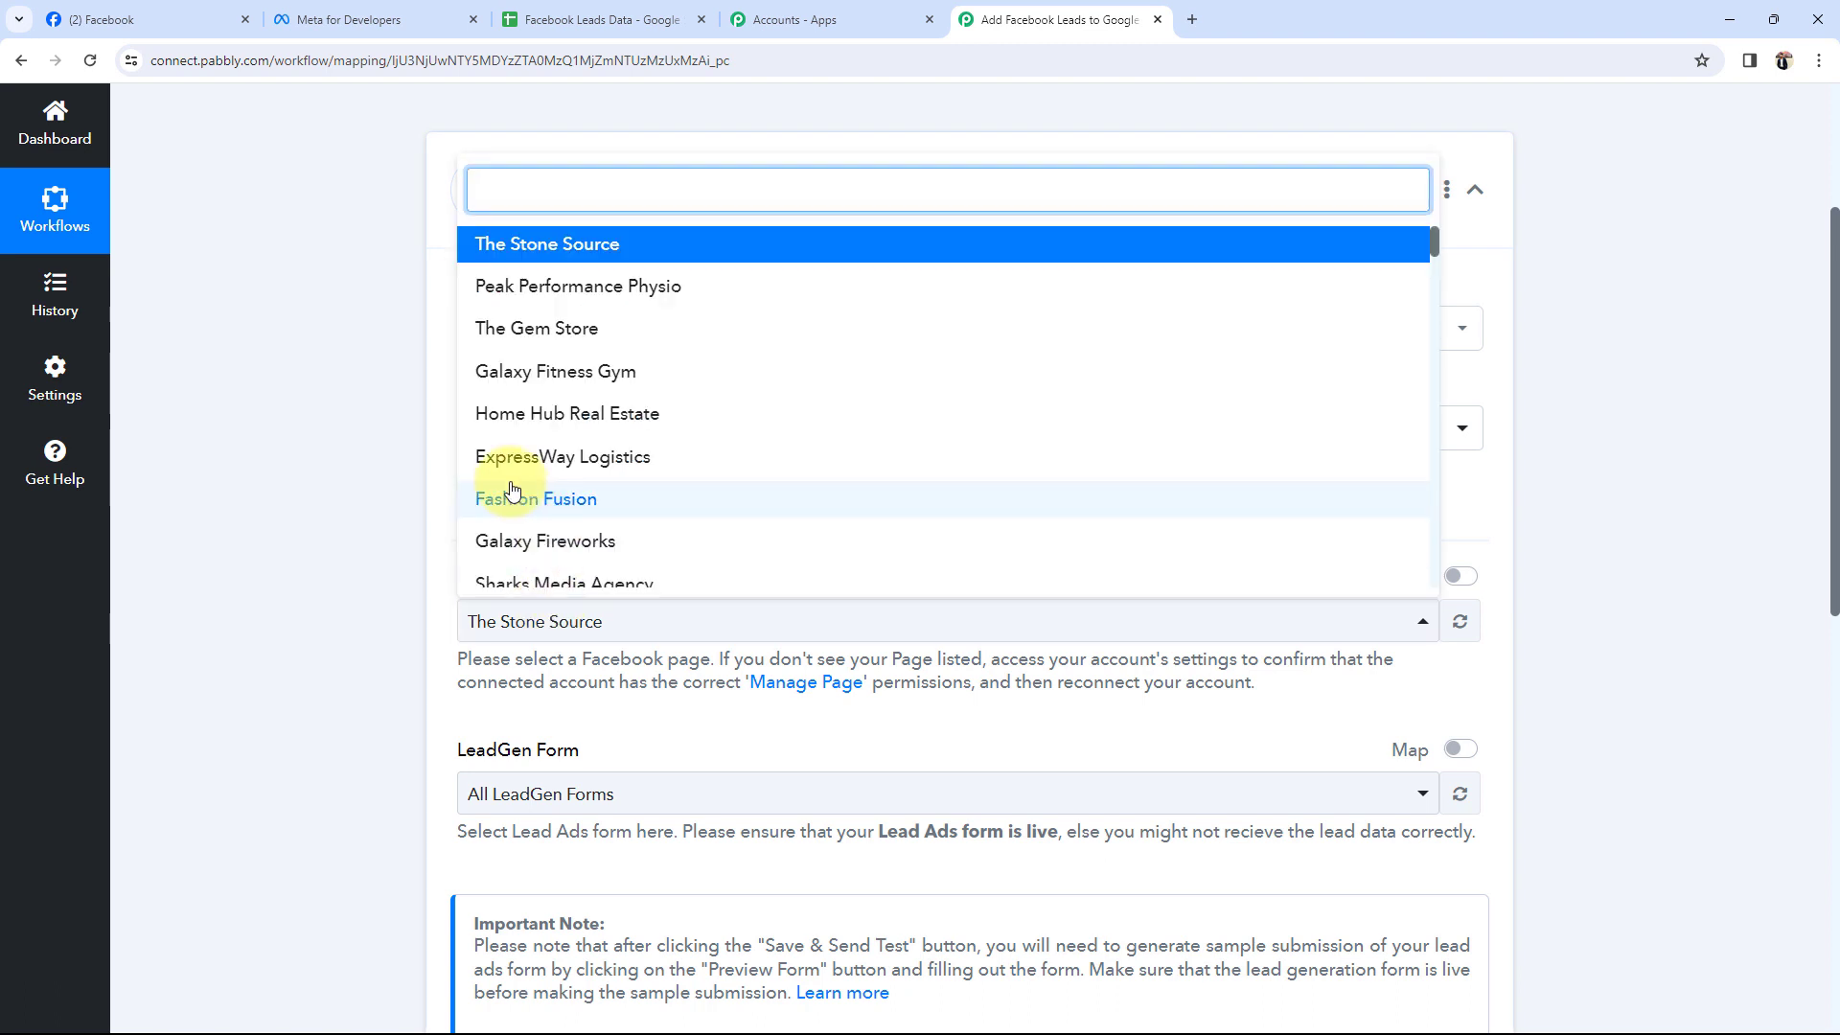
text(spa)
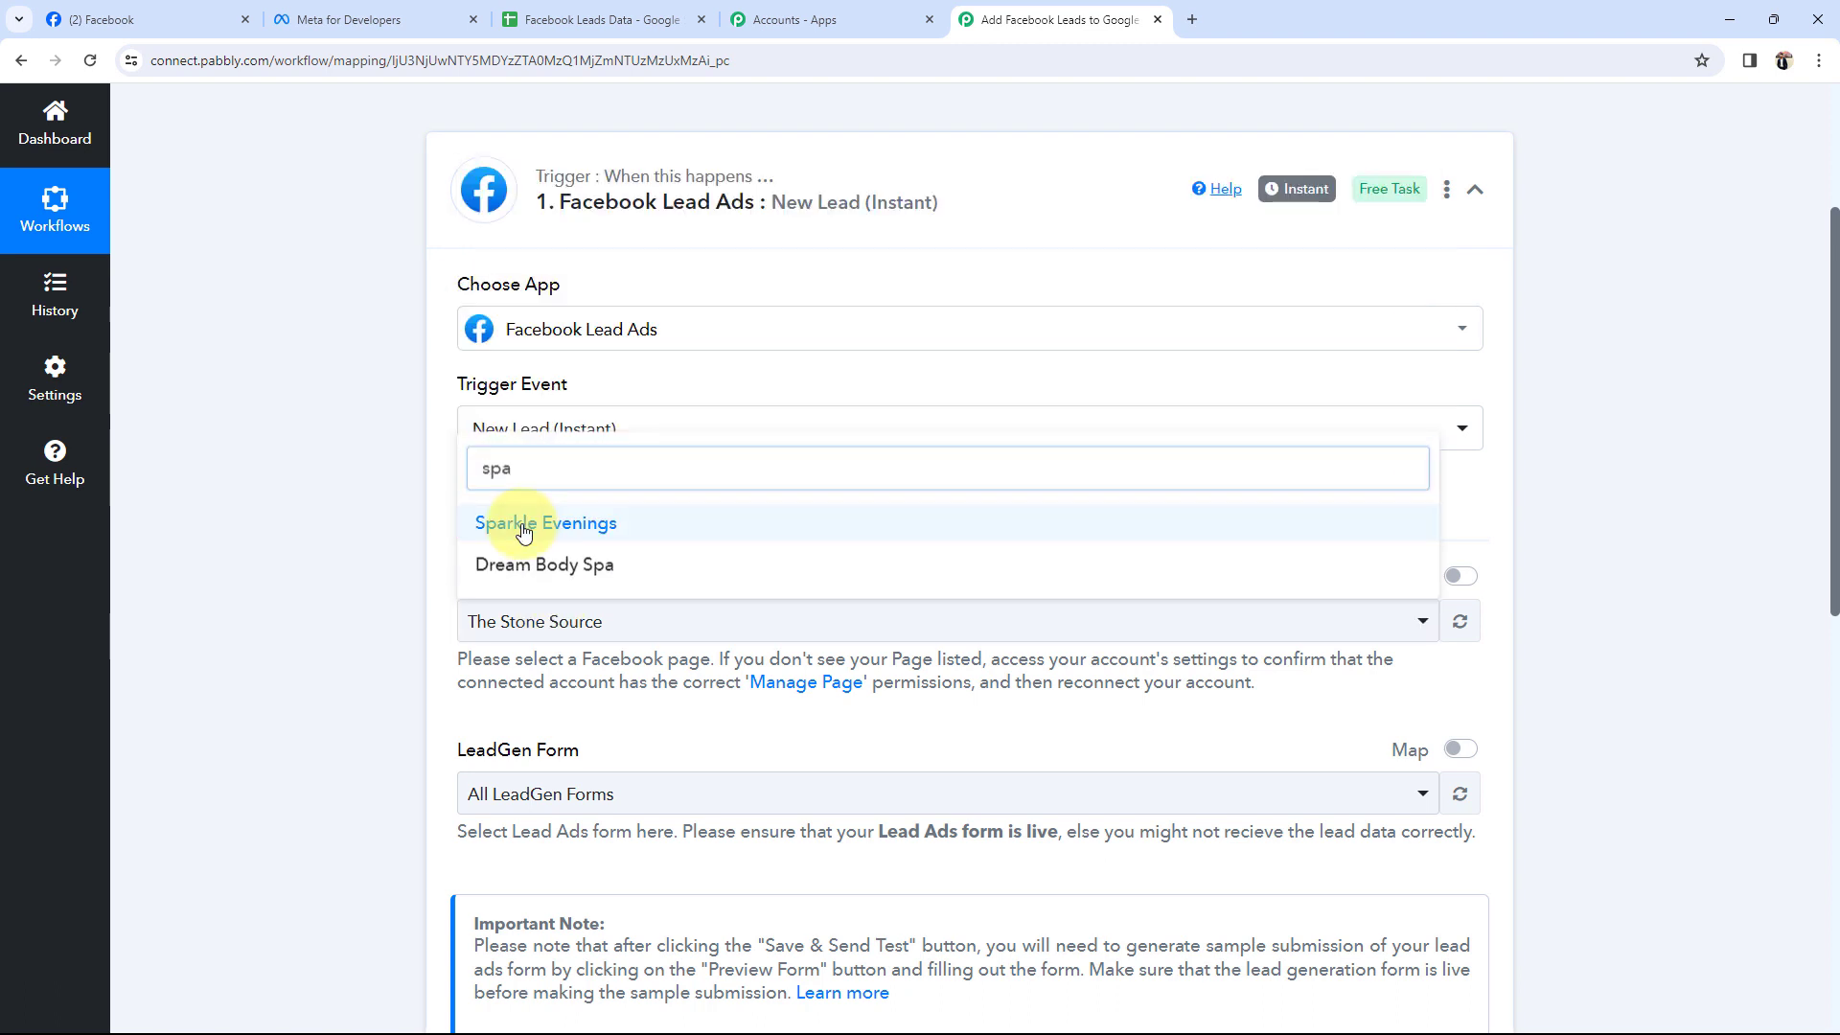
click(509, 513)
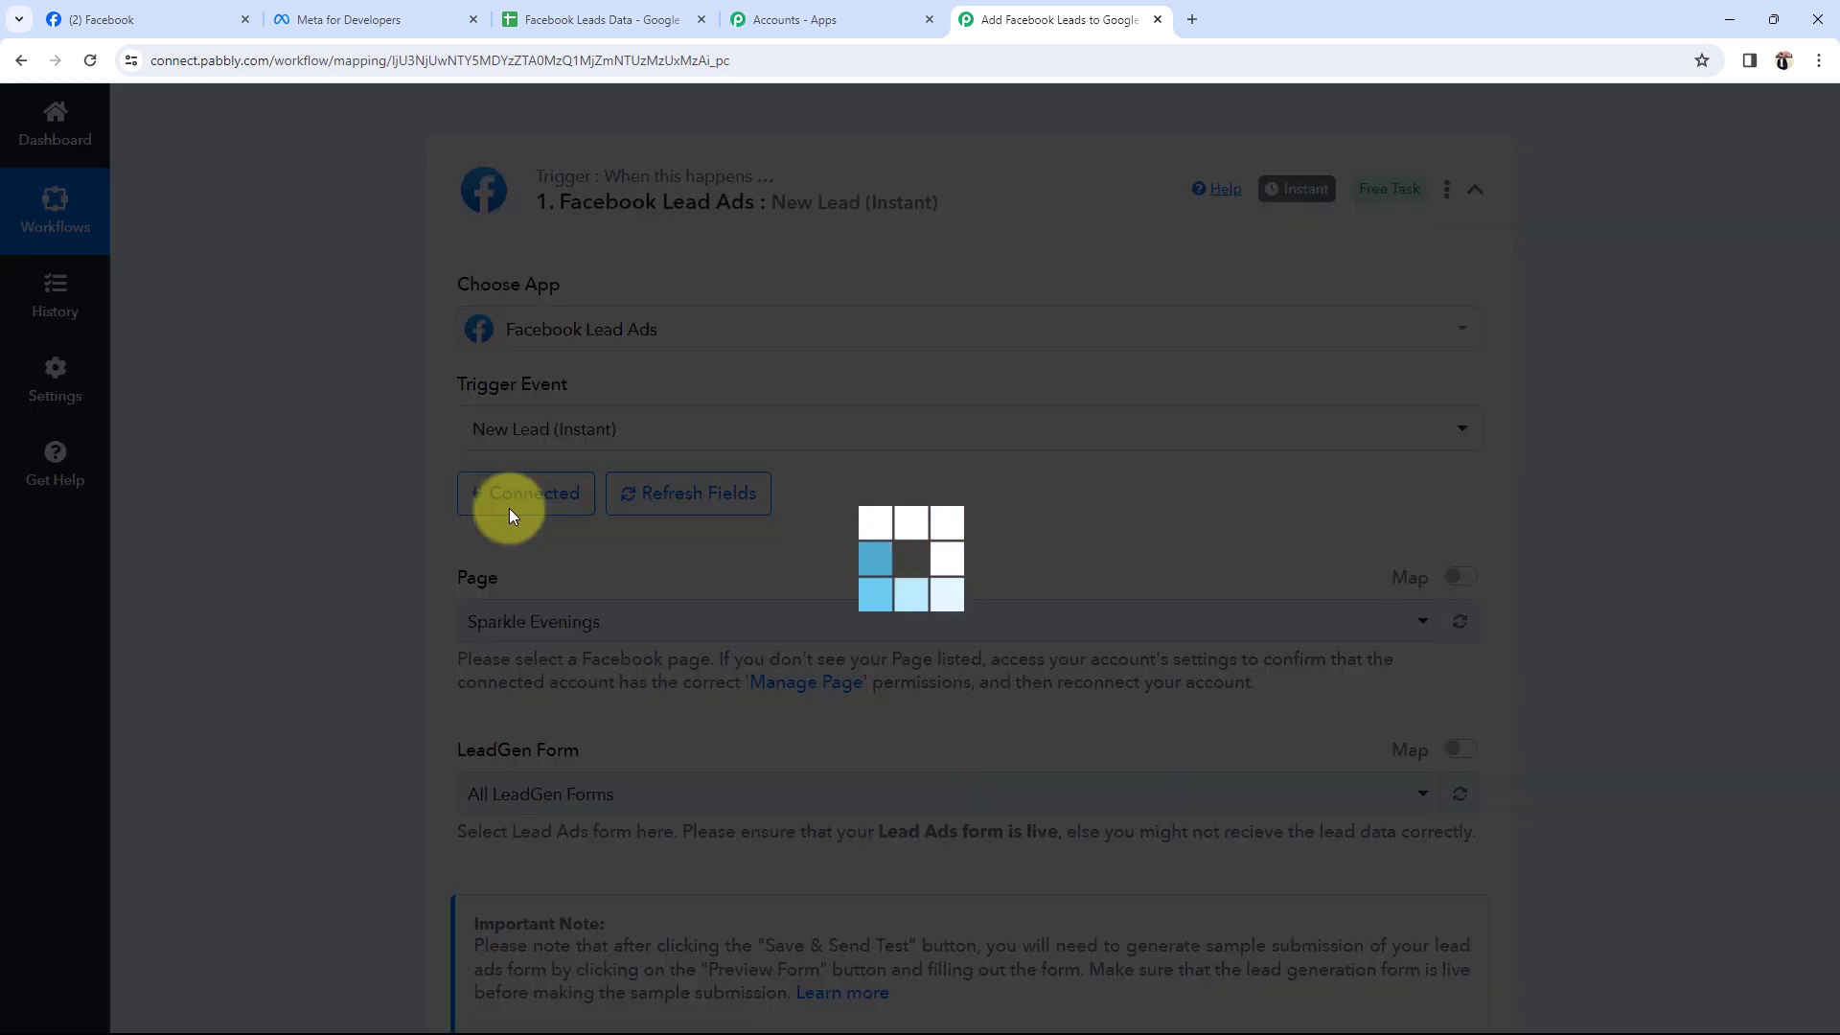
click(122, 17)
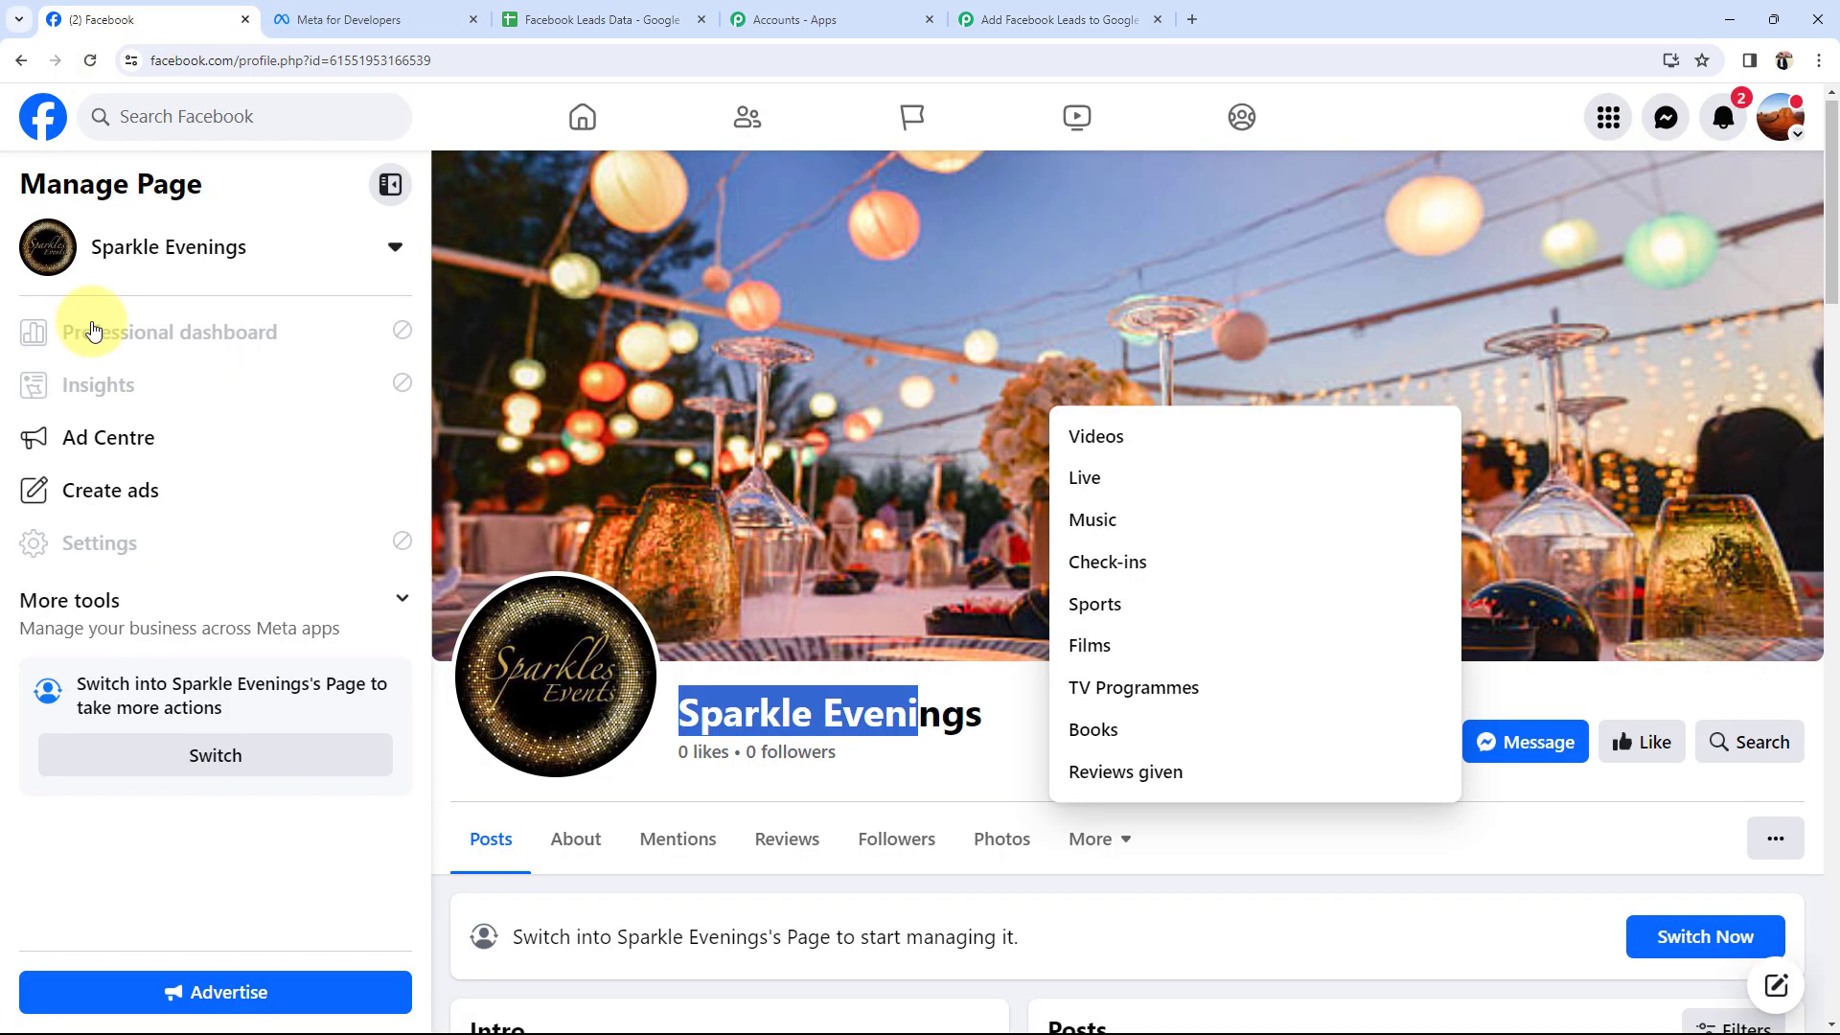
click(648, 778)
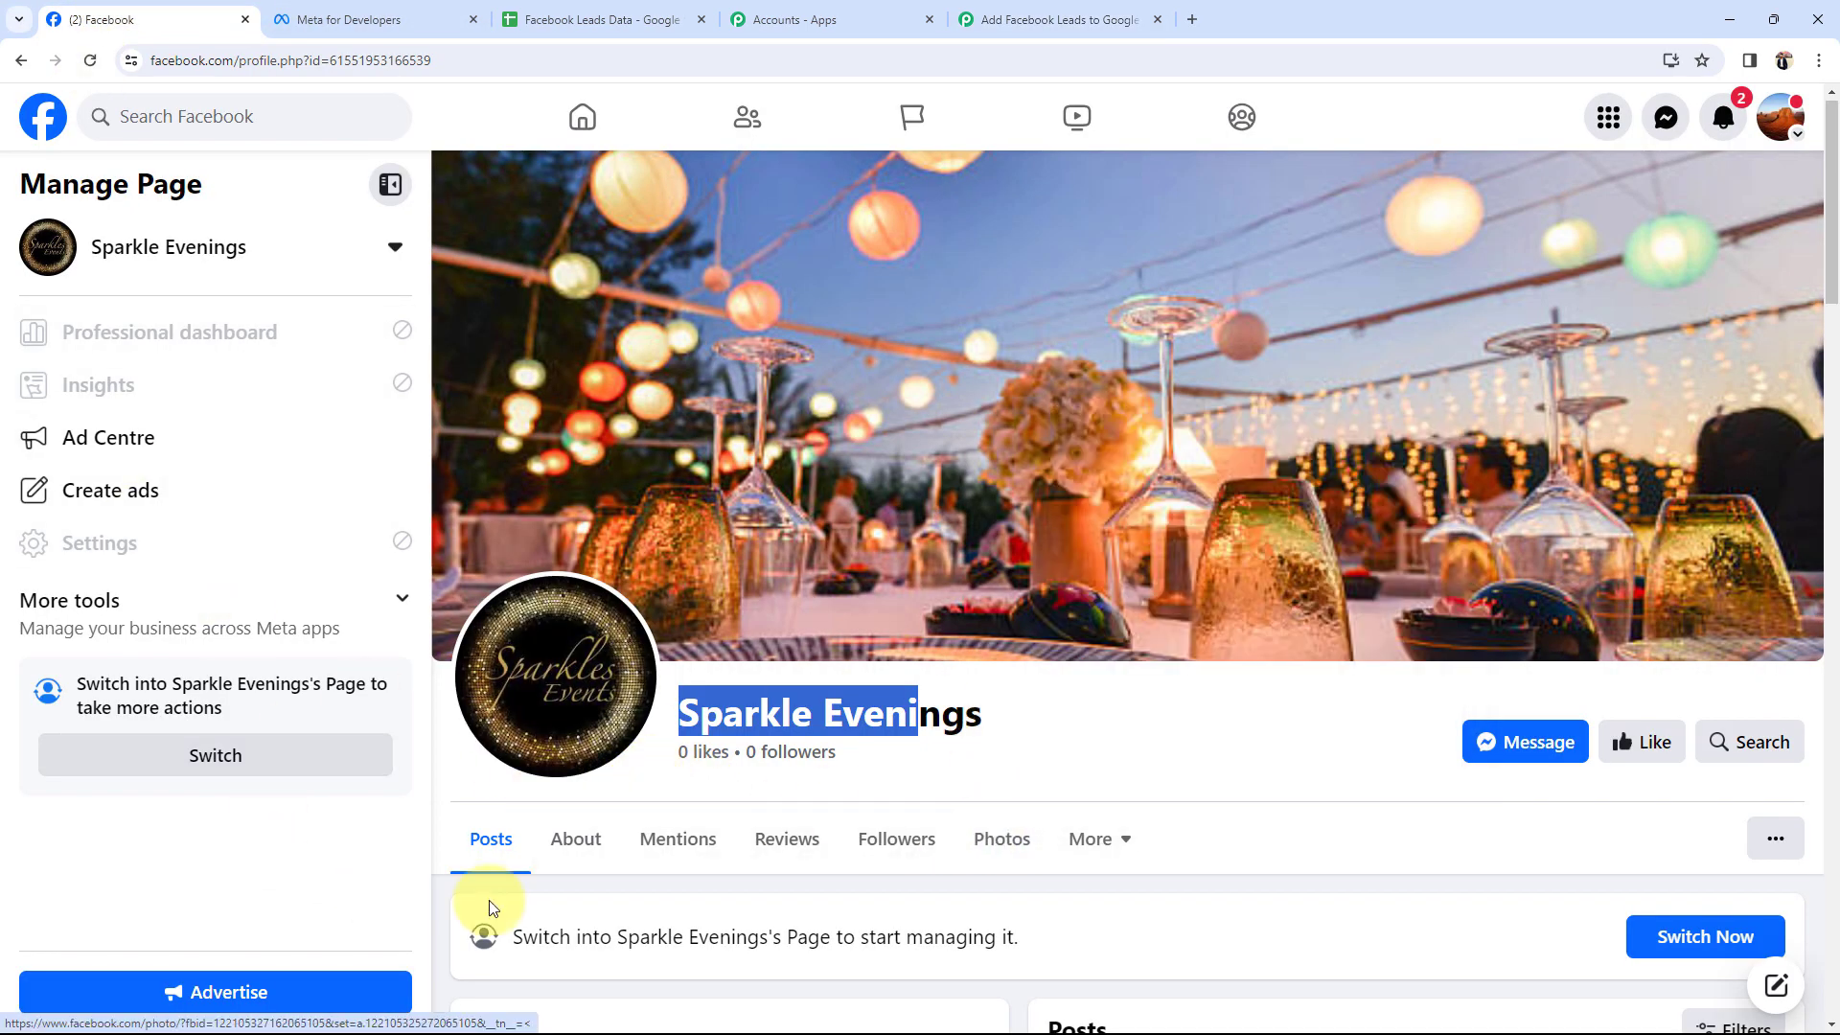
scroll(632, 698, down, 2)
click(1066, 15)
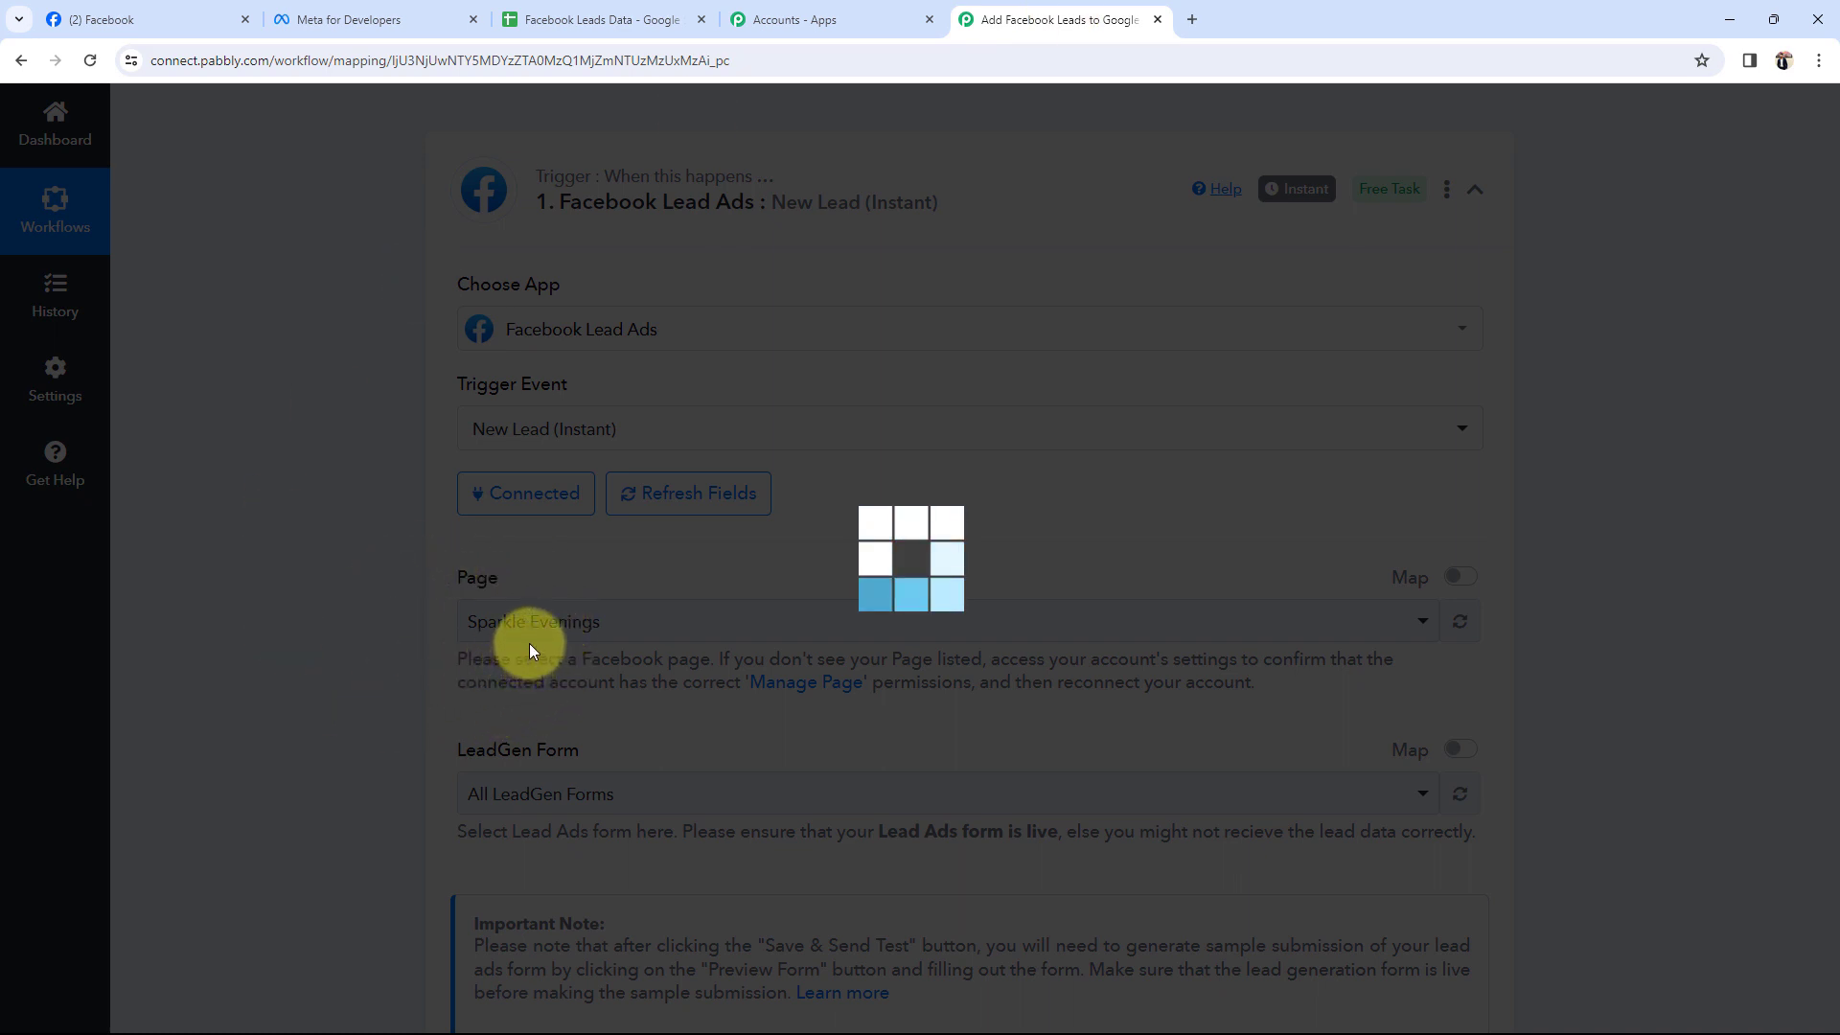
Scroll through the LeadGen Form dropdown and select Contact Form for the trigger.
scroll(529, 643, down, 2)
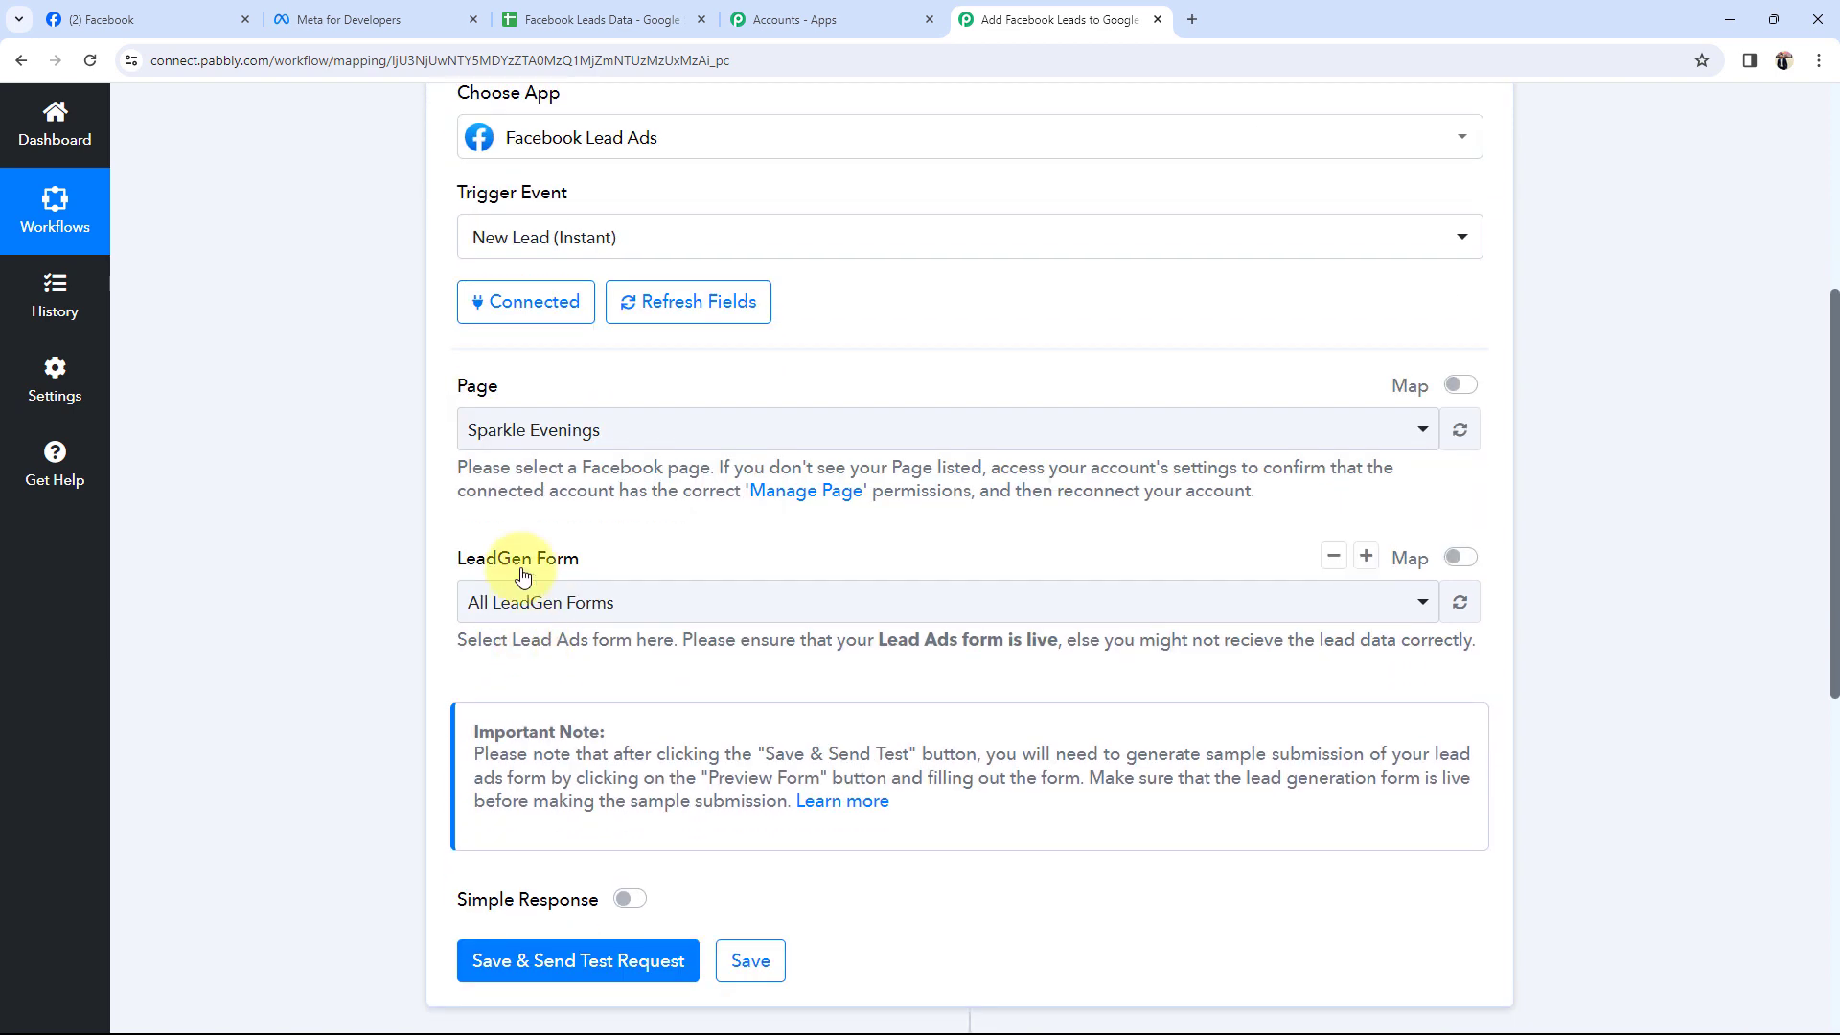
scroll(395, 586, down, 1)
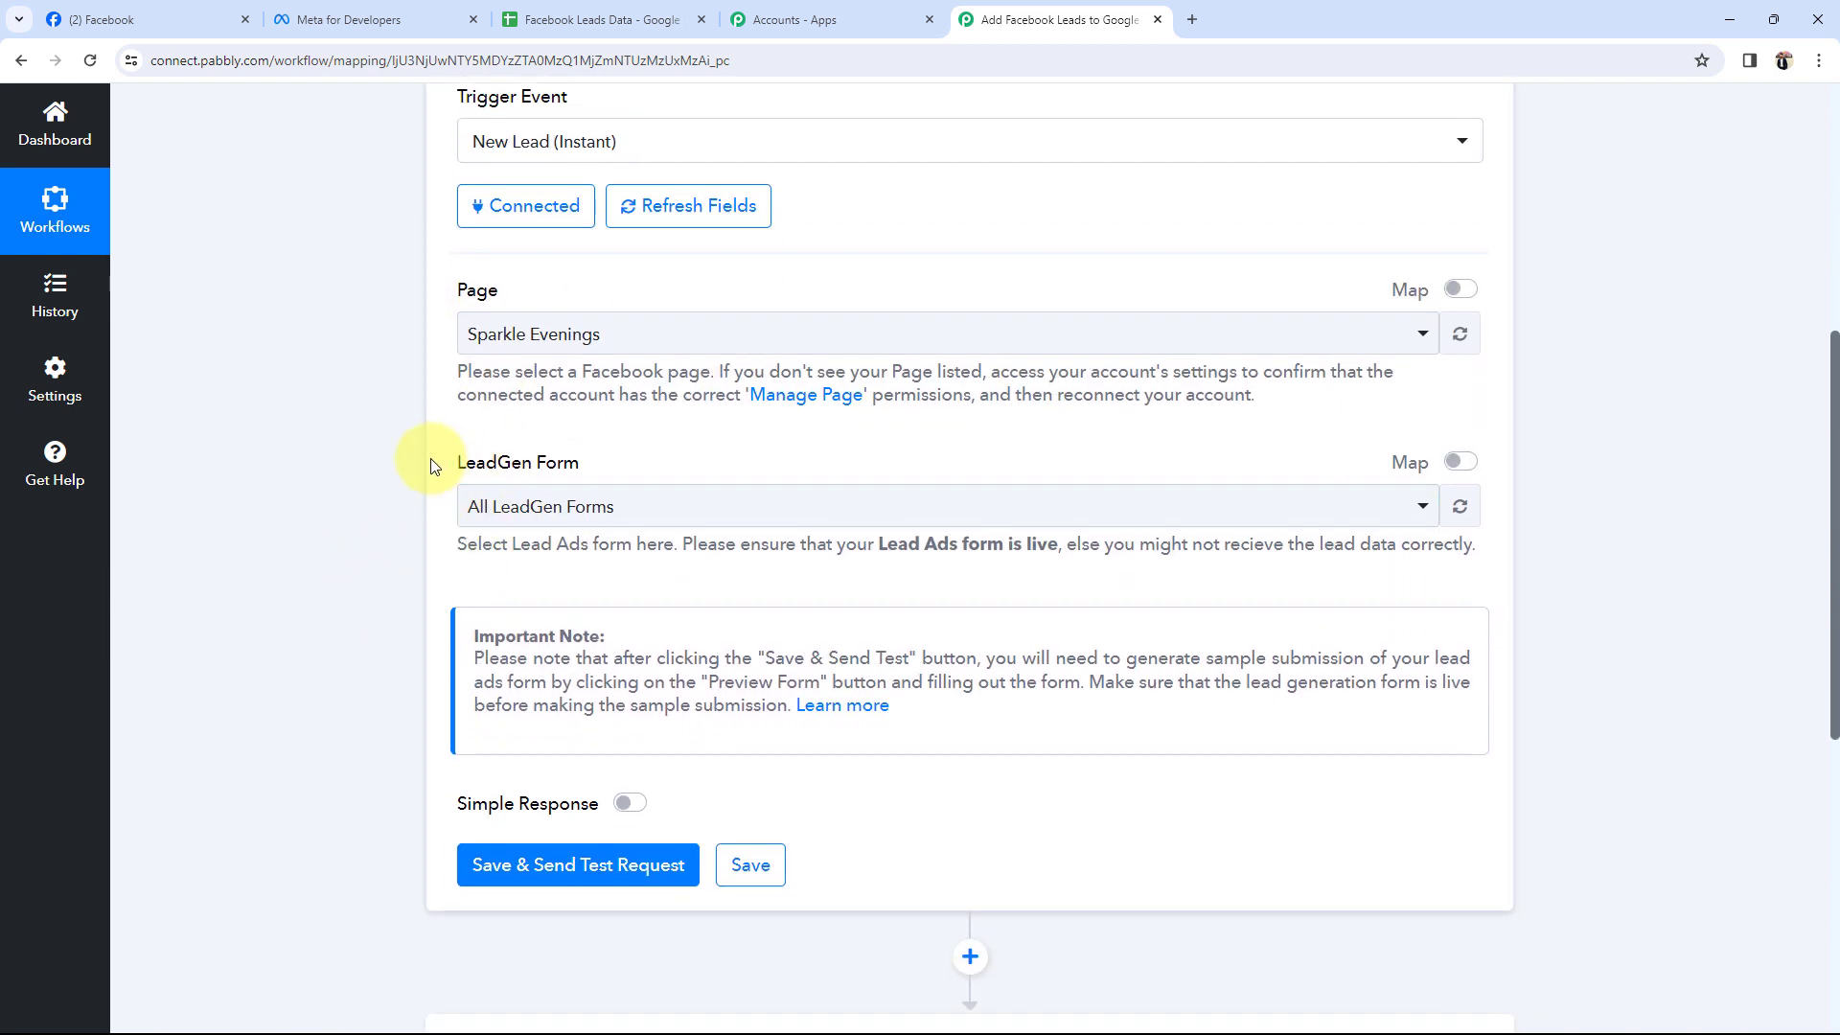
drag(437, 464, 639, 464)
click(373, 492)
click(662, 508)
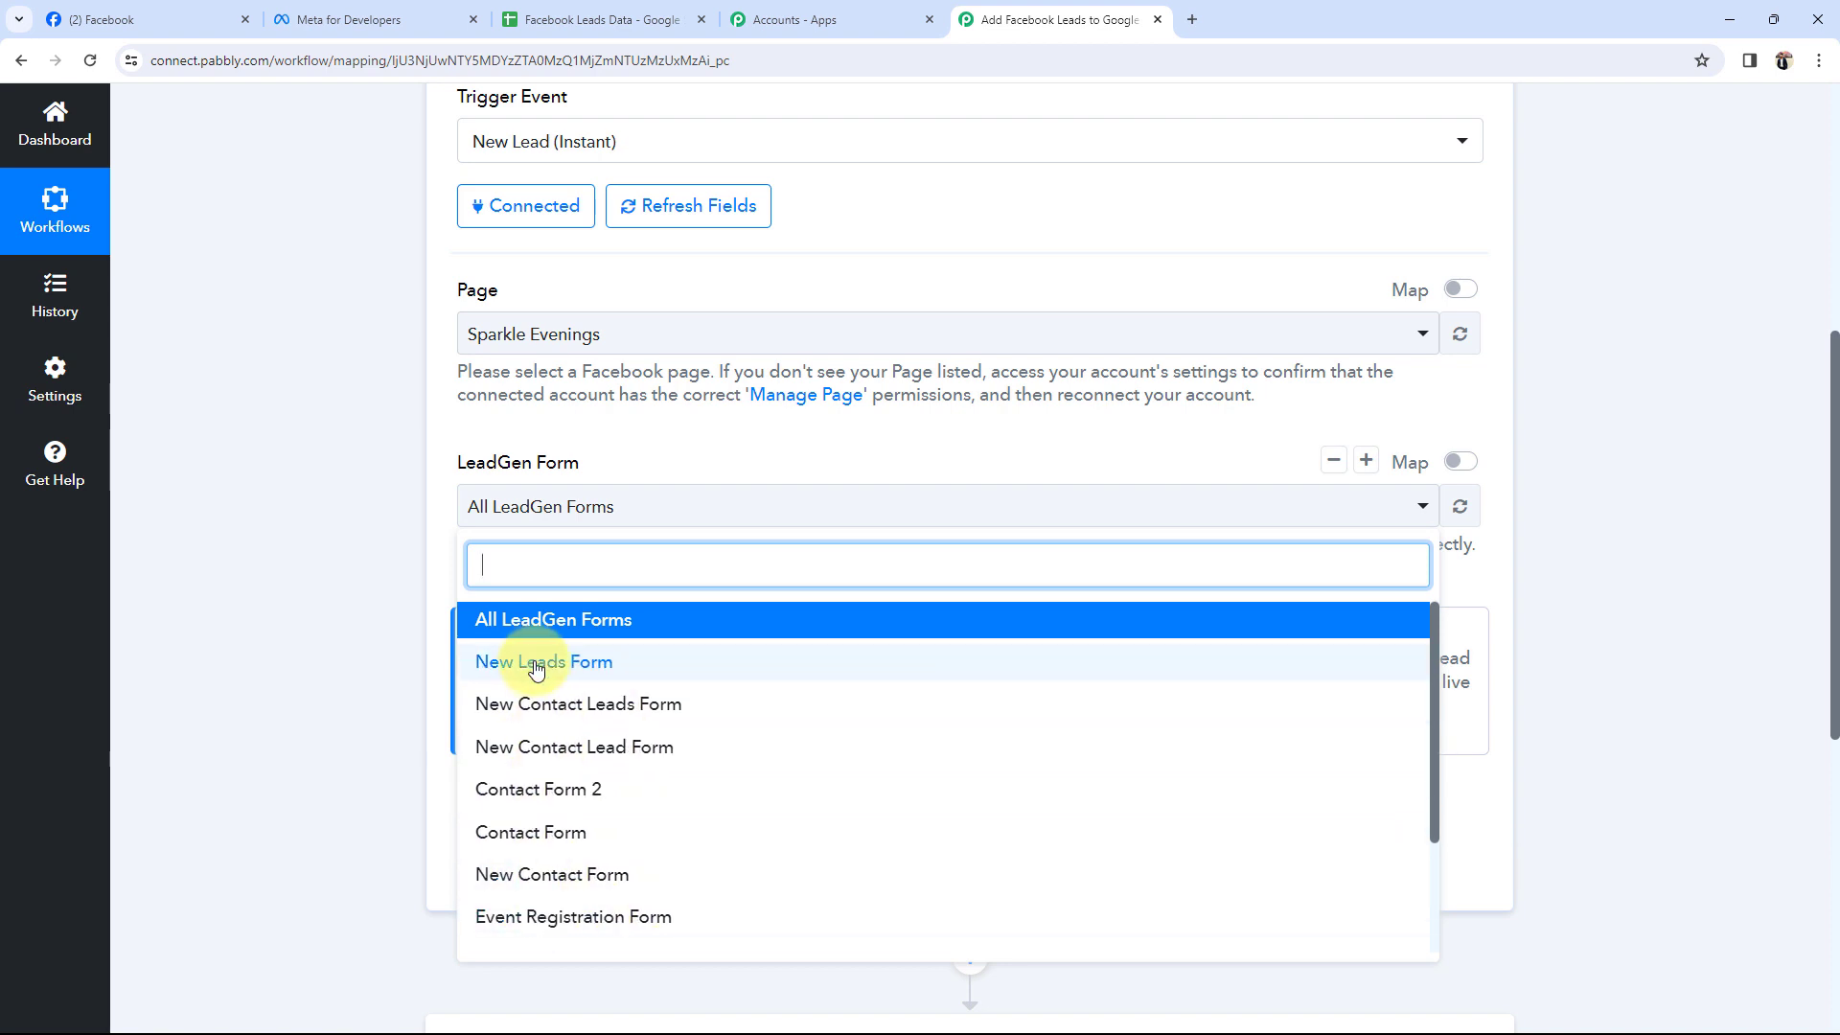
scroll(587, 751, down, 3)
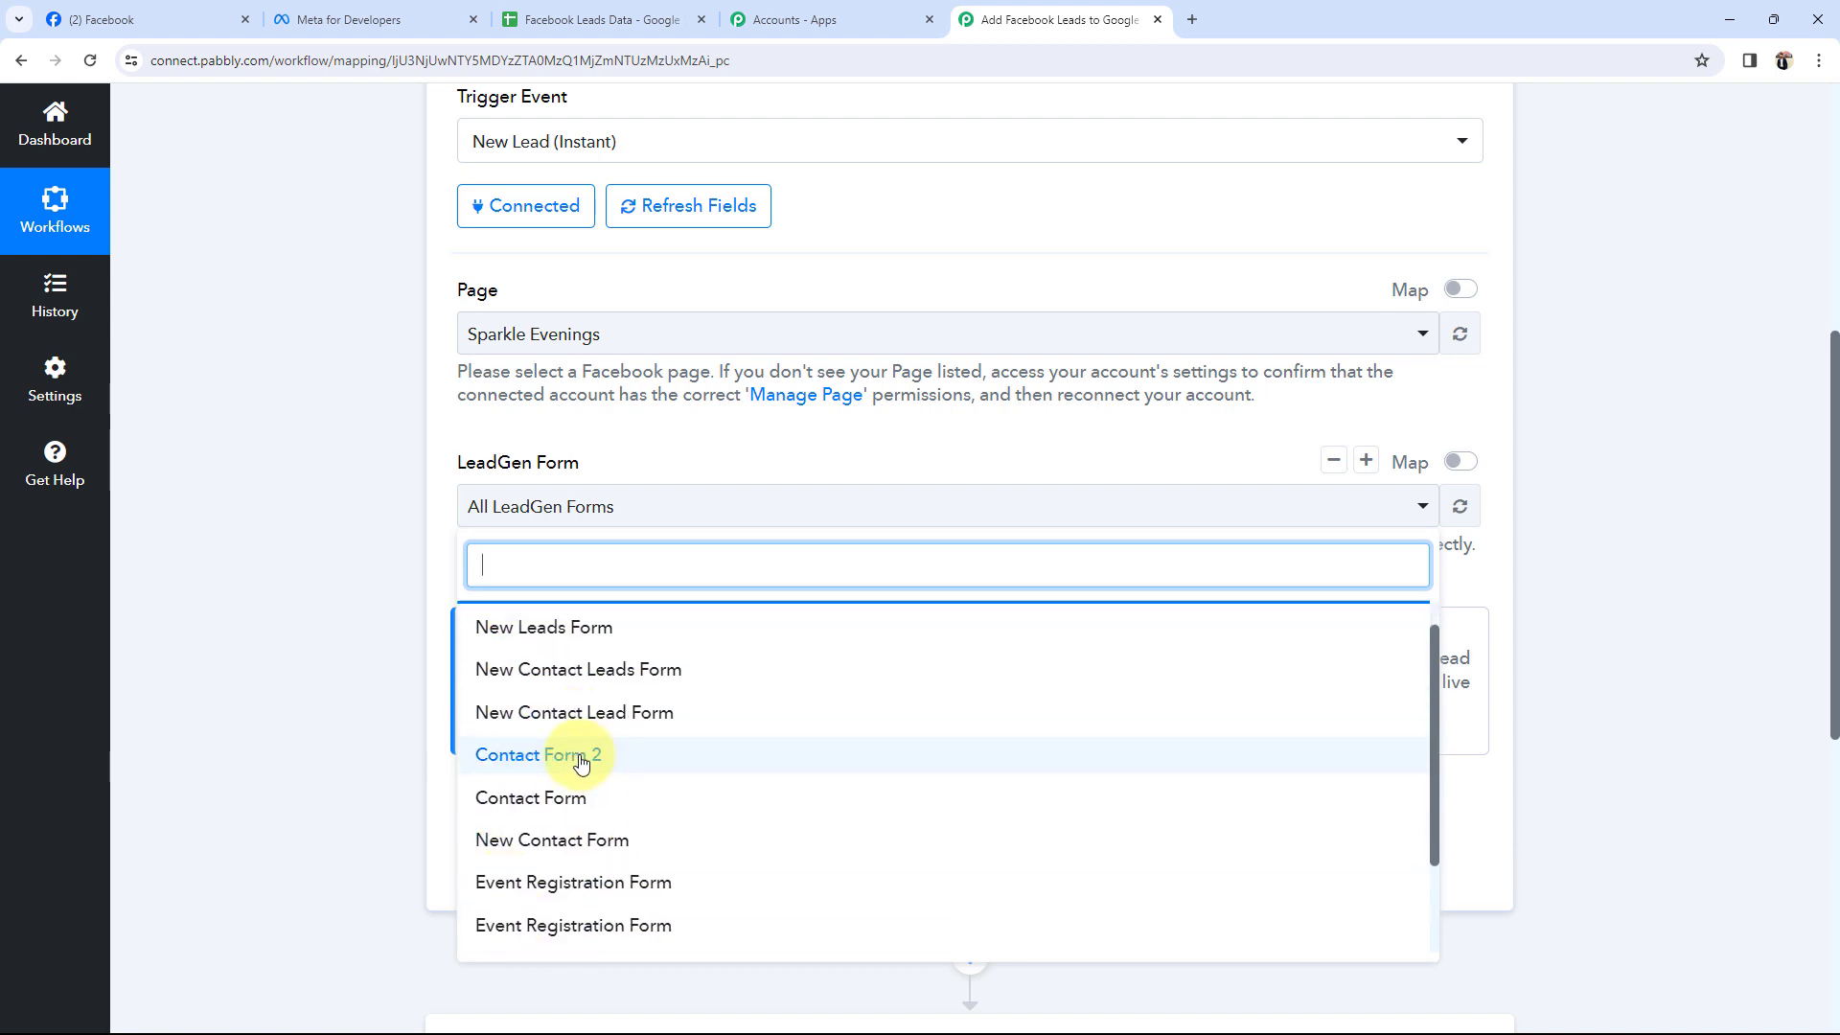
scroll(575, 757, up, 3)
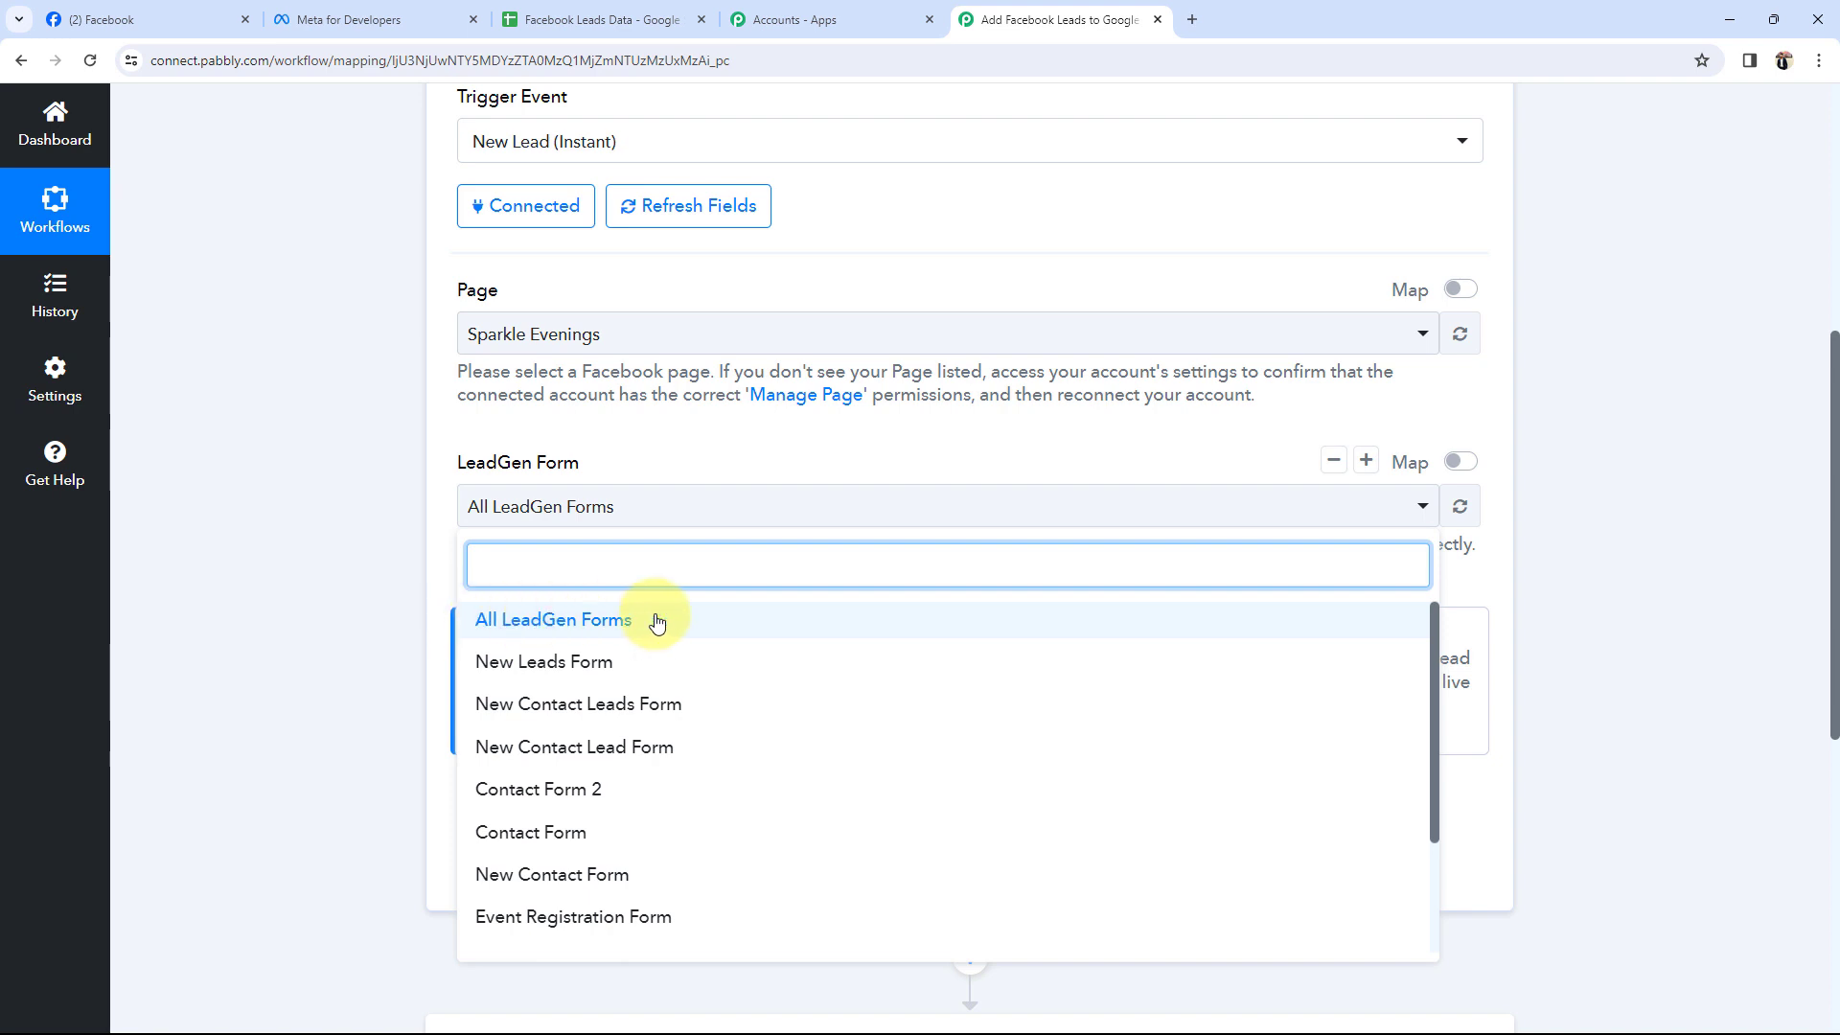
scroll(599, 720, down, 2)
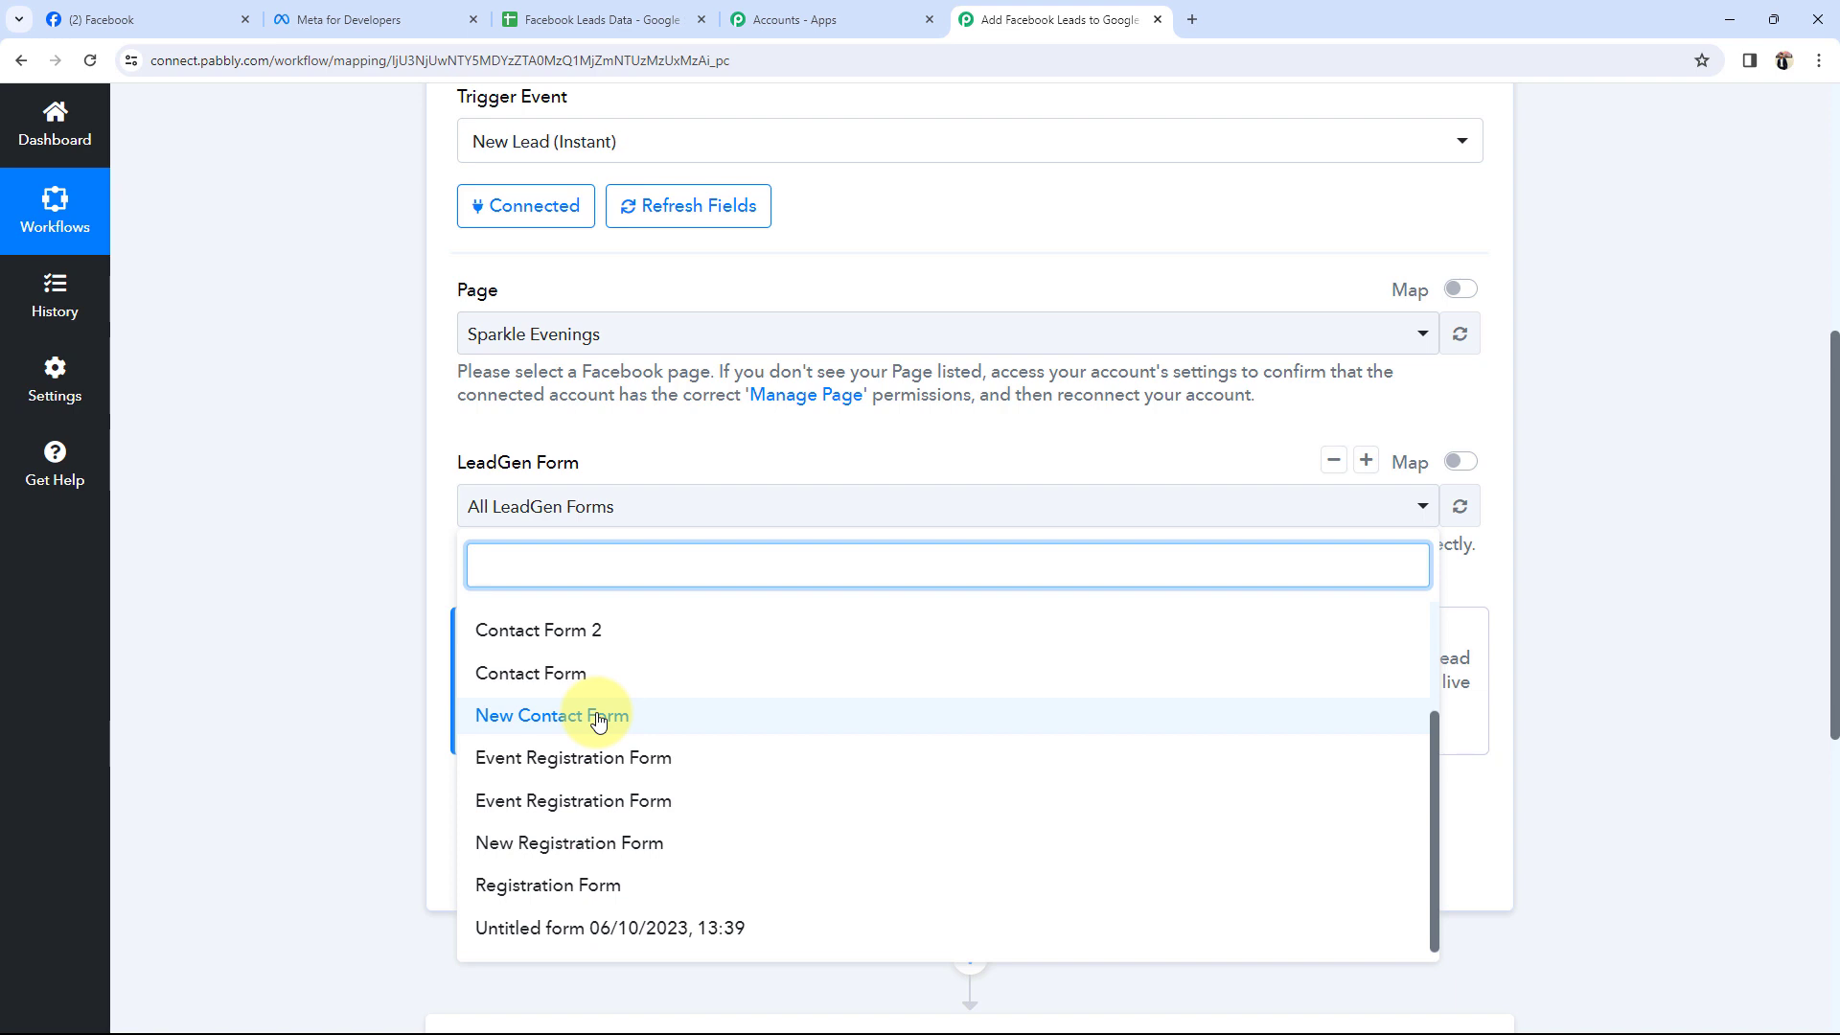
scroll(597, 724, up, 2)
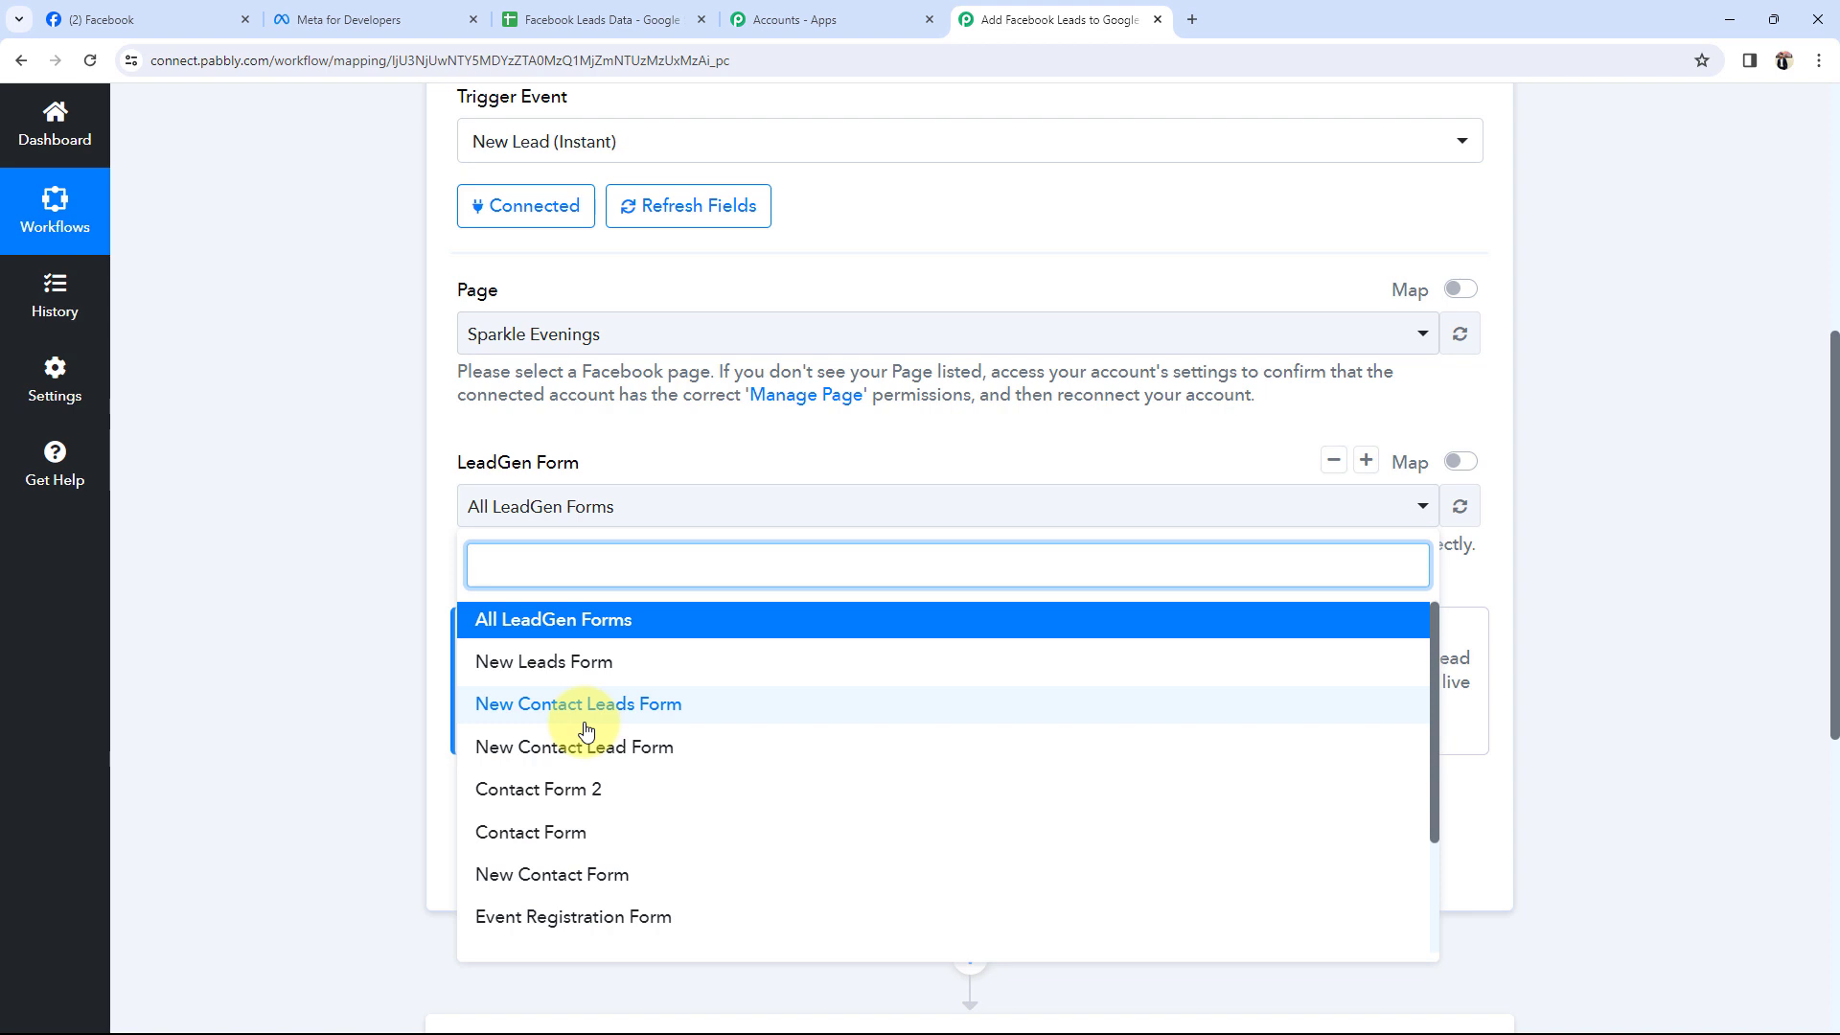
click(532, 836)
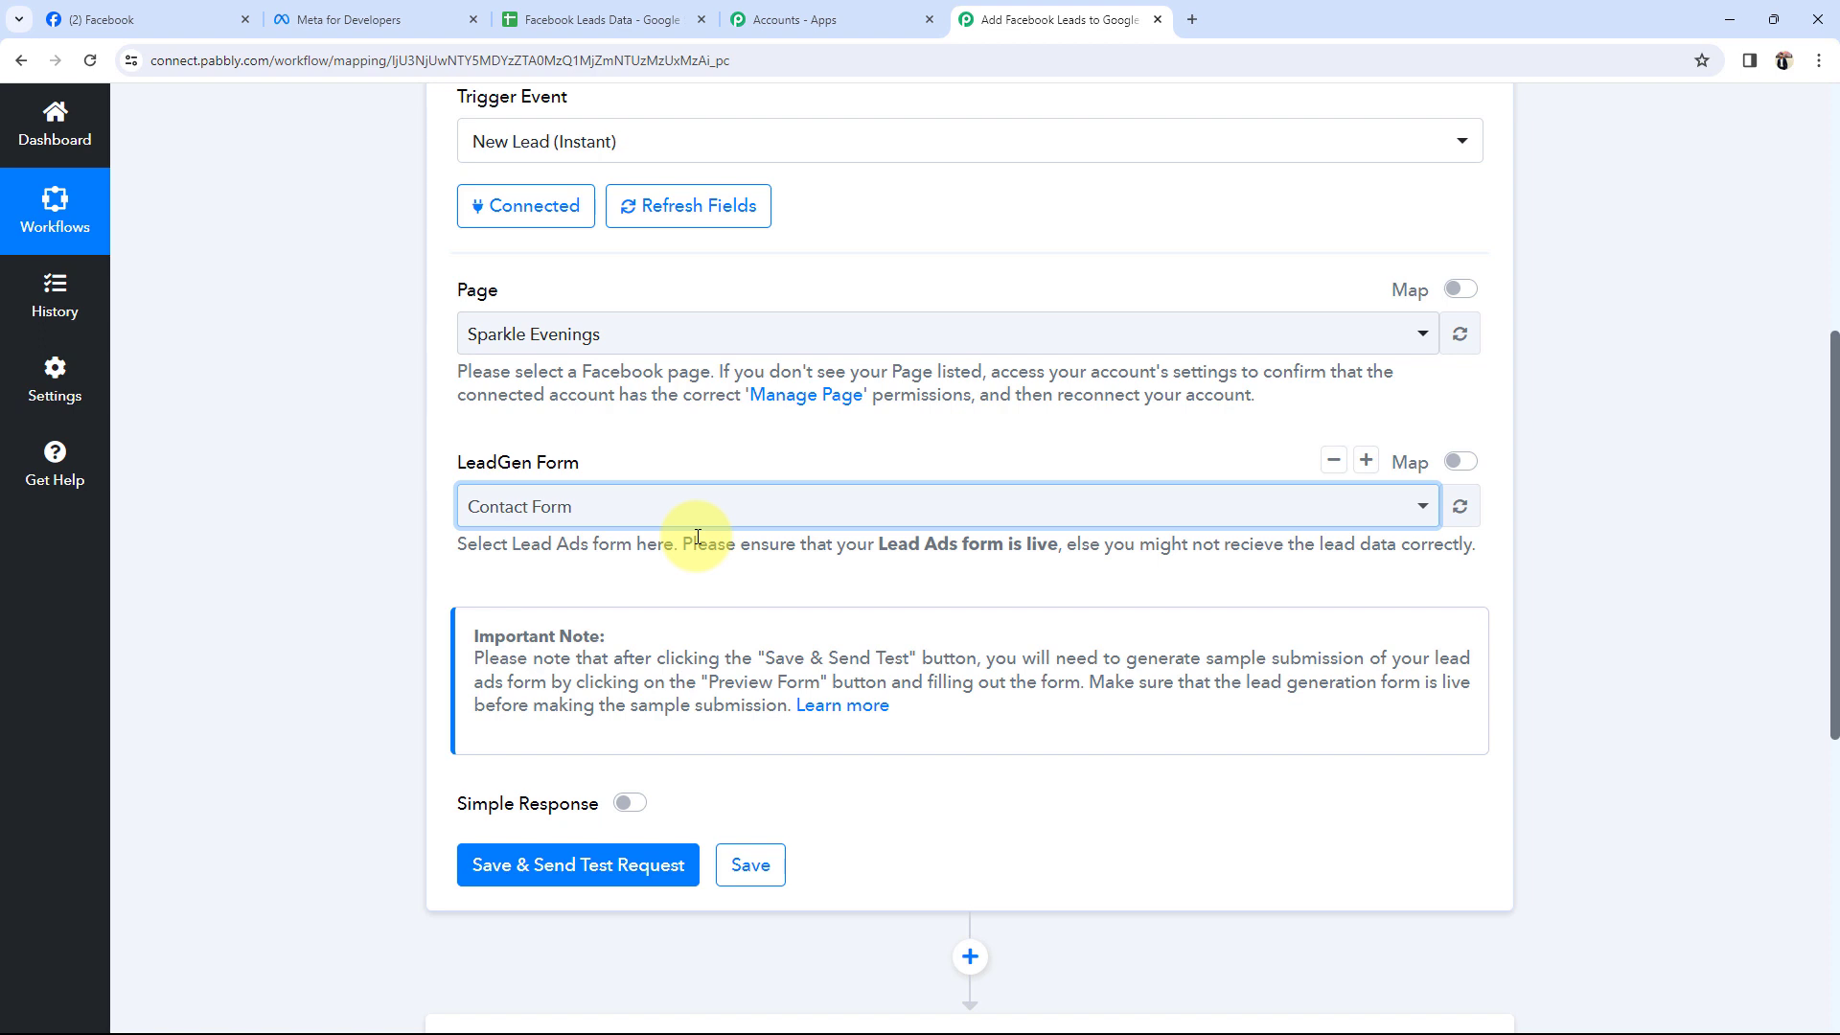
Save the Contact Form trigger and send a test request, leaving it waiting for a webhook response.
click(532, 864)
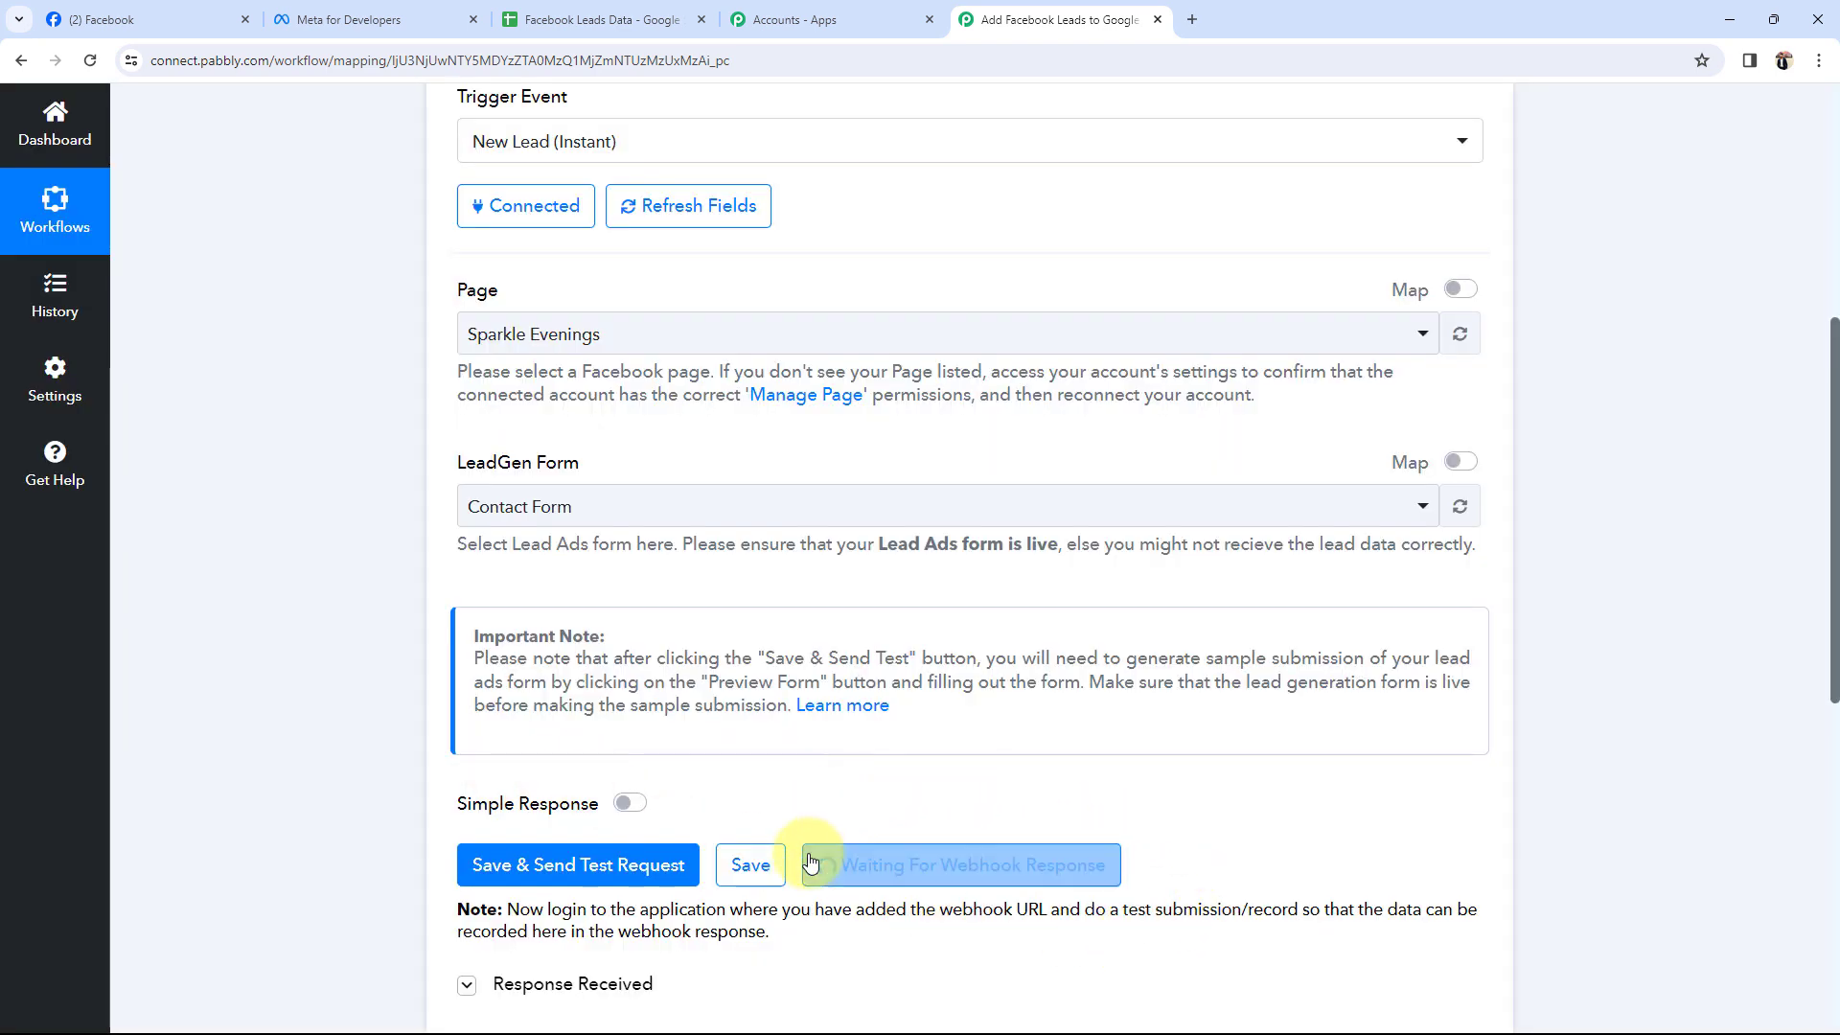
triple_click(506, 632)
click(506, 633)
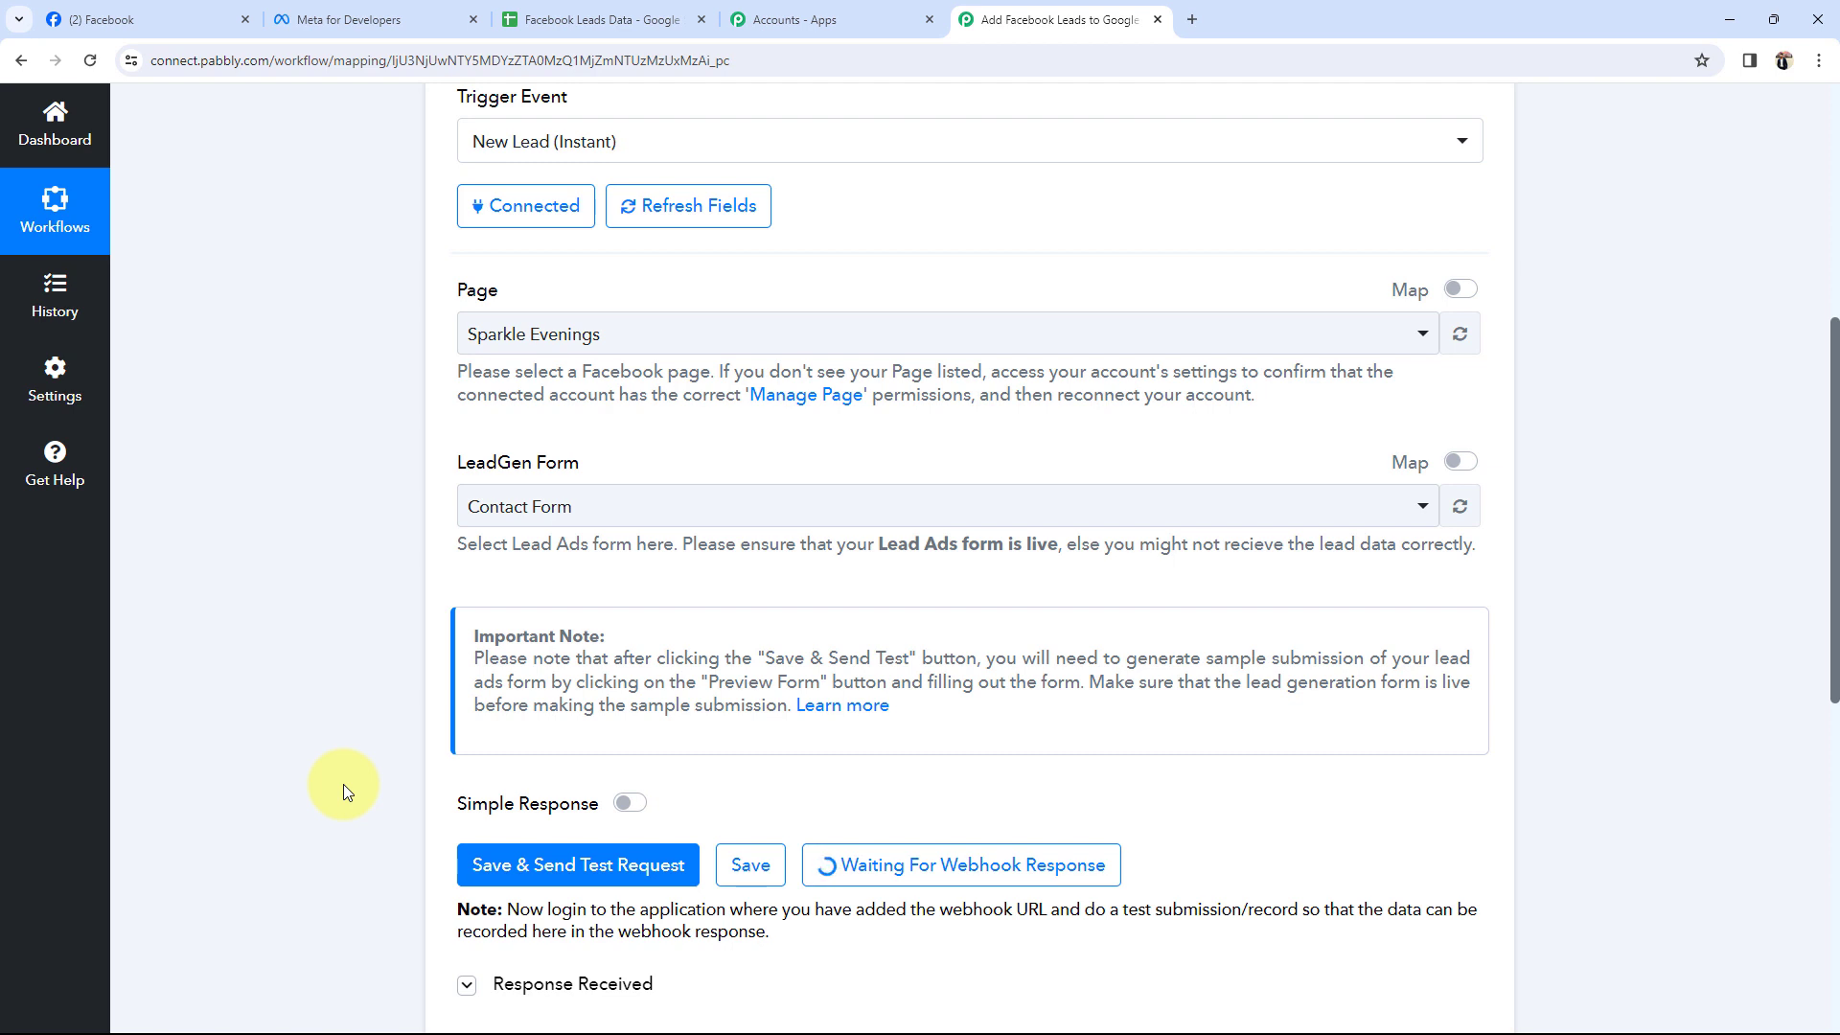
scroll(343, 784, down, 1)
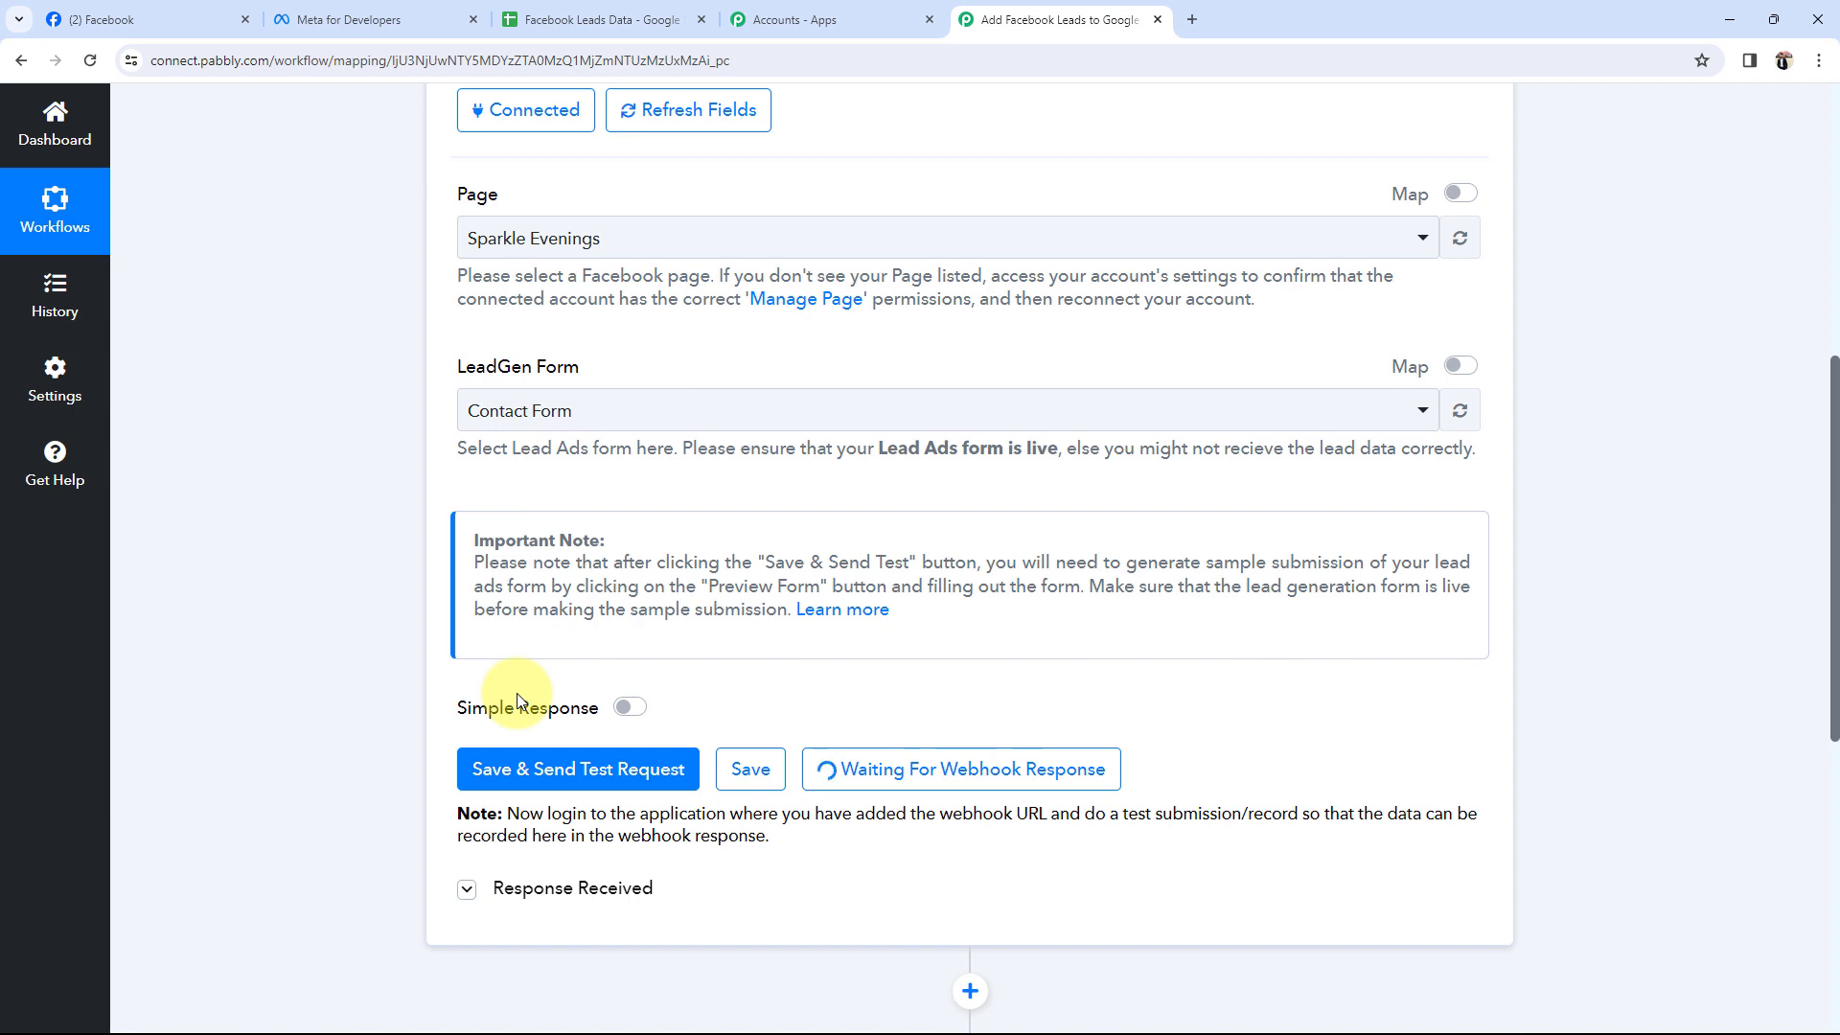
scroll(515, 693, up, 1)
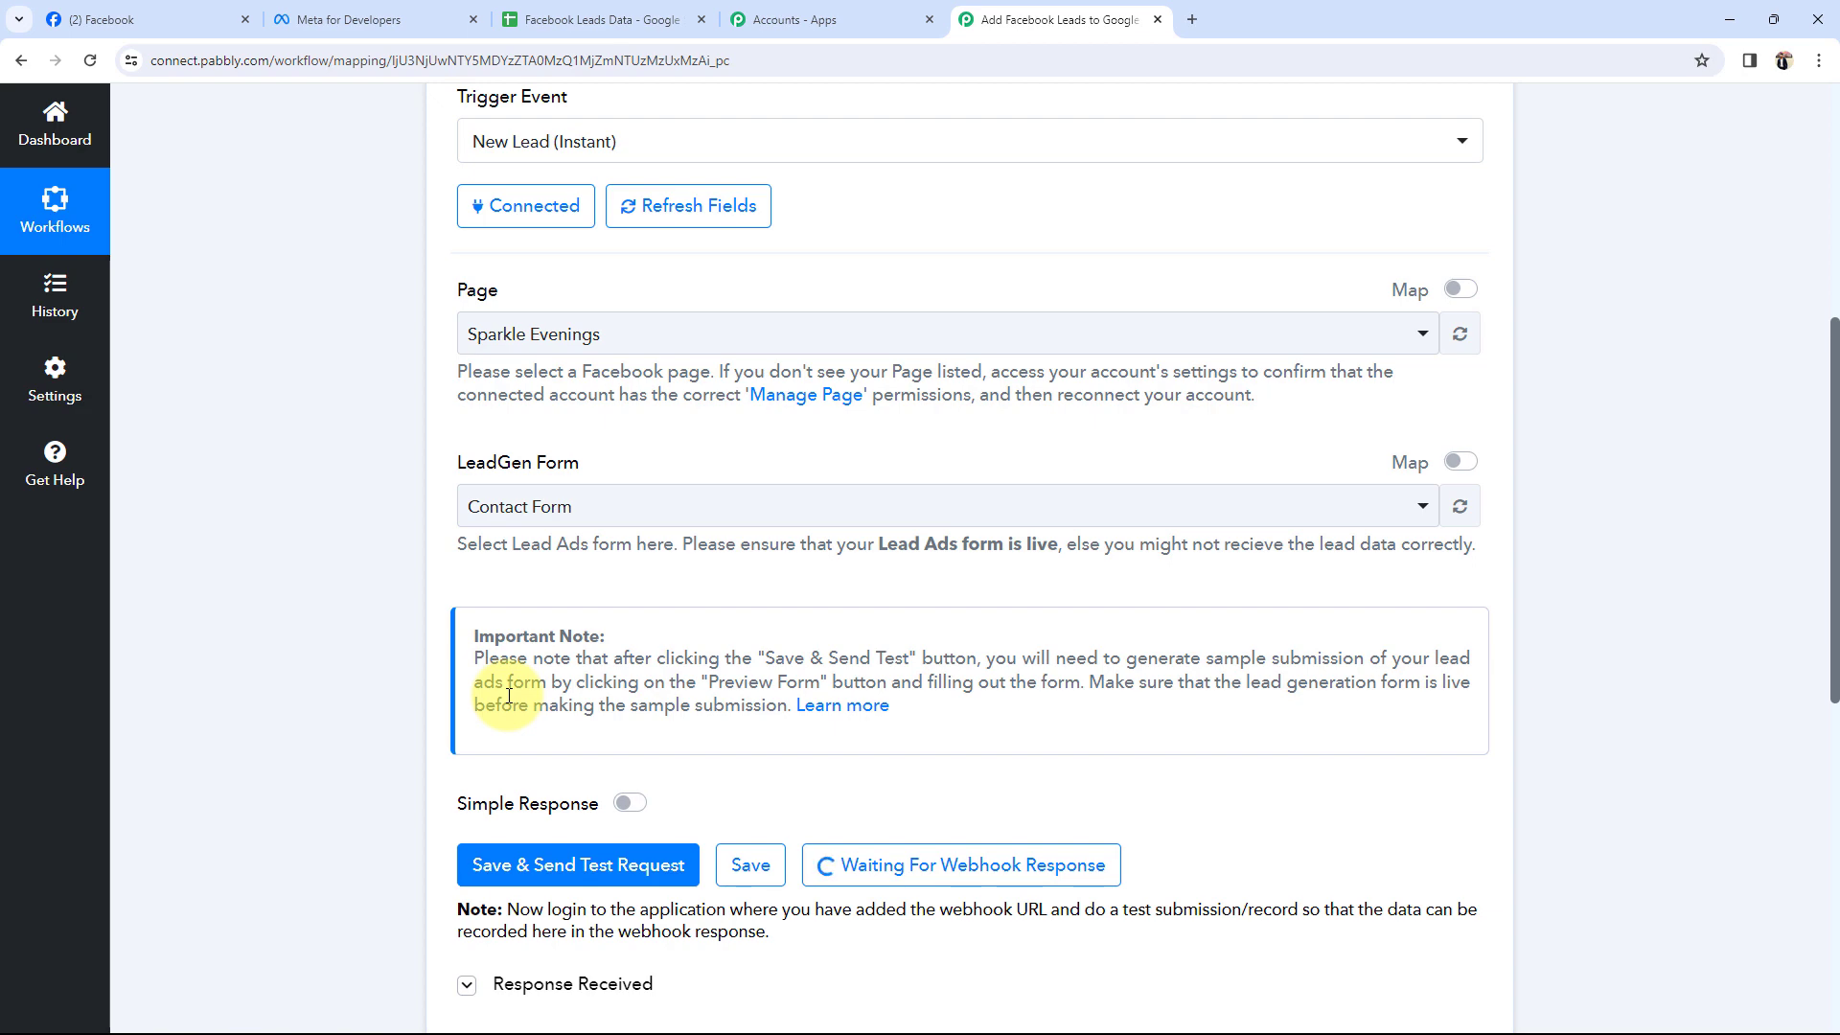
Open the Lead Ads Testing Tool from the Meta for Developers tools.
click(369, 19)
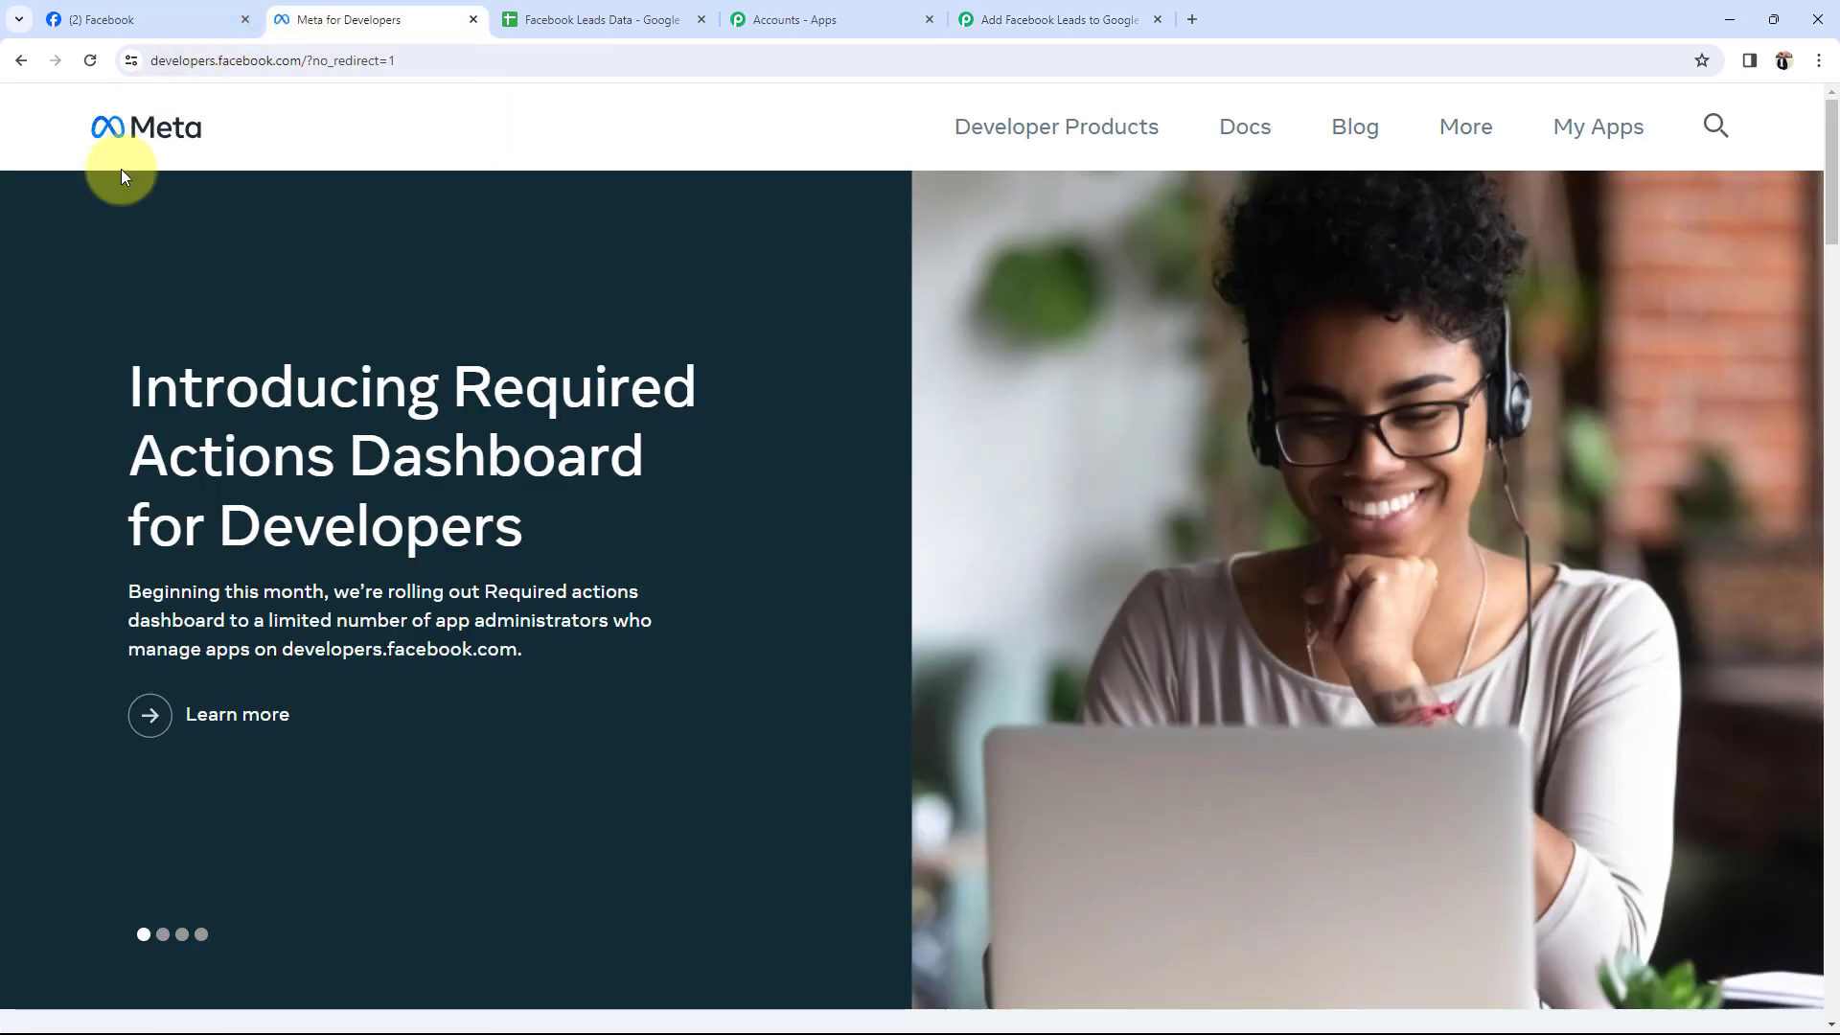
click(1576, 127)
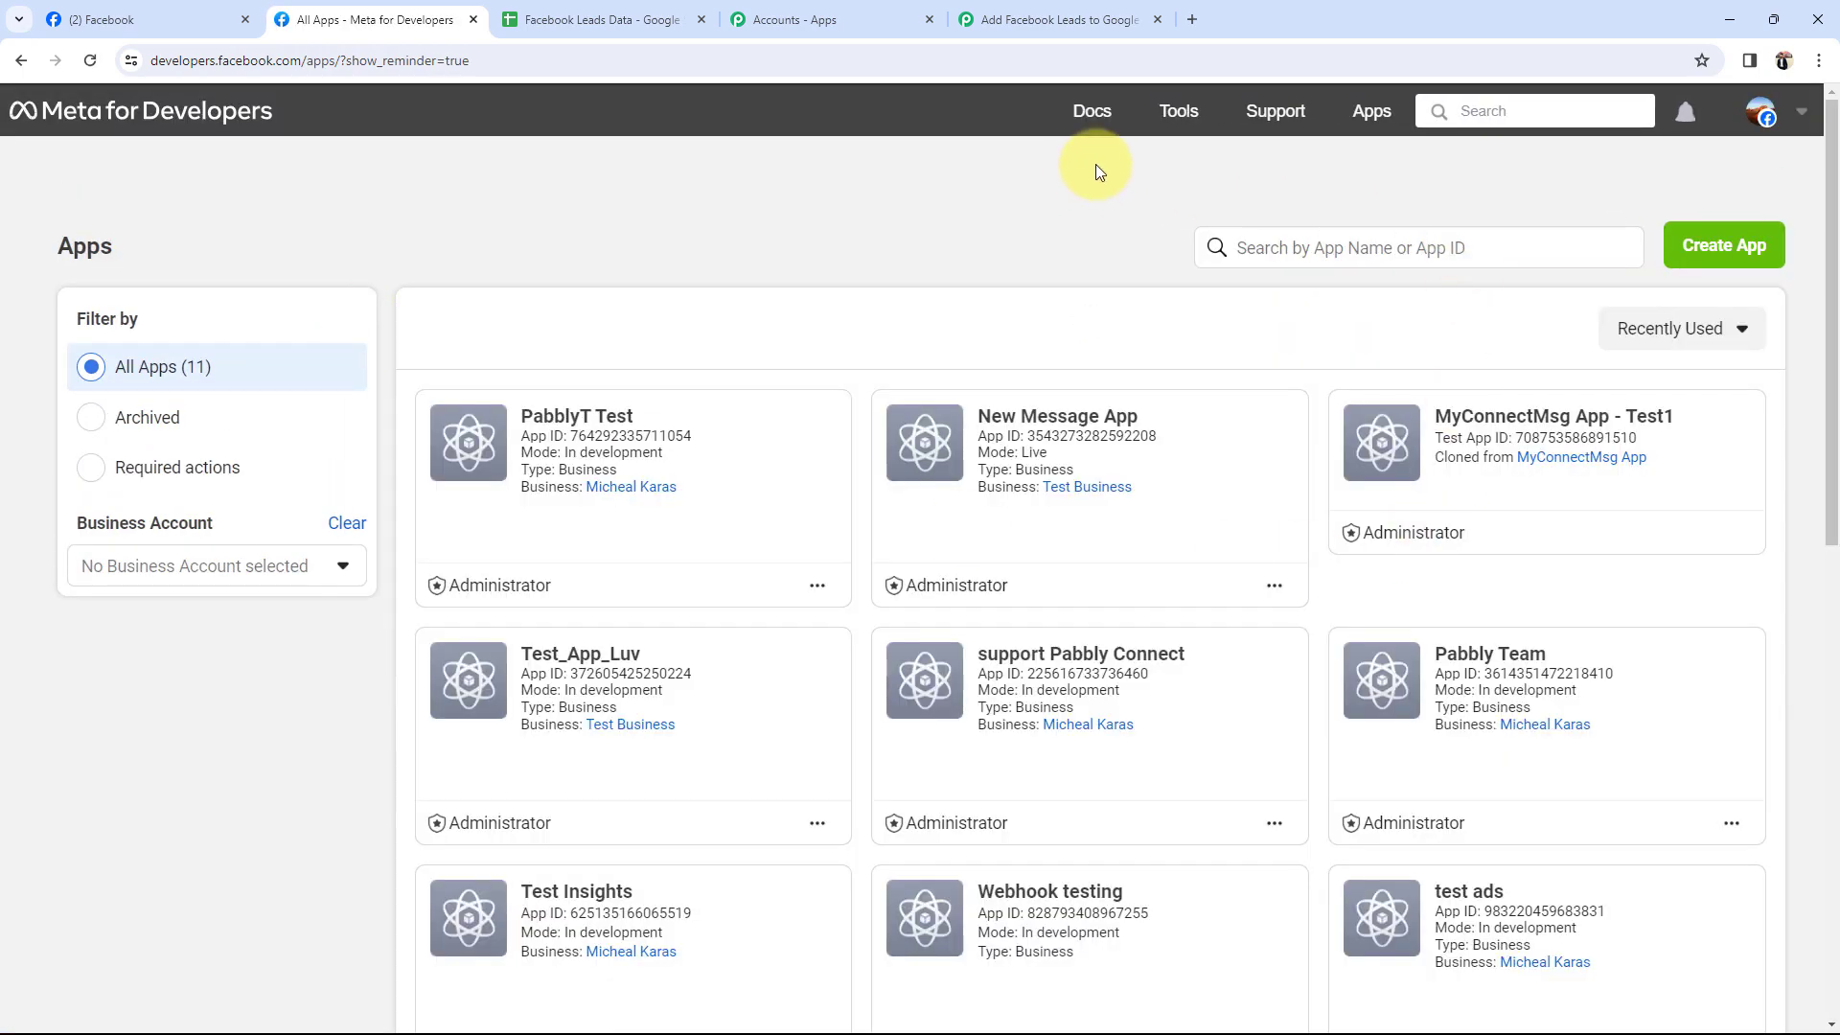
click(1177, 114)
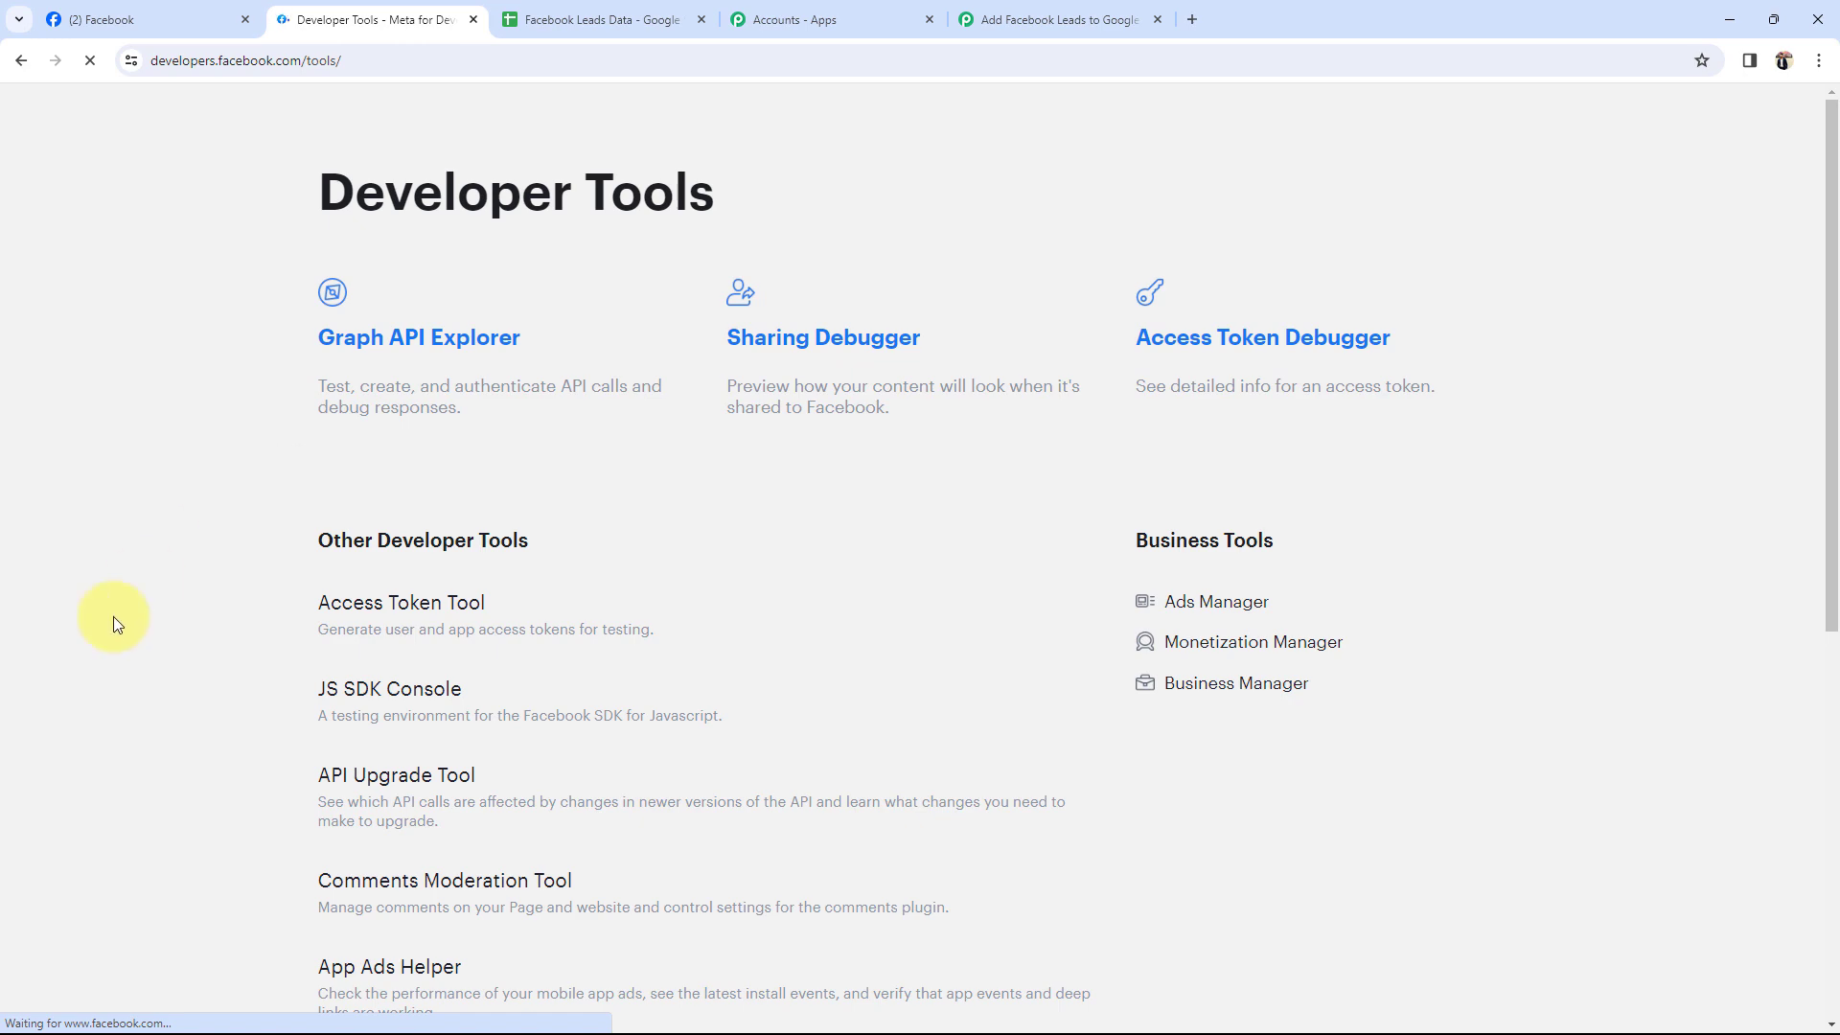
scroll(135, 671, down, 3)
click(354, 753)
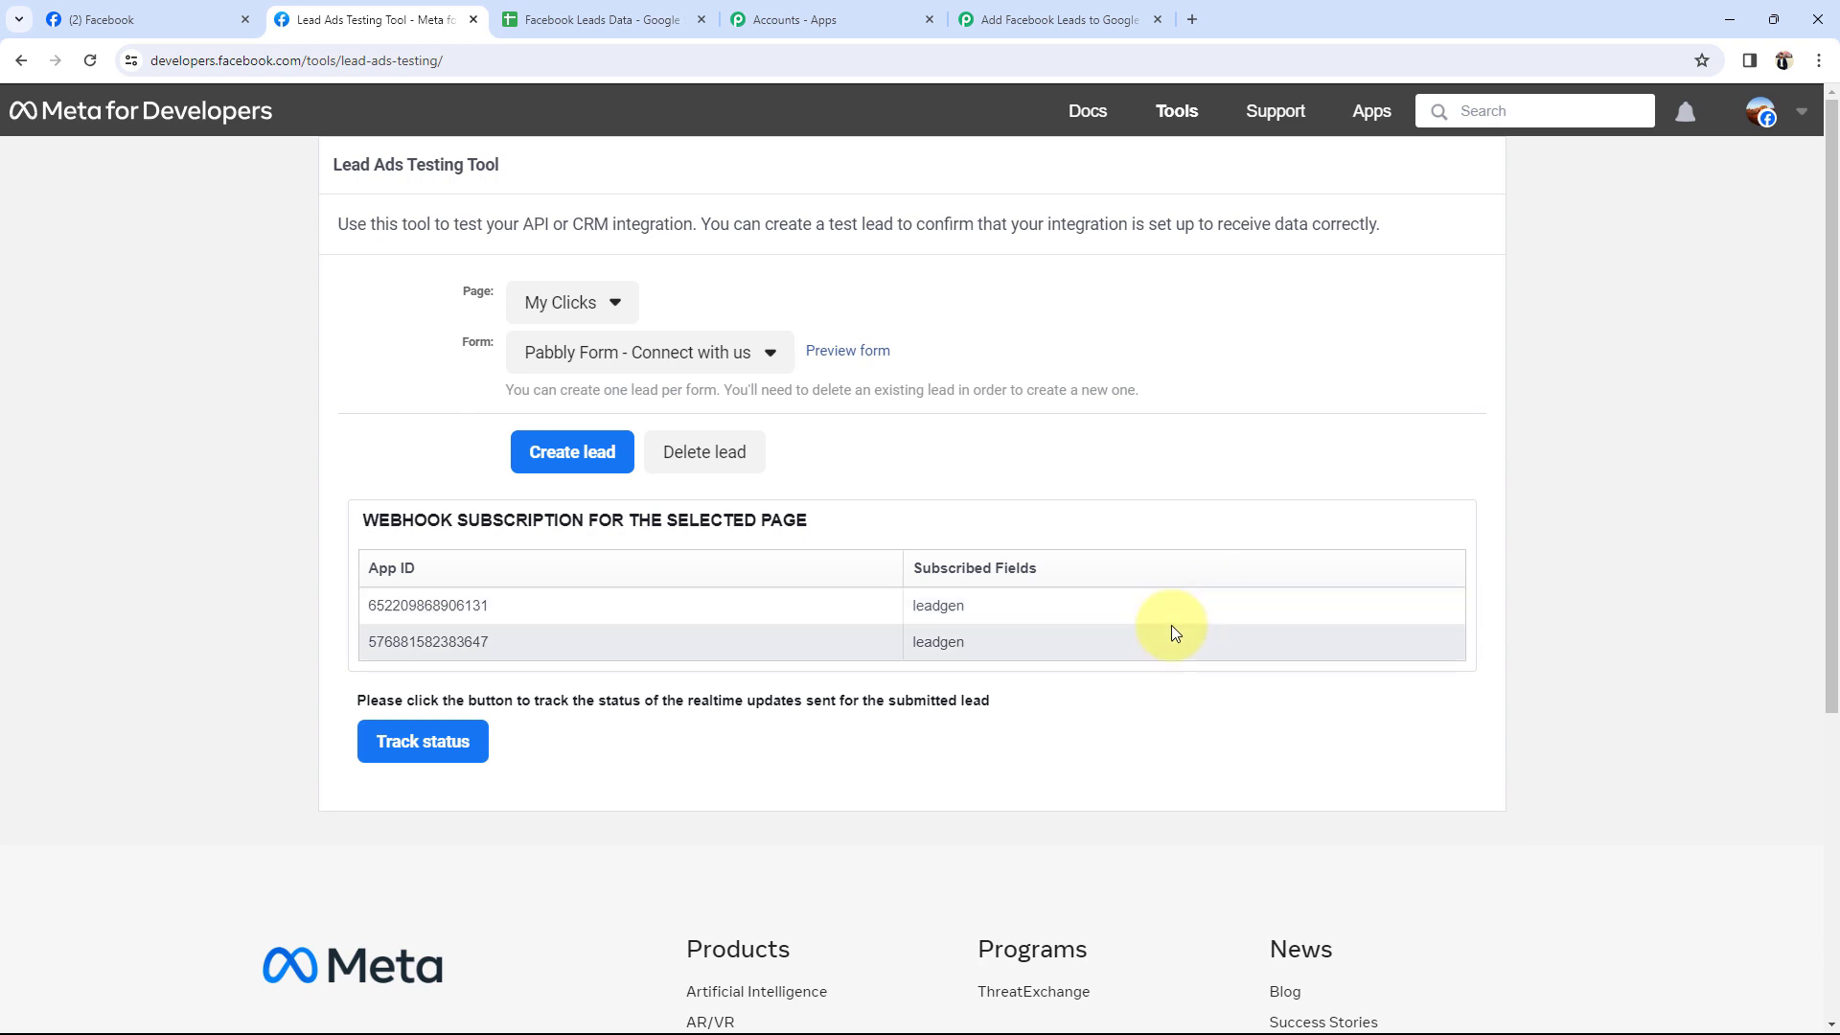
Set the testing tool to the Sparkle Evenings page and its Contact Form.
click(610, 305)
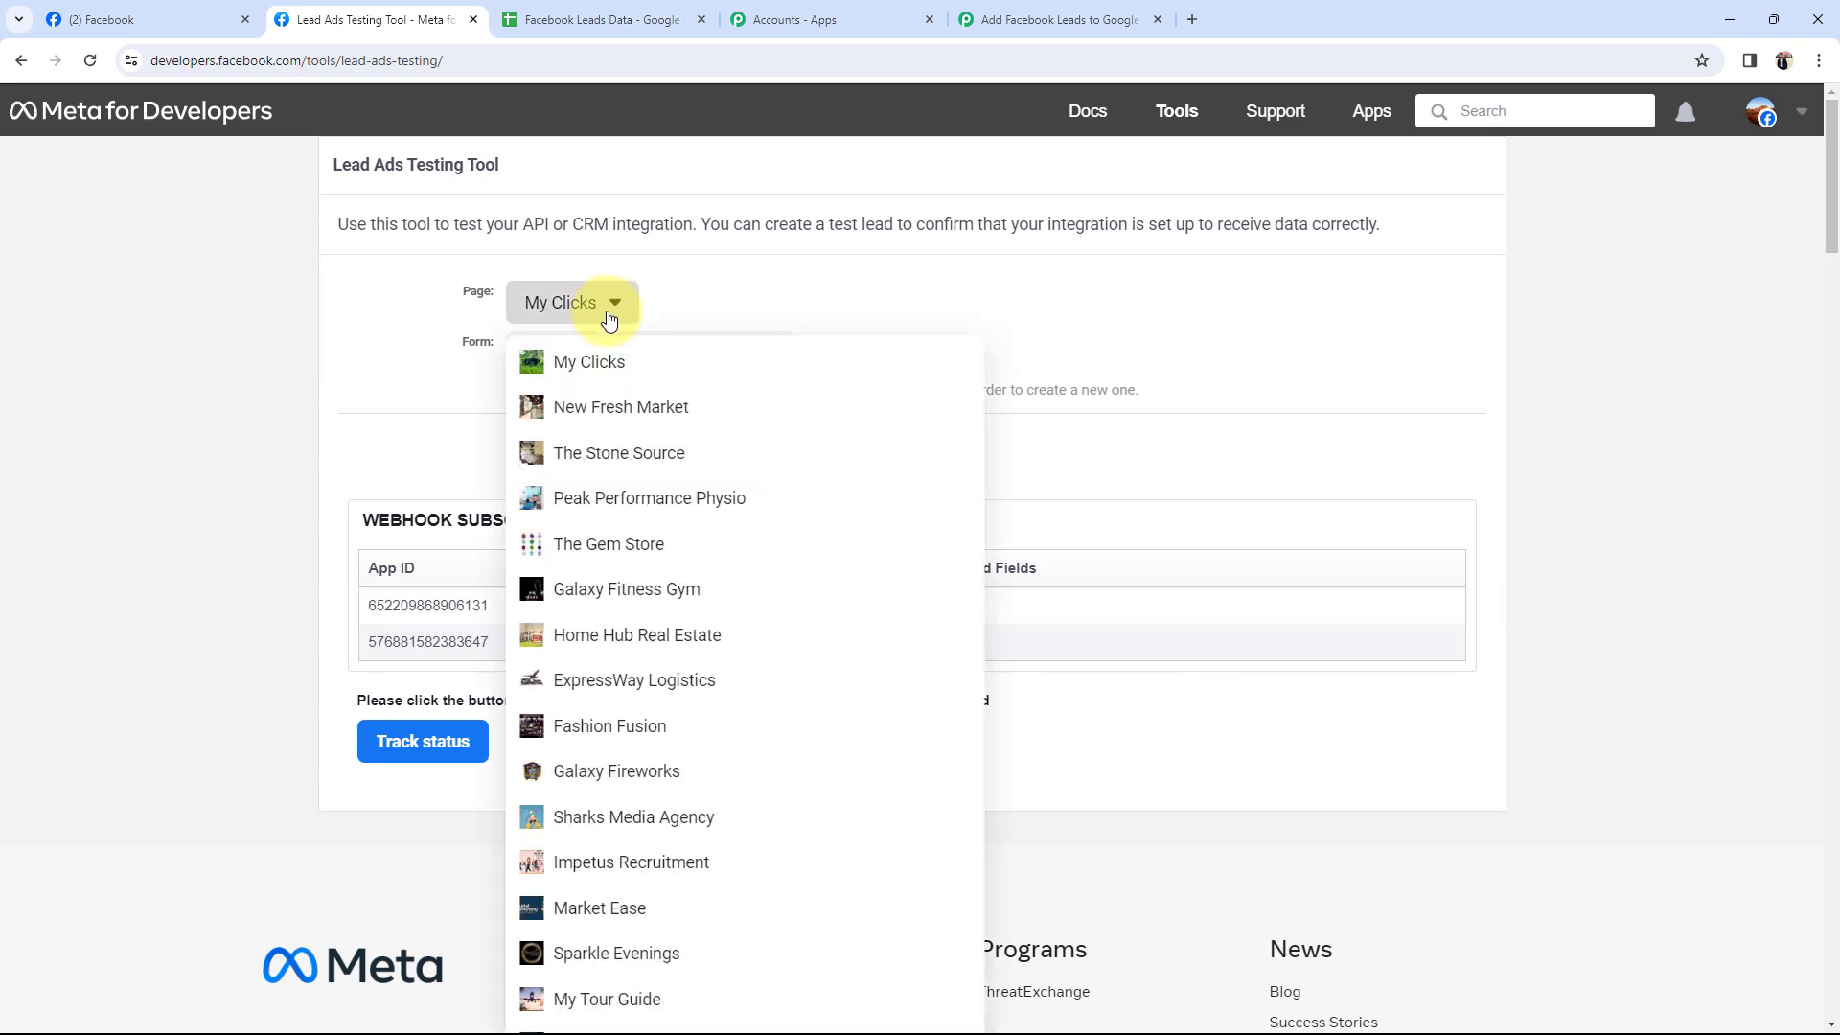
scroll(607, 575, down, 2)
click(595, 756)
scroll(297, 439, down, 2)
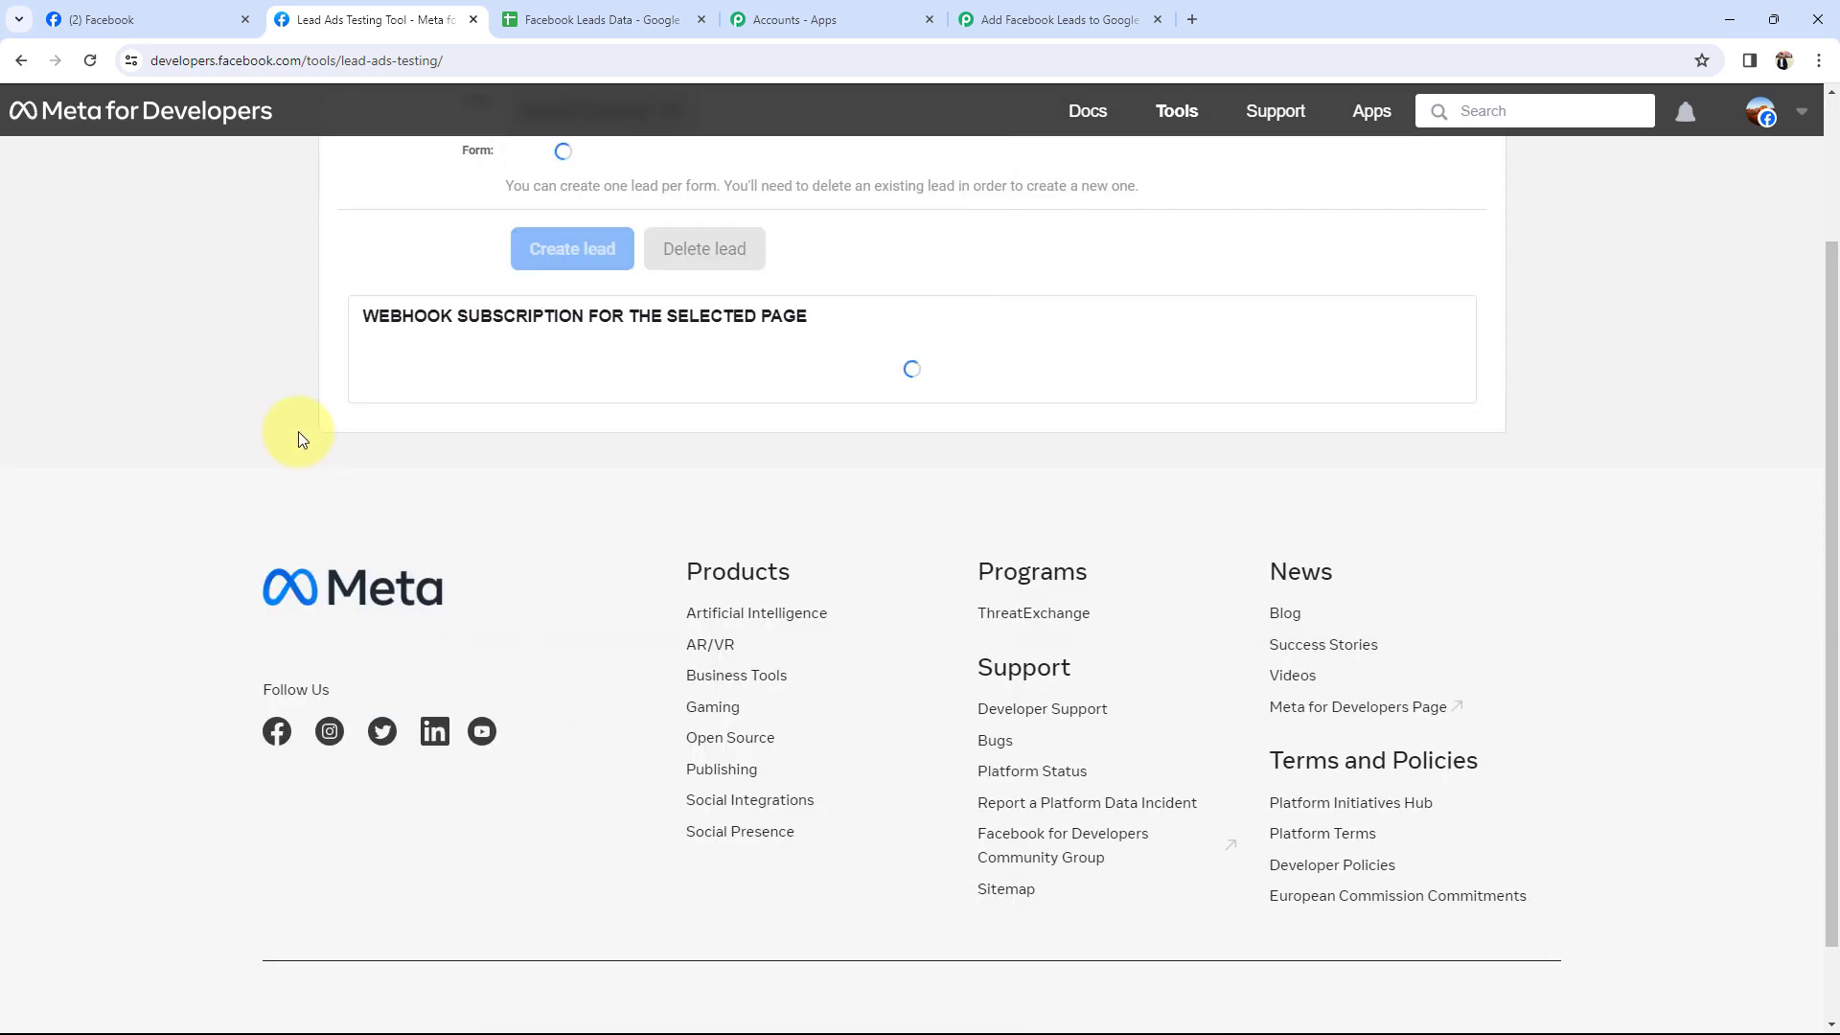
scroll(297, 431, up, 2)
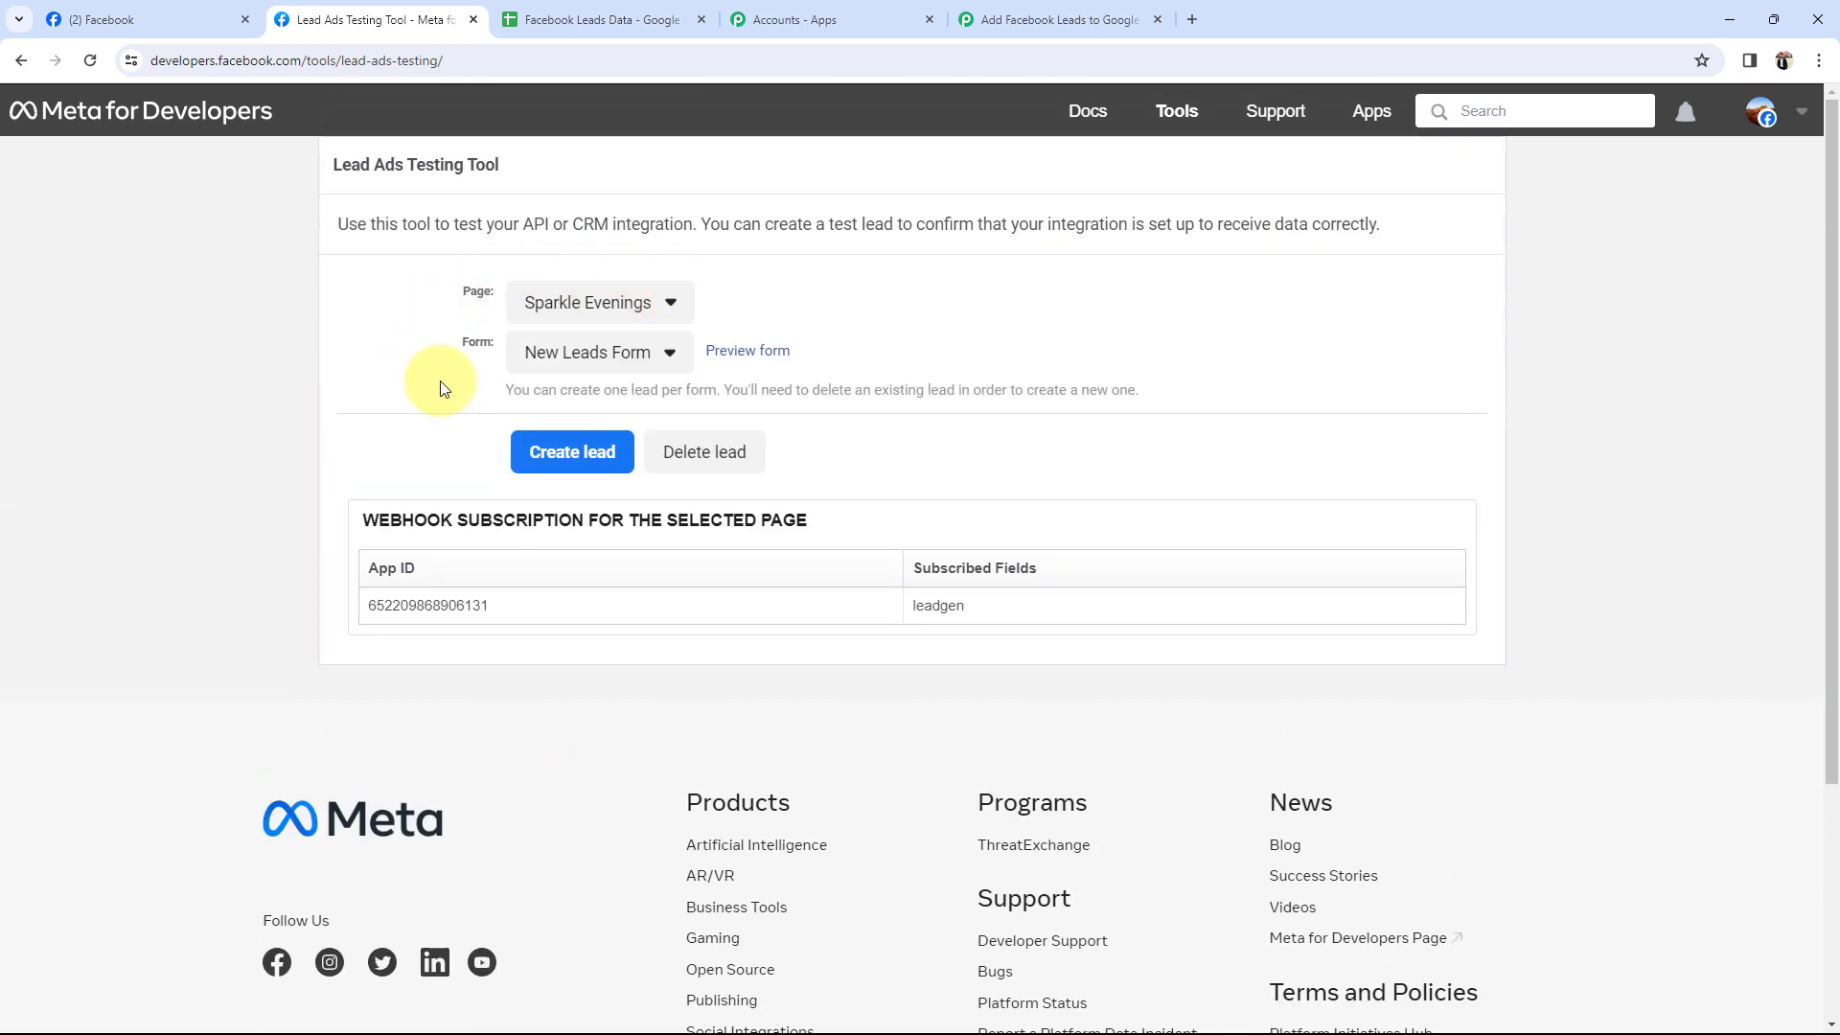
click(566, 371)
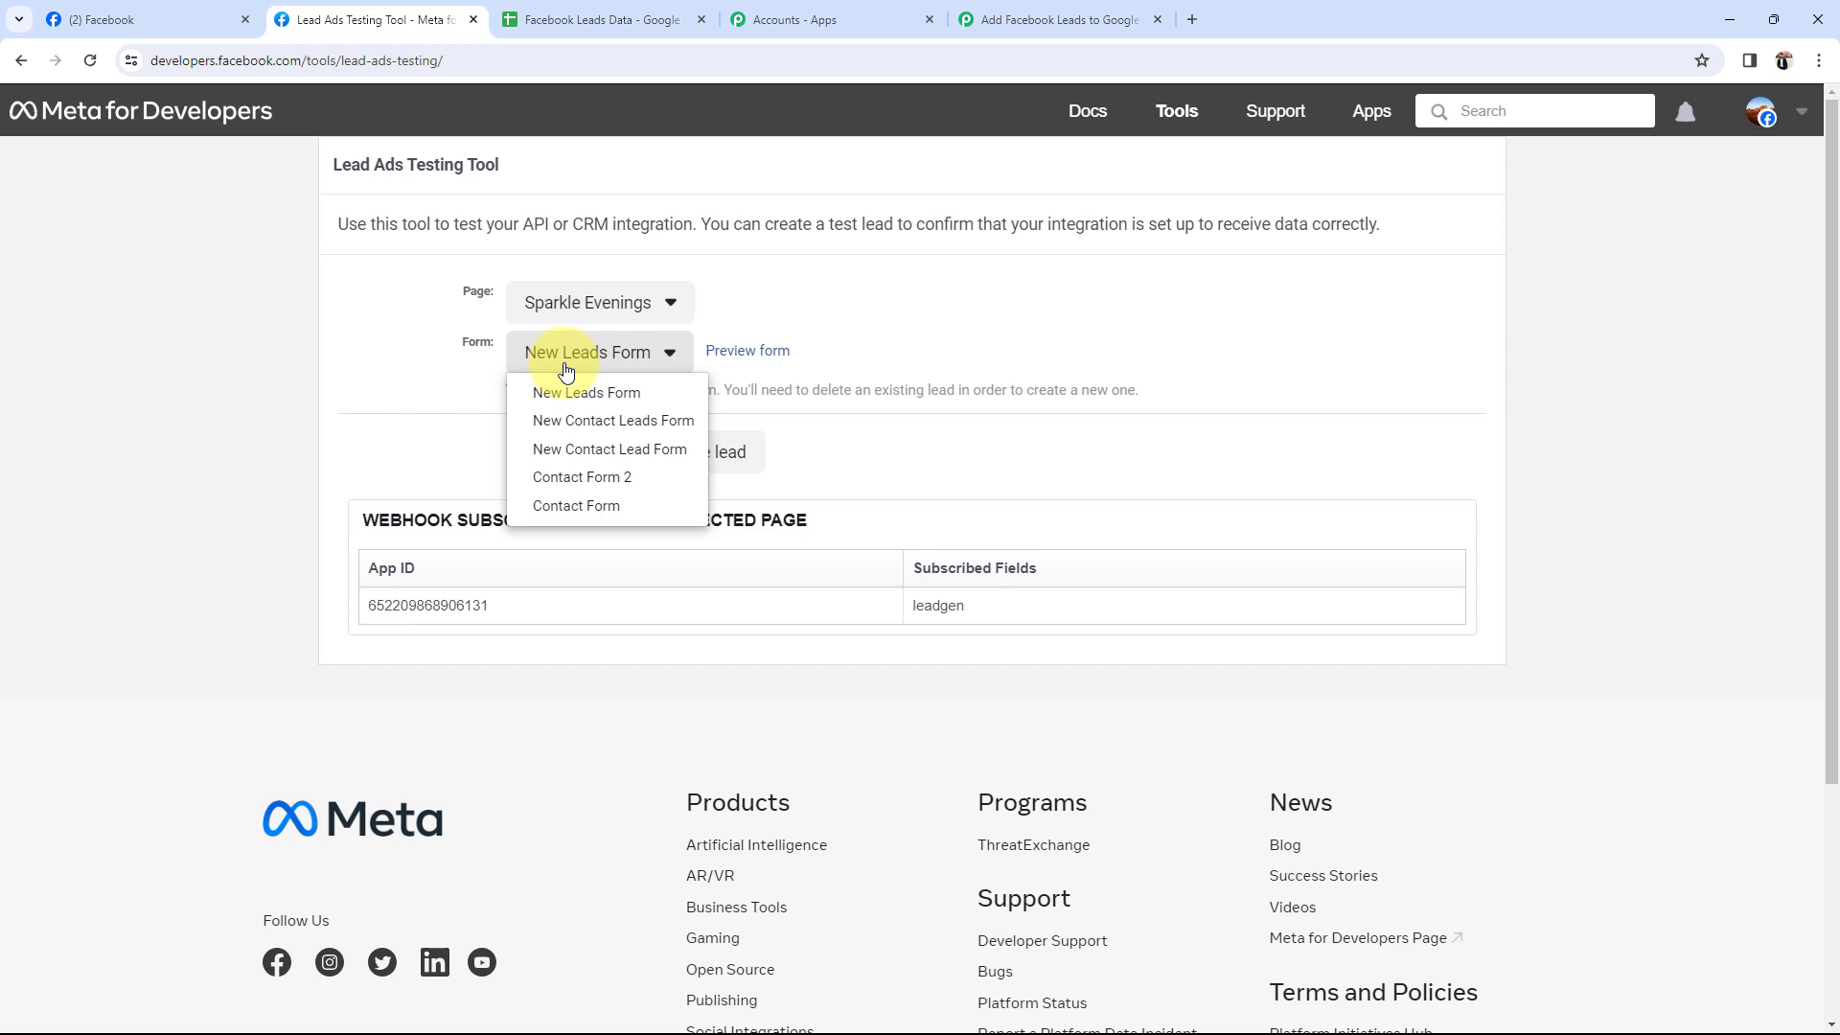
click(565, 505)
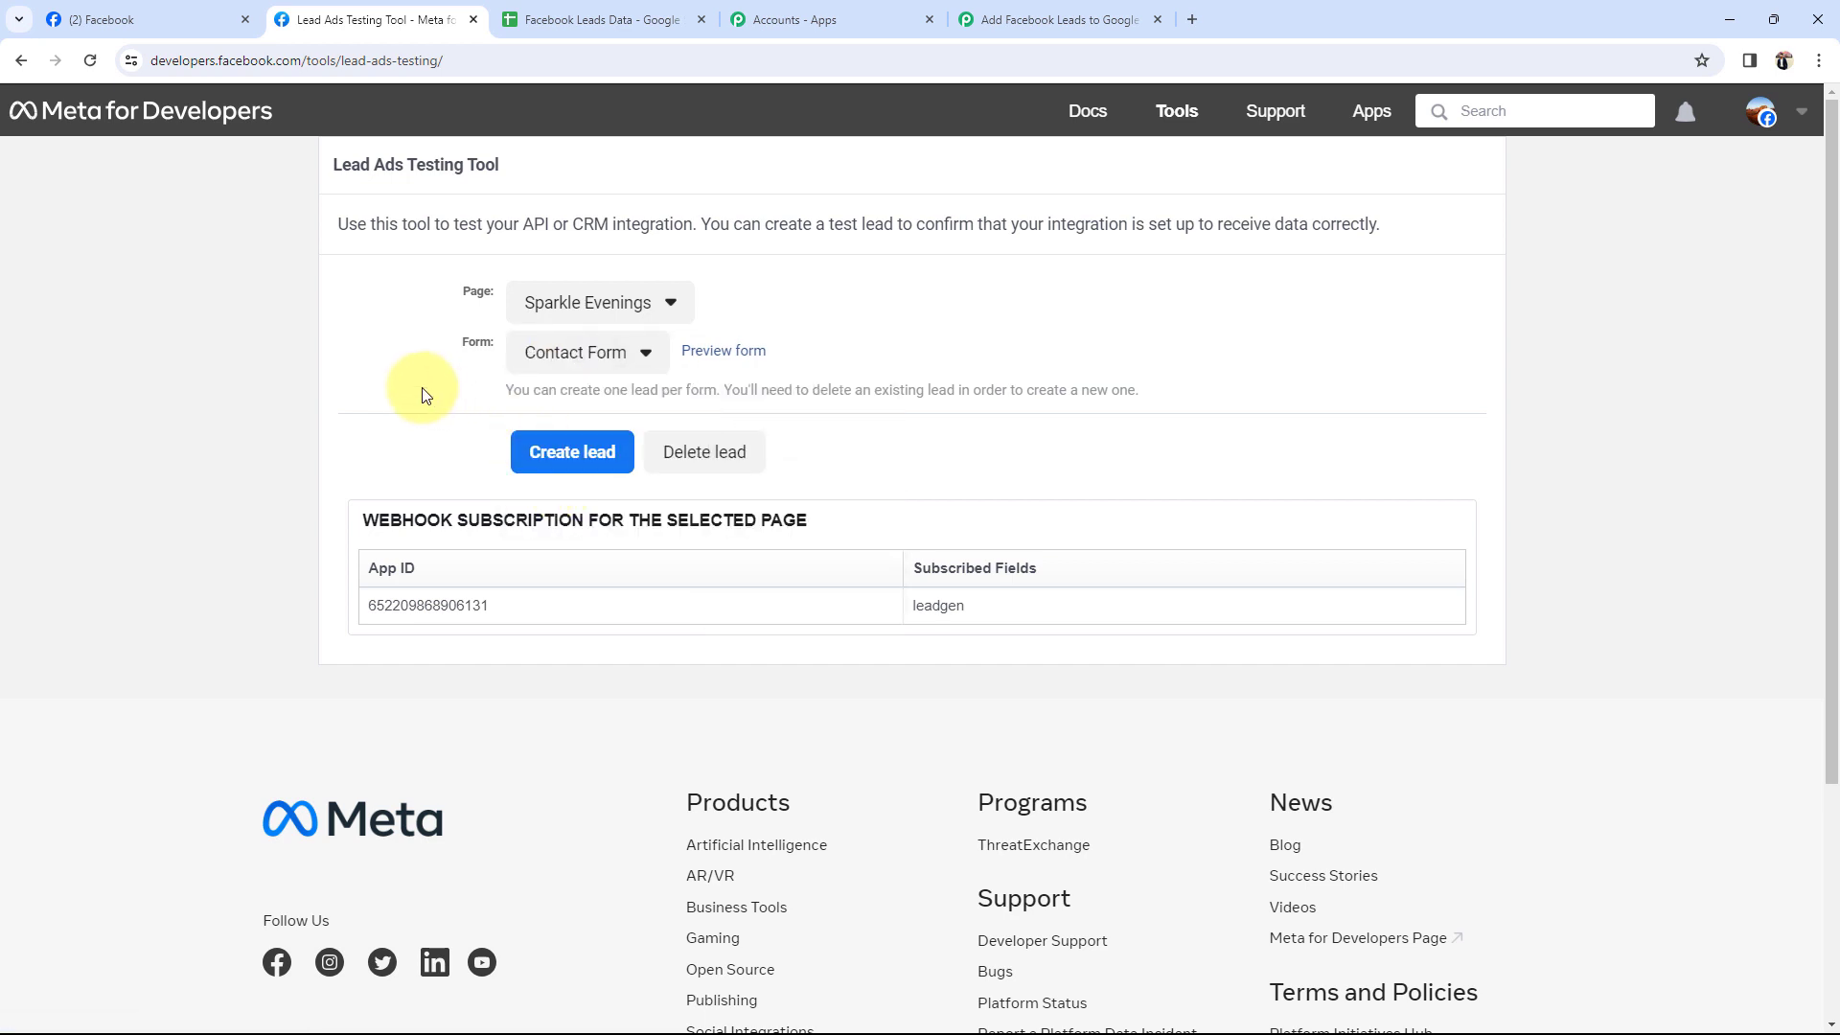
Preview the Contact Form, enter contact number 9109654, and submit the test lead.
click(735, 362)
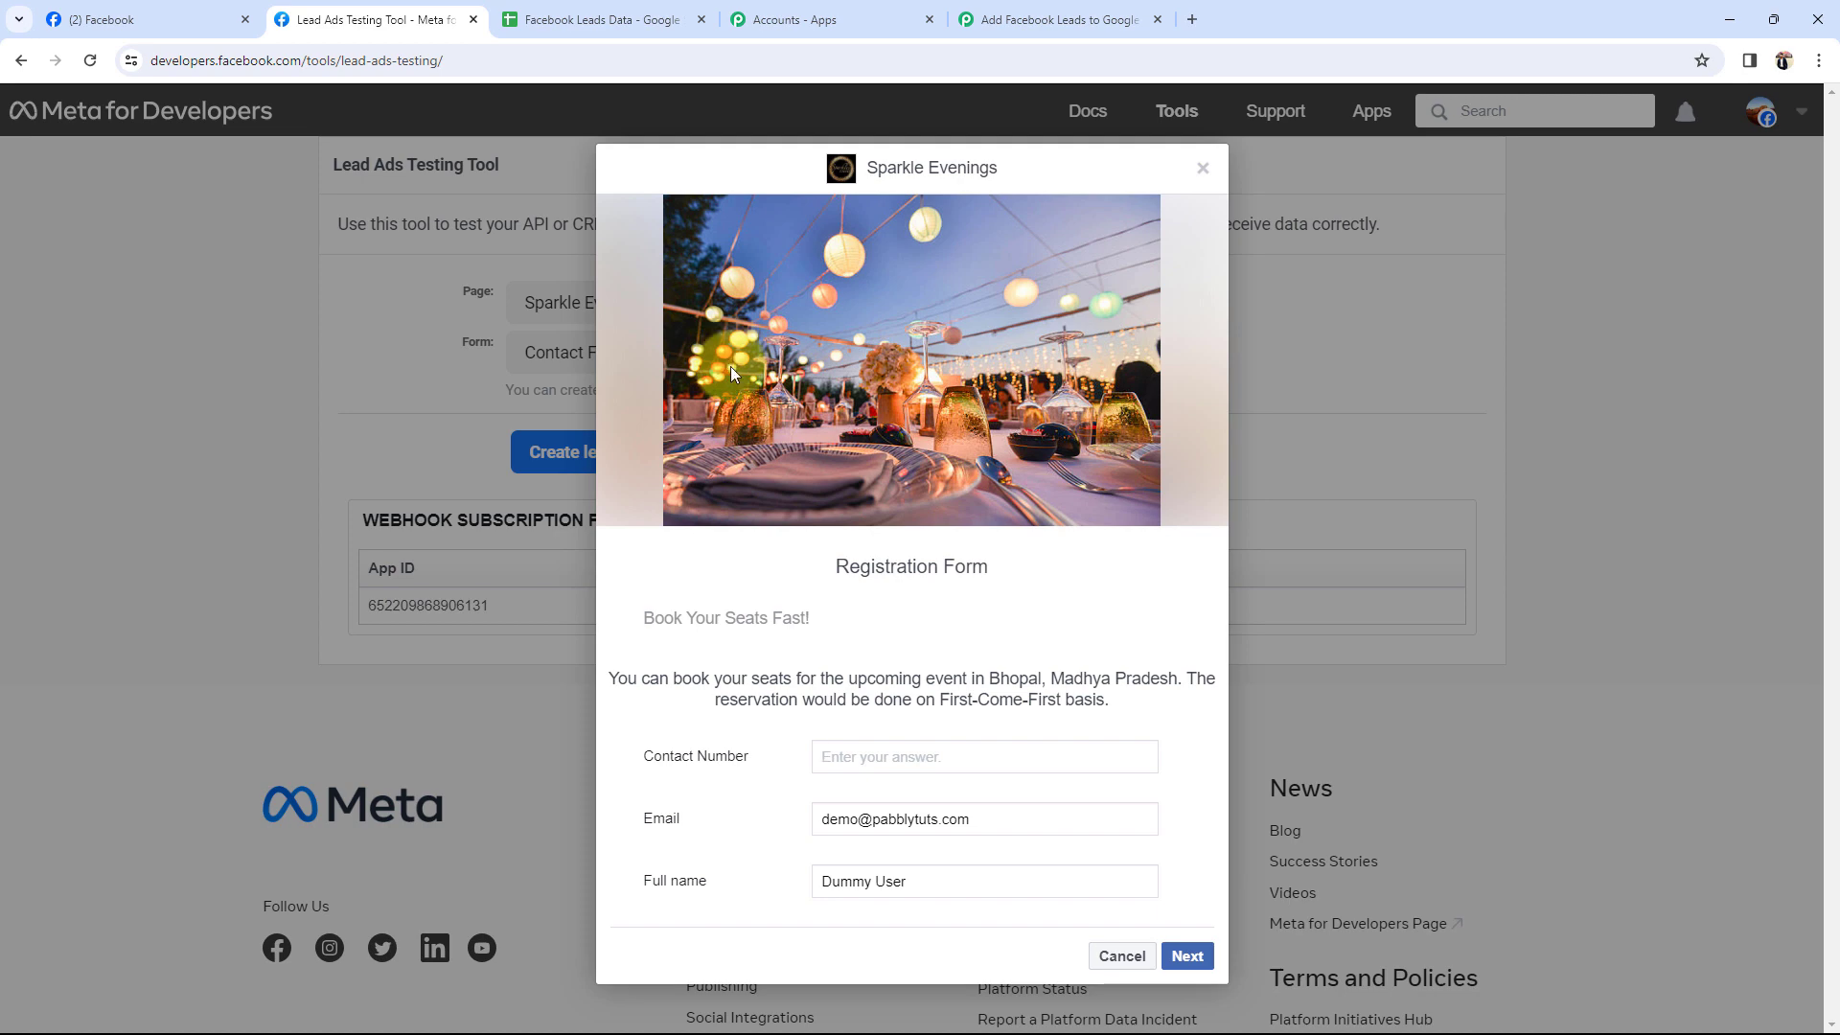
drag(837, 559, 833, 628)
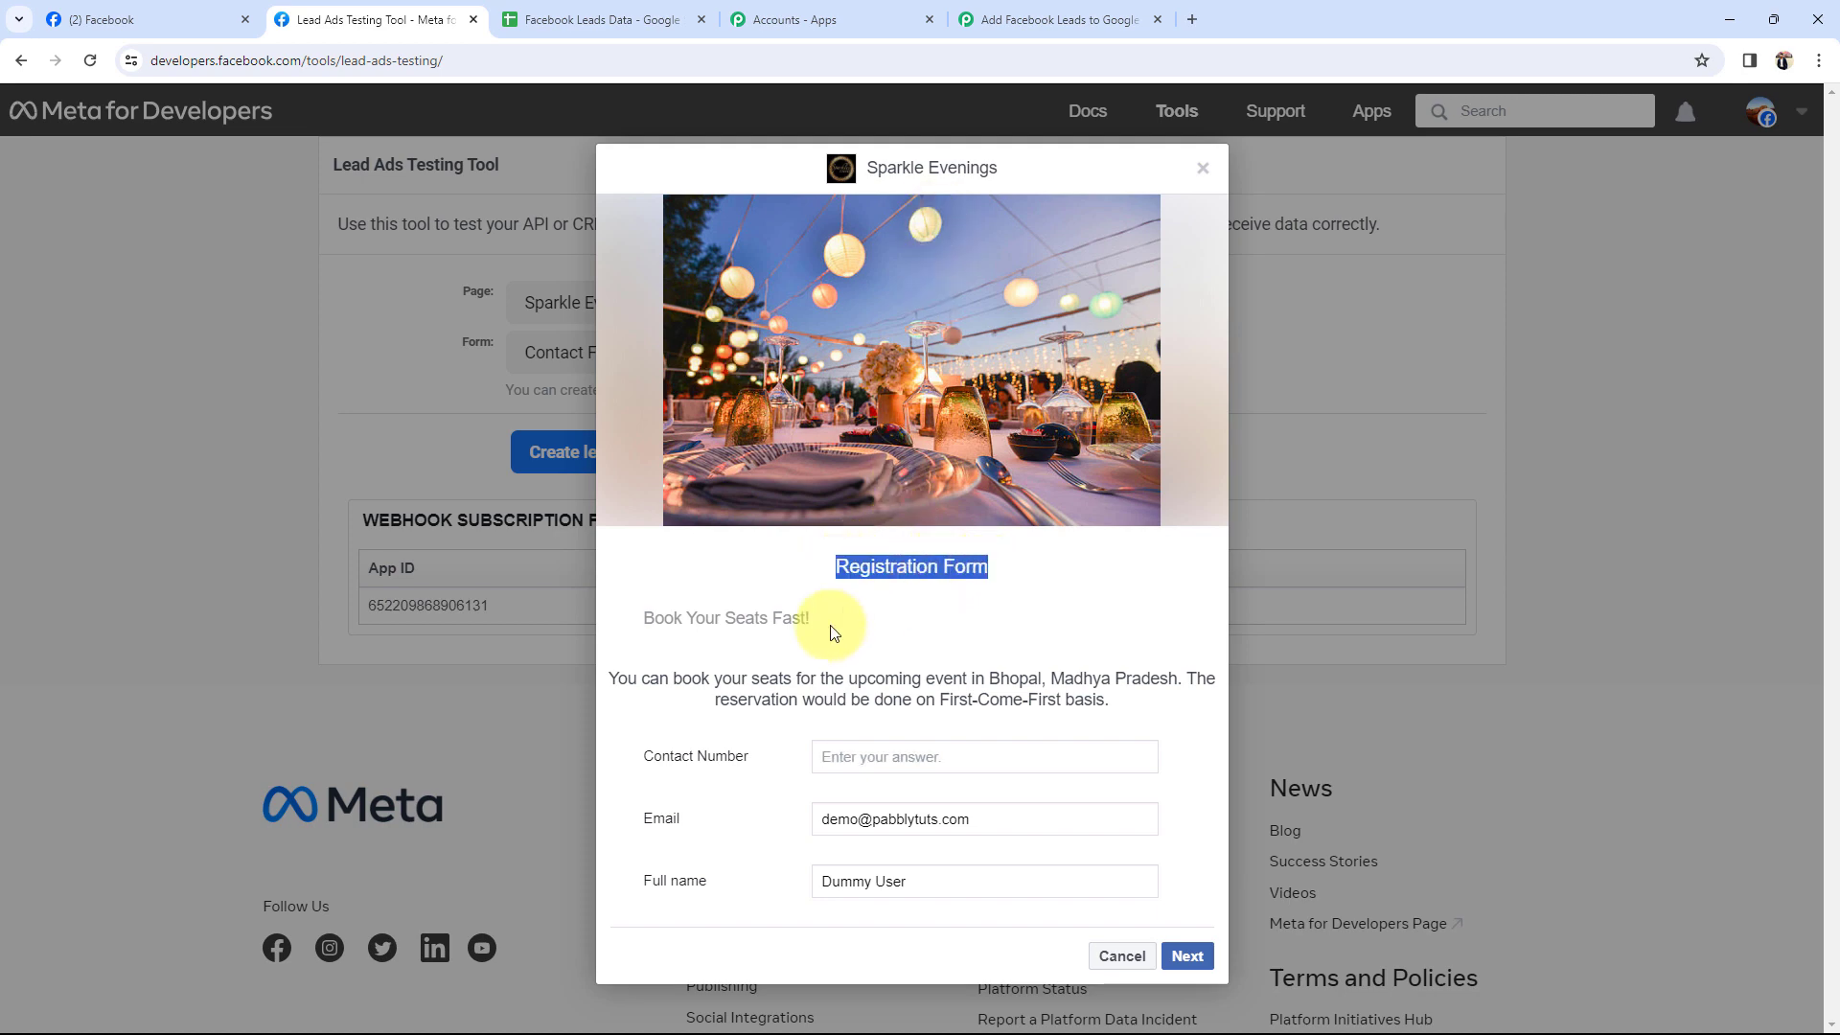
click(834, 628)
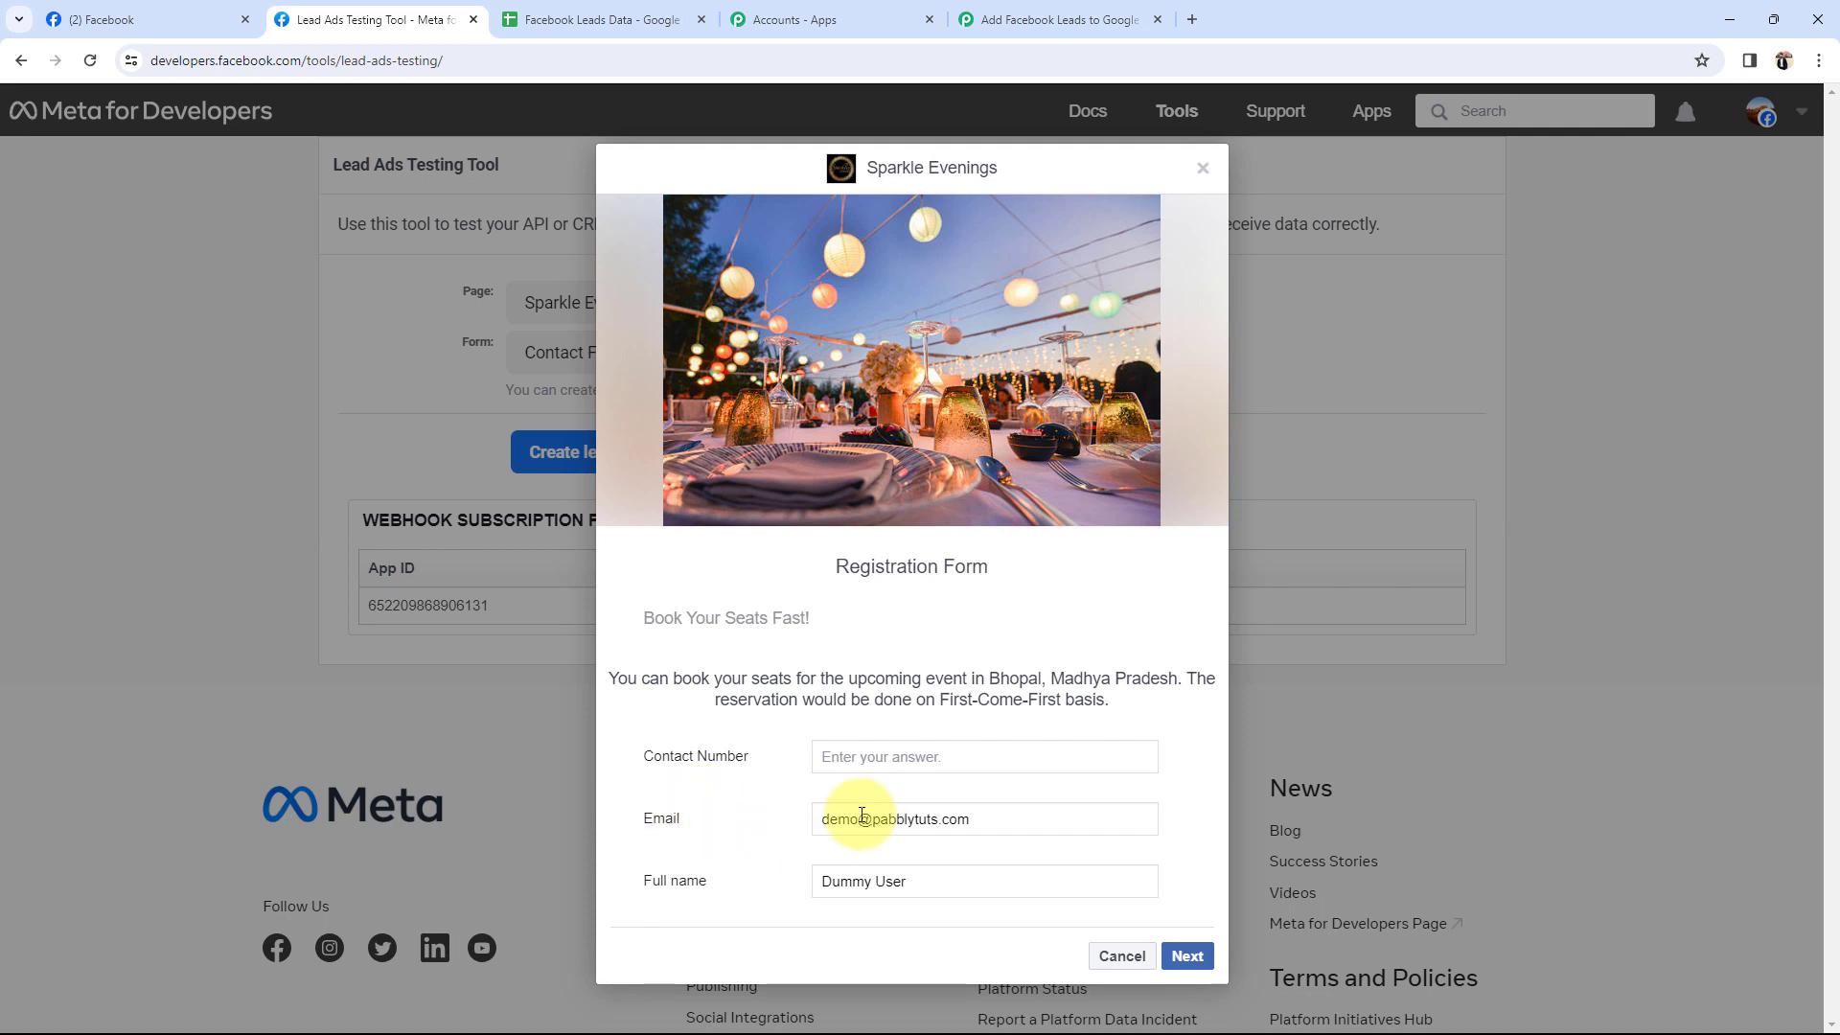
click(897, 761)
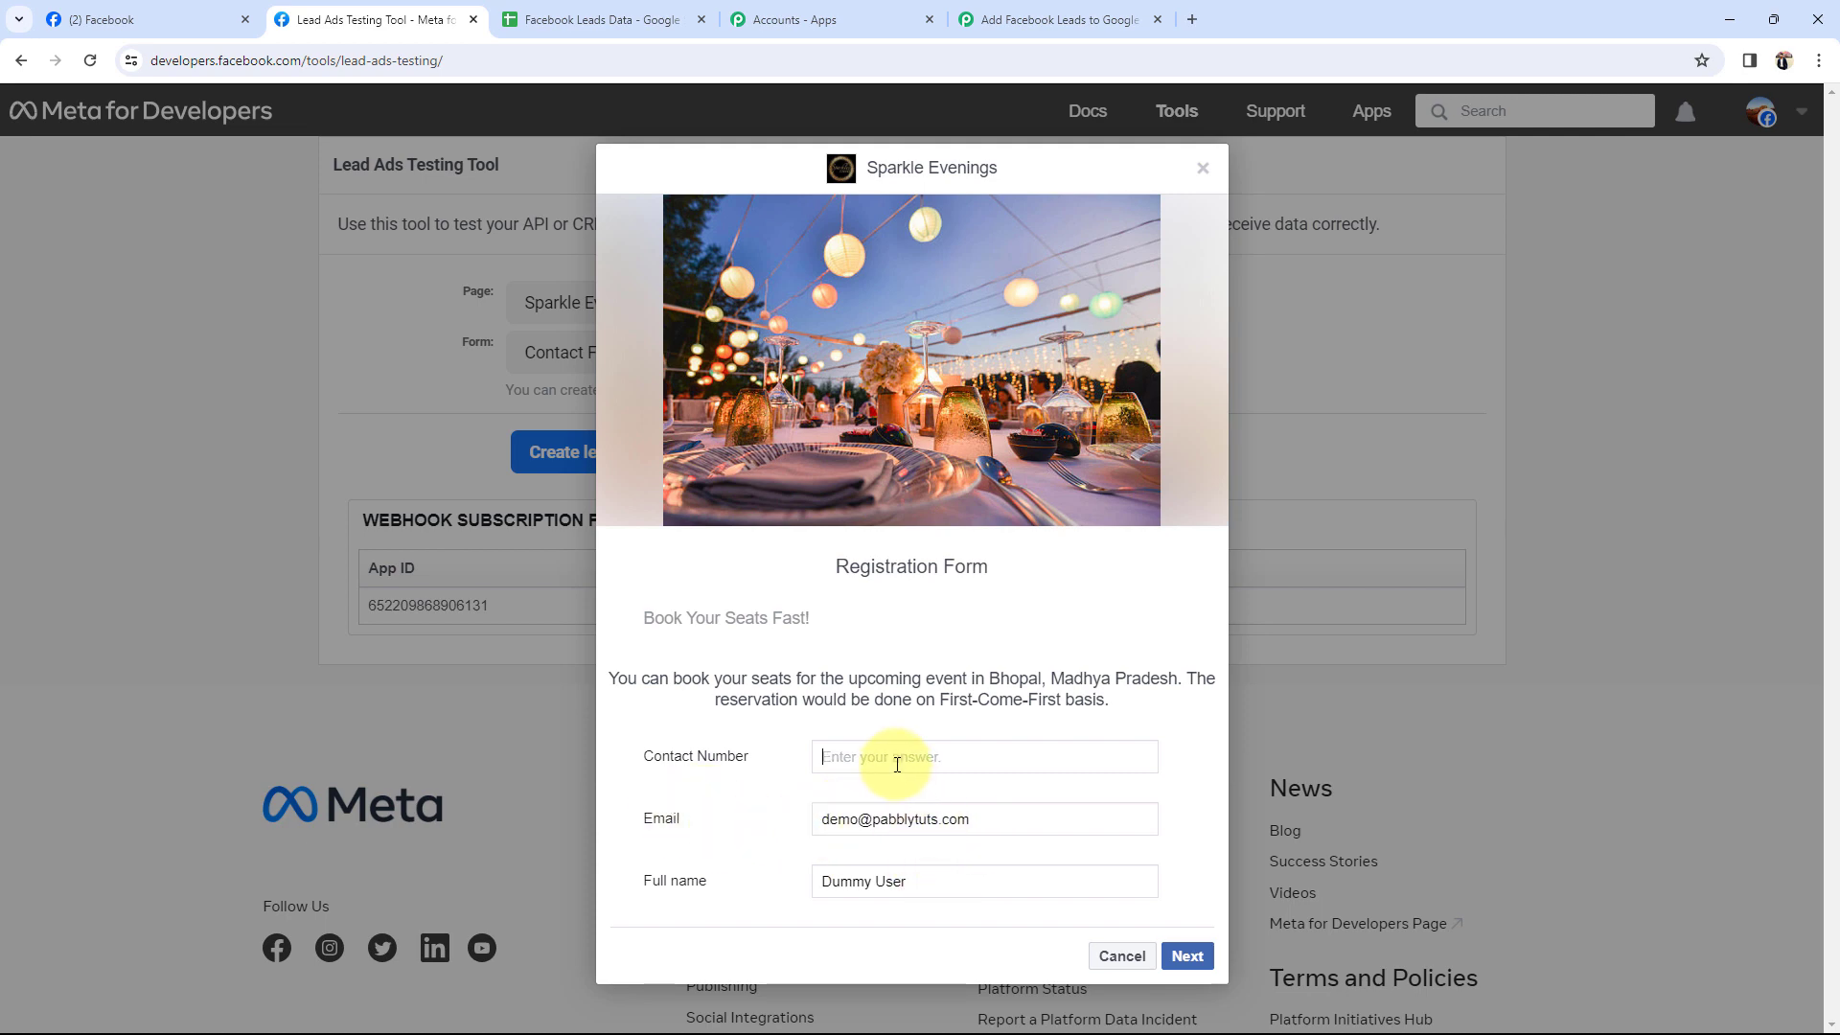
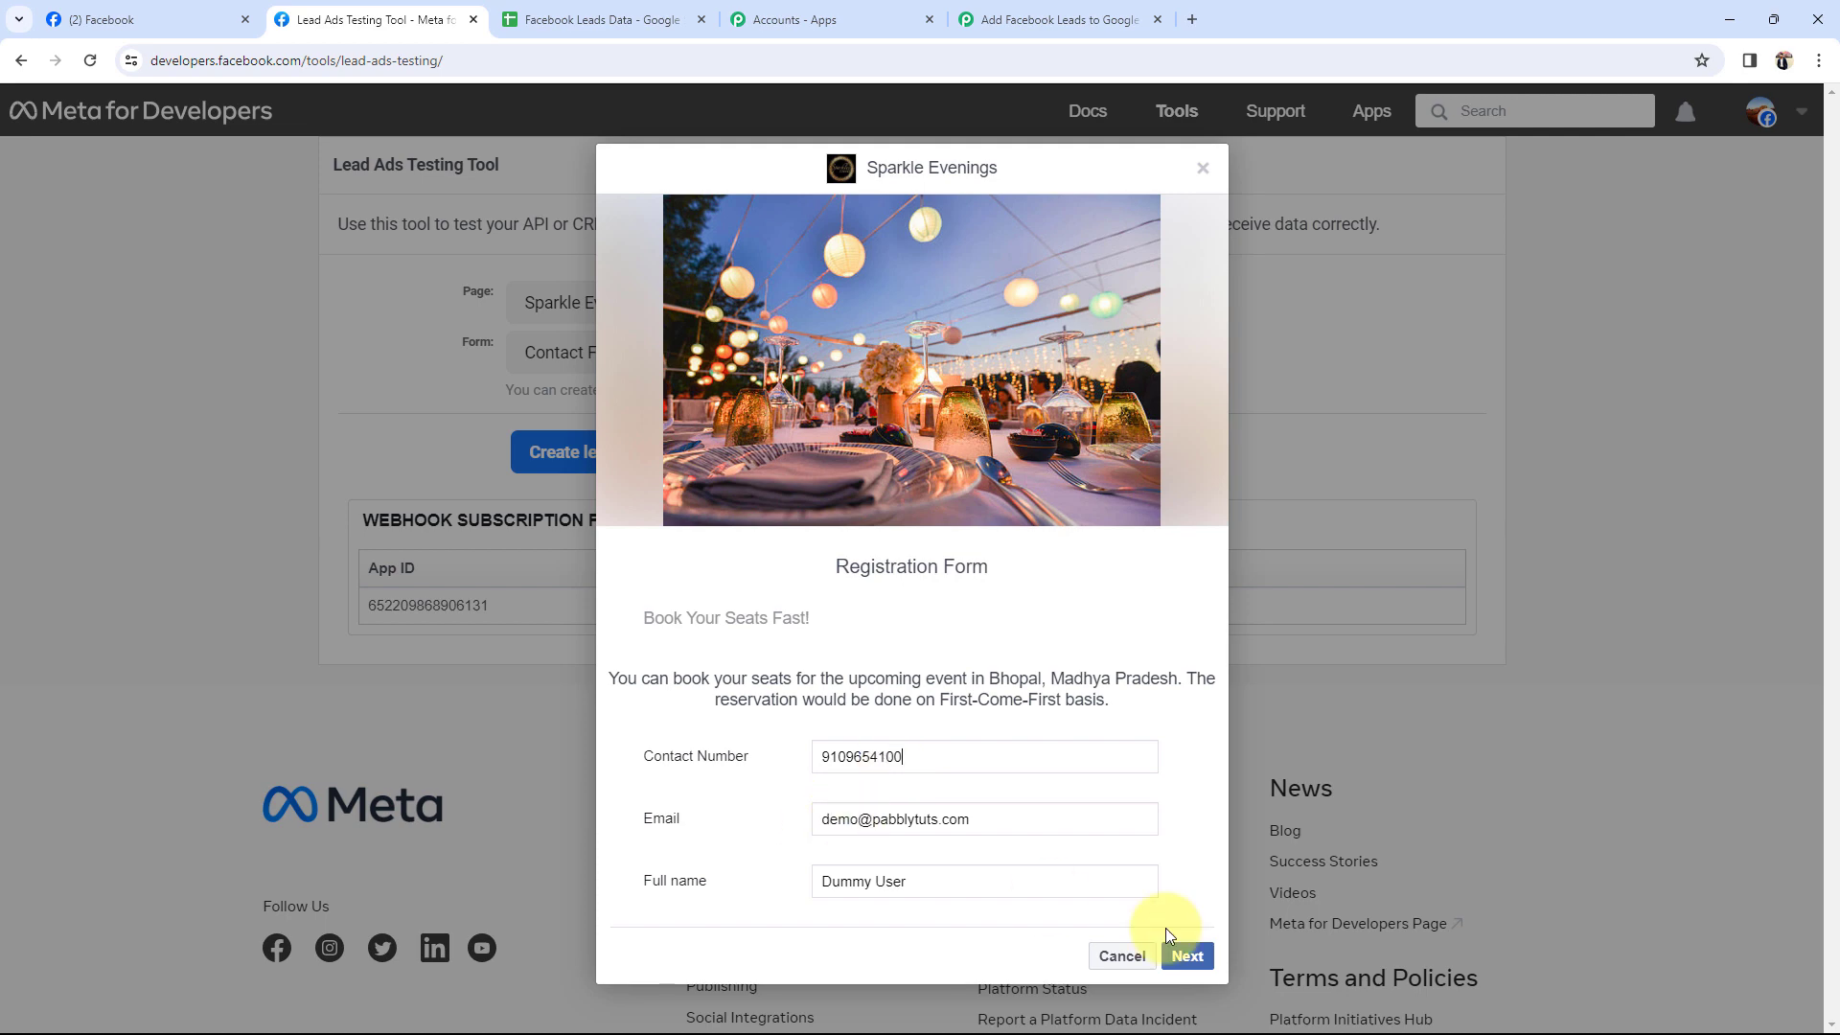
click(1184, 955)
click(1193, 739)
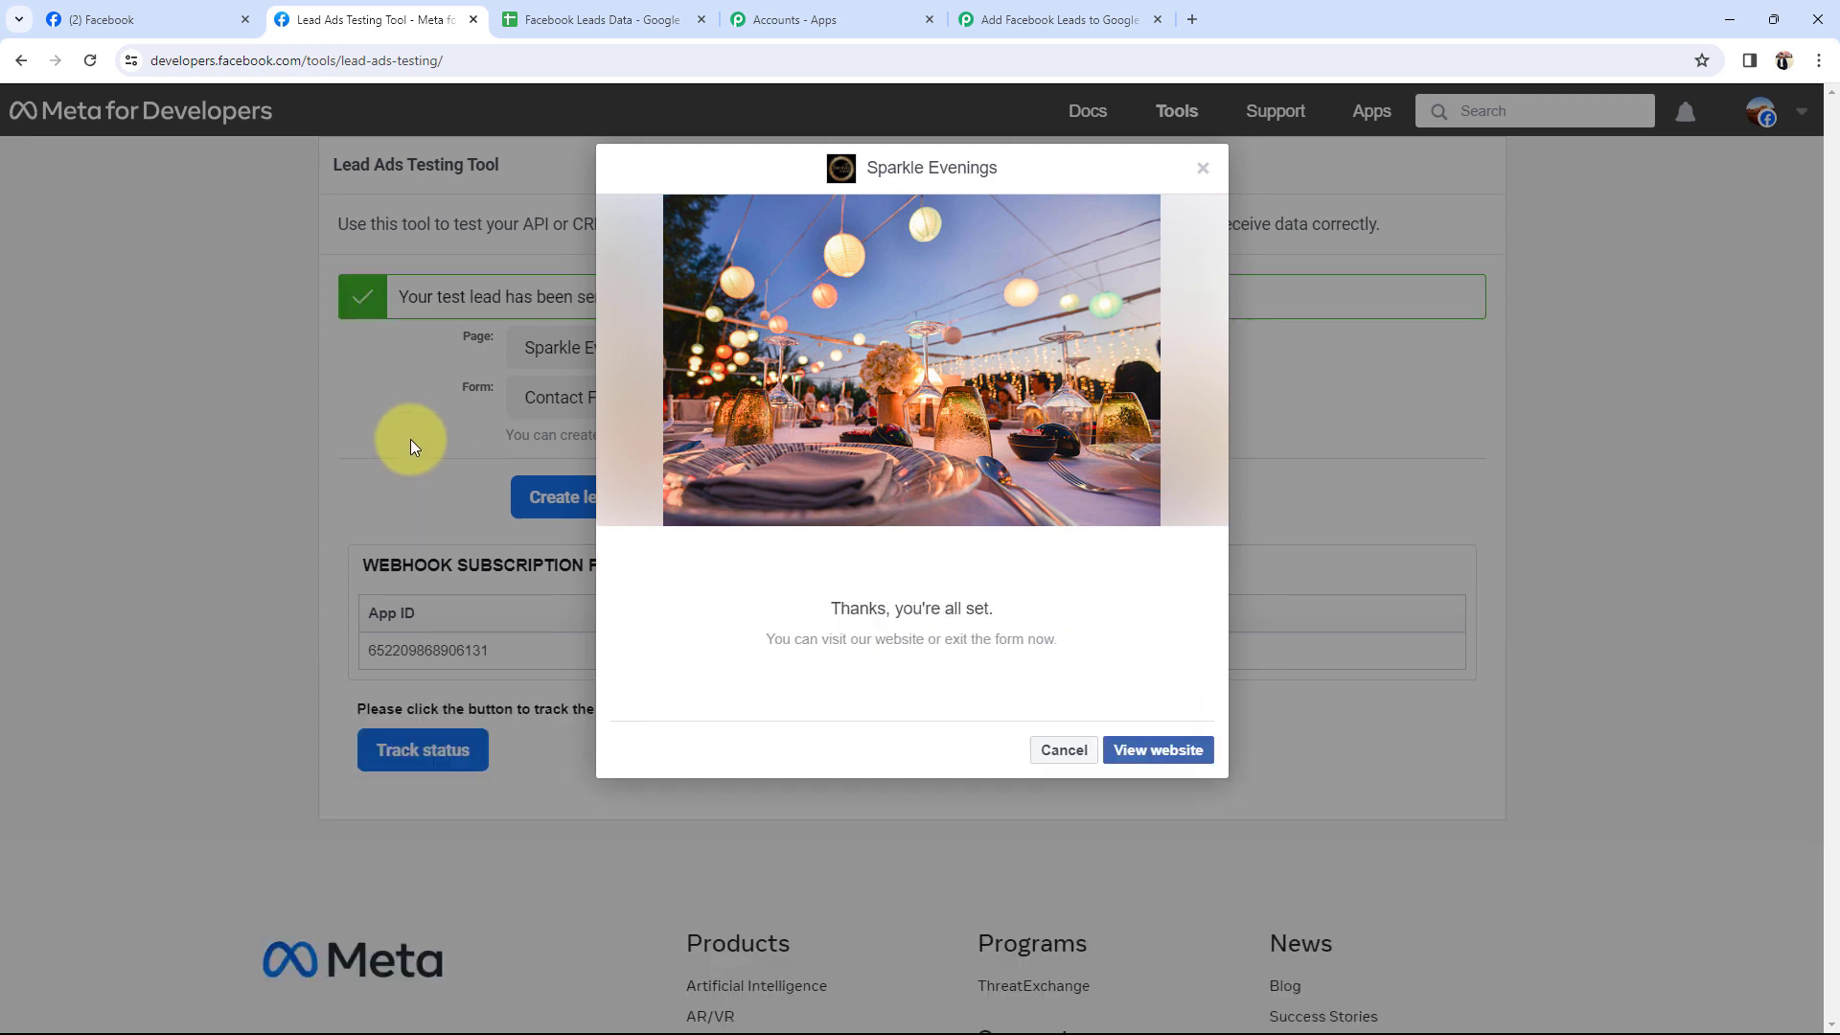
Close the form preview, note the test-lead-sent confirmation, and go back to the Pabbly workflow.
click(1201, 169)
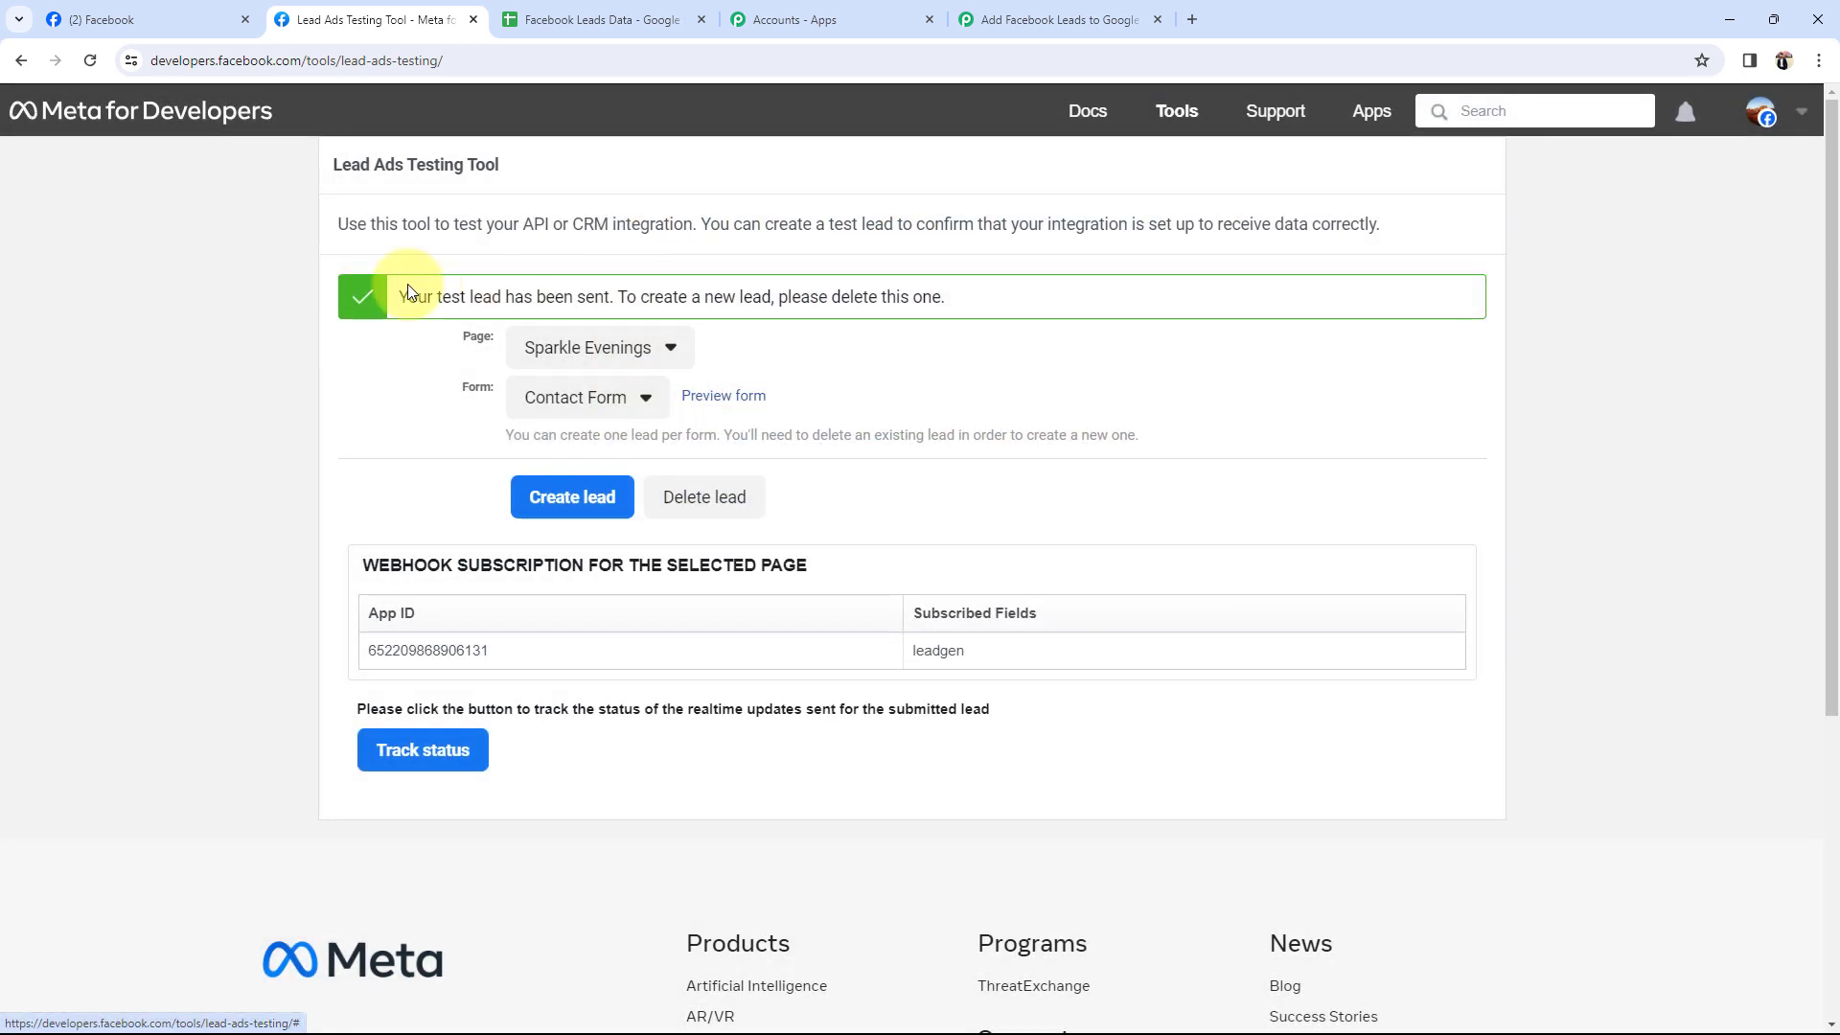
drag(406, 296, 585, 296)
click(117, 456)
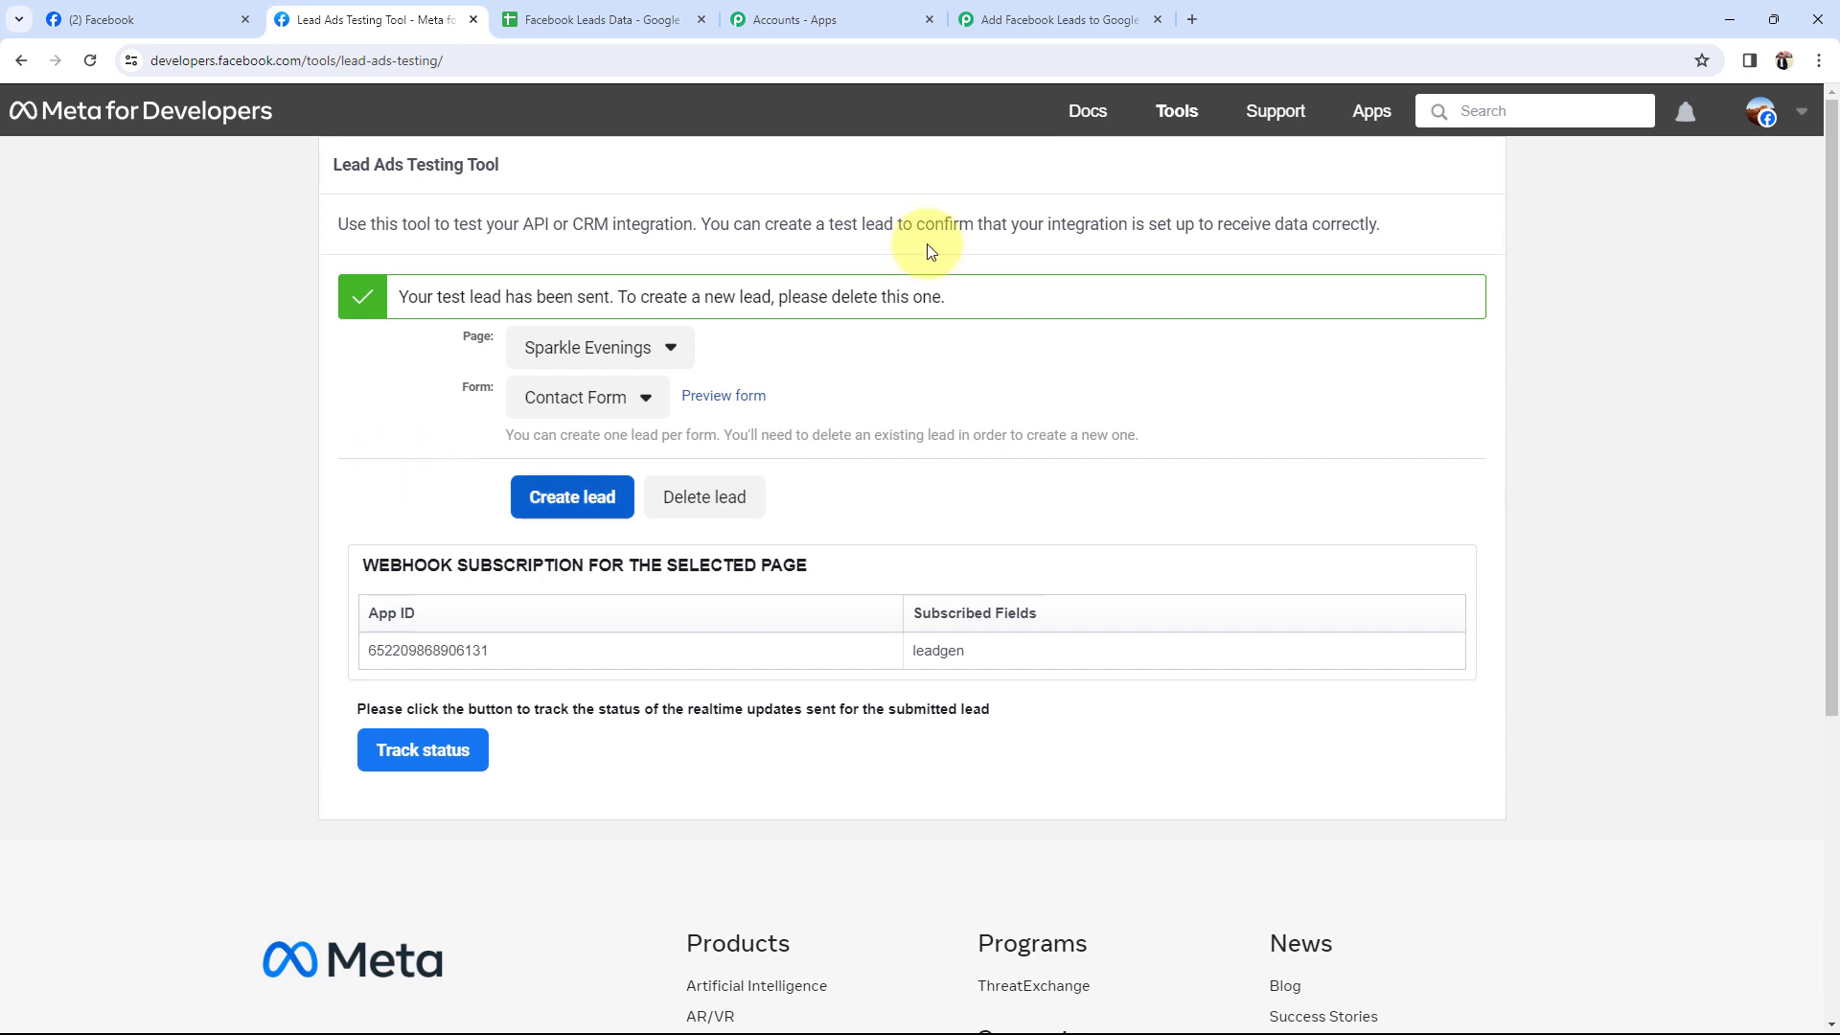
click(1059, 20)
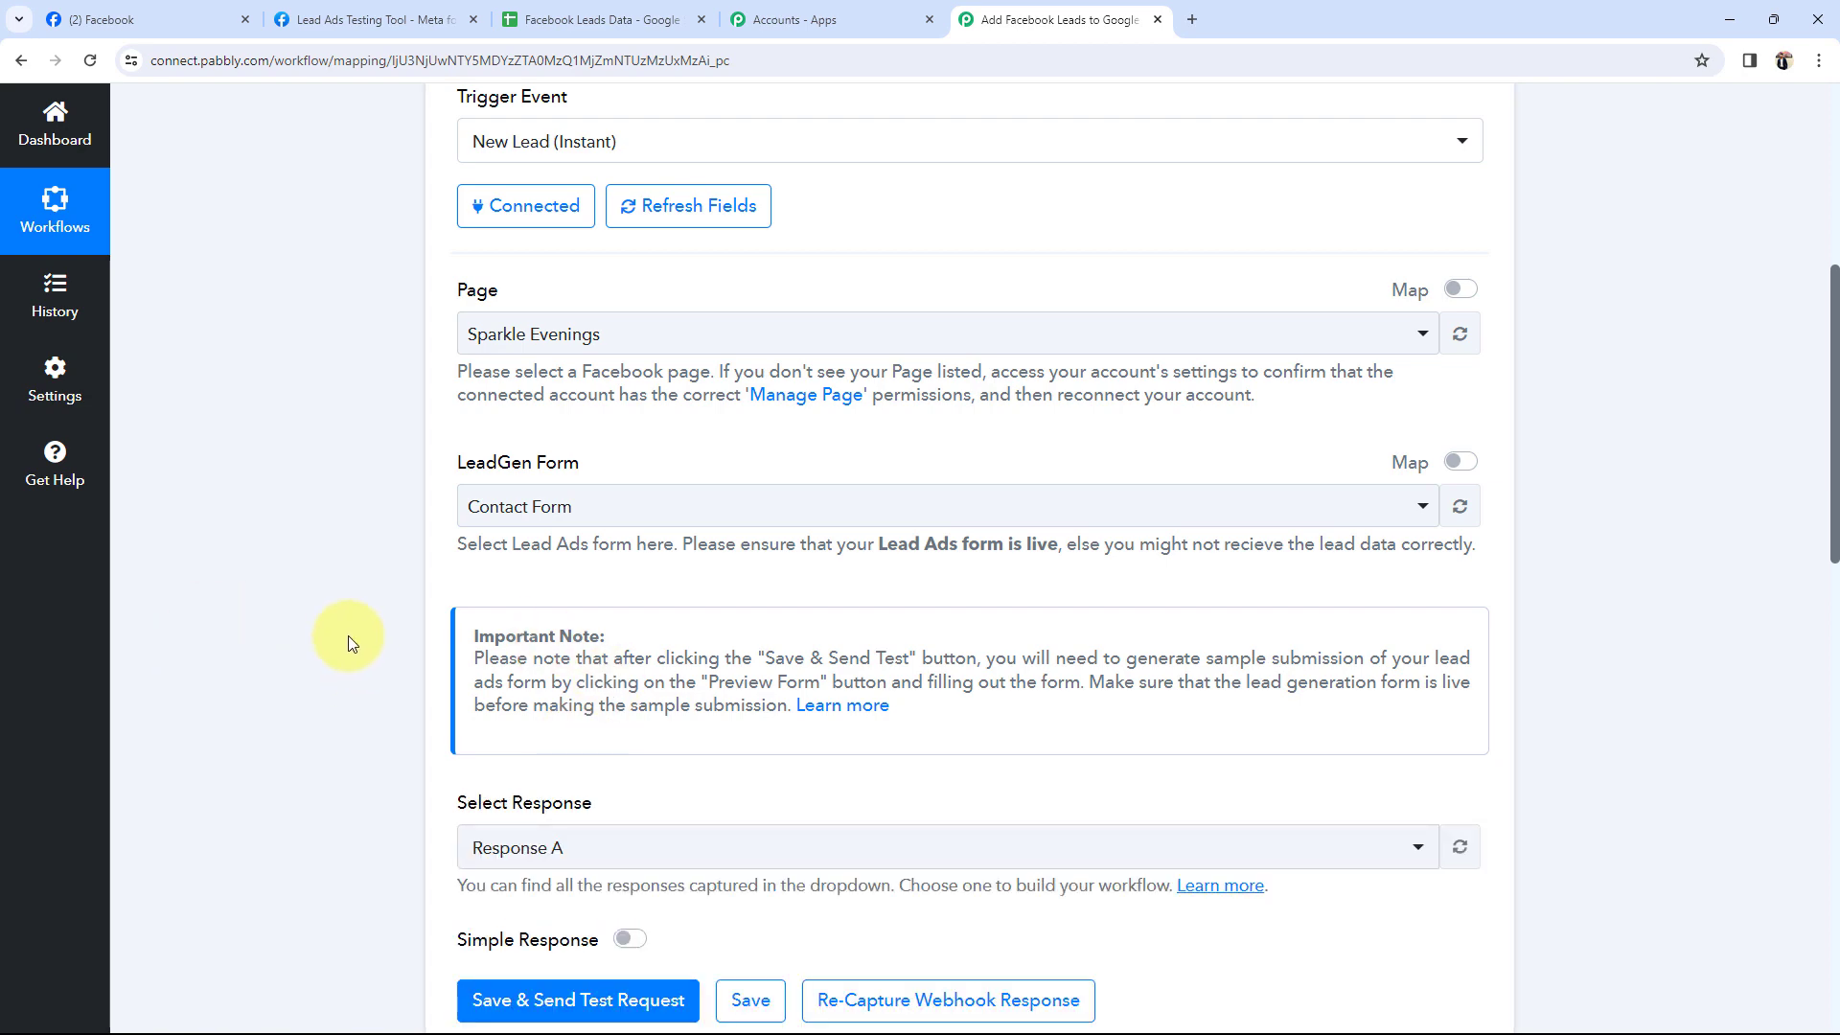
Review the captured lead's full name, email and contact number in the trigger response.
scroll(348, 636, down, 8)
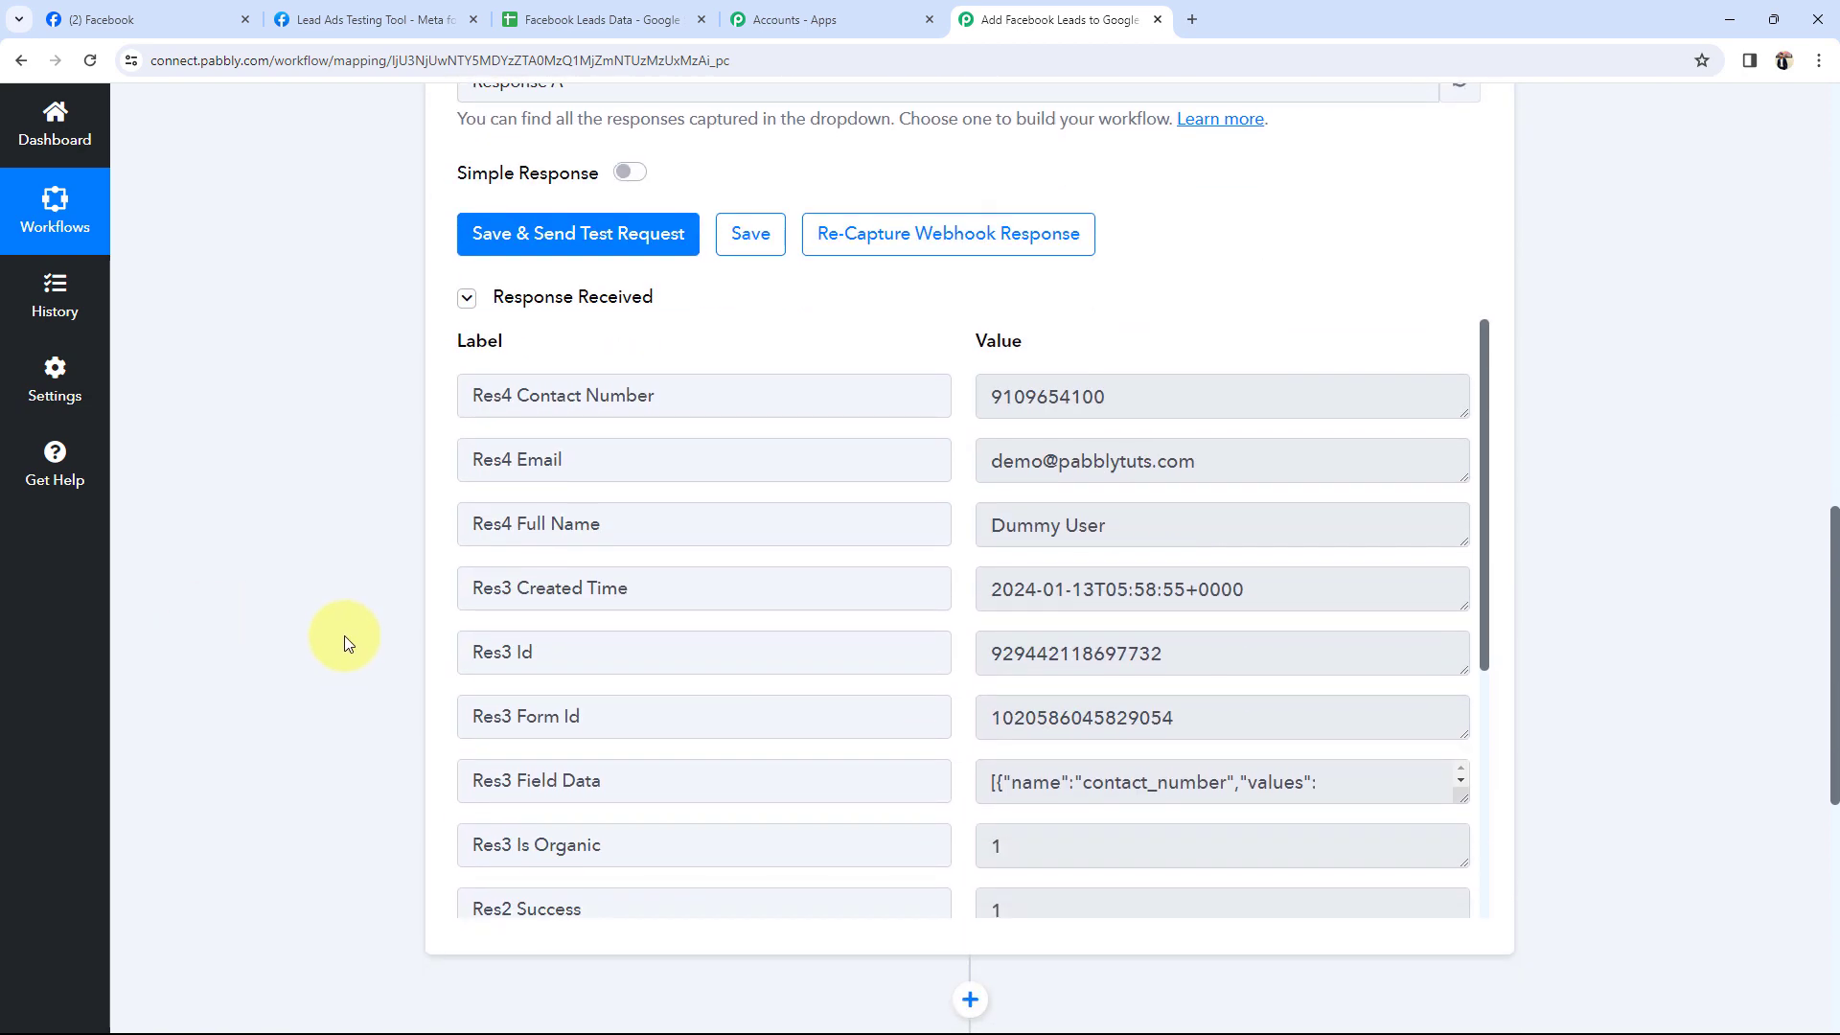
drag(1140, 525, 768, 485)
drag(1236, 462, 697, 456)
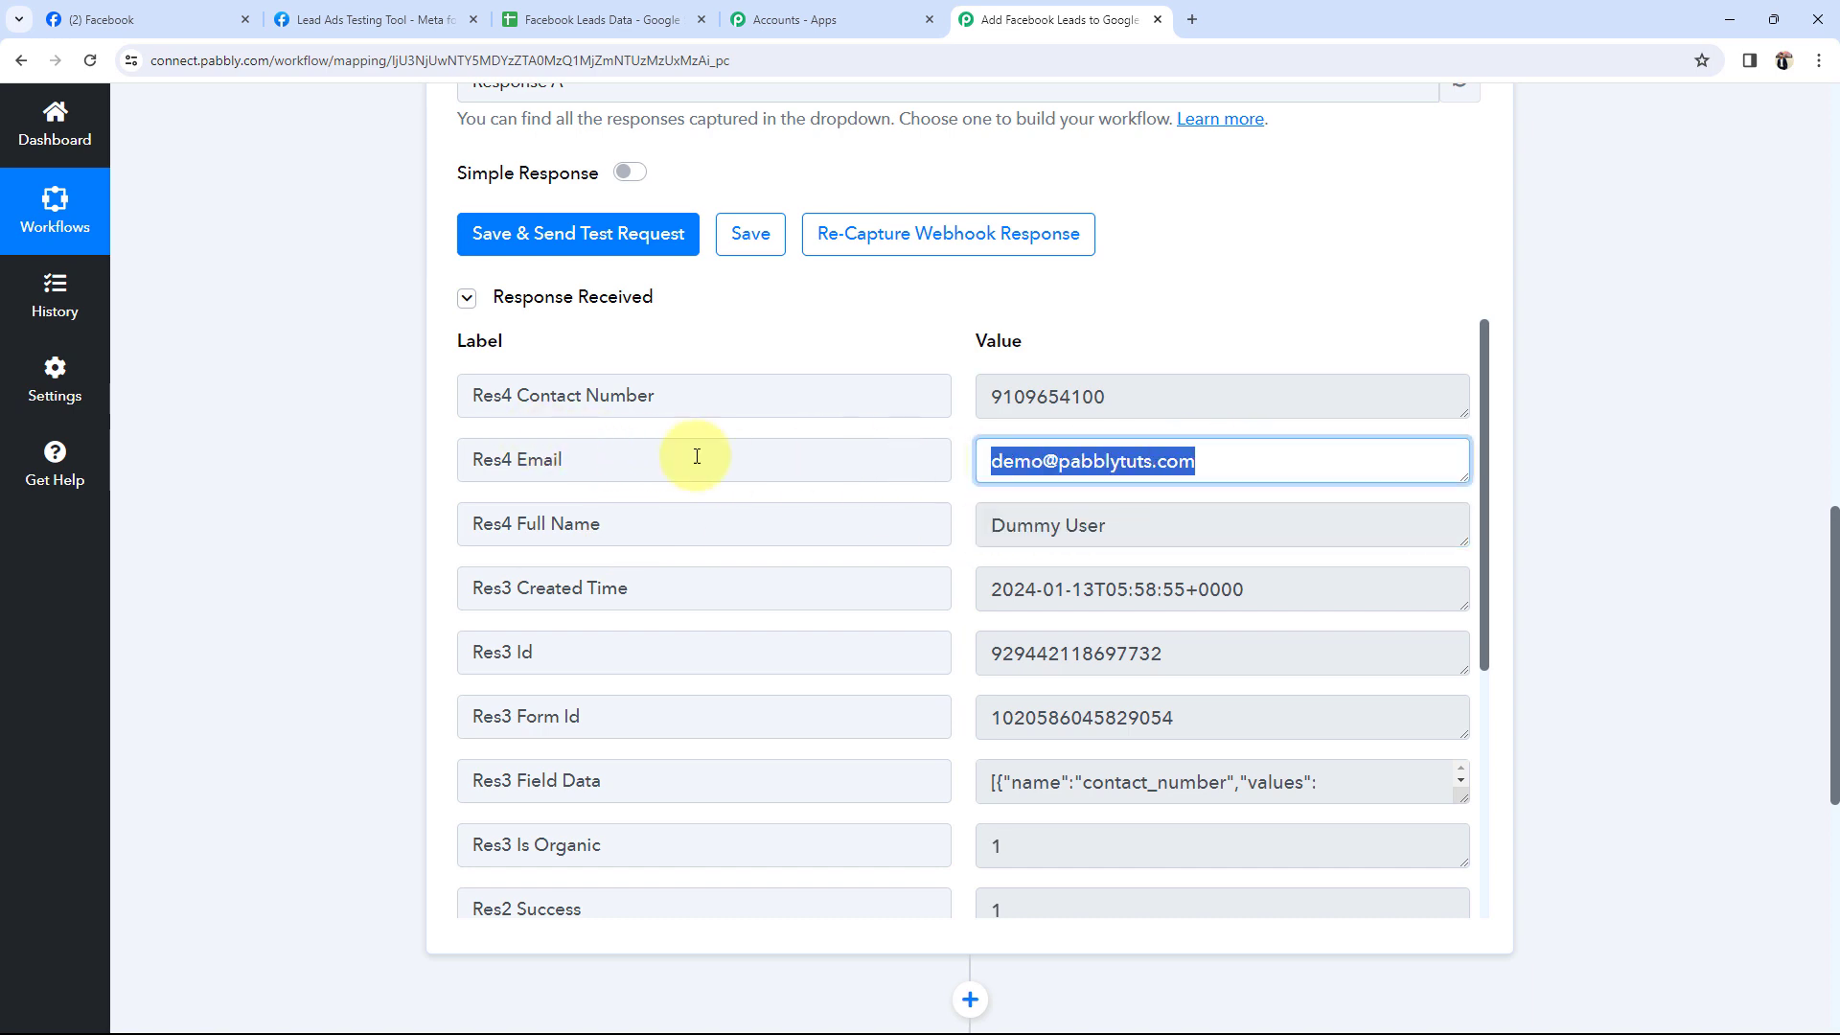
drag(1182, 394, 347, 492)
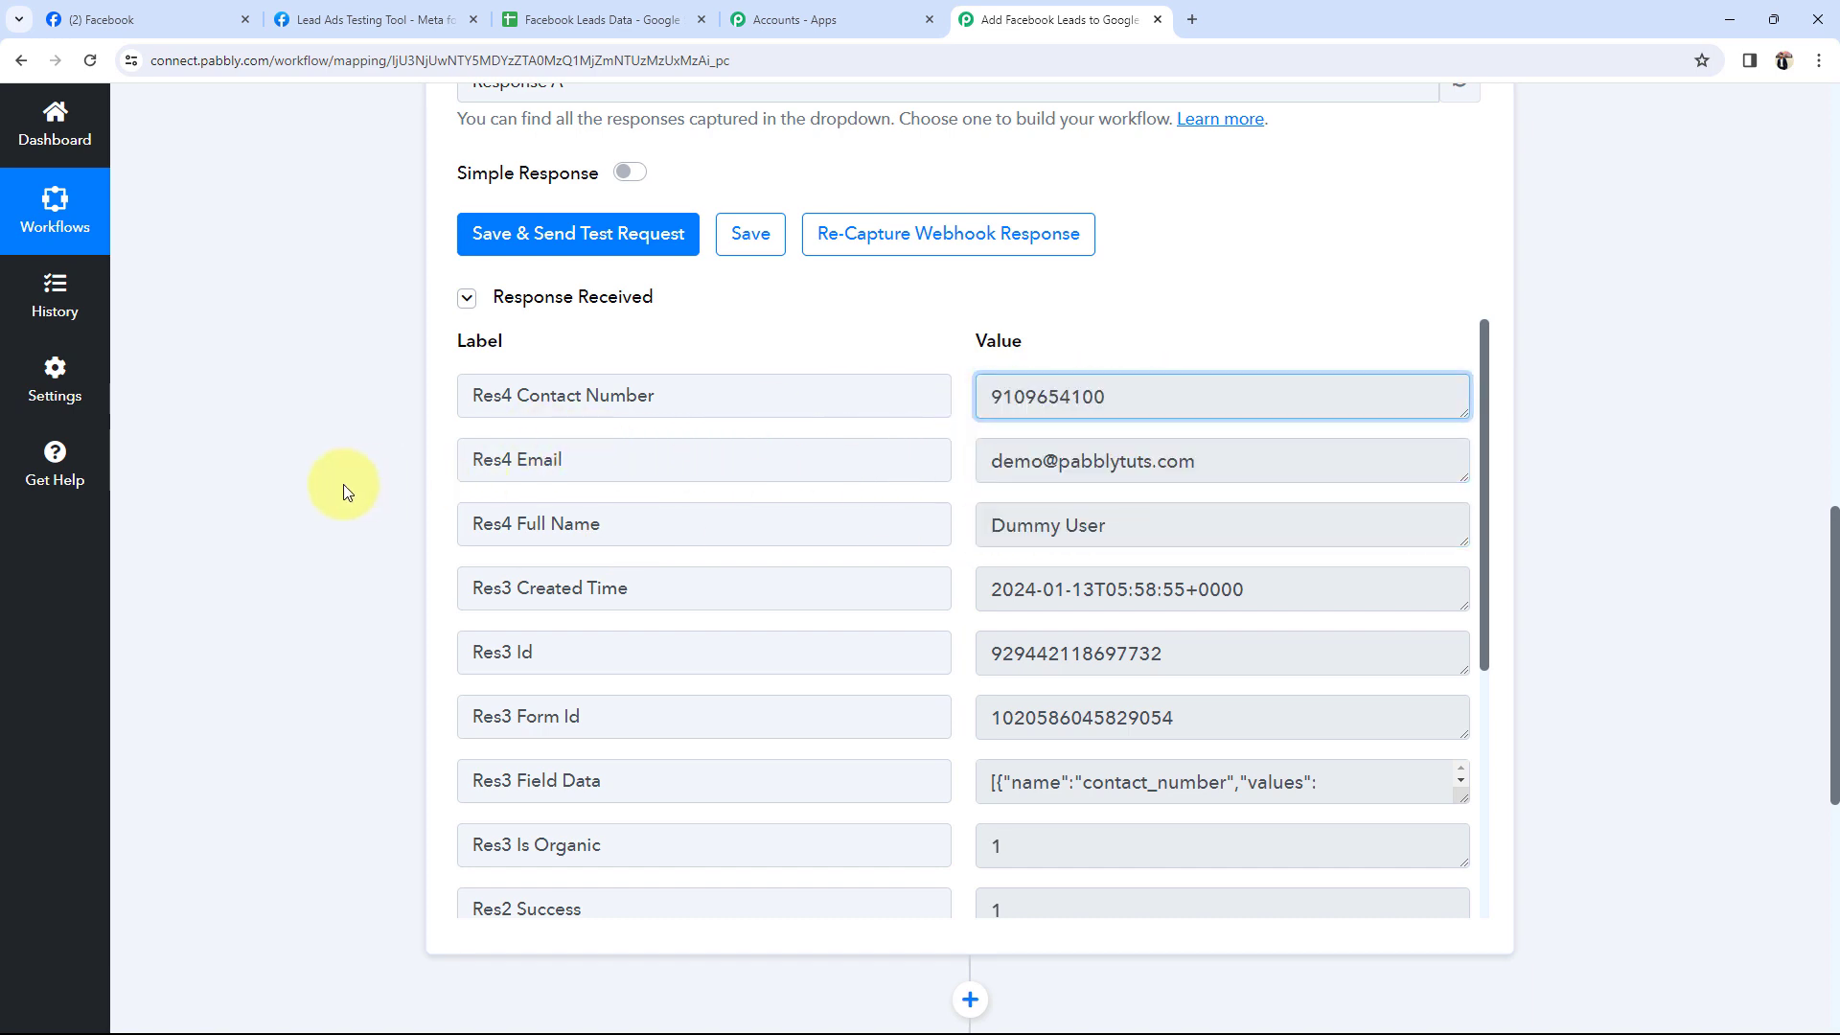
click(347, 491)
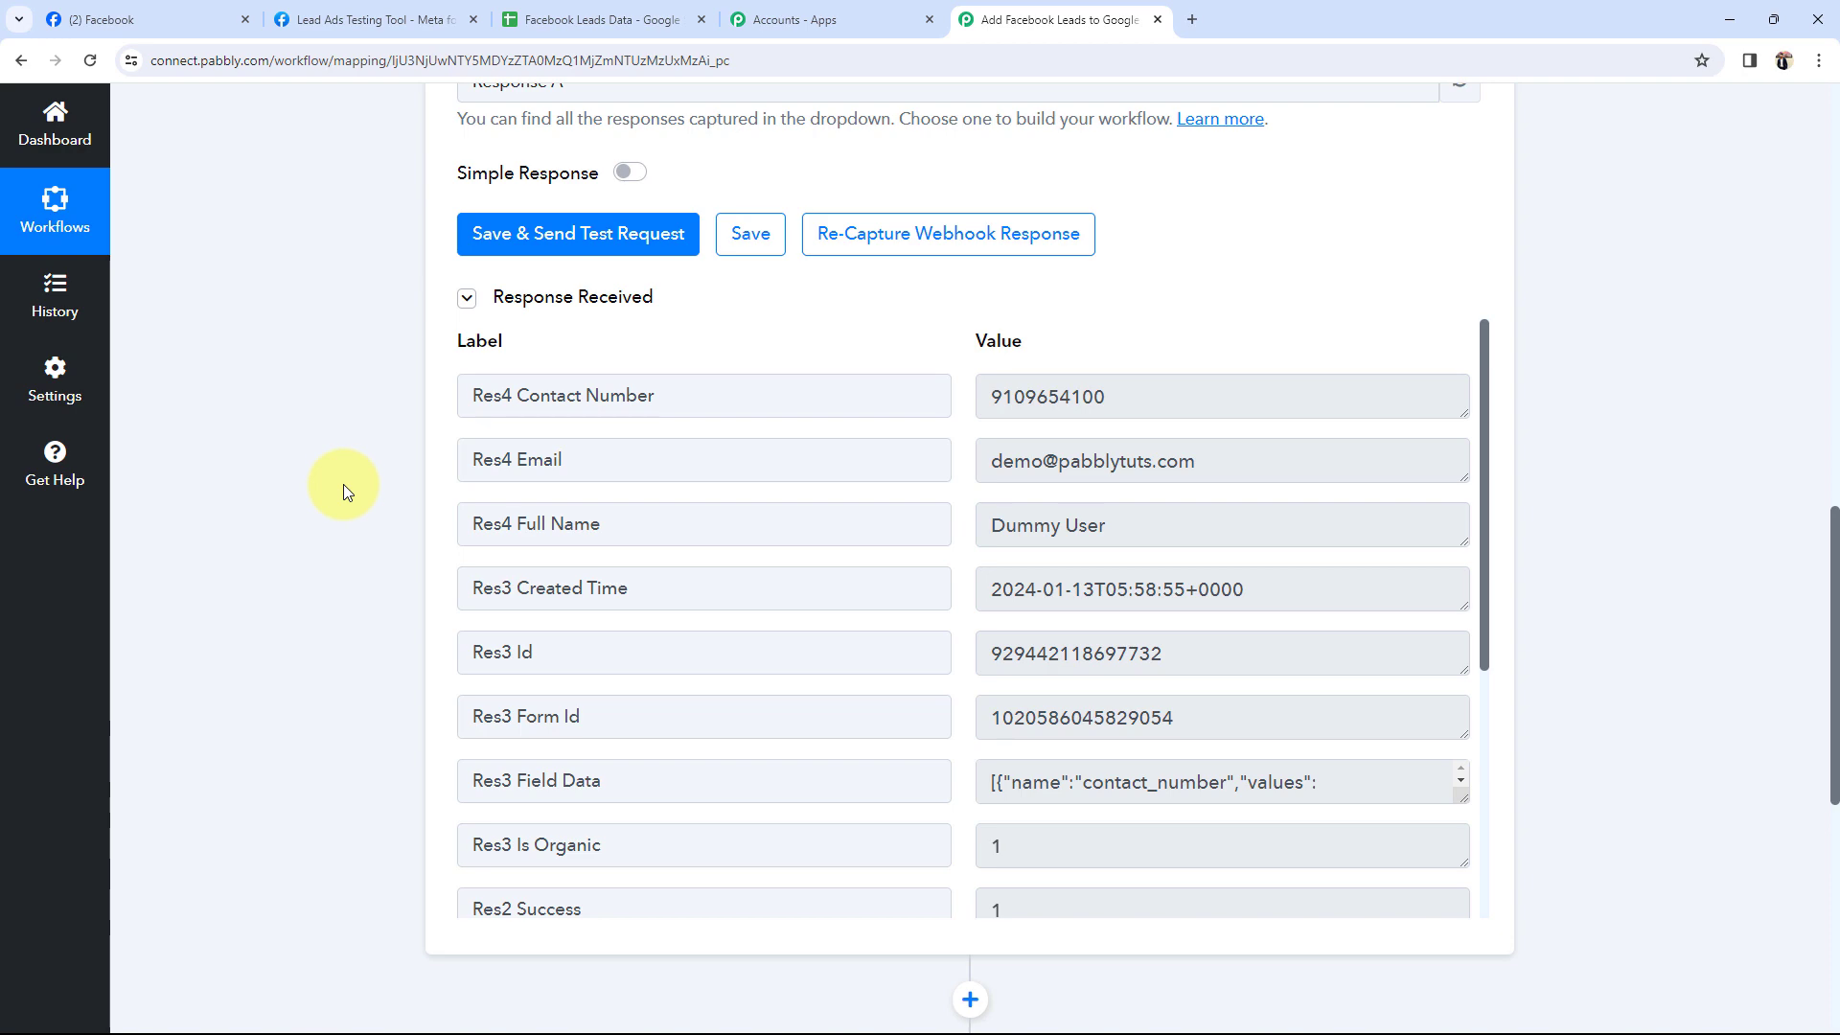
Collapse the Facebook Lead Ads trigger and expand the Google Sheets Add New Row action.
click(134, 19)
click(1126, 577)
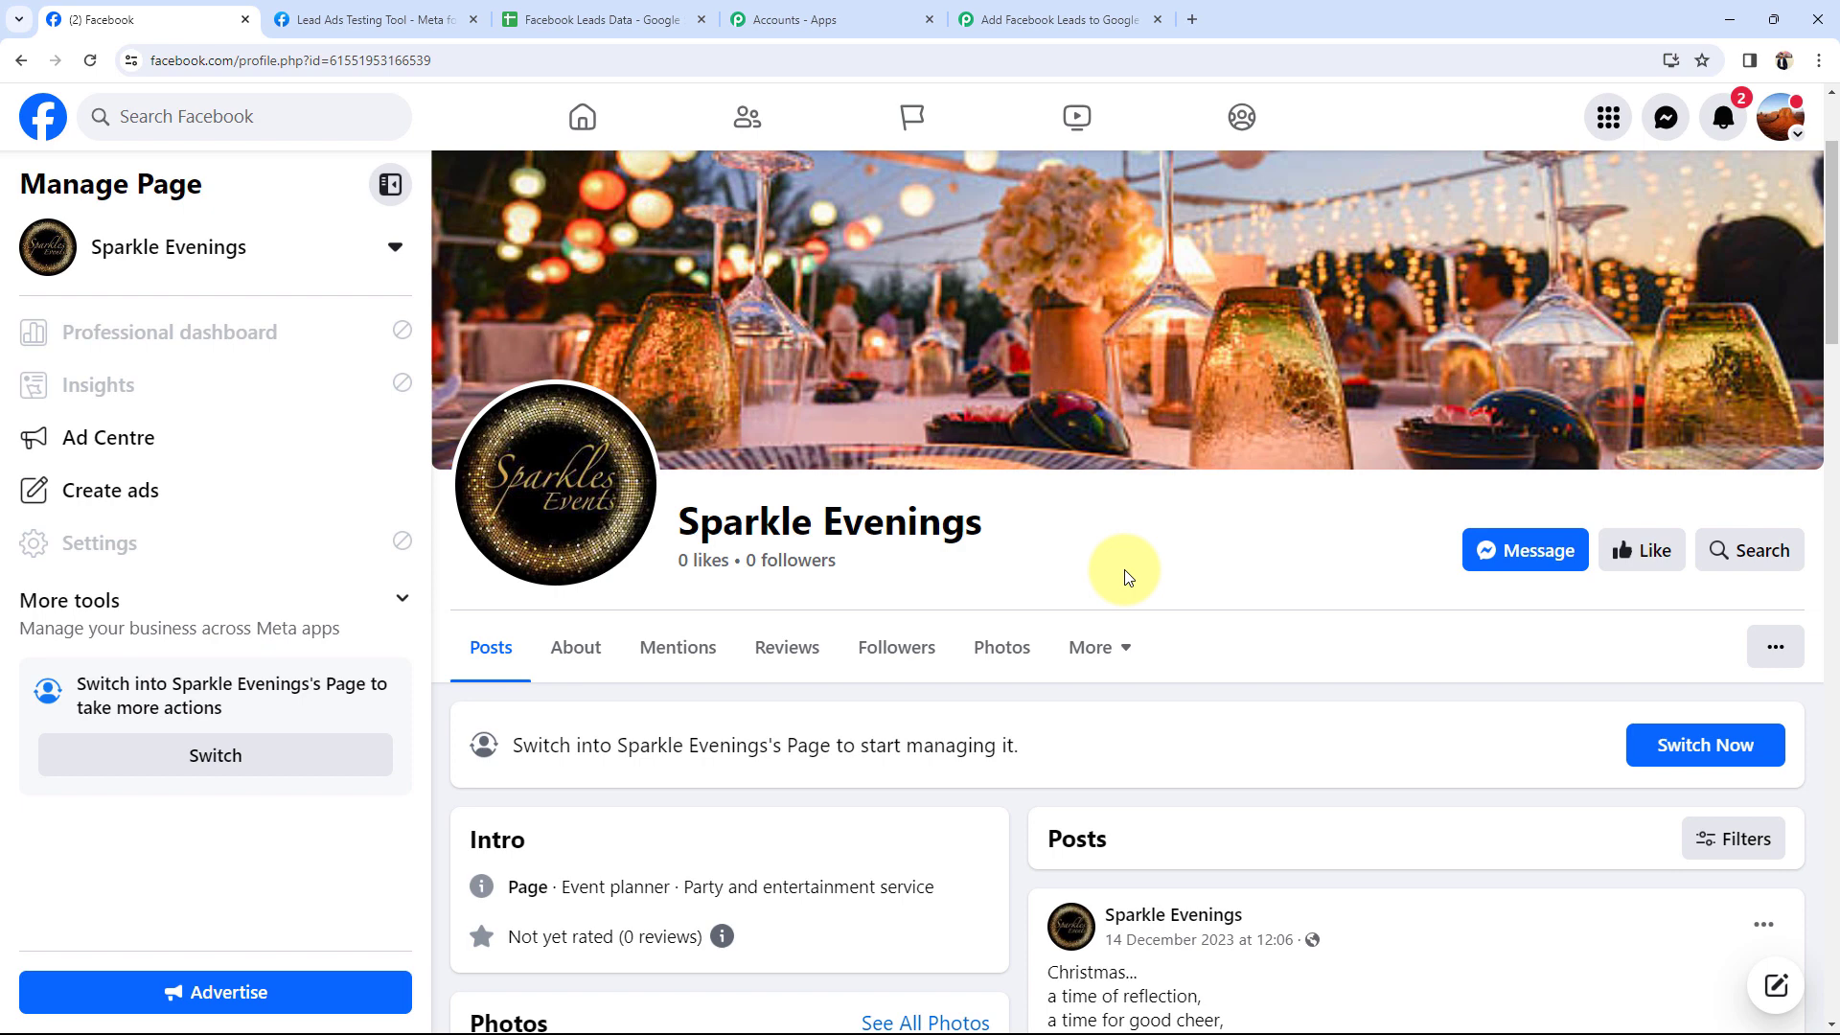
click(993, 12)
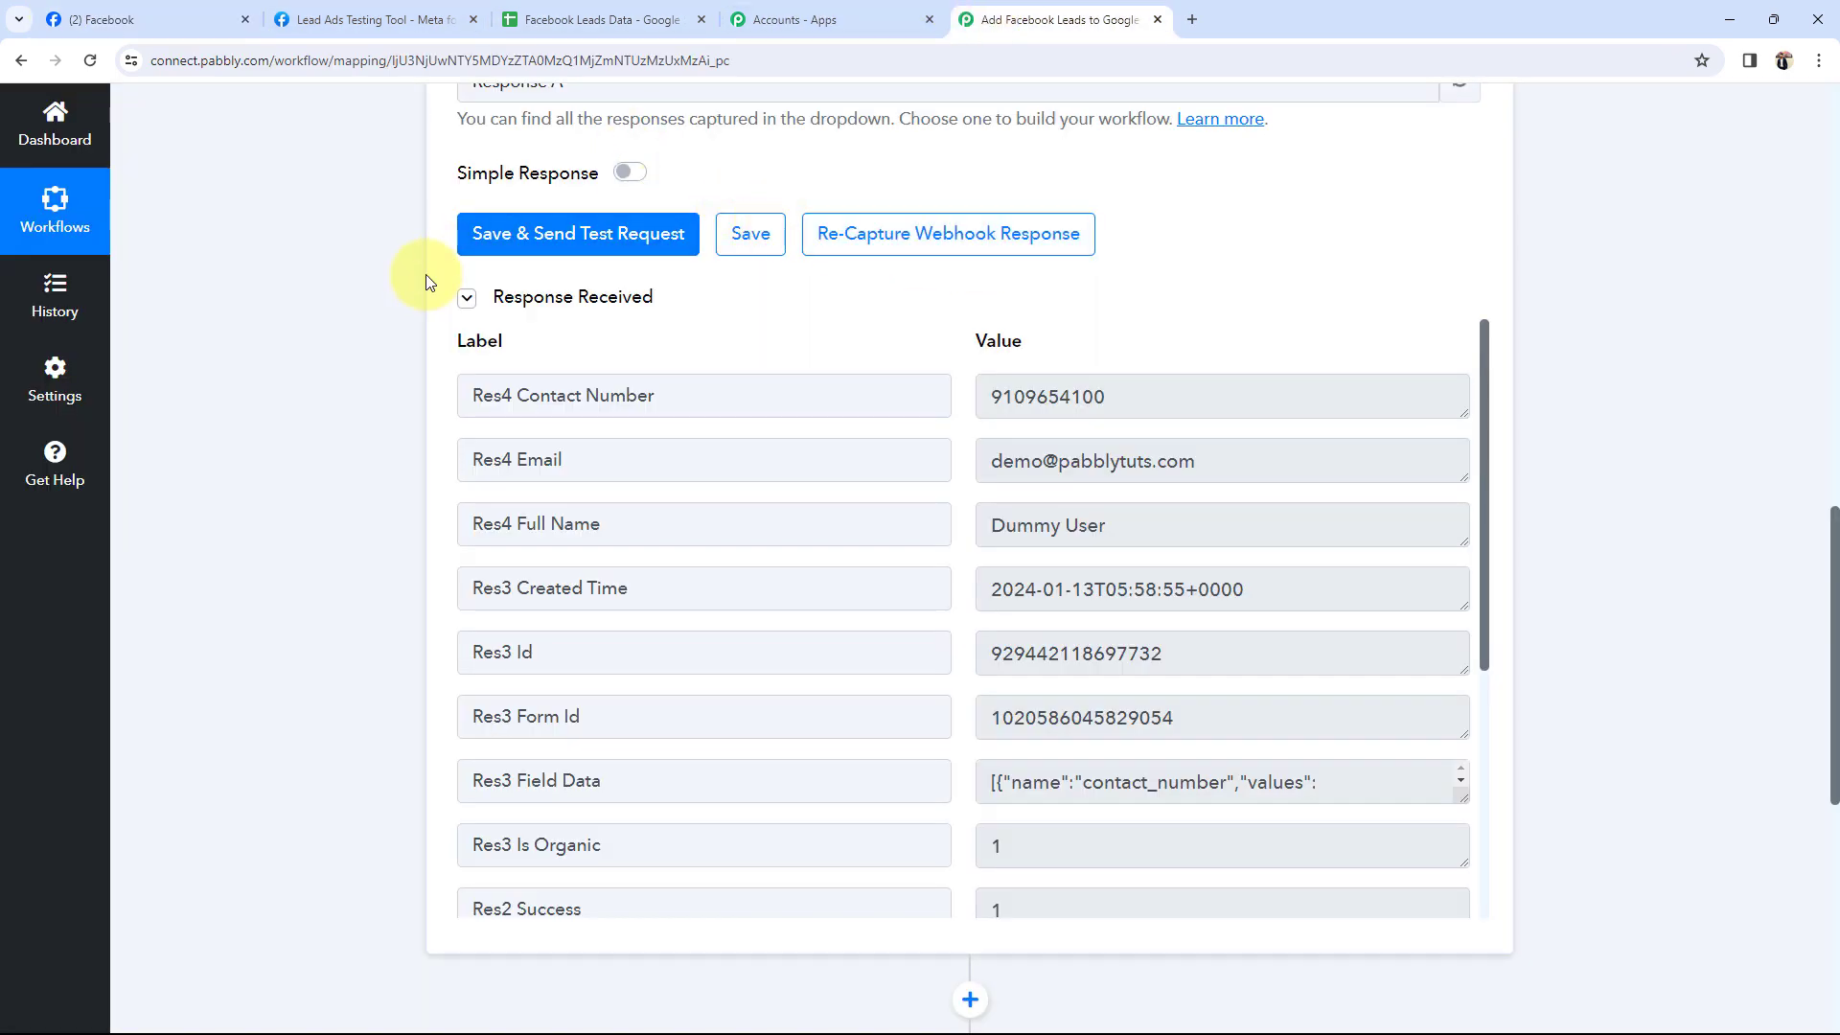
scroll(372, 523, up, 15)
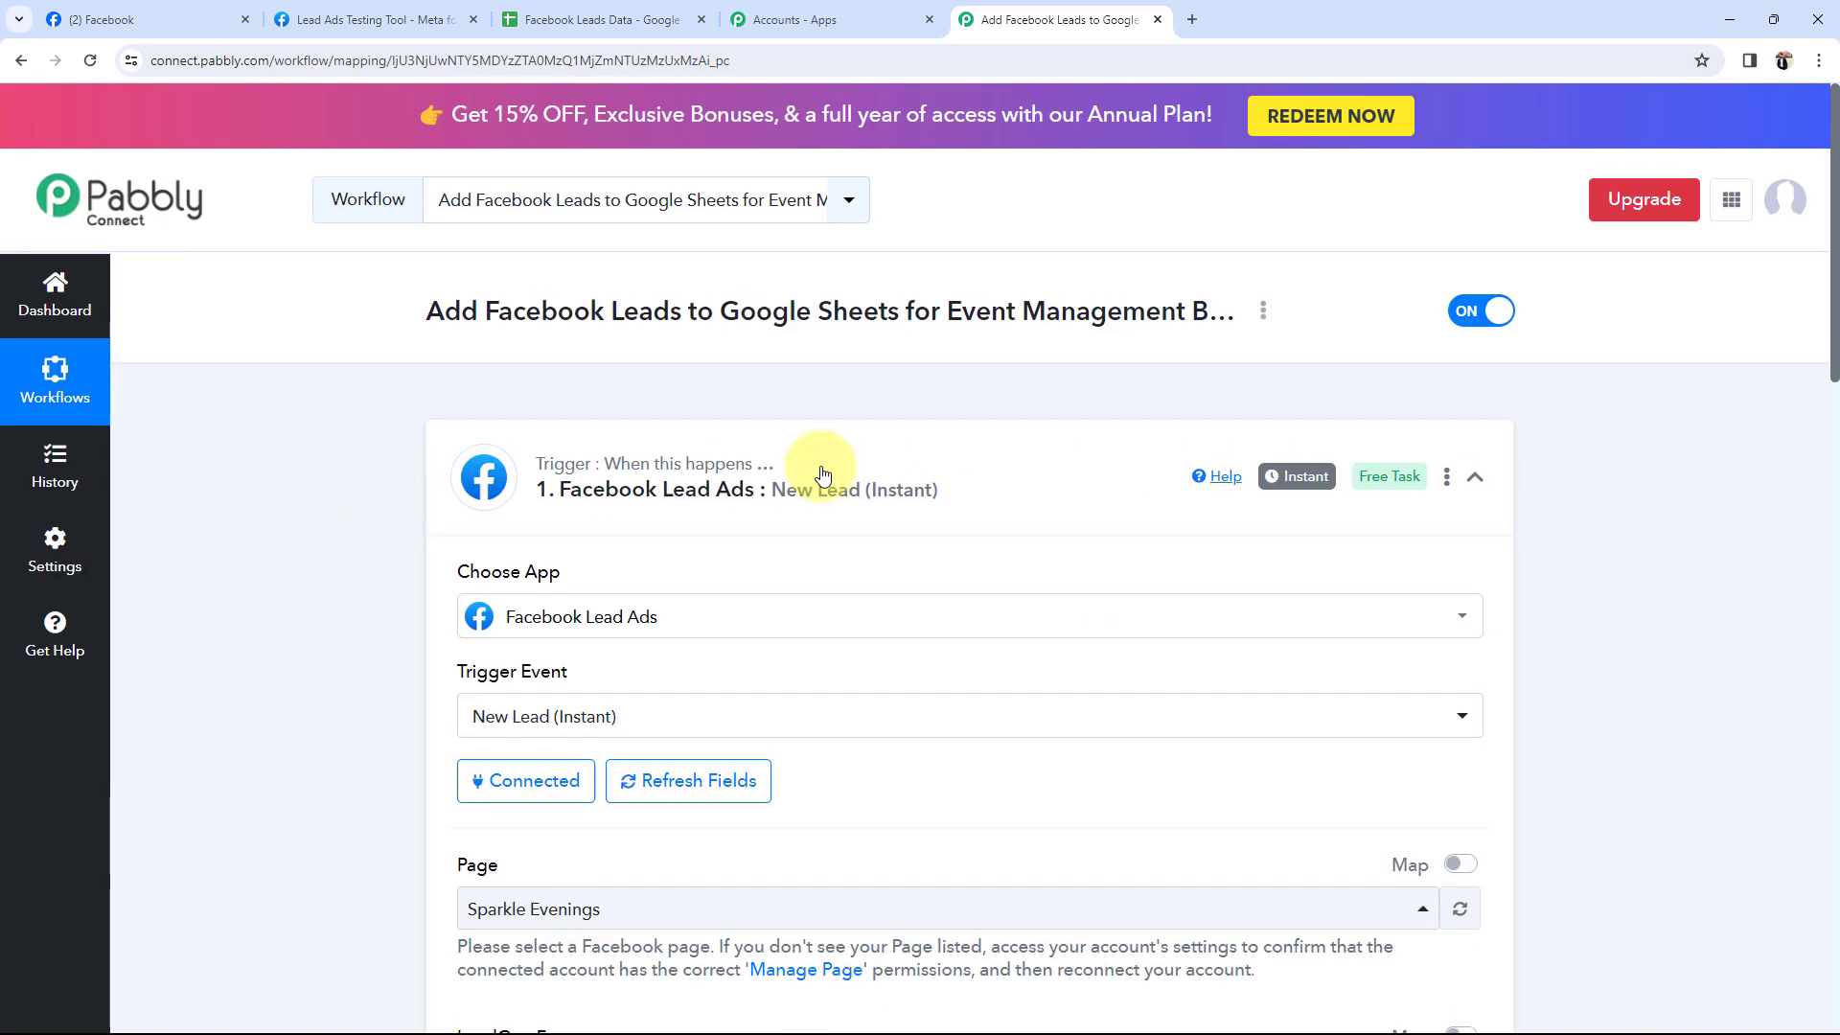
click(822, 474)
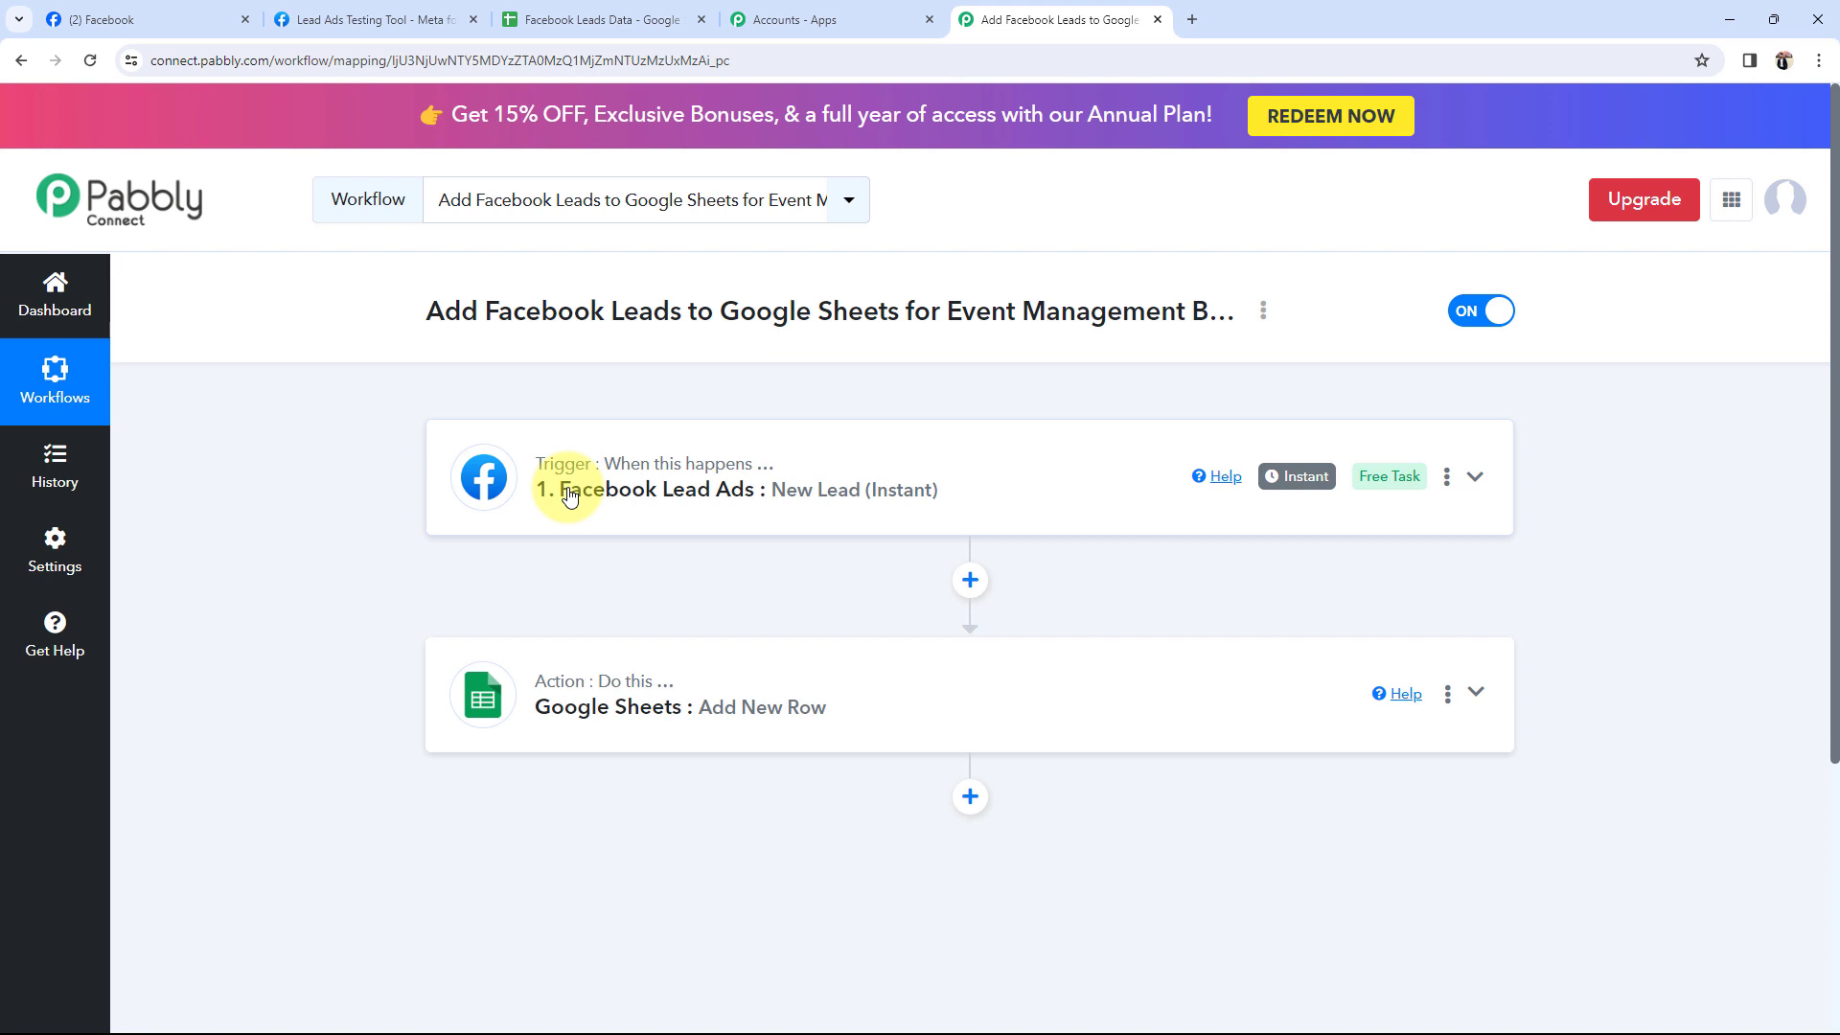
click(547, 676)
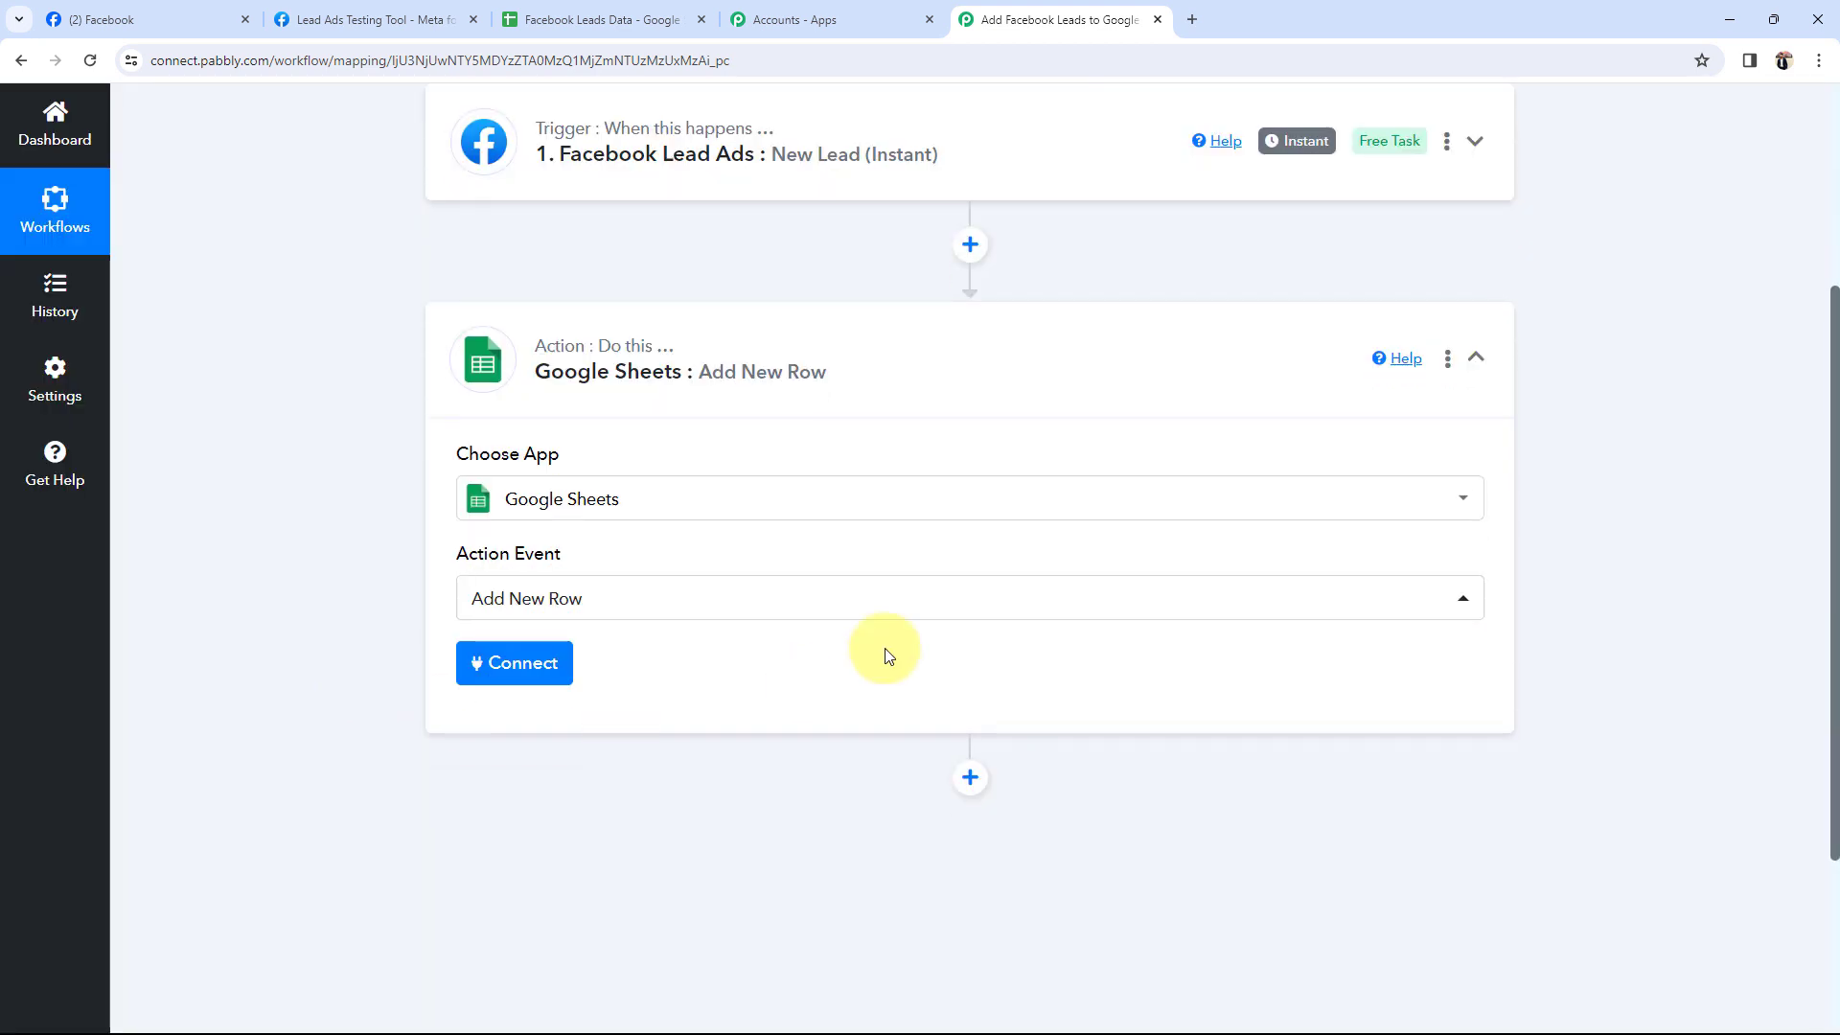
Add a new Google Sheets connection by signing in with Google and allowing Drive and Sheets access.
click(529, 655)
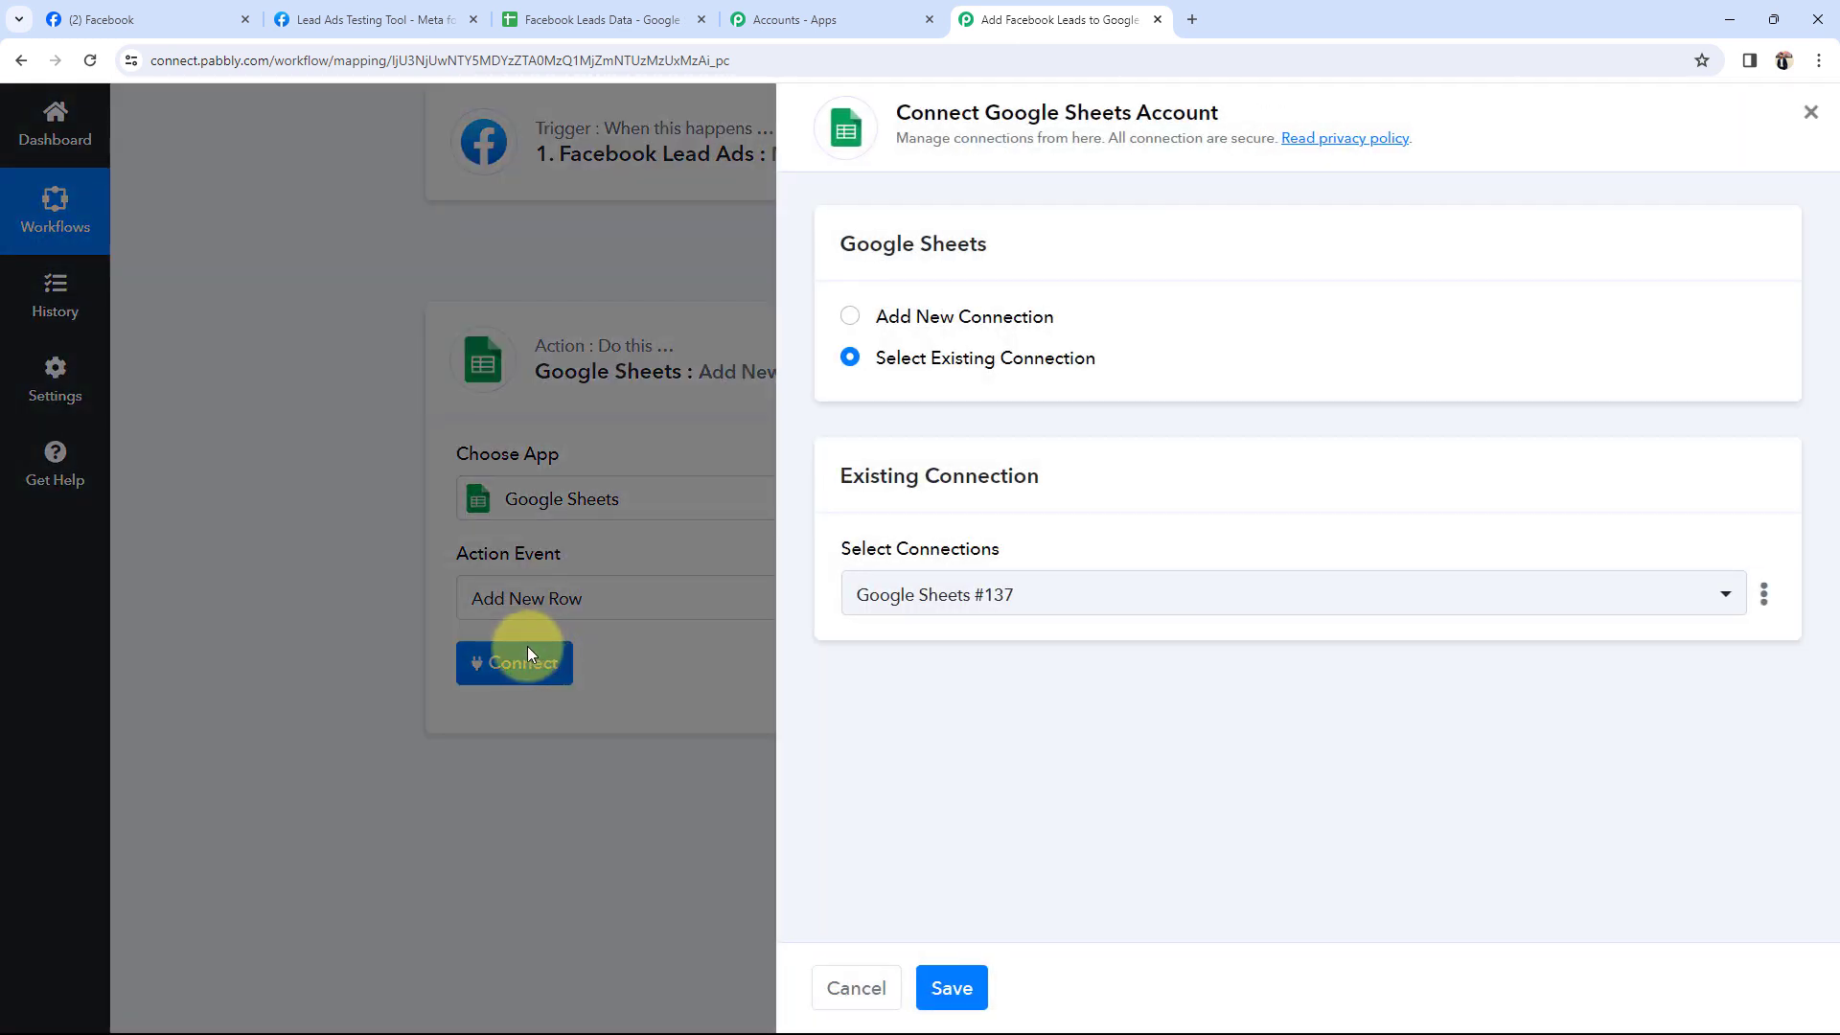
click(850, 316)
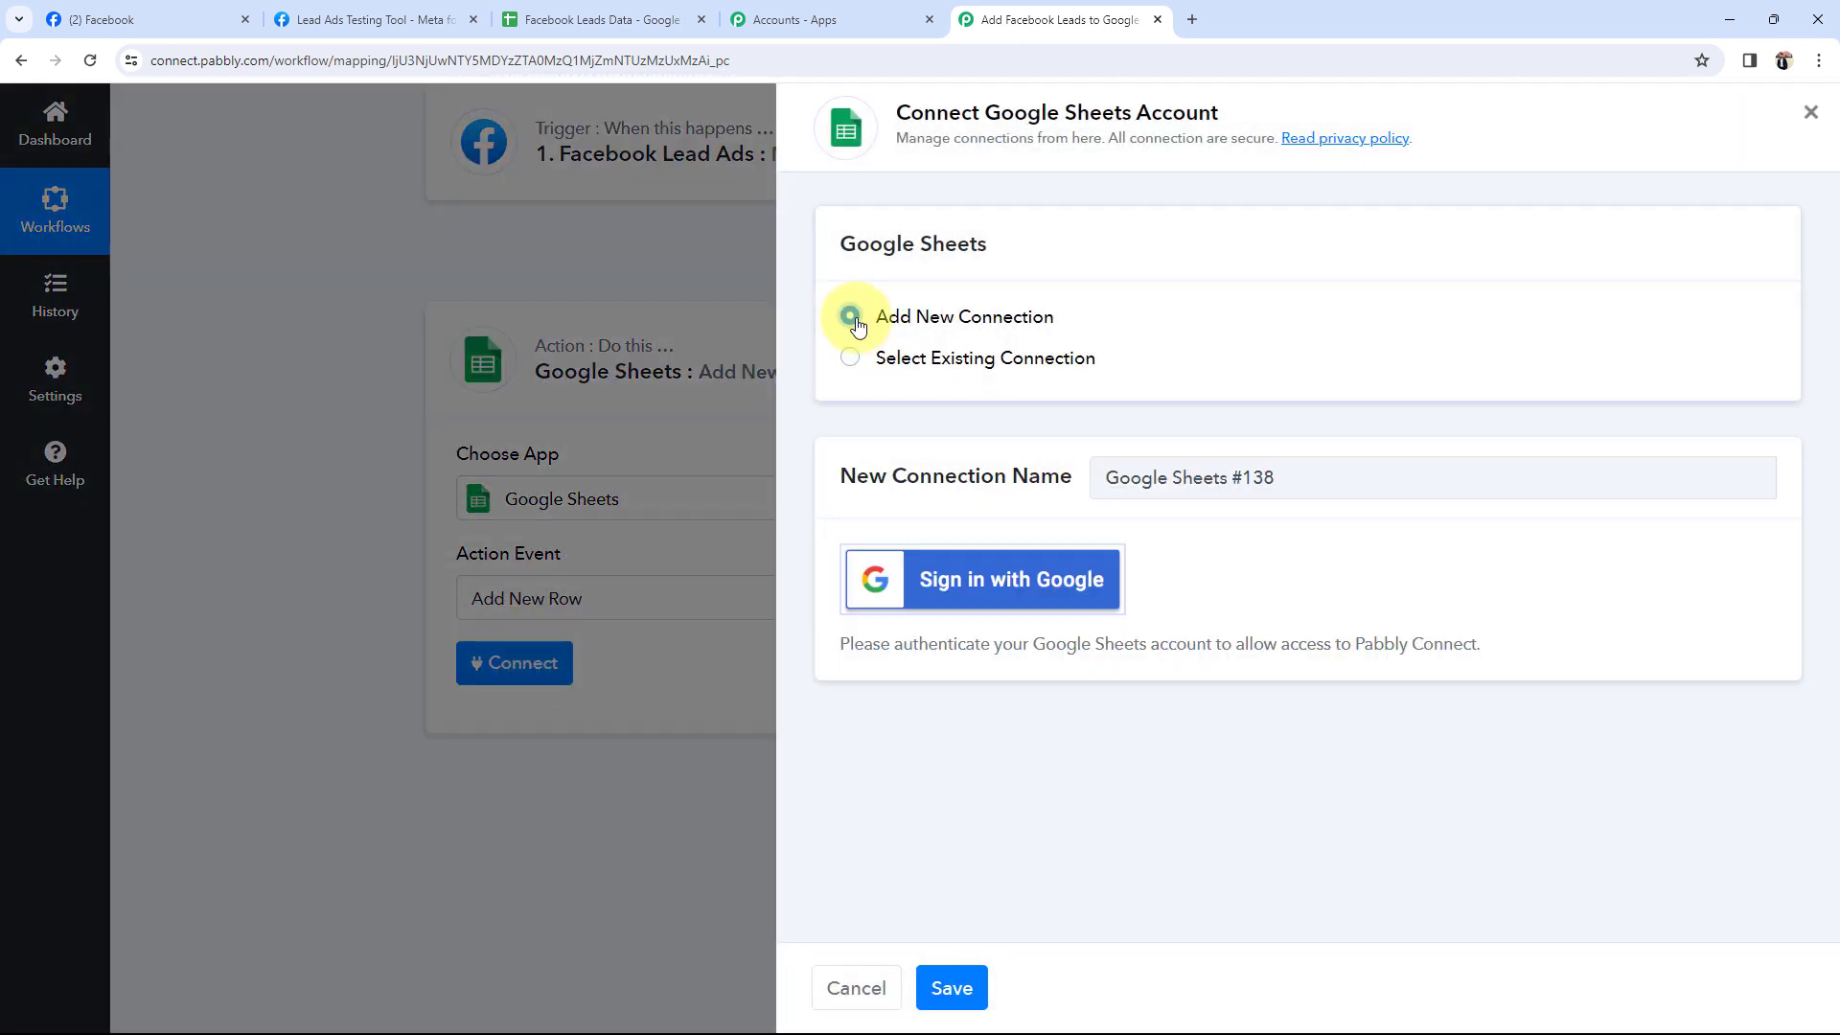
click(916, 567)
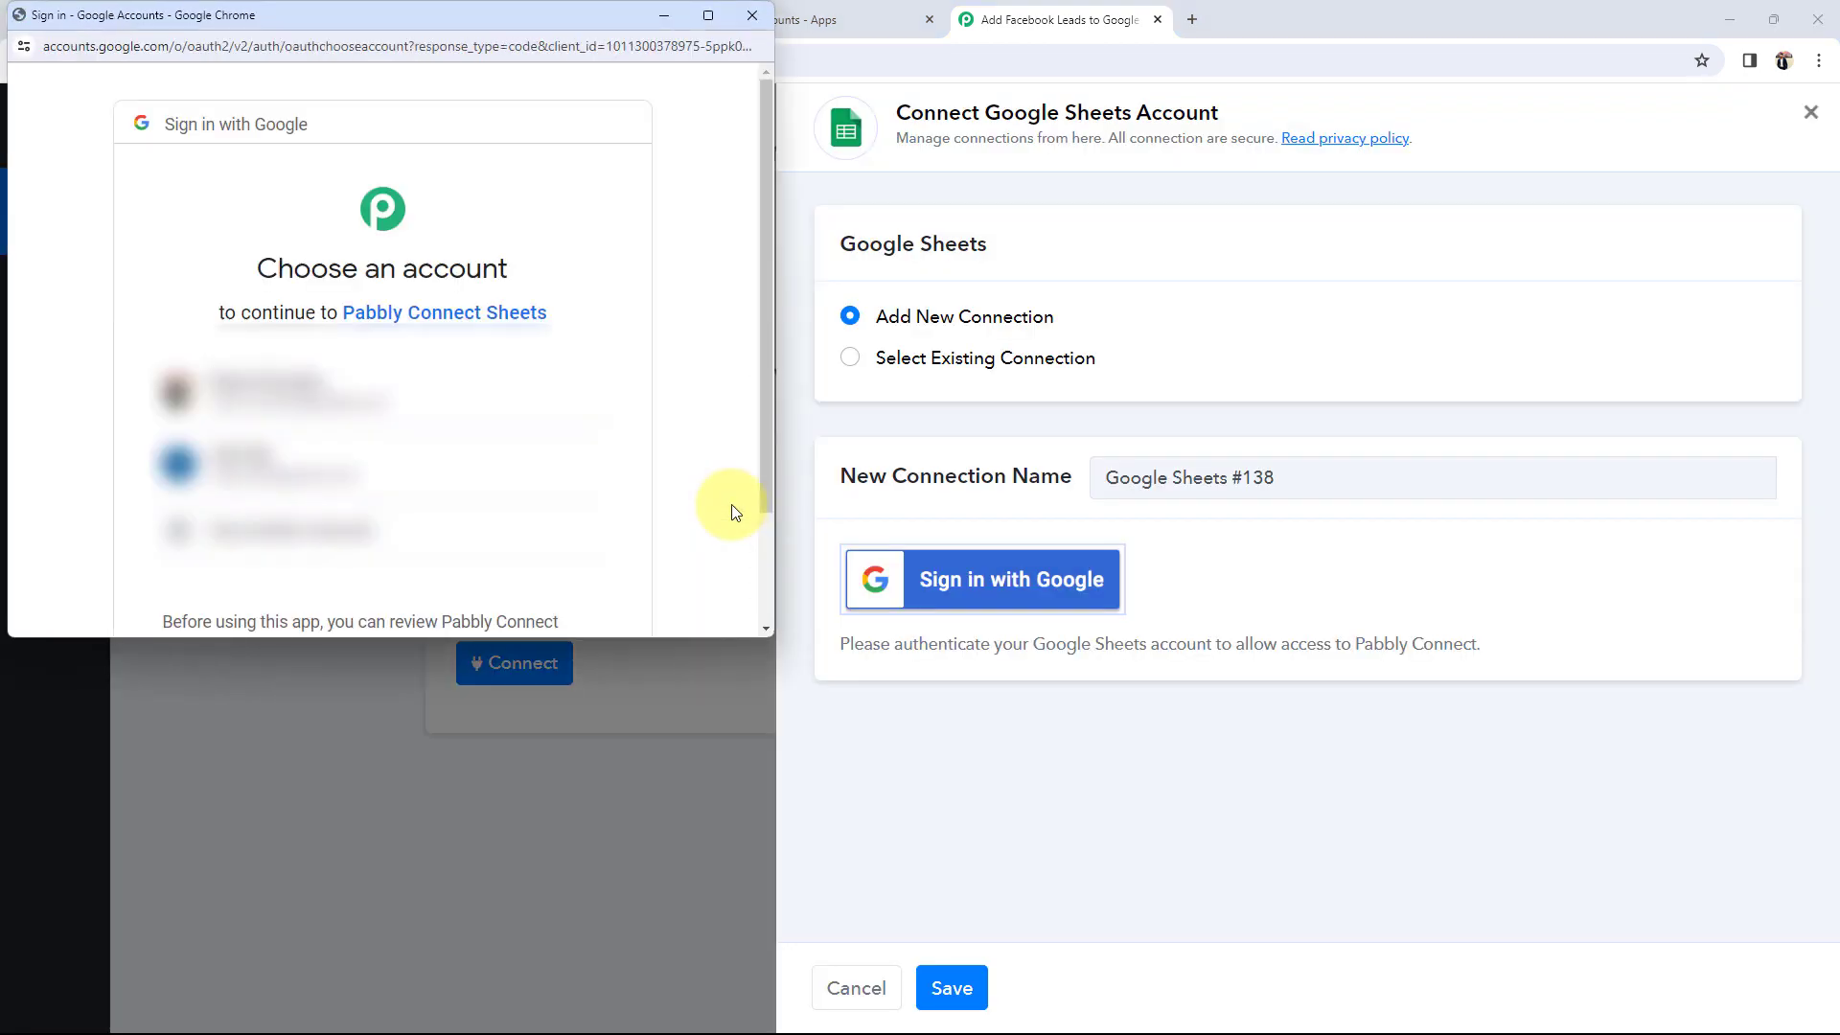
click(328, 390)
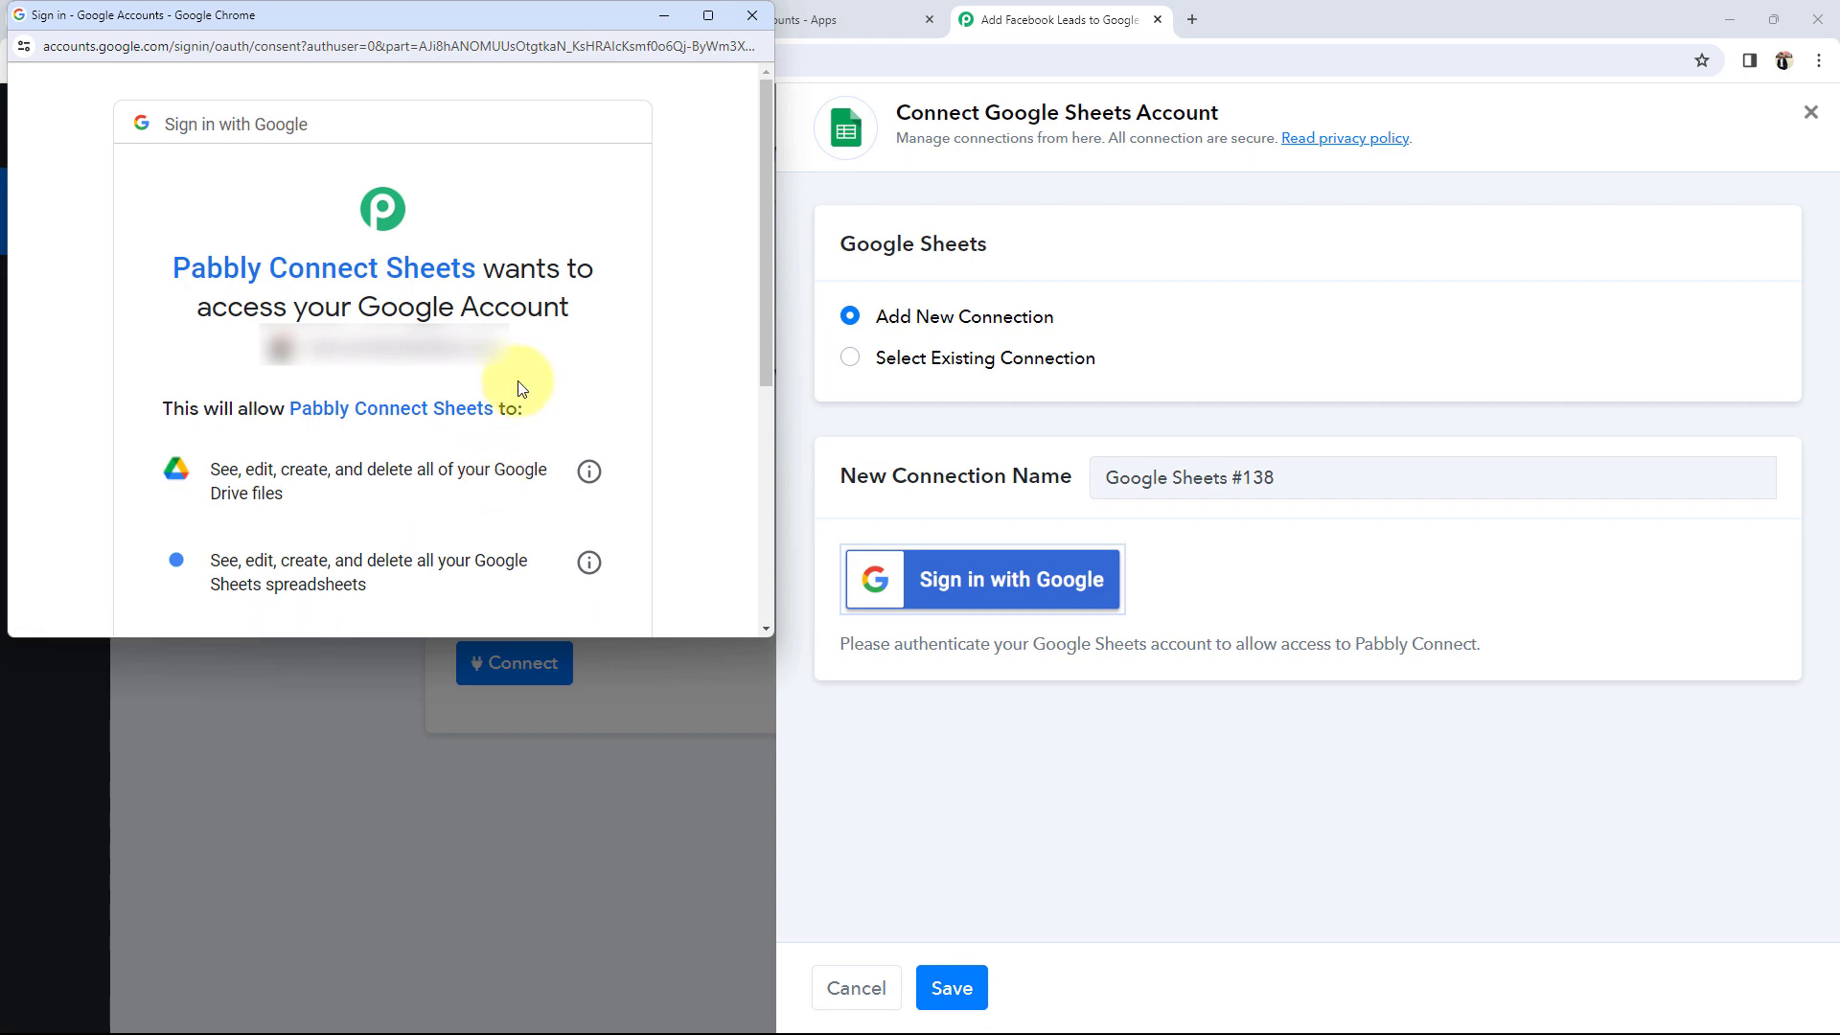
scroll(479, 422, down, 5)
click(508, 469)
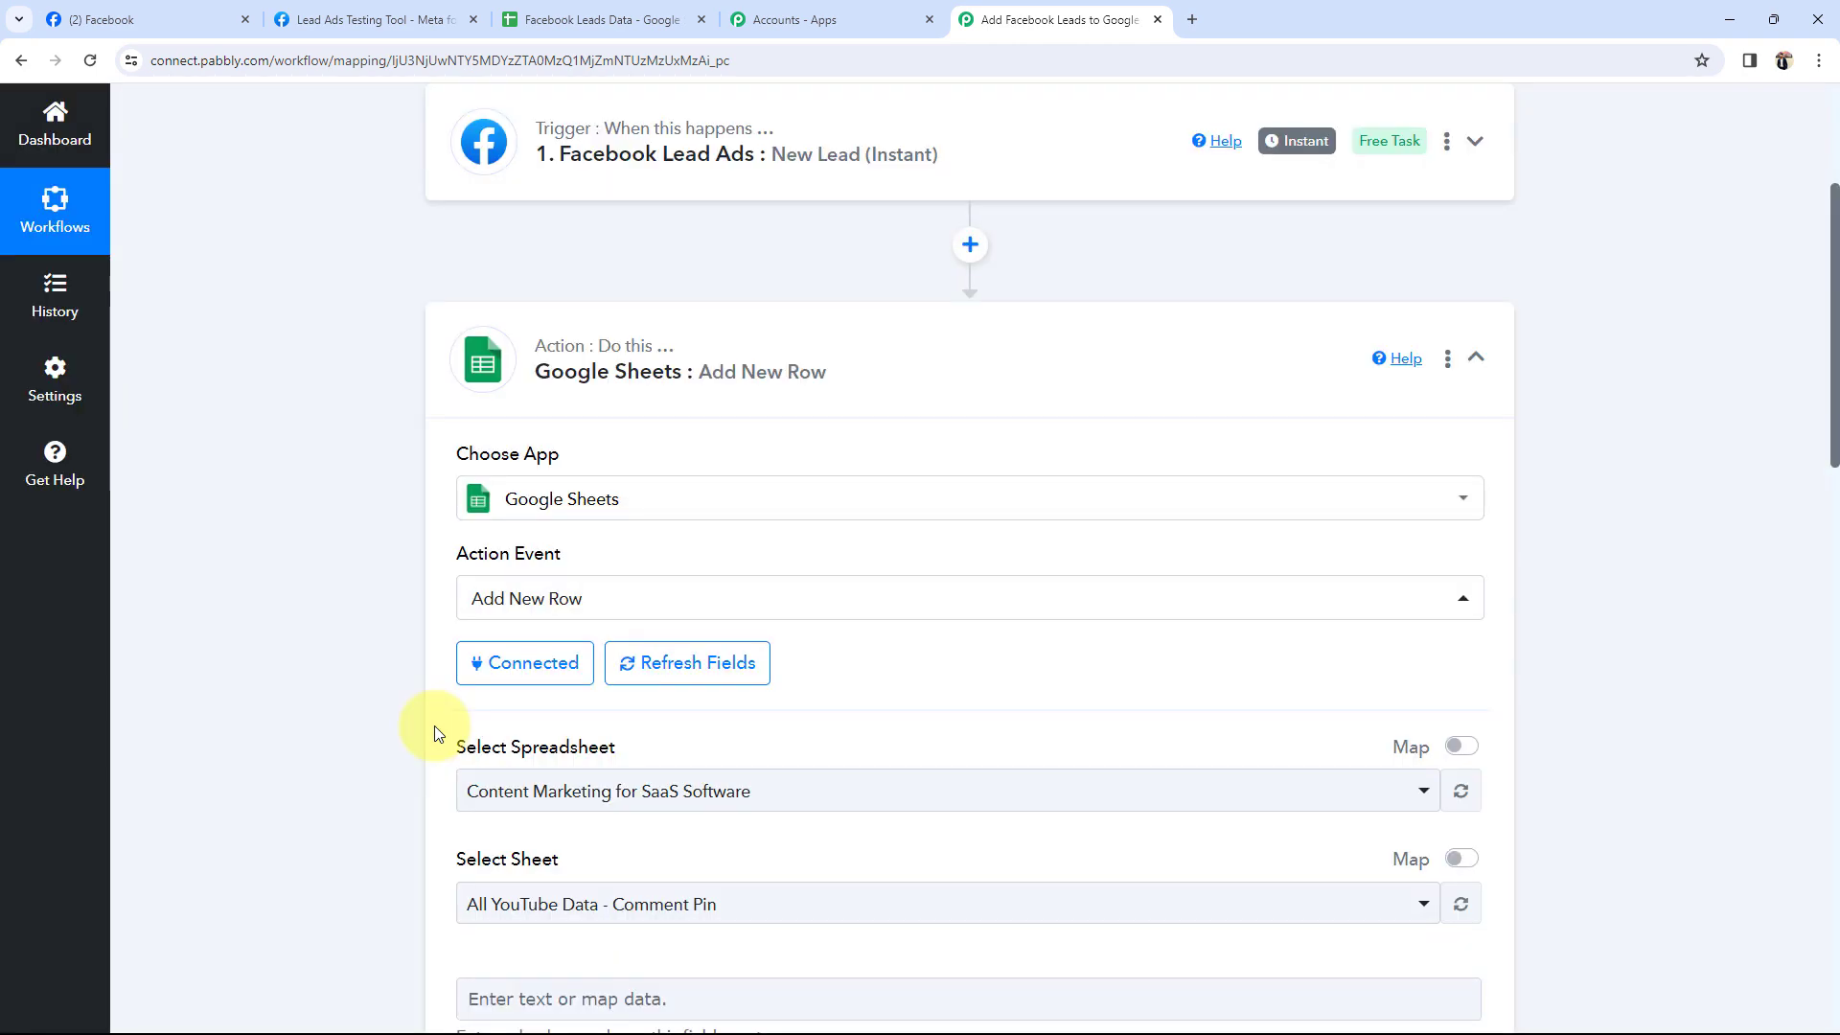
Choose the Facebook Leads Data spreadsheet and check its empty rows below the headers.
scroll(349, 678, down, 5)
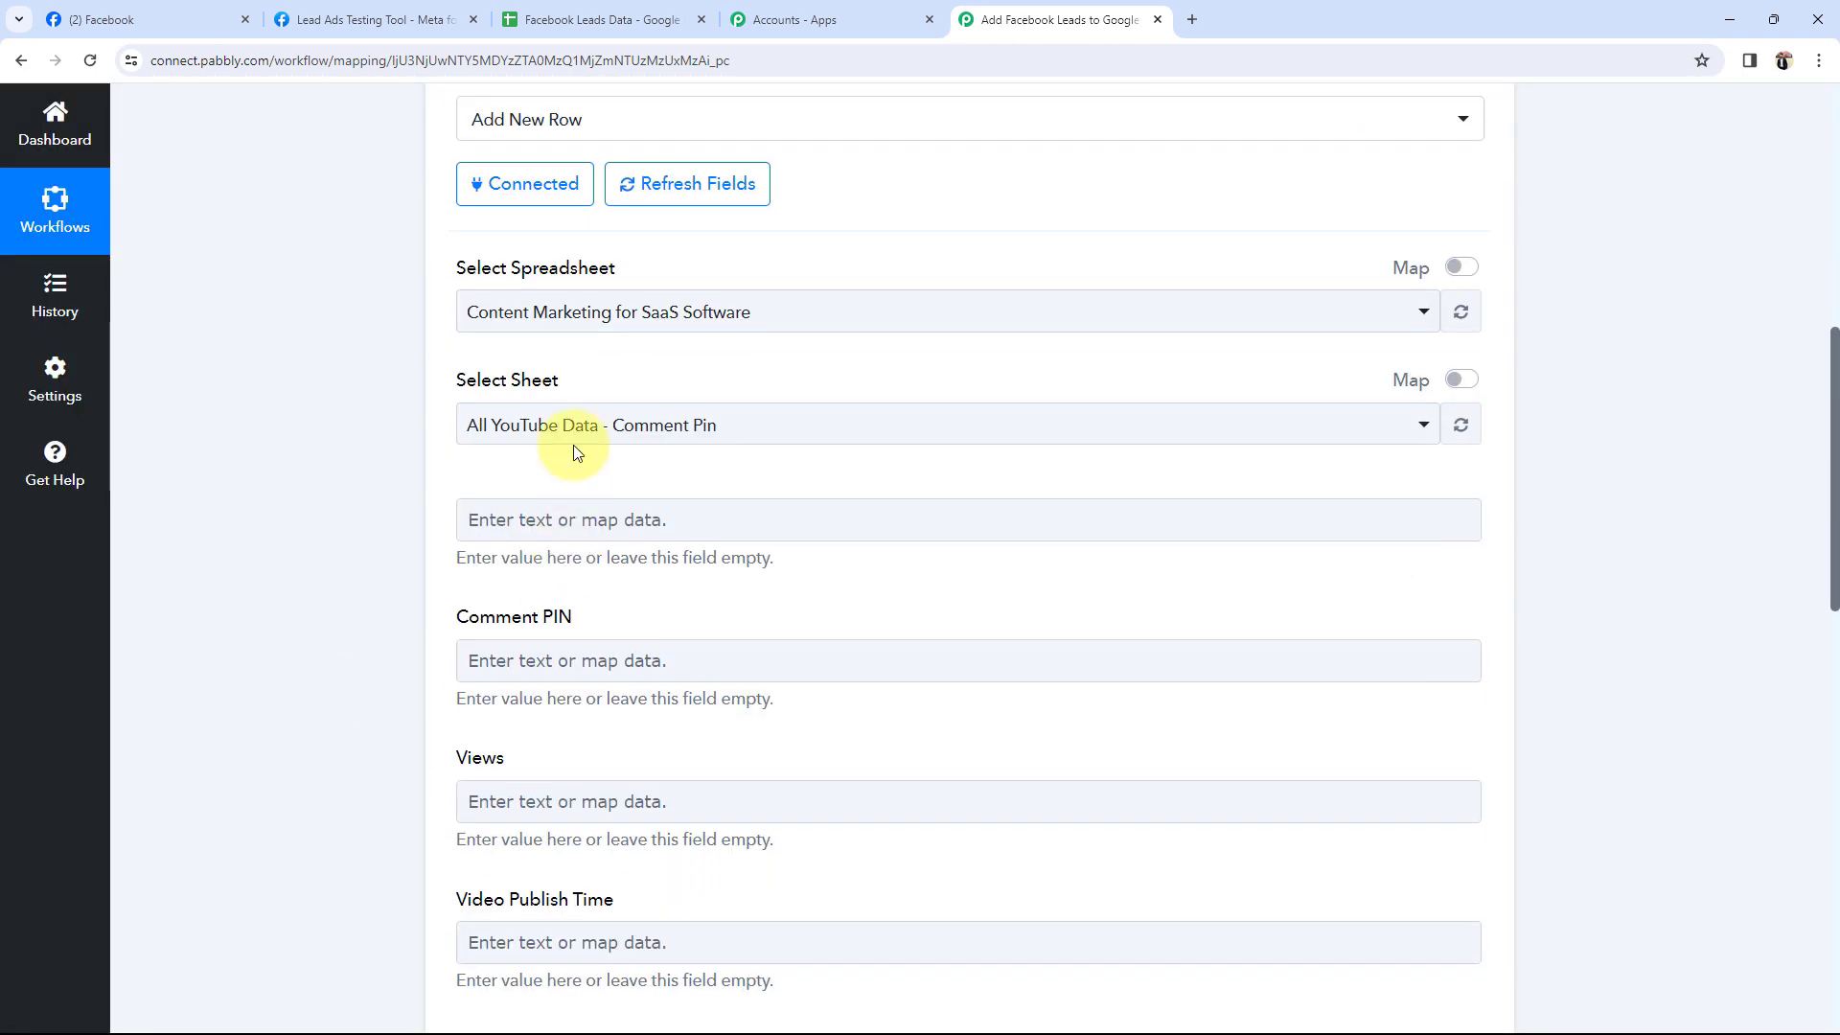
drag(475, 268, 606, 269)
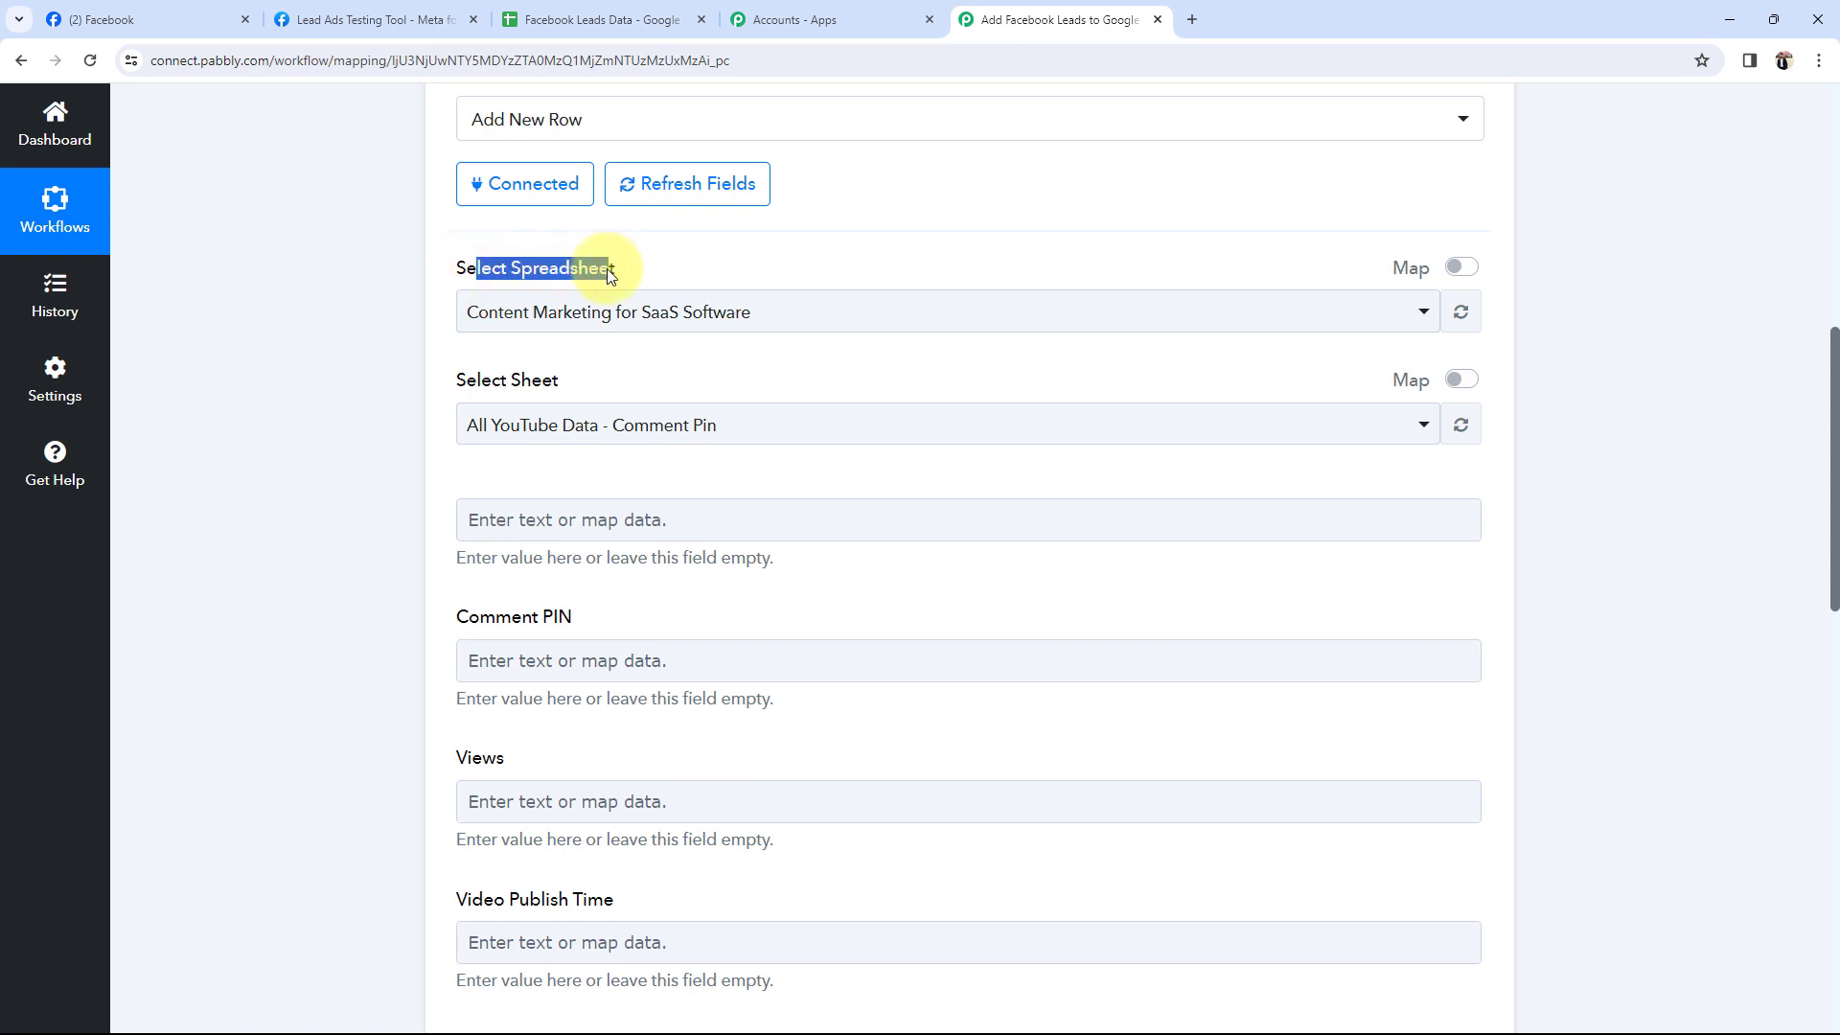
click(349, 314)
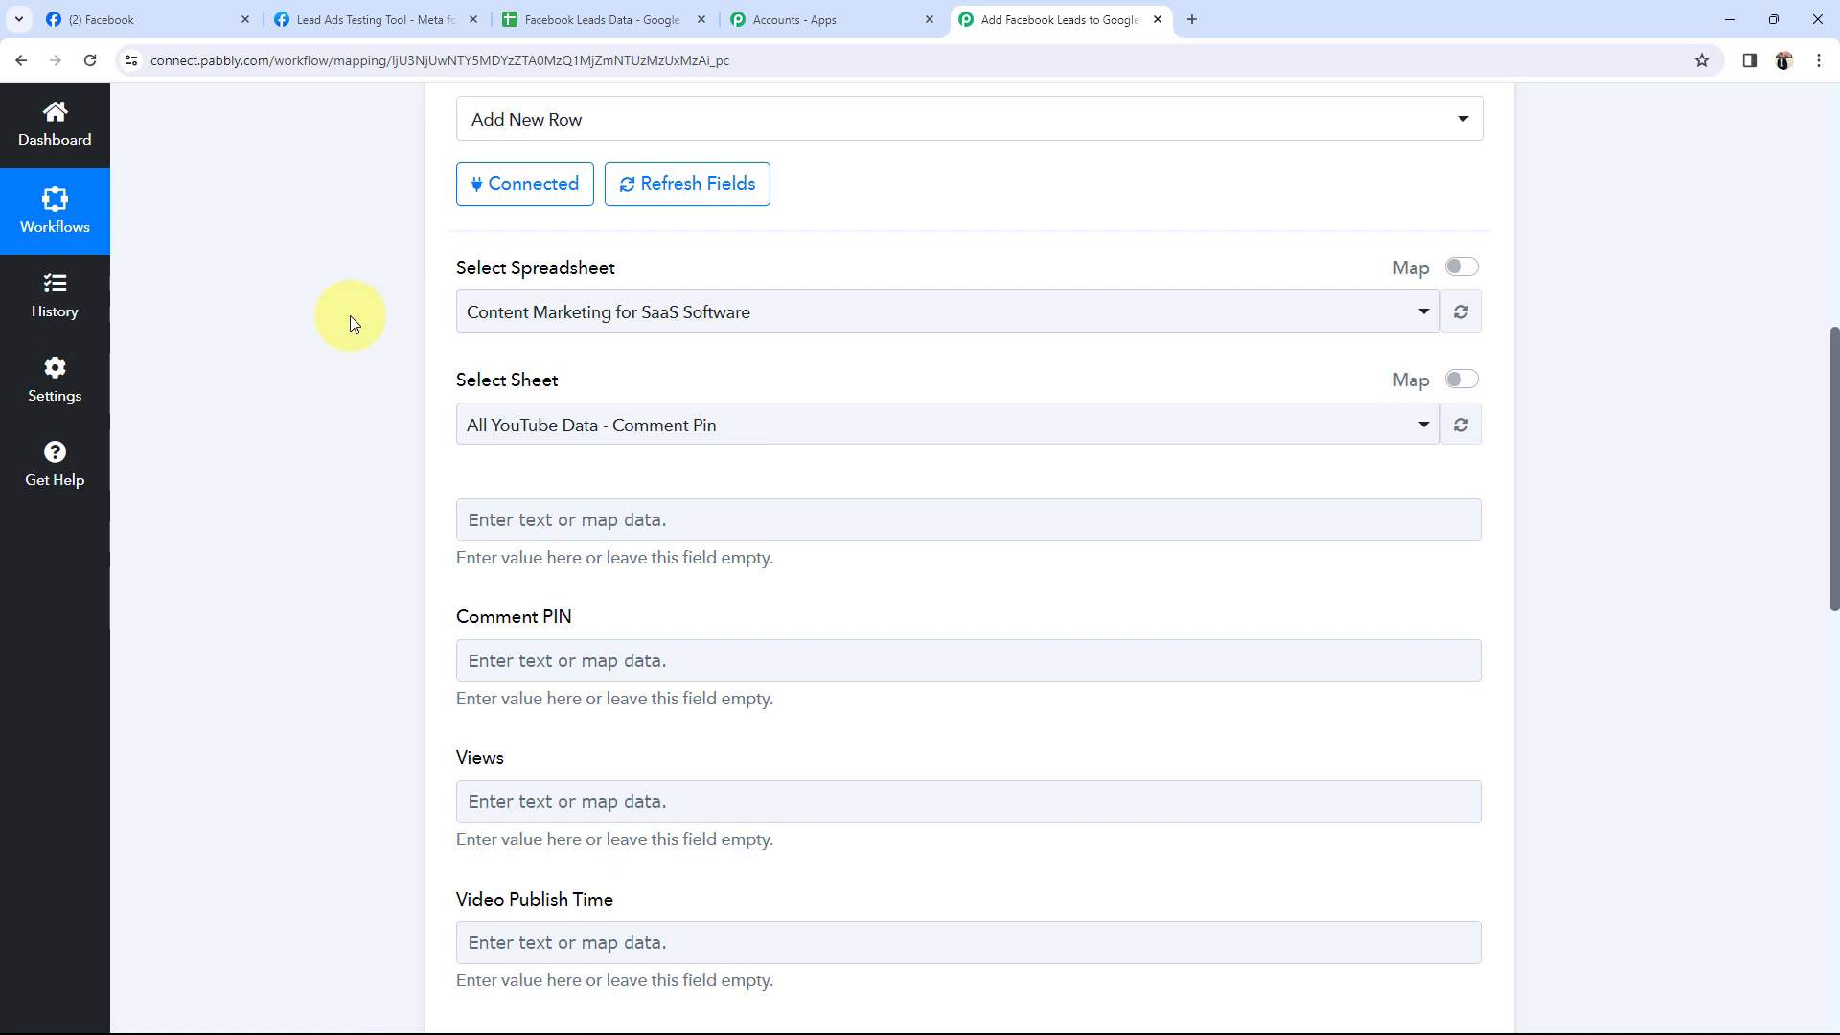
click(484, 312)
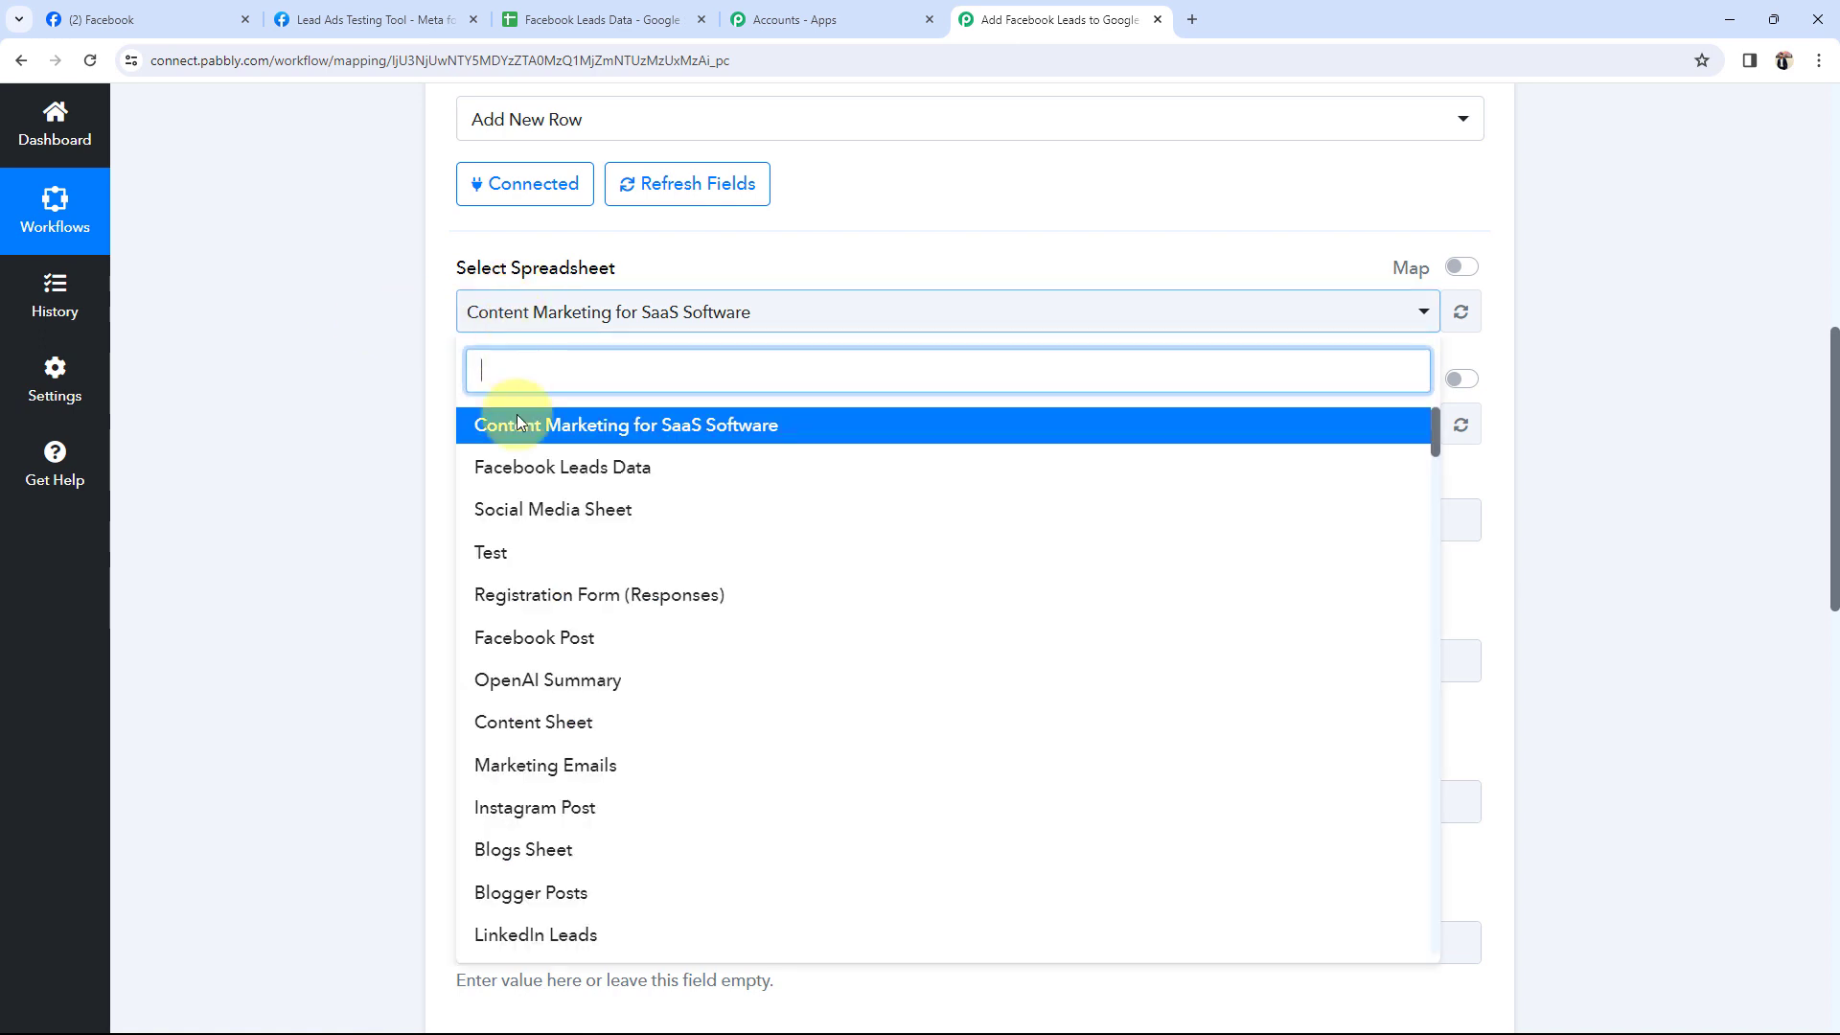
click(515, 466)
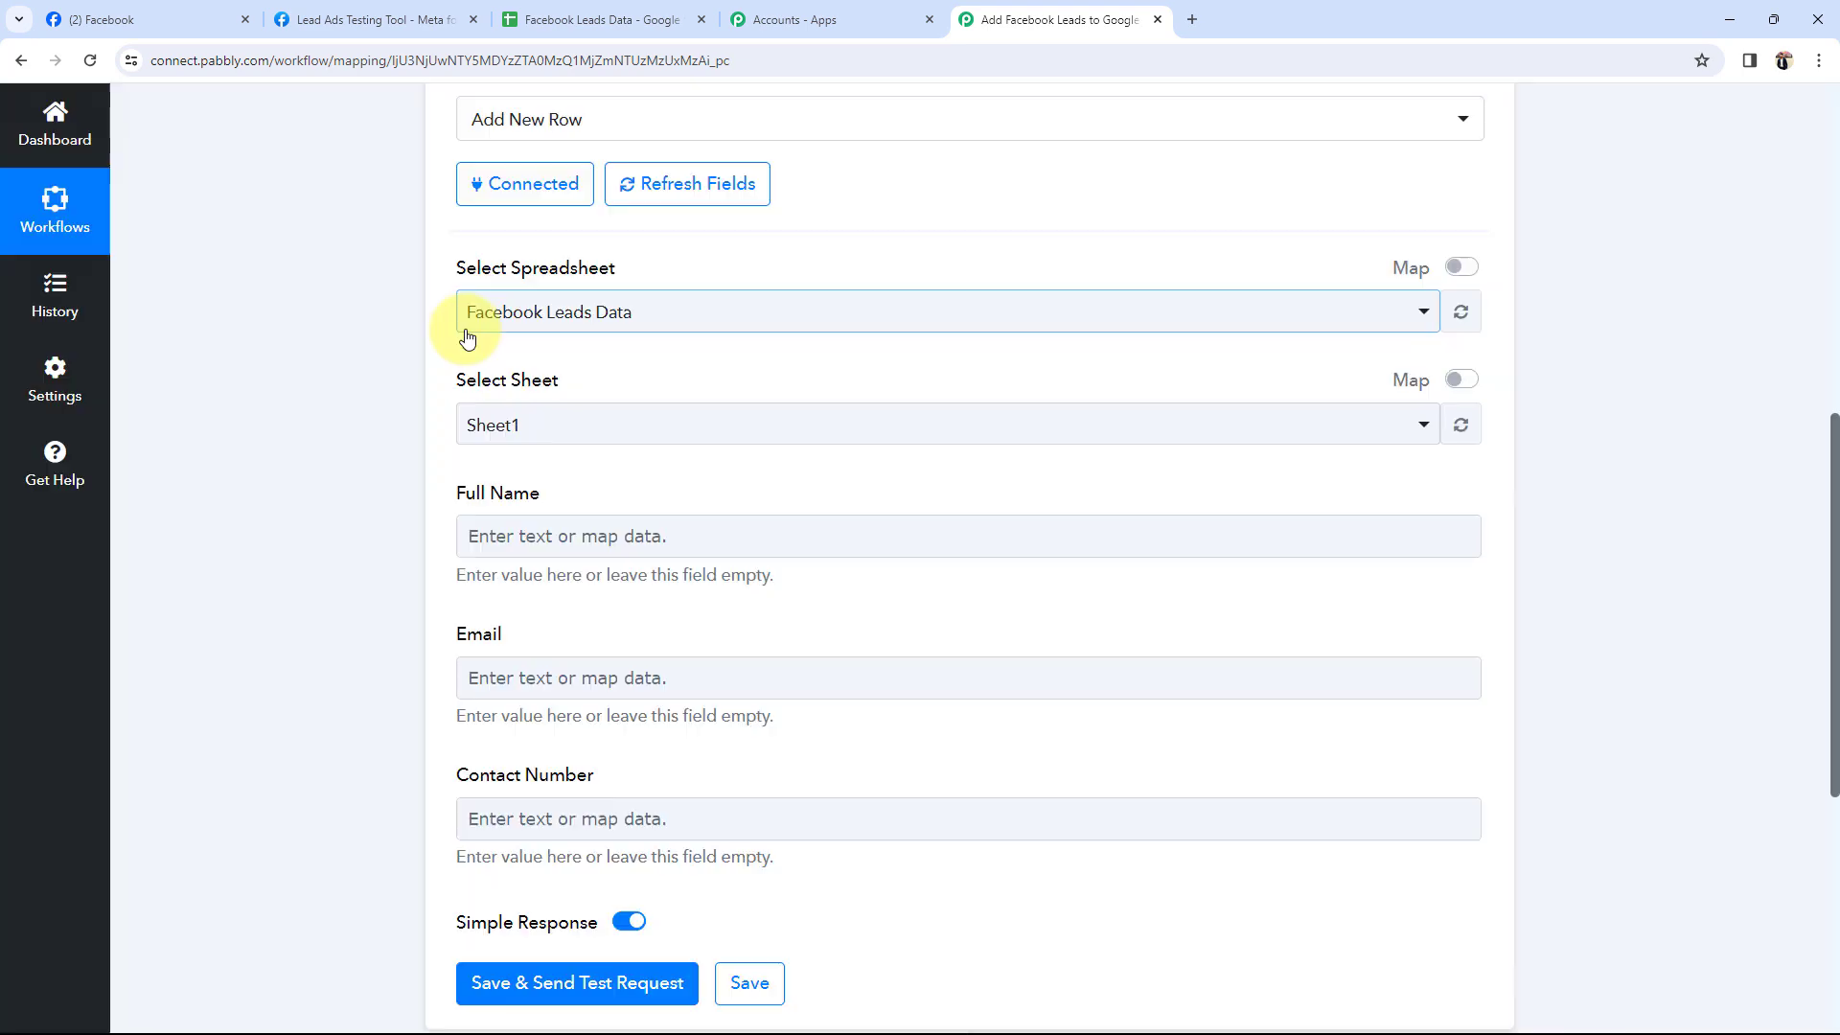
click(666, 20)
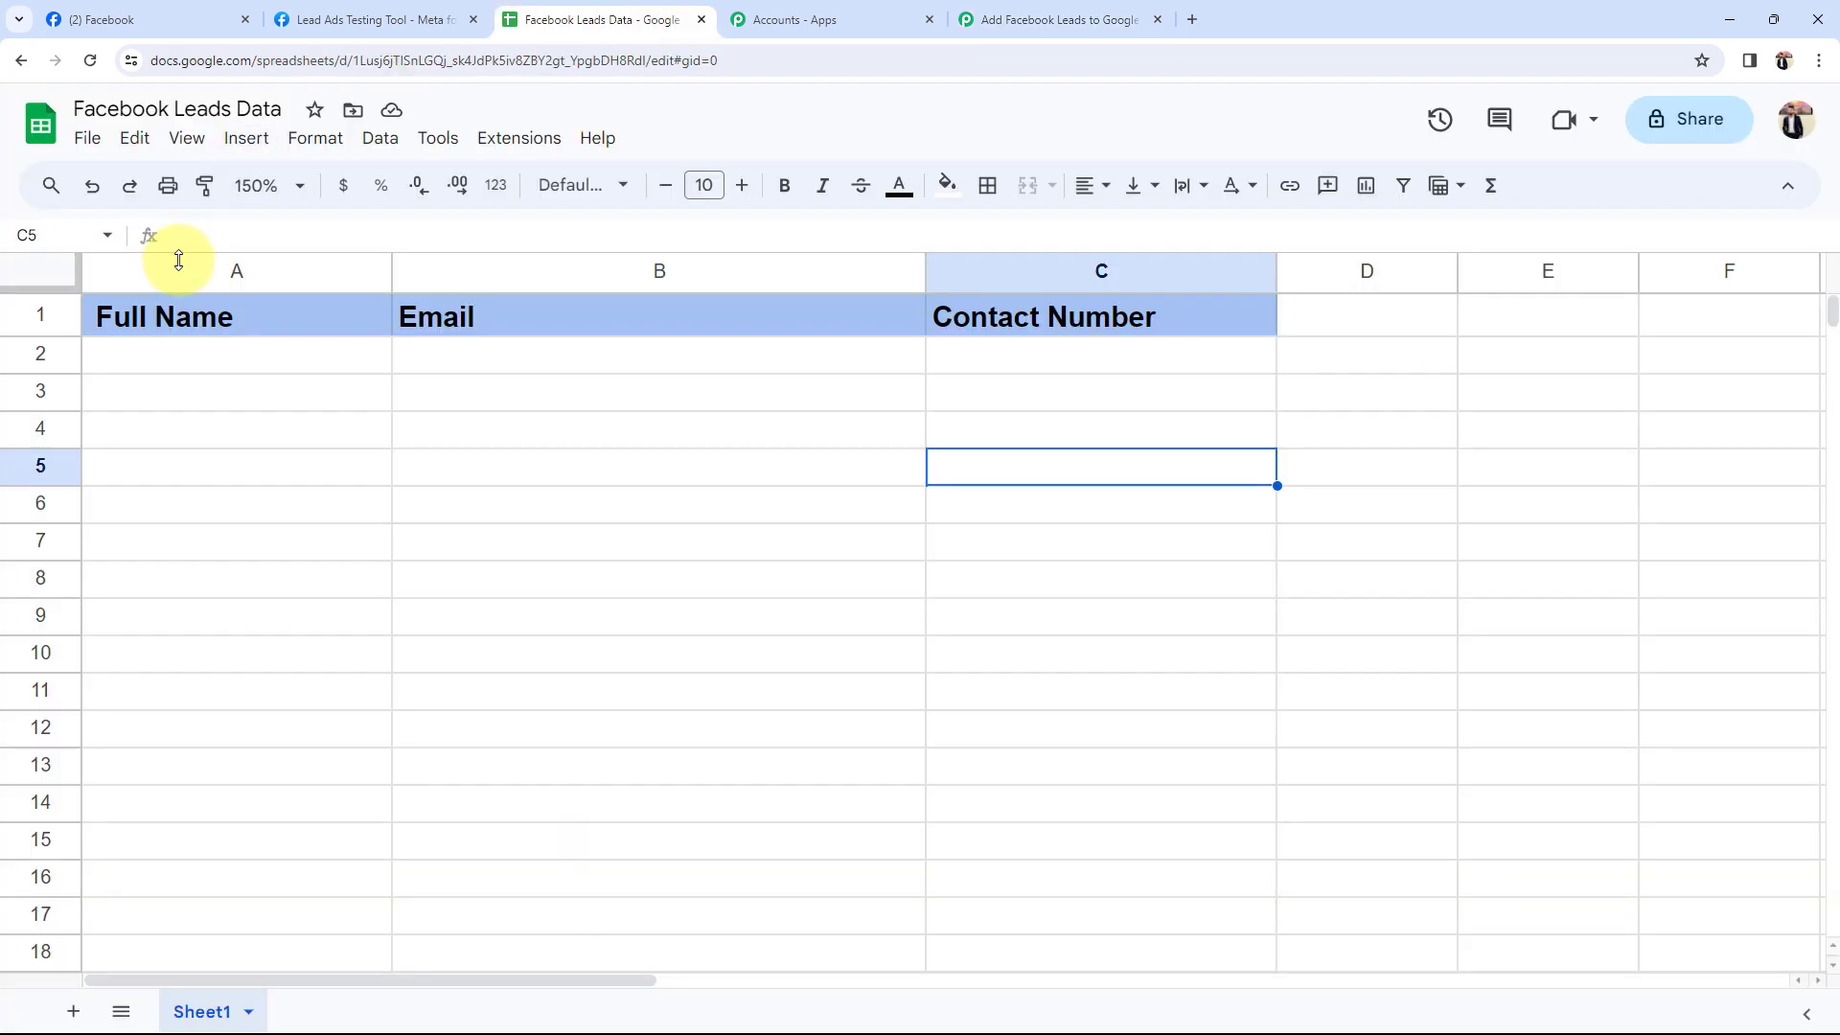
click(169, 386)
click(1035, 19)
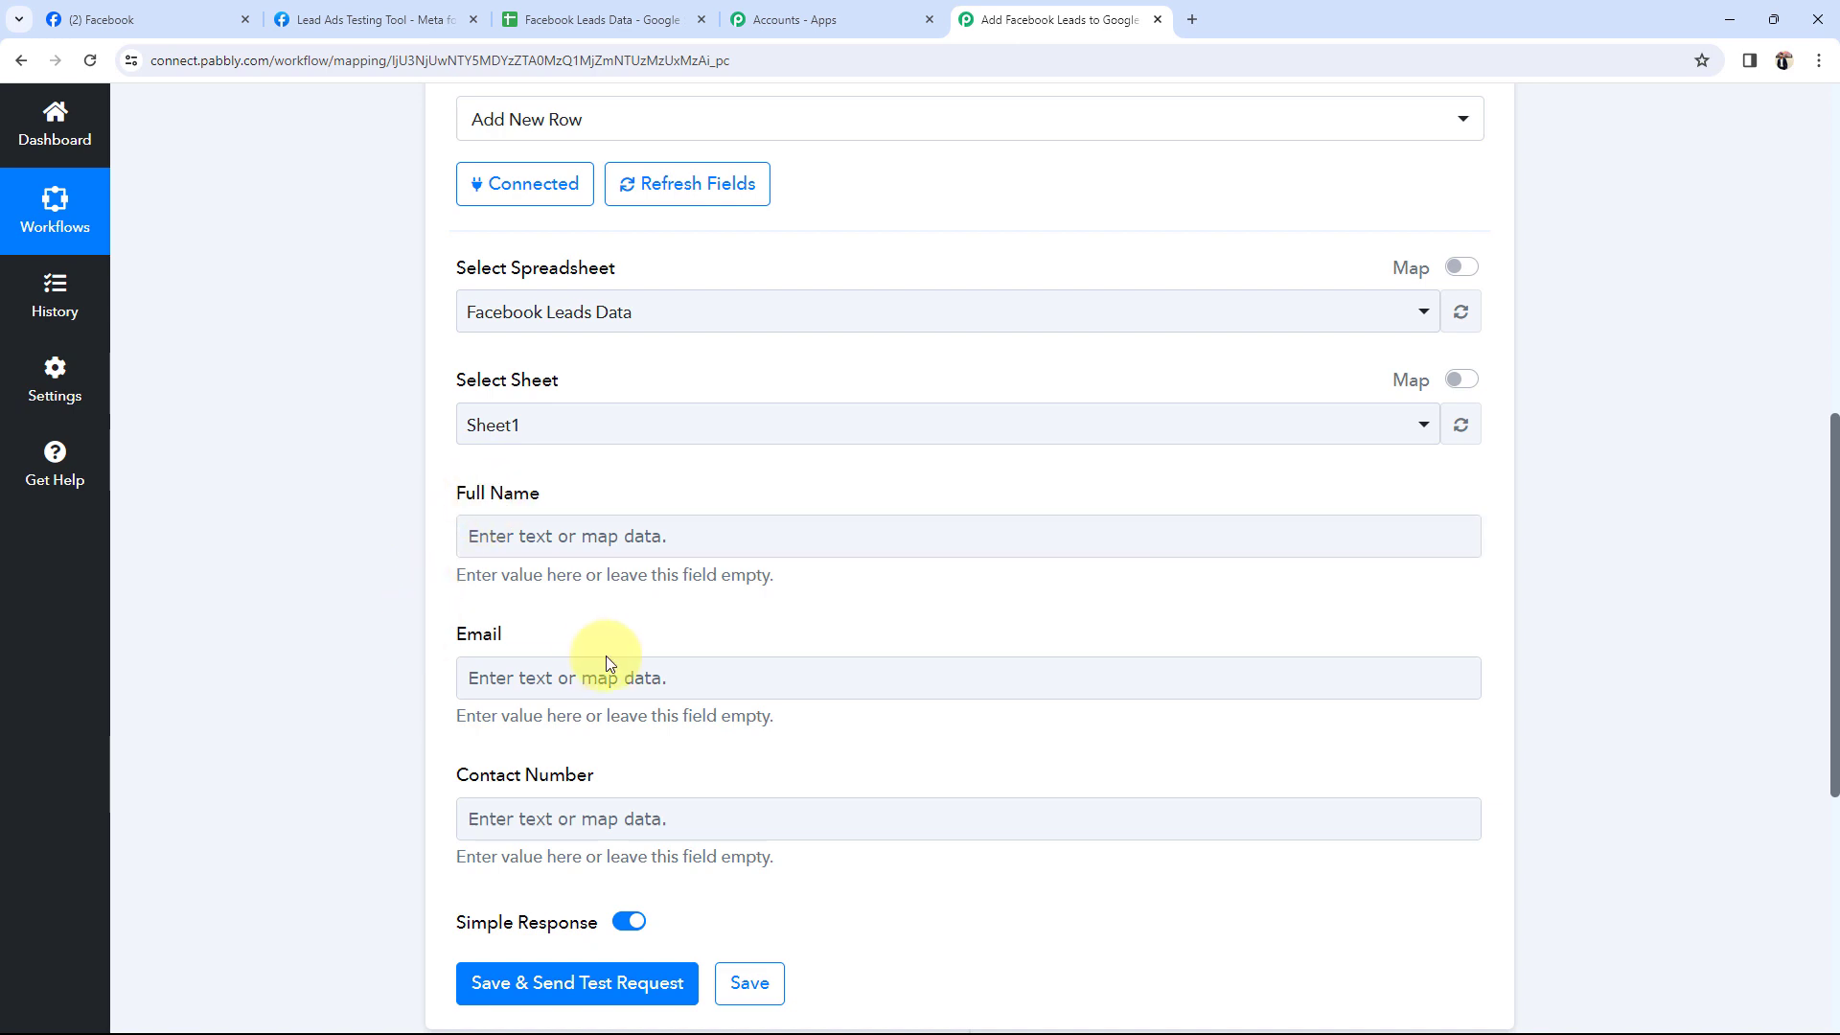
Select Sheet1 as the target sheet and open the lead data choices for Full Name.
click(488, 436)
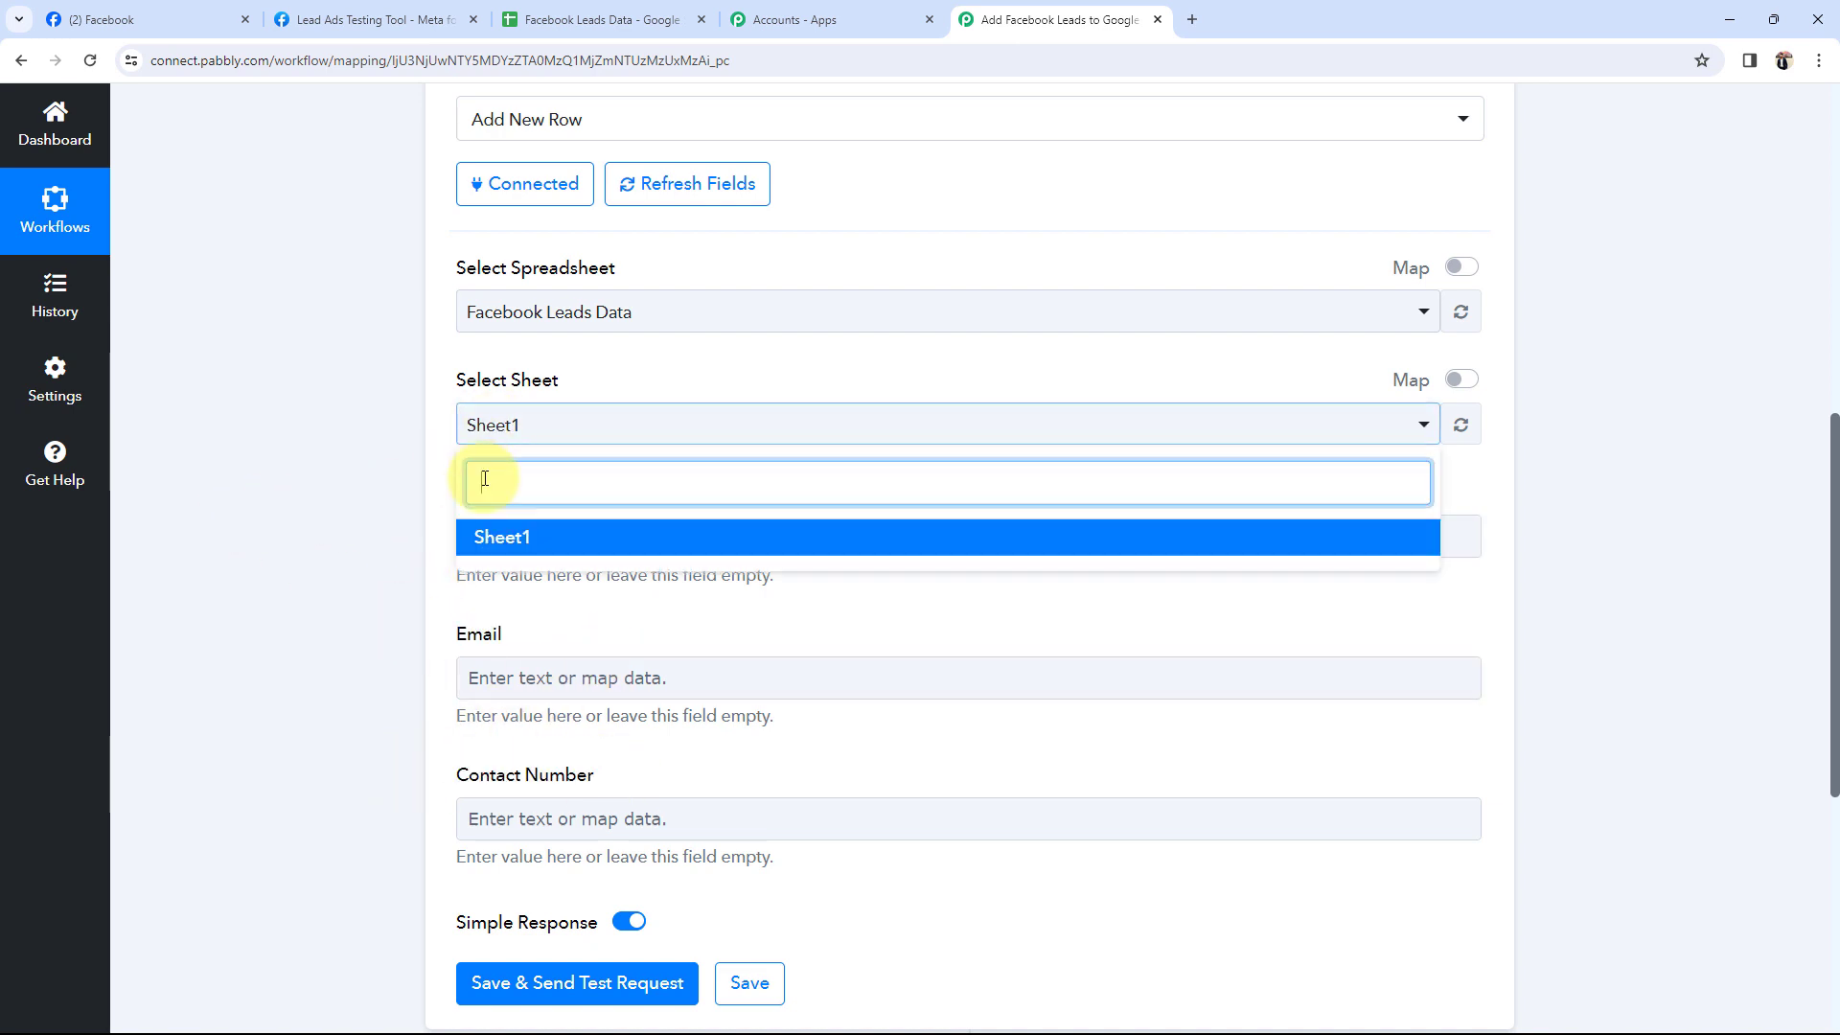
click(512, 539)
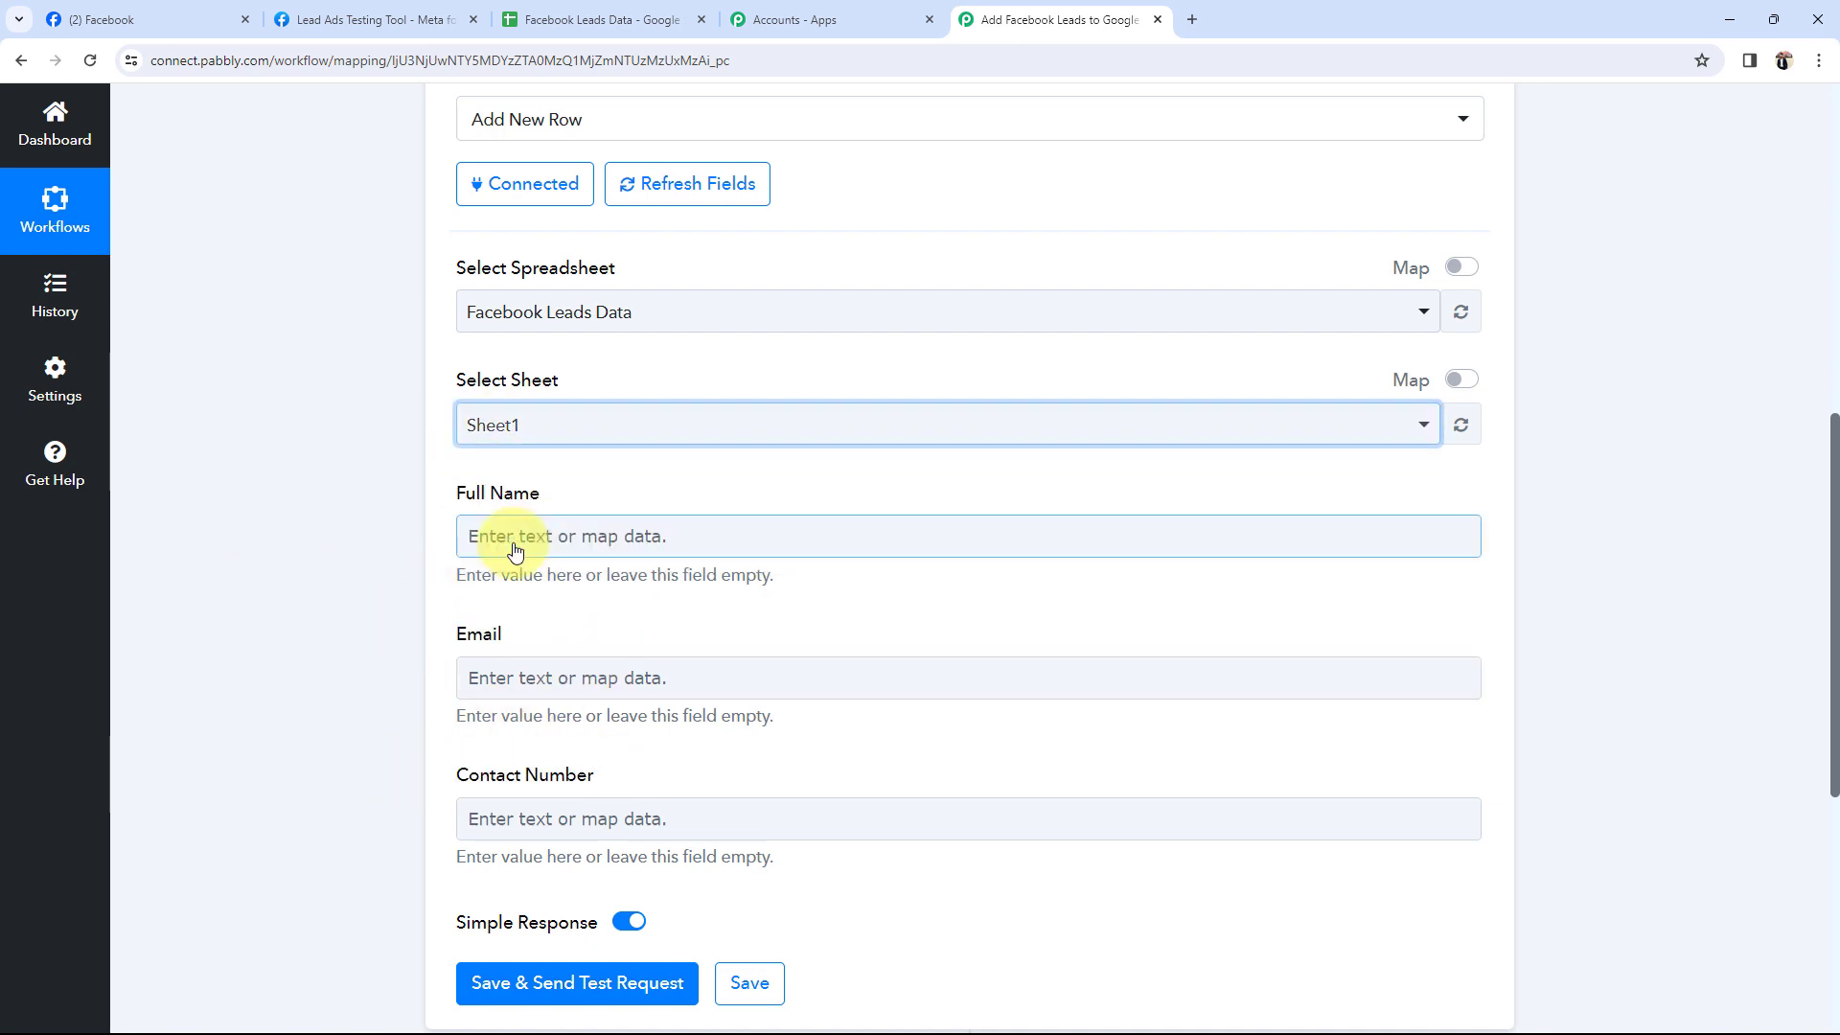
click(616, 11)
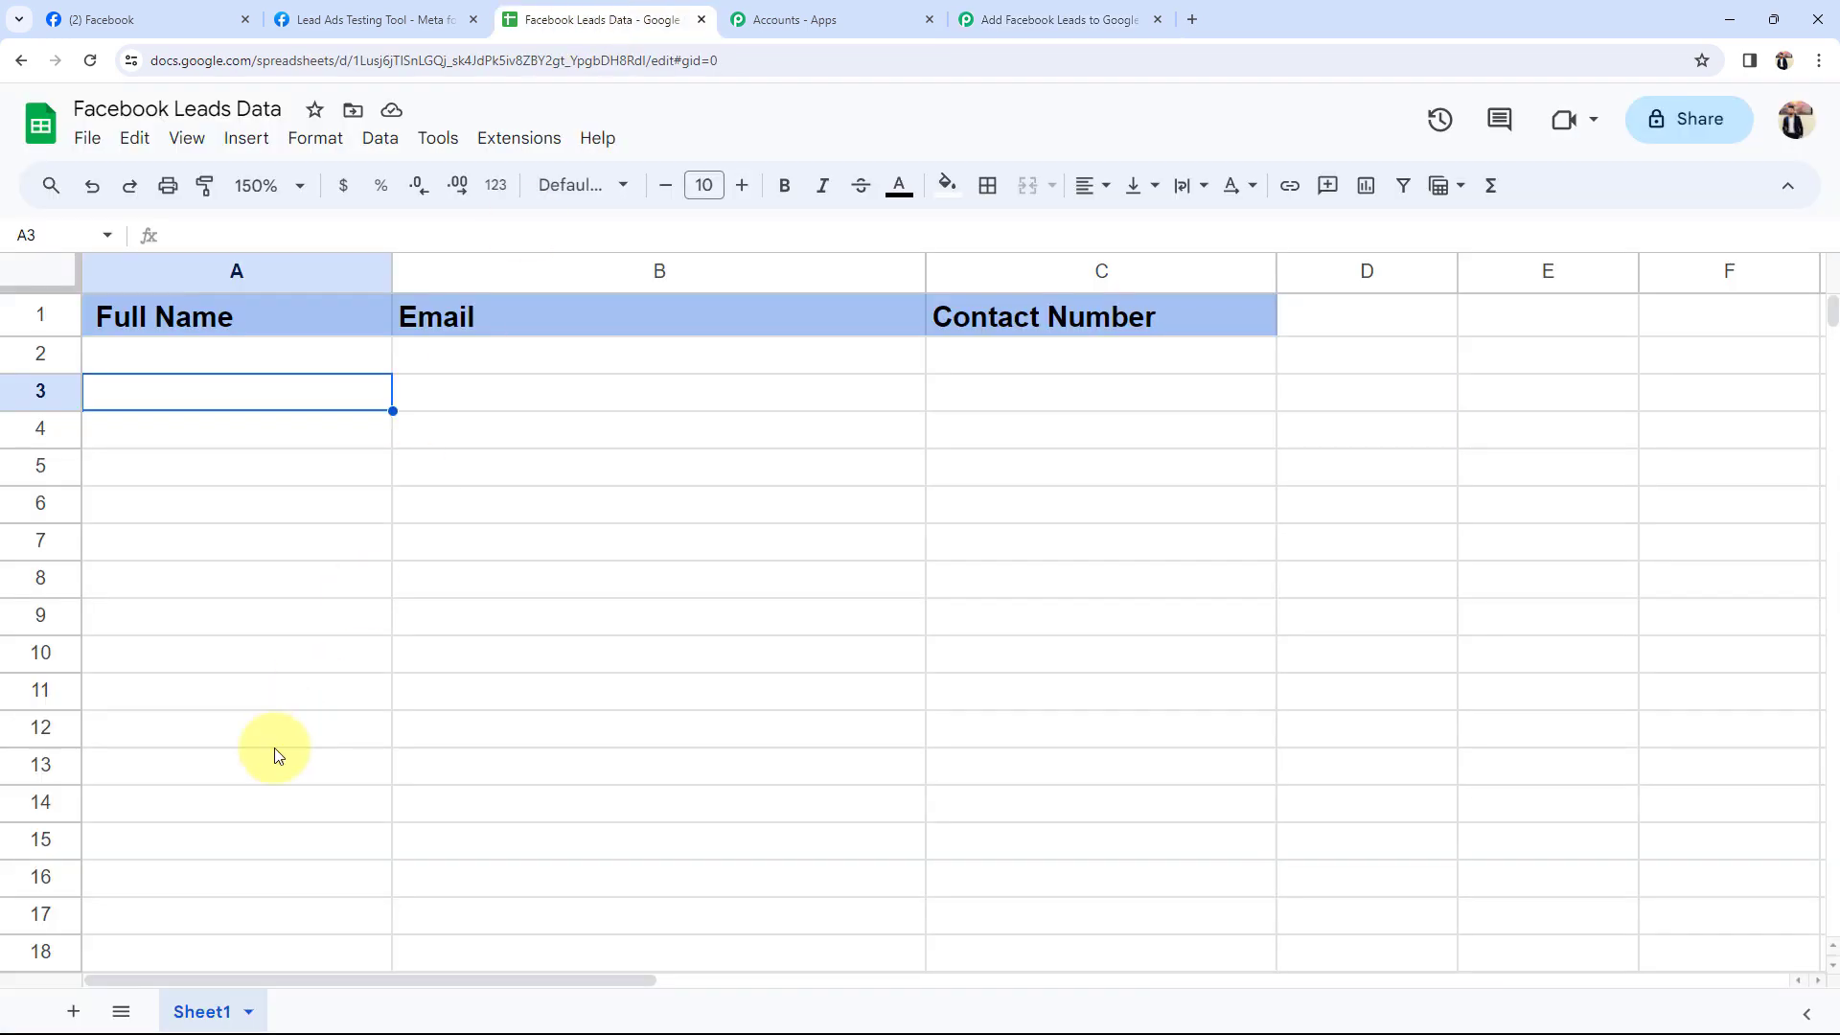
click(1006, 31)
scroll(402, 575, down, 2)
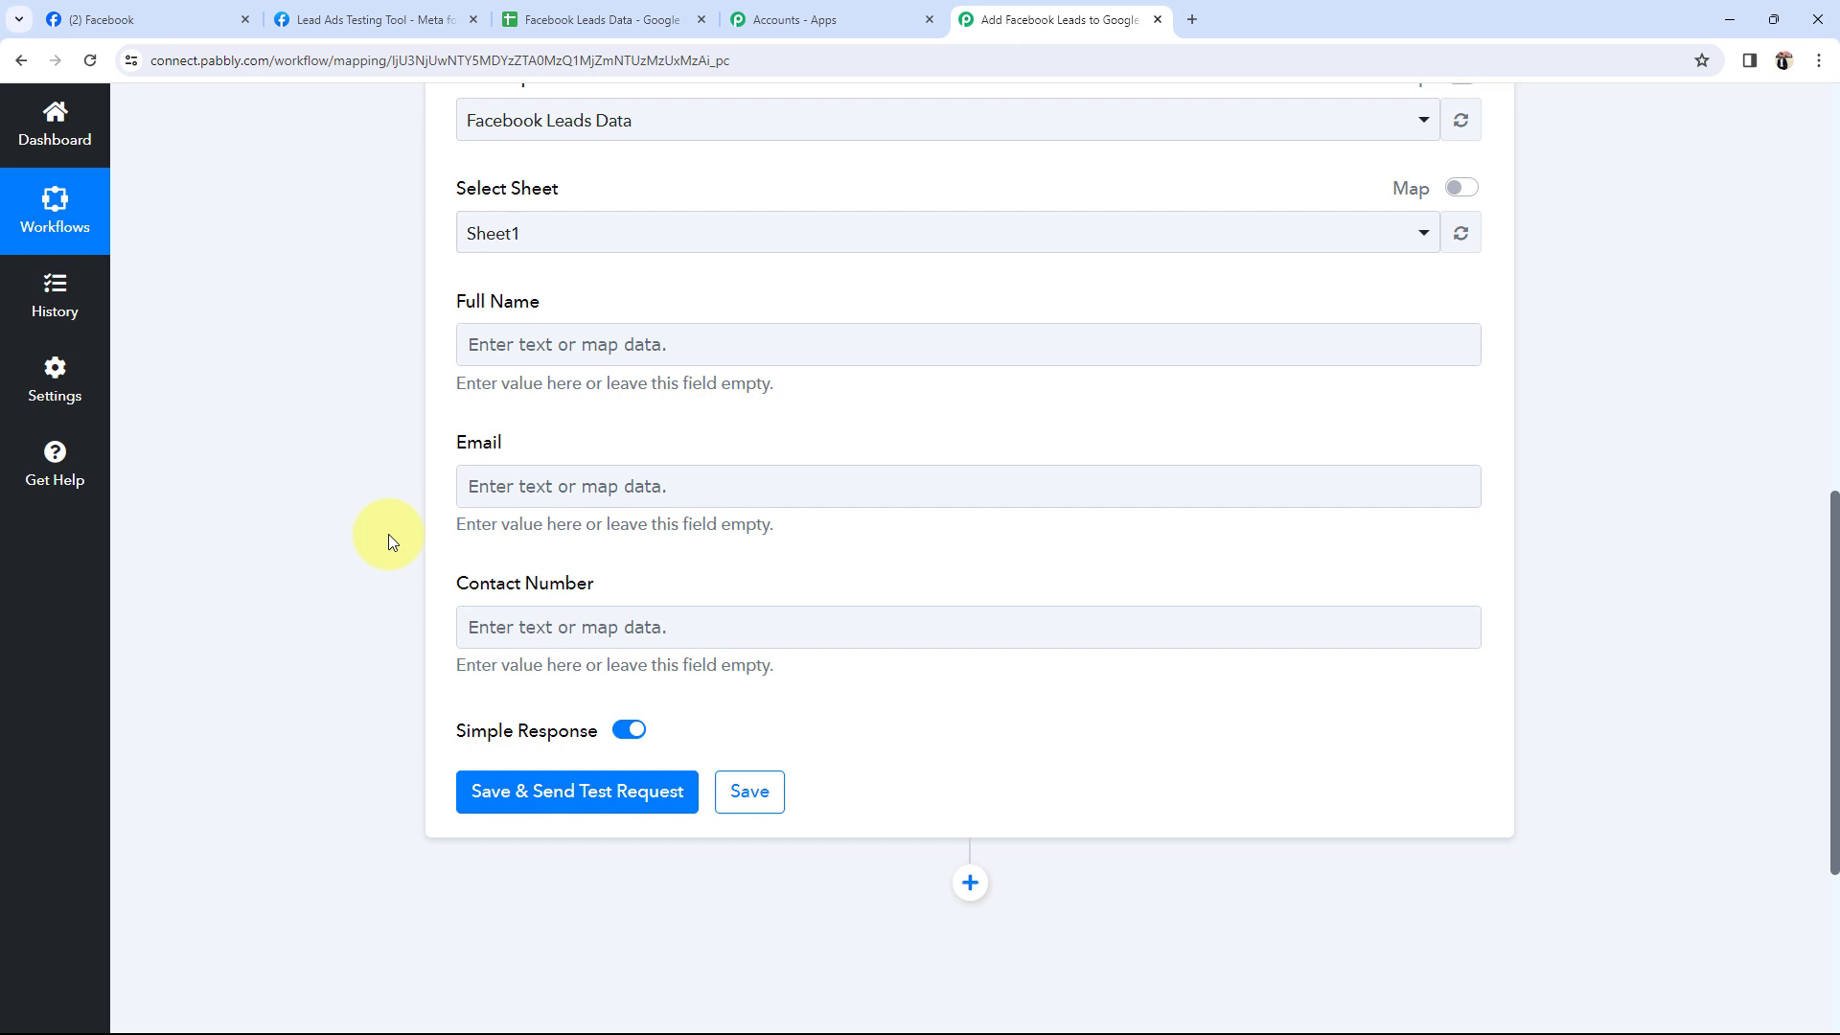
scroll(389, 533, up, 10)
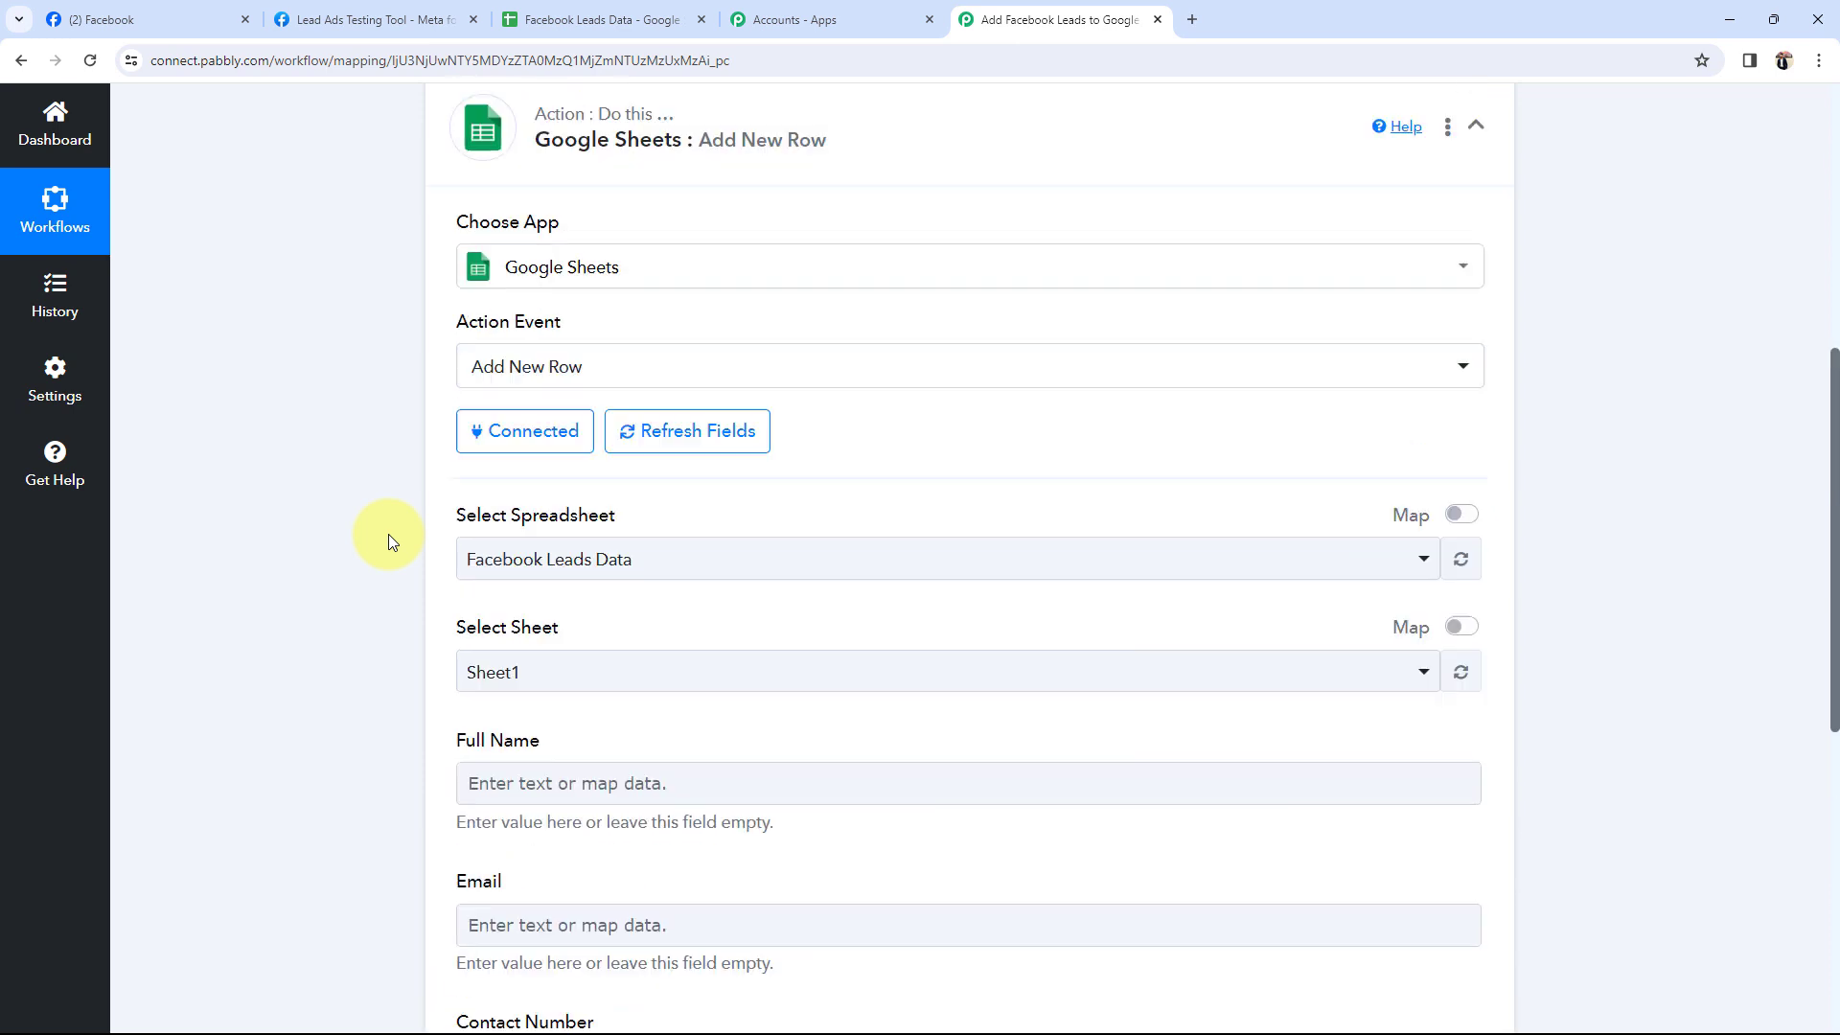
scroll(528, 523, down, 9)
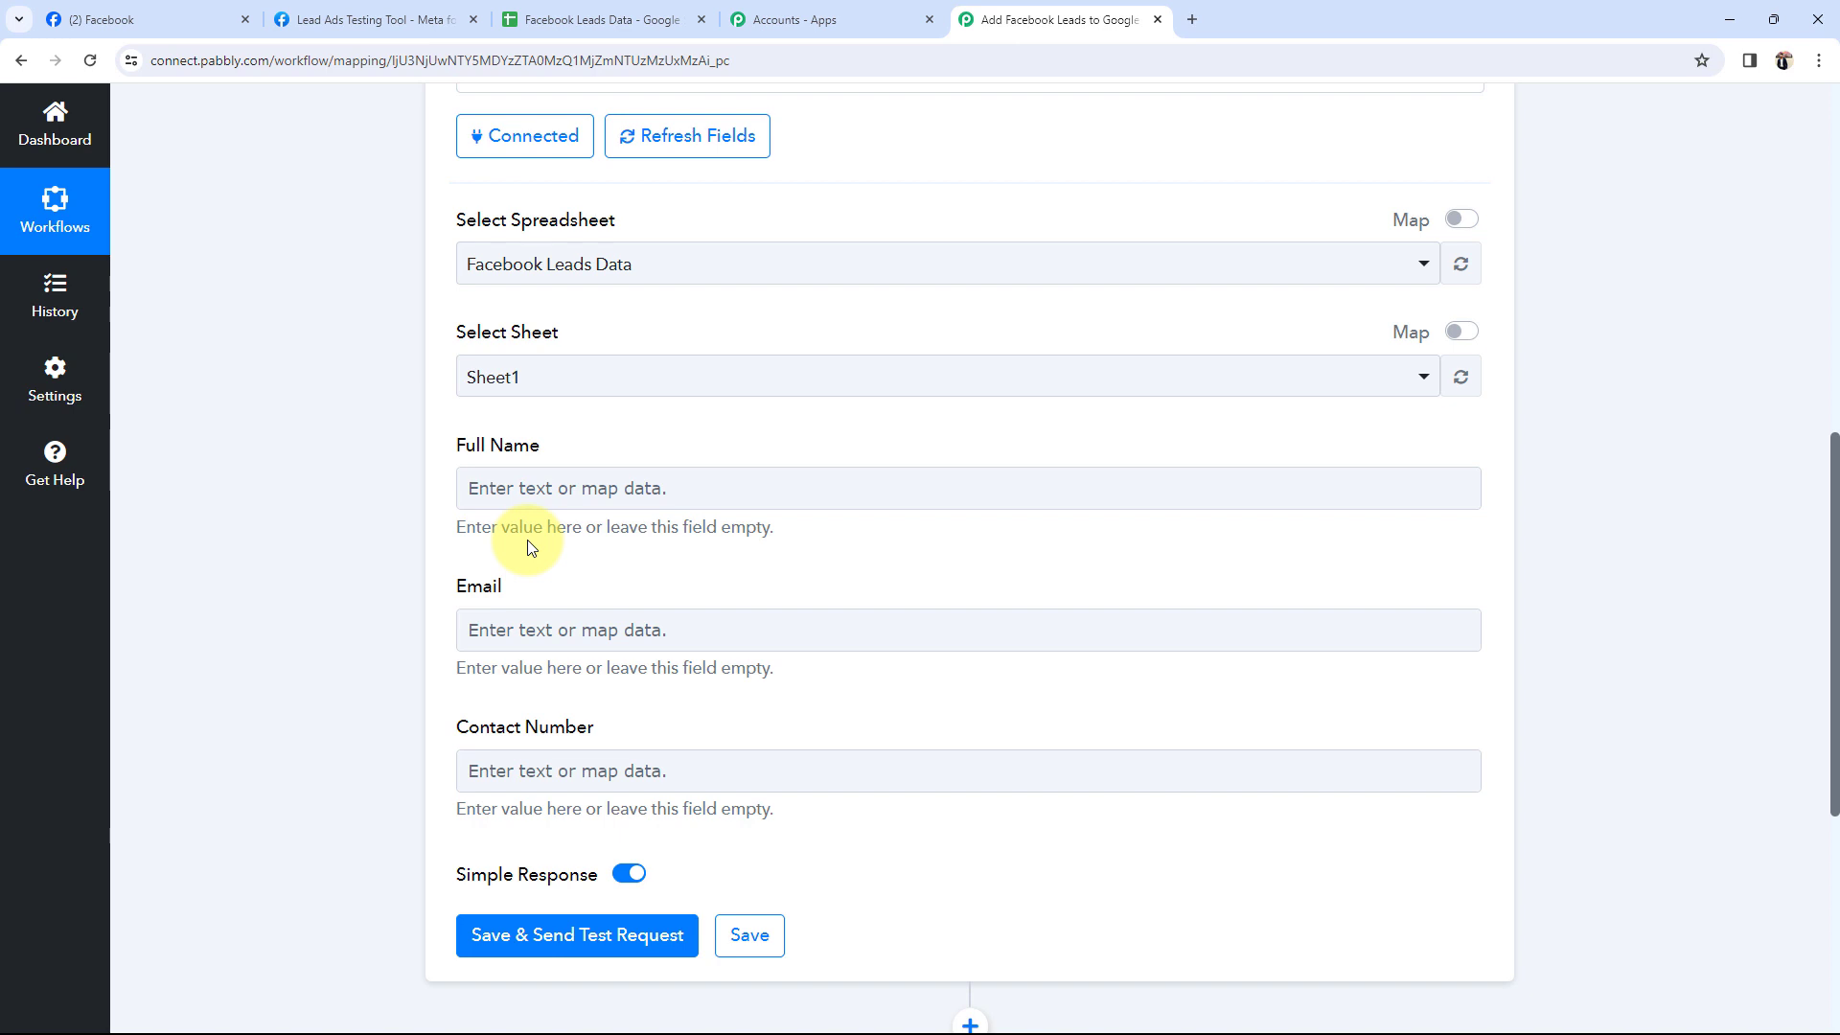
scroll(527, 538, down, 3)
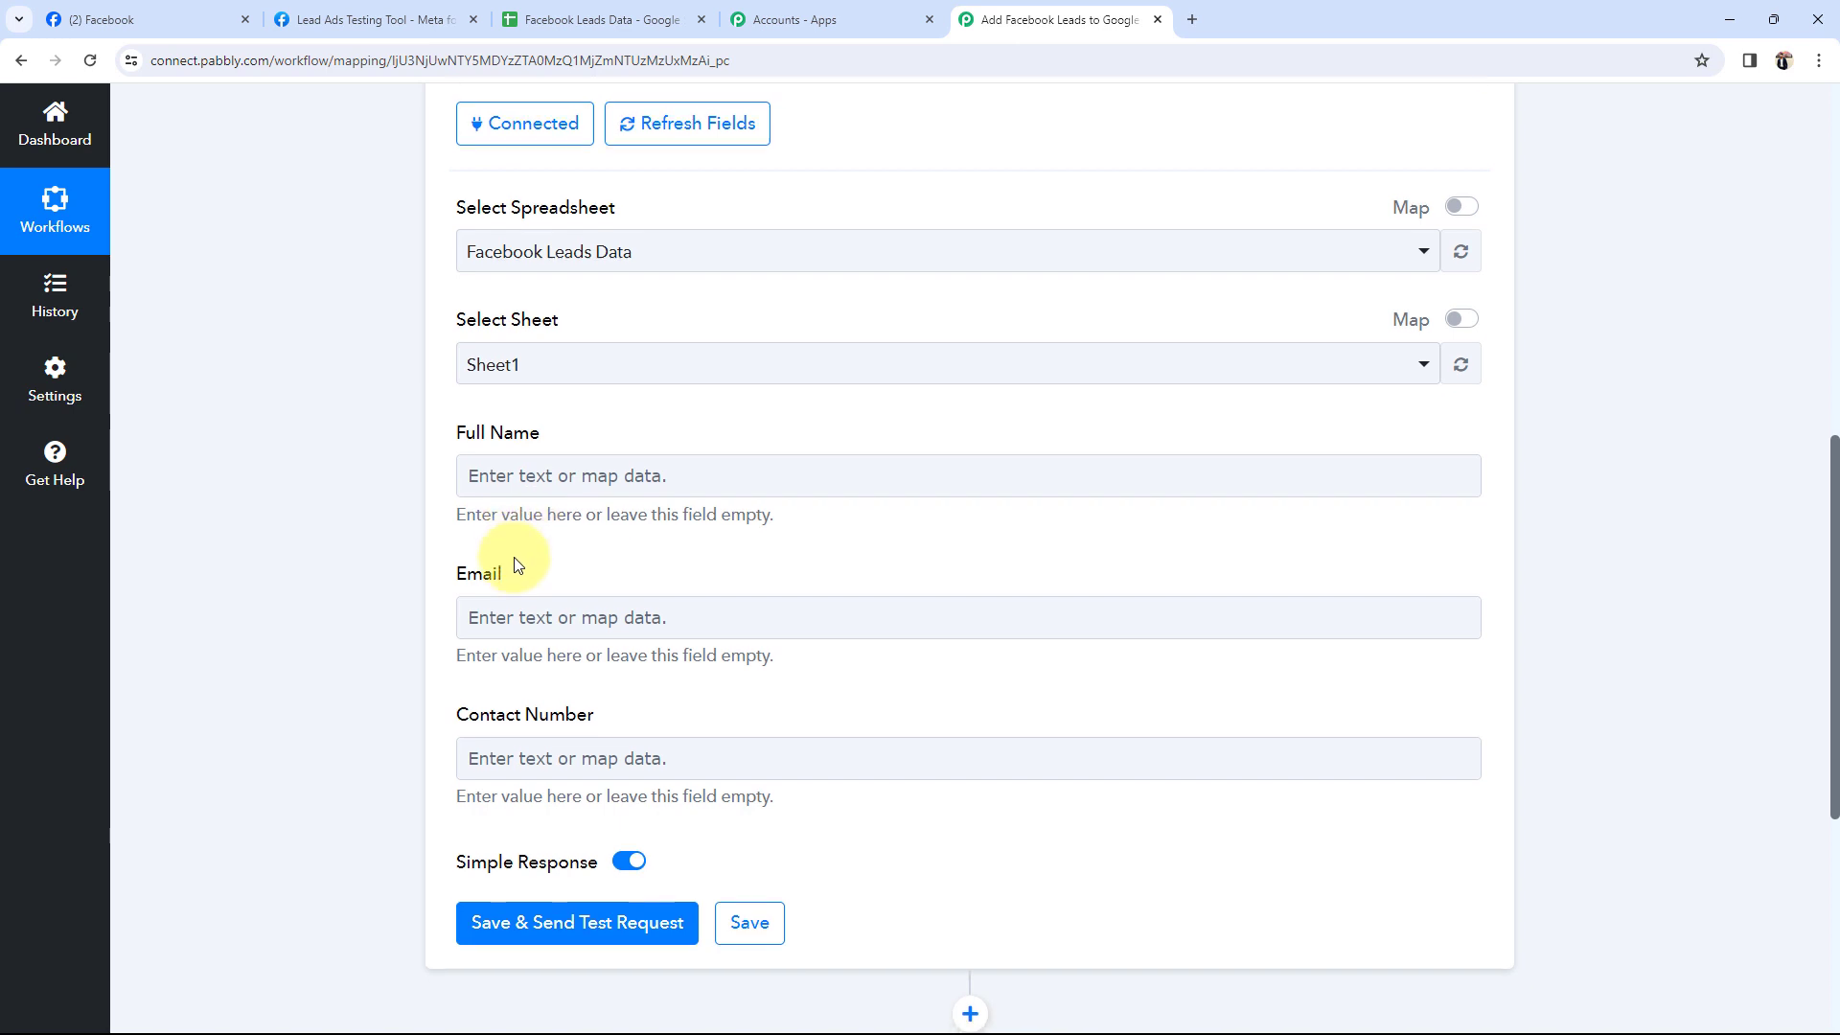
click(508, 199)
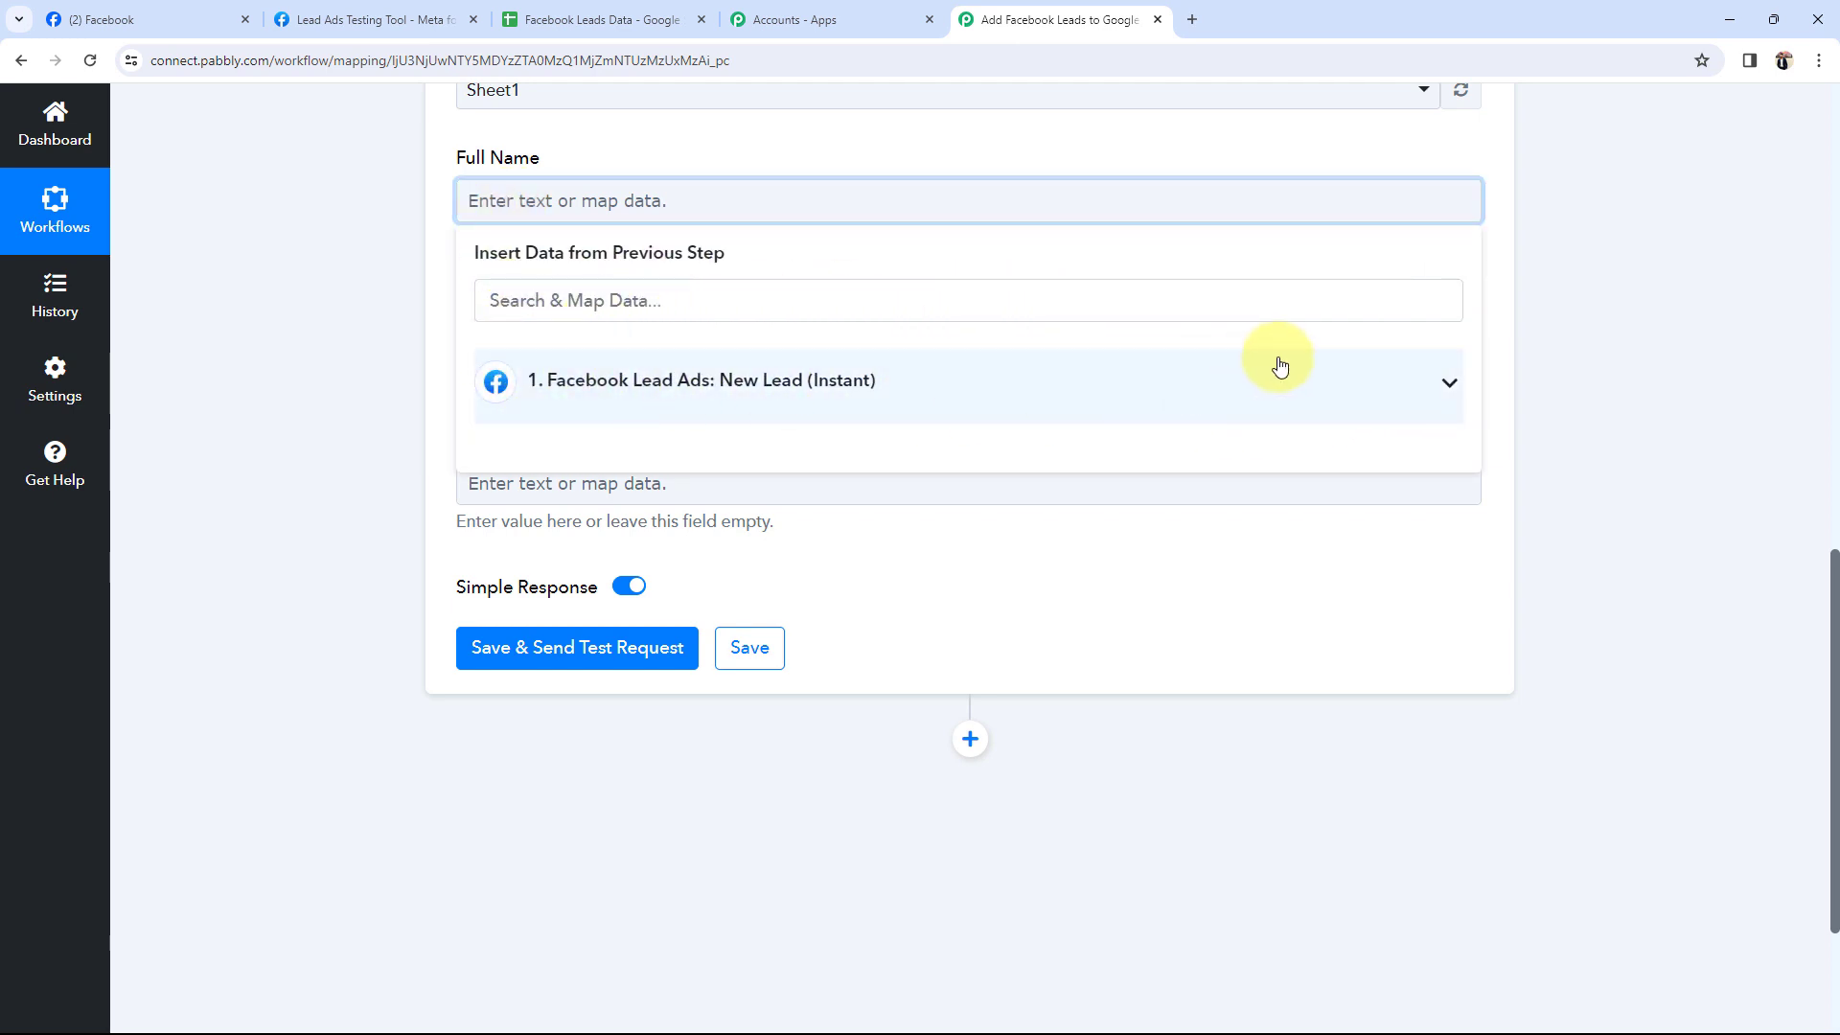
Map the lead's Res4 Full Name, Res4 Email and Res4 Contact Number into the matching fields.
click(1380, 393)
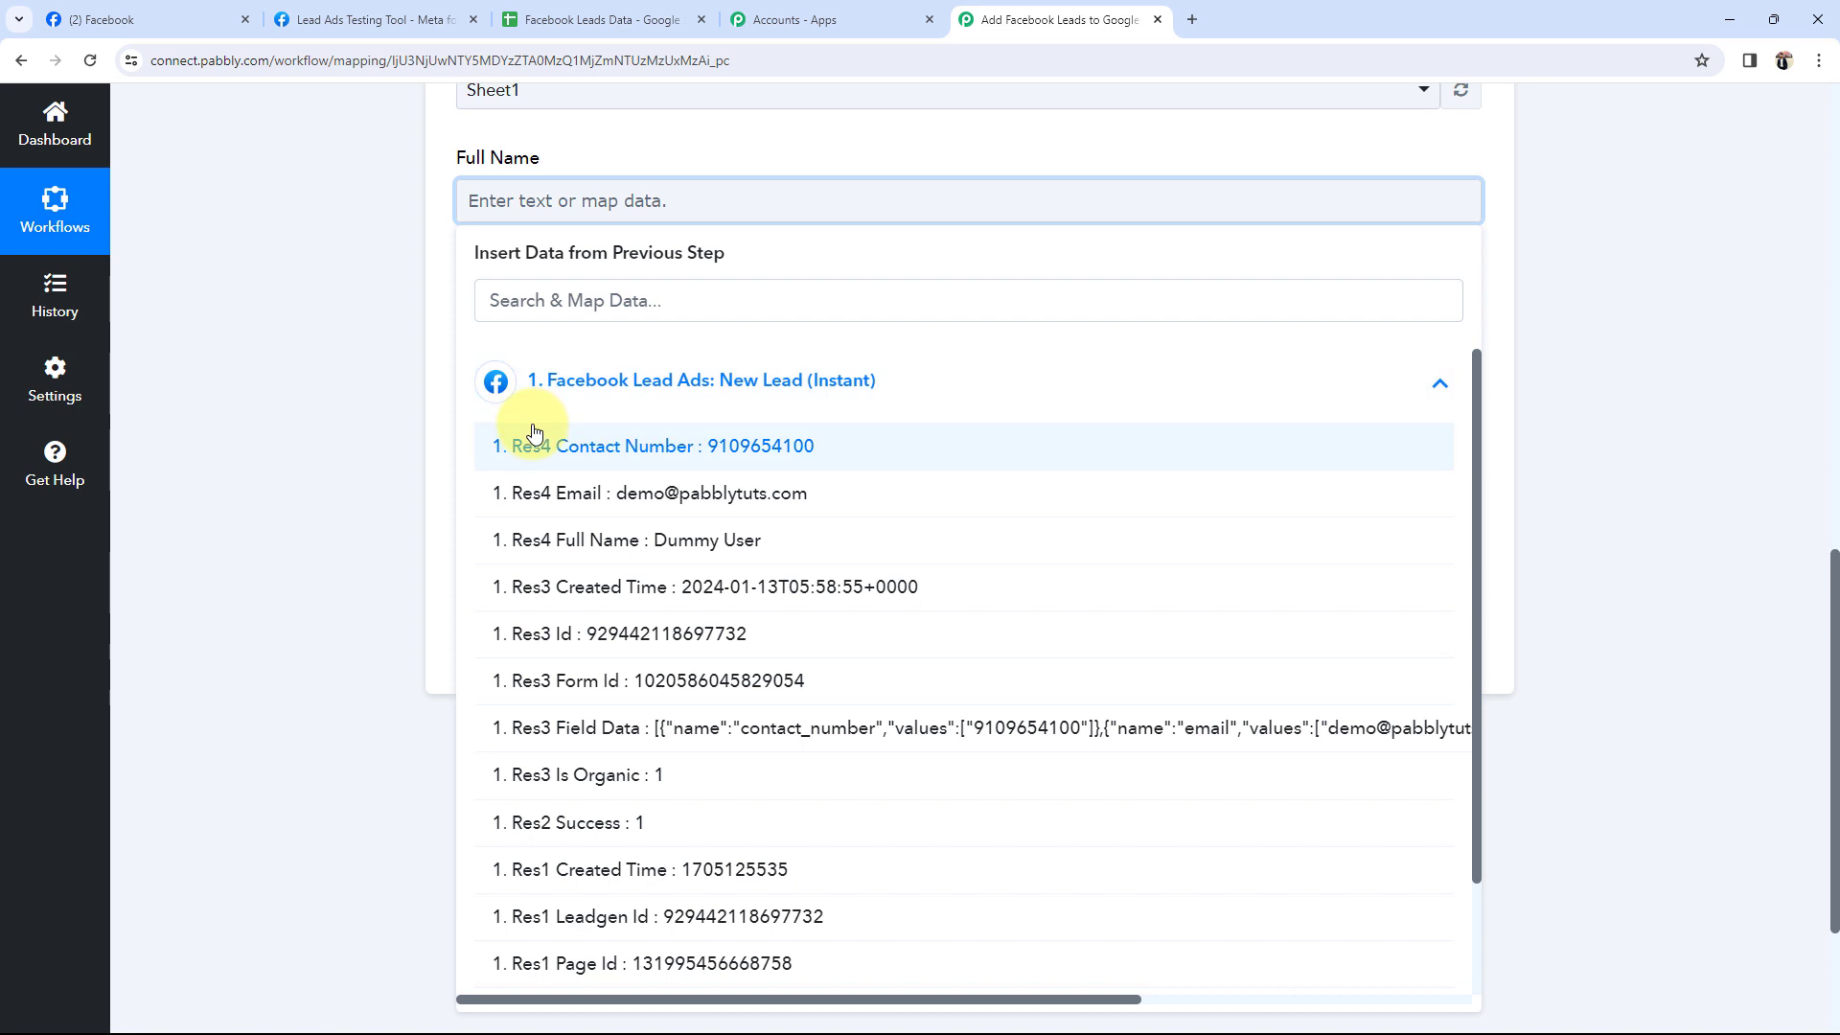
click(537, 539)
click(405, 376)
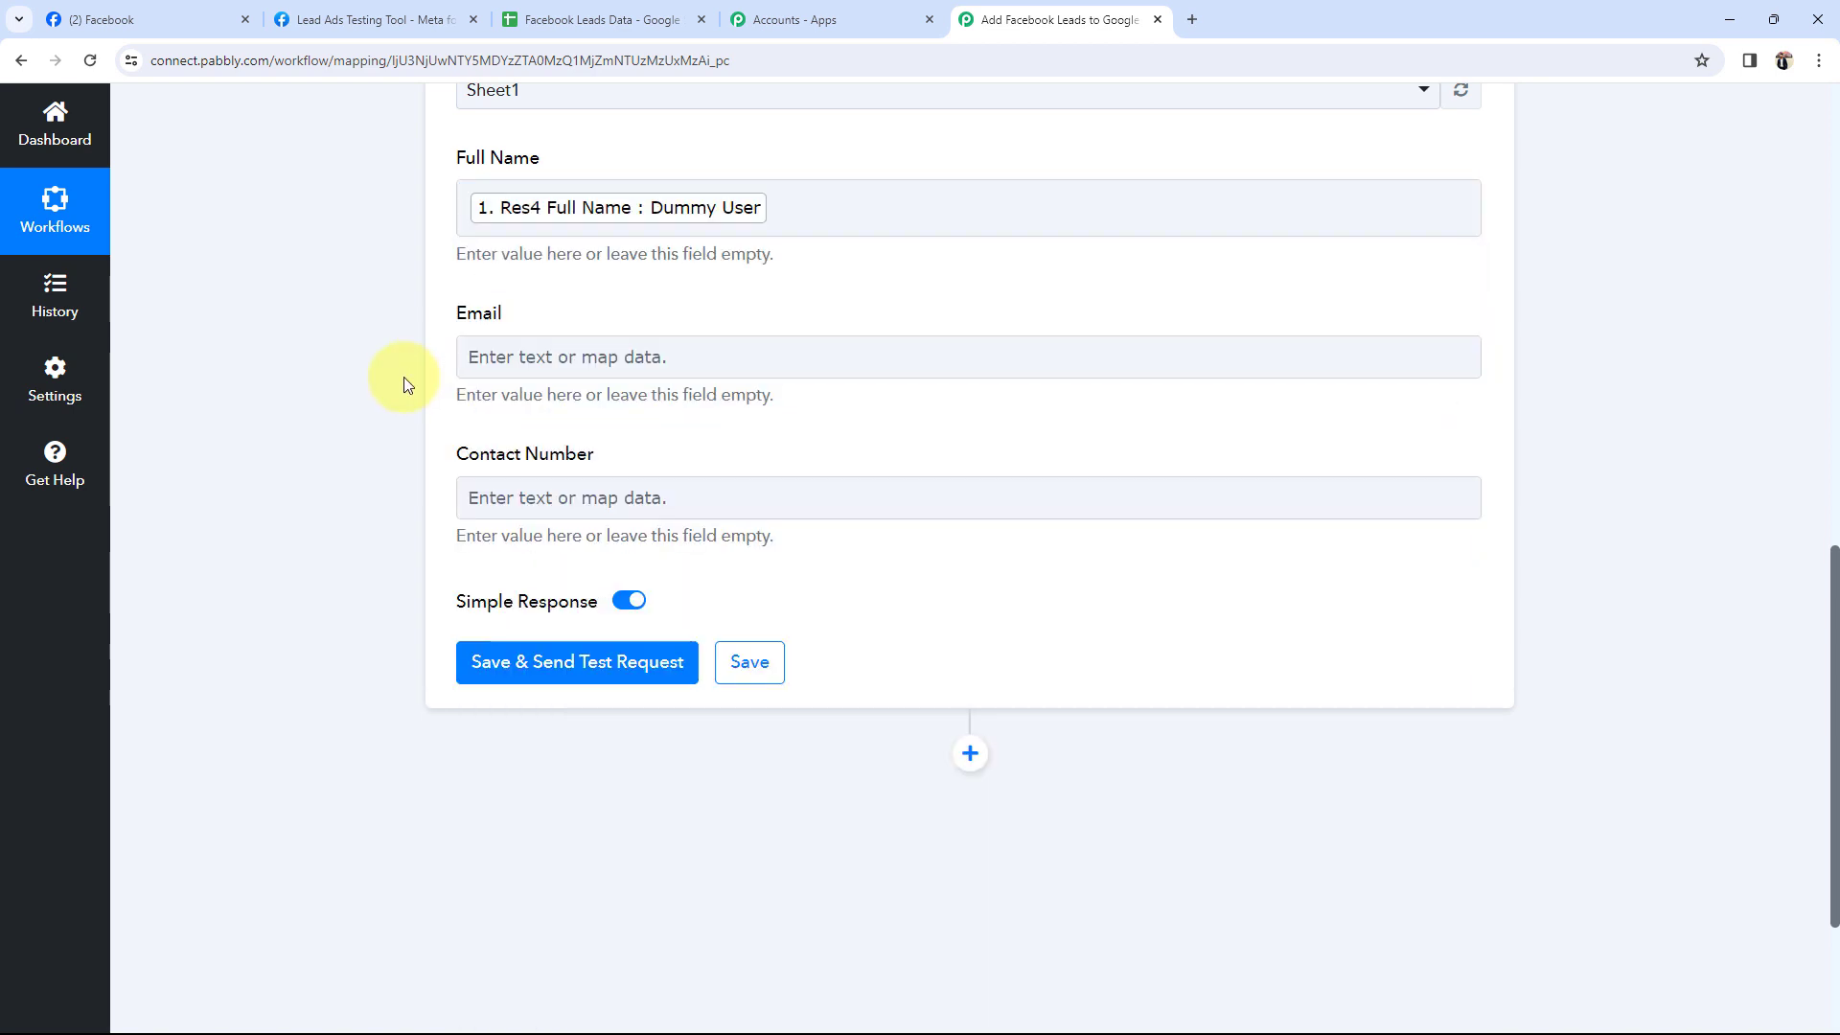
scroll(404, 377, up, 1)
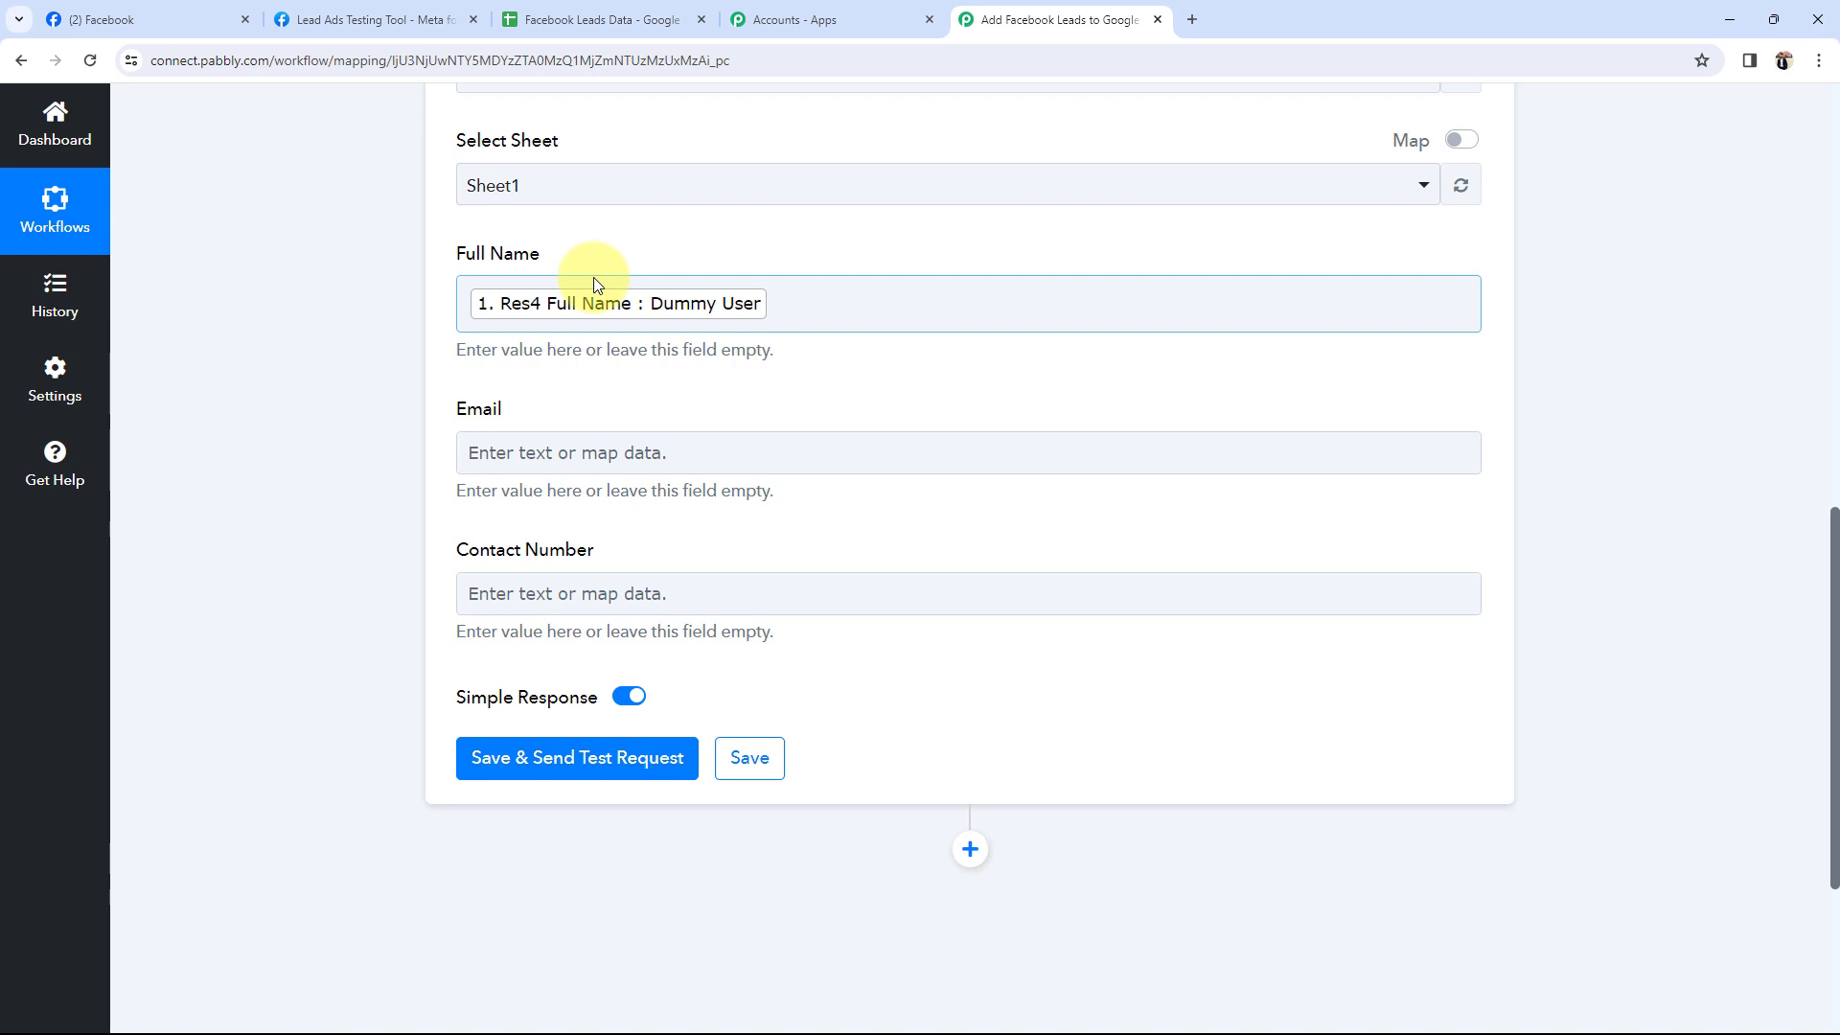
click(588, 452)
click(595, 640)
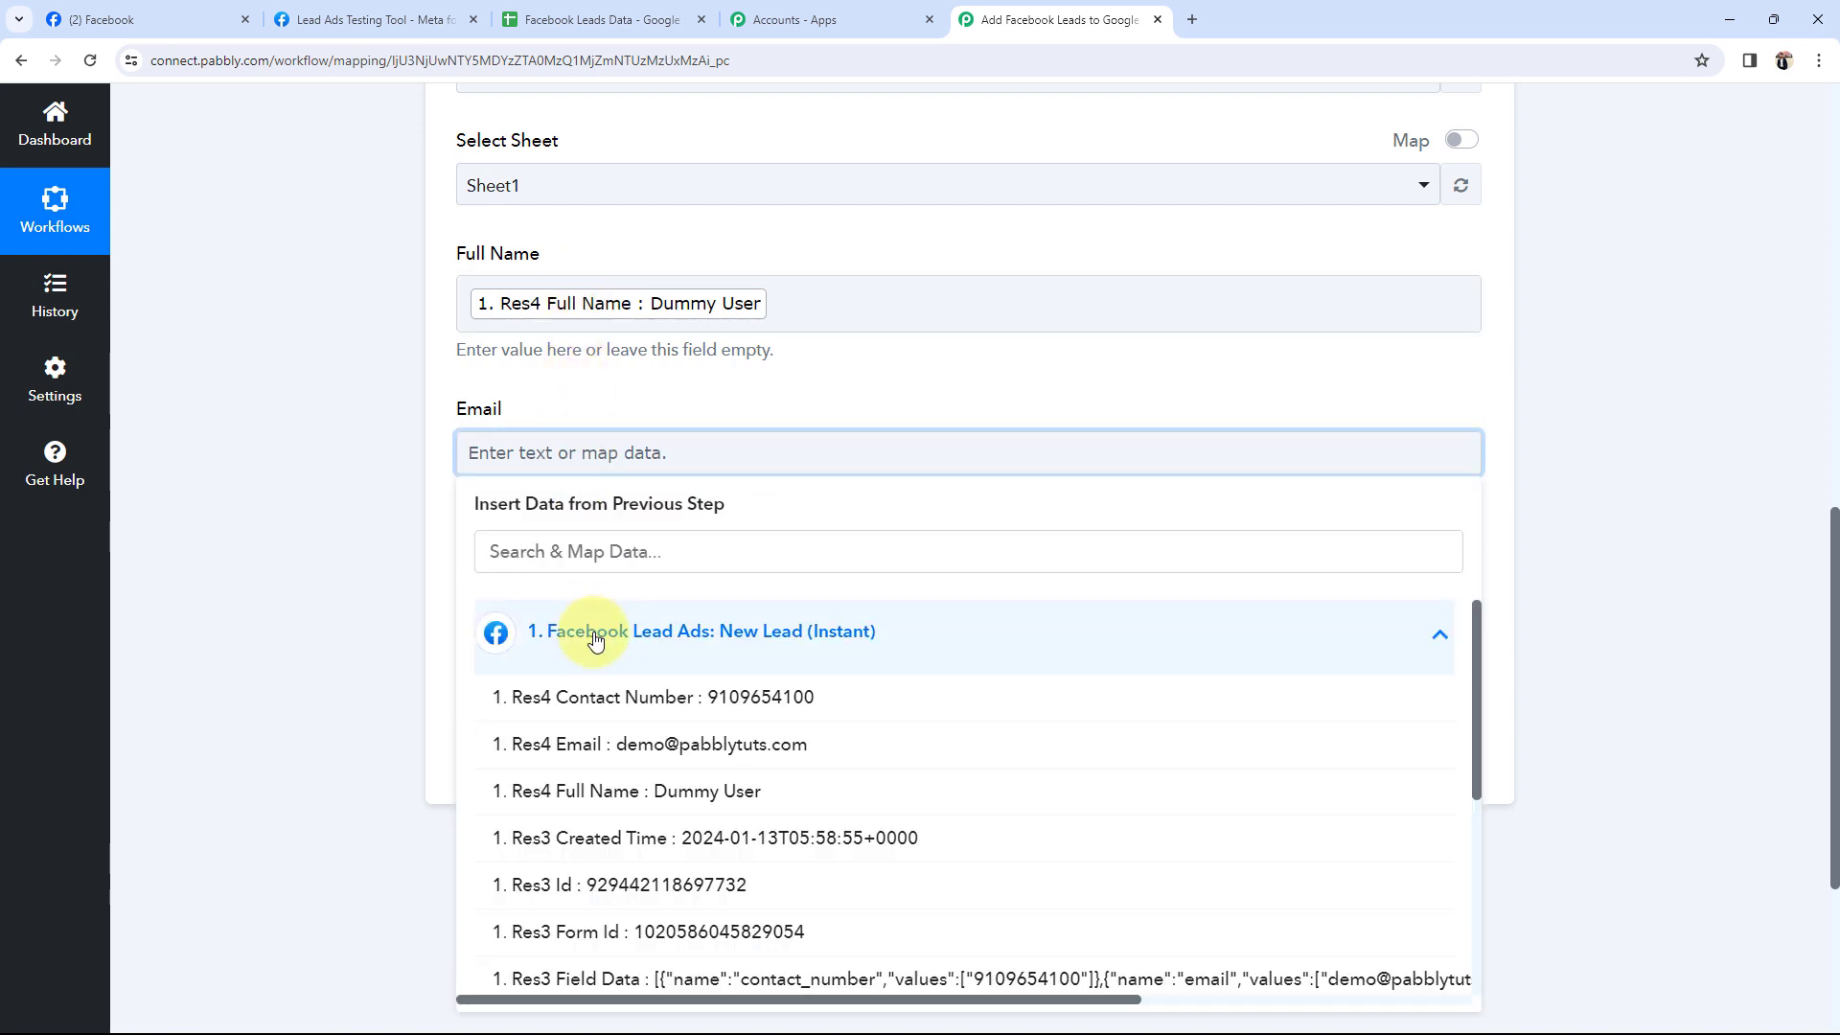
click(536, 628)
click(425, 582)
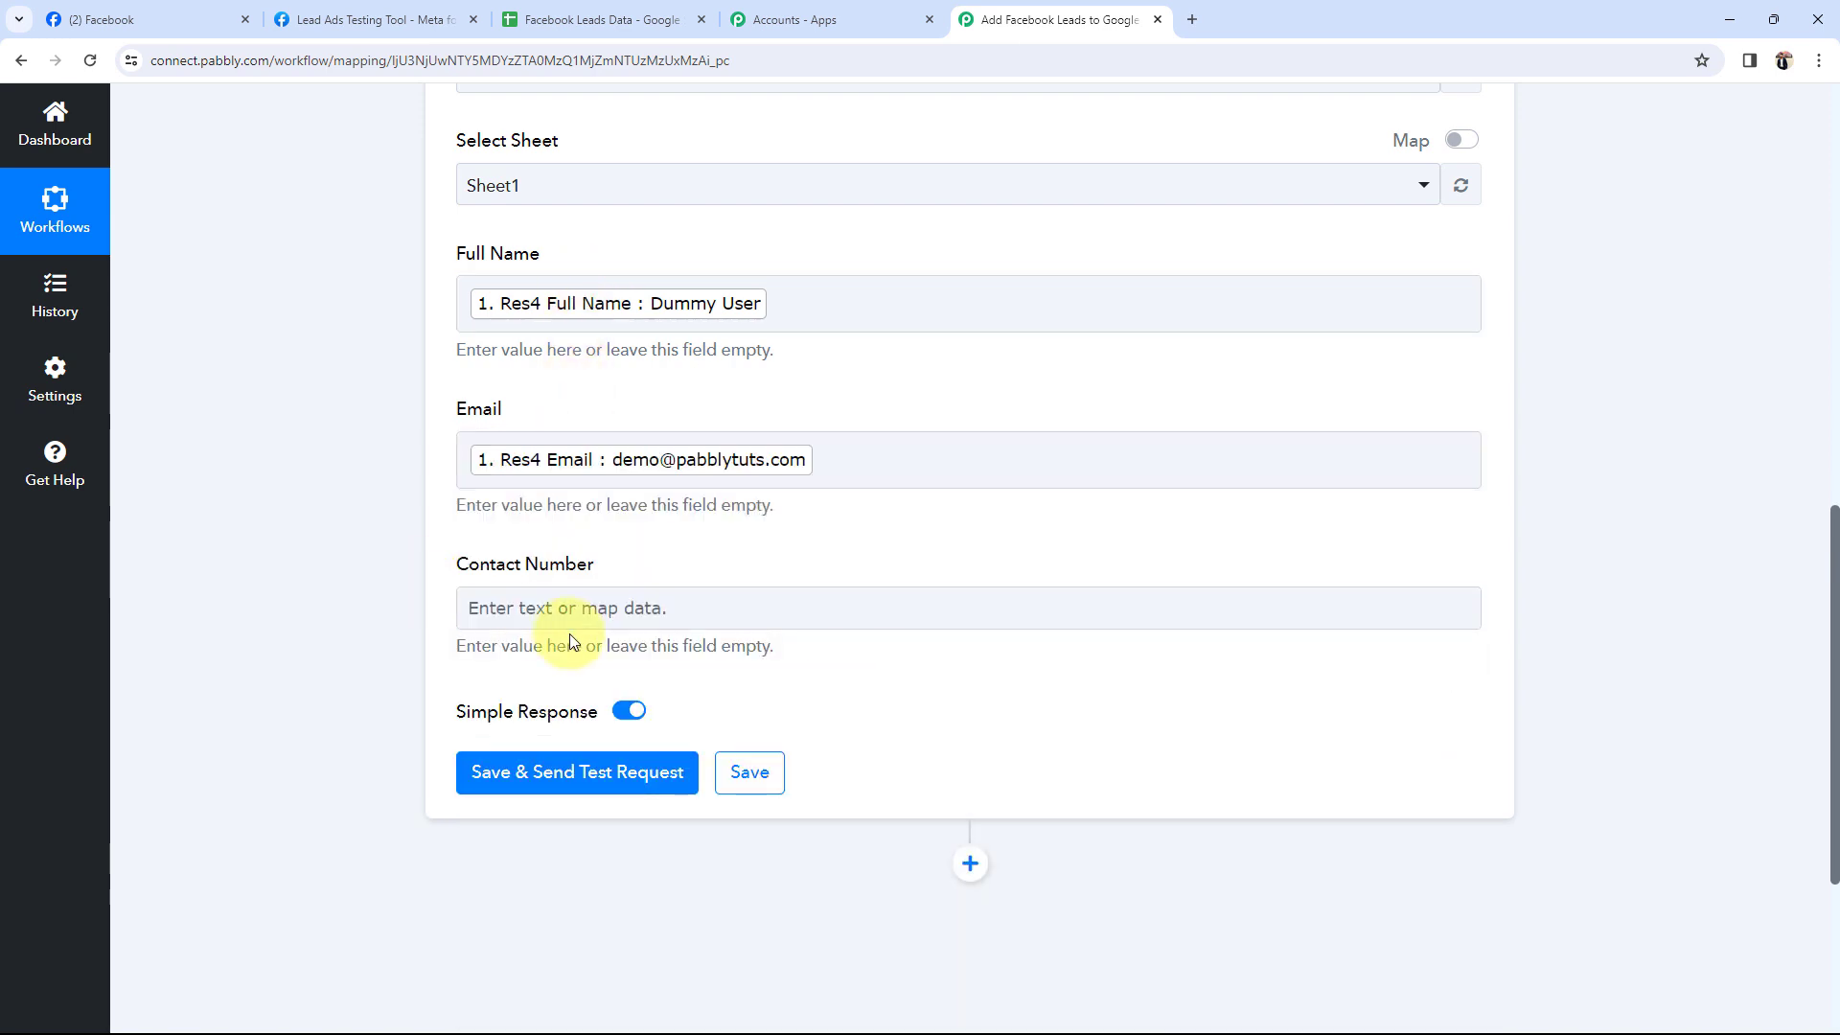
click(615, 607)
click(625, 796)
click(636, 847)
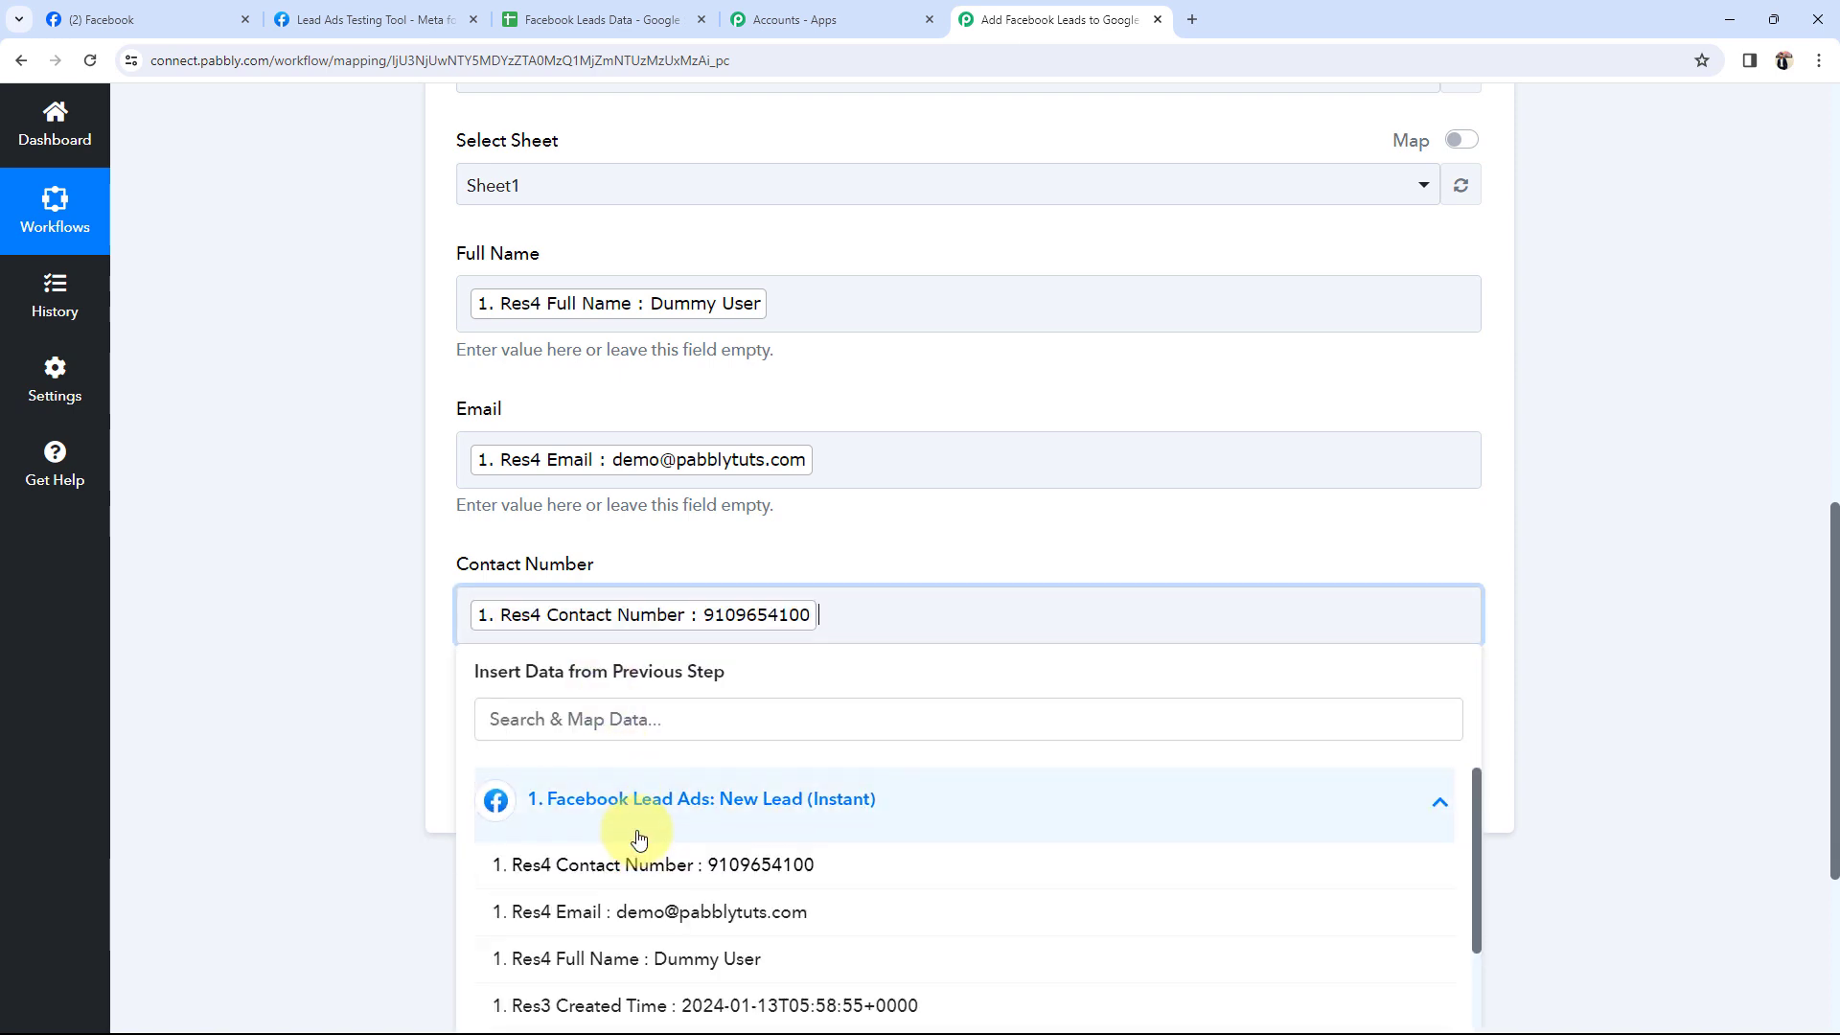
click(348, 516)
scroll(347, 516, up, 2)
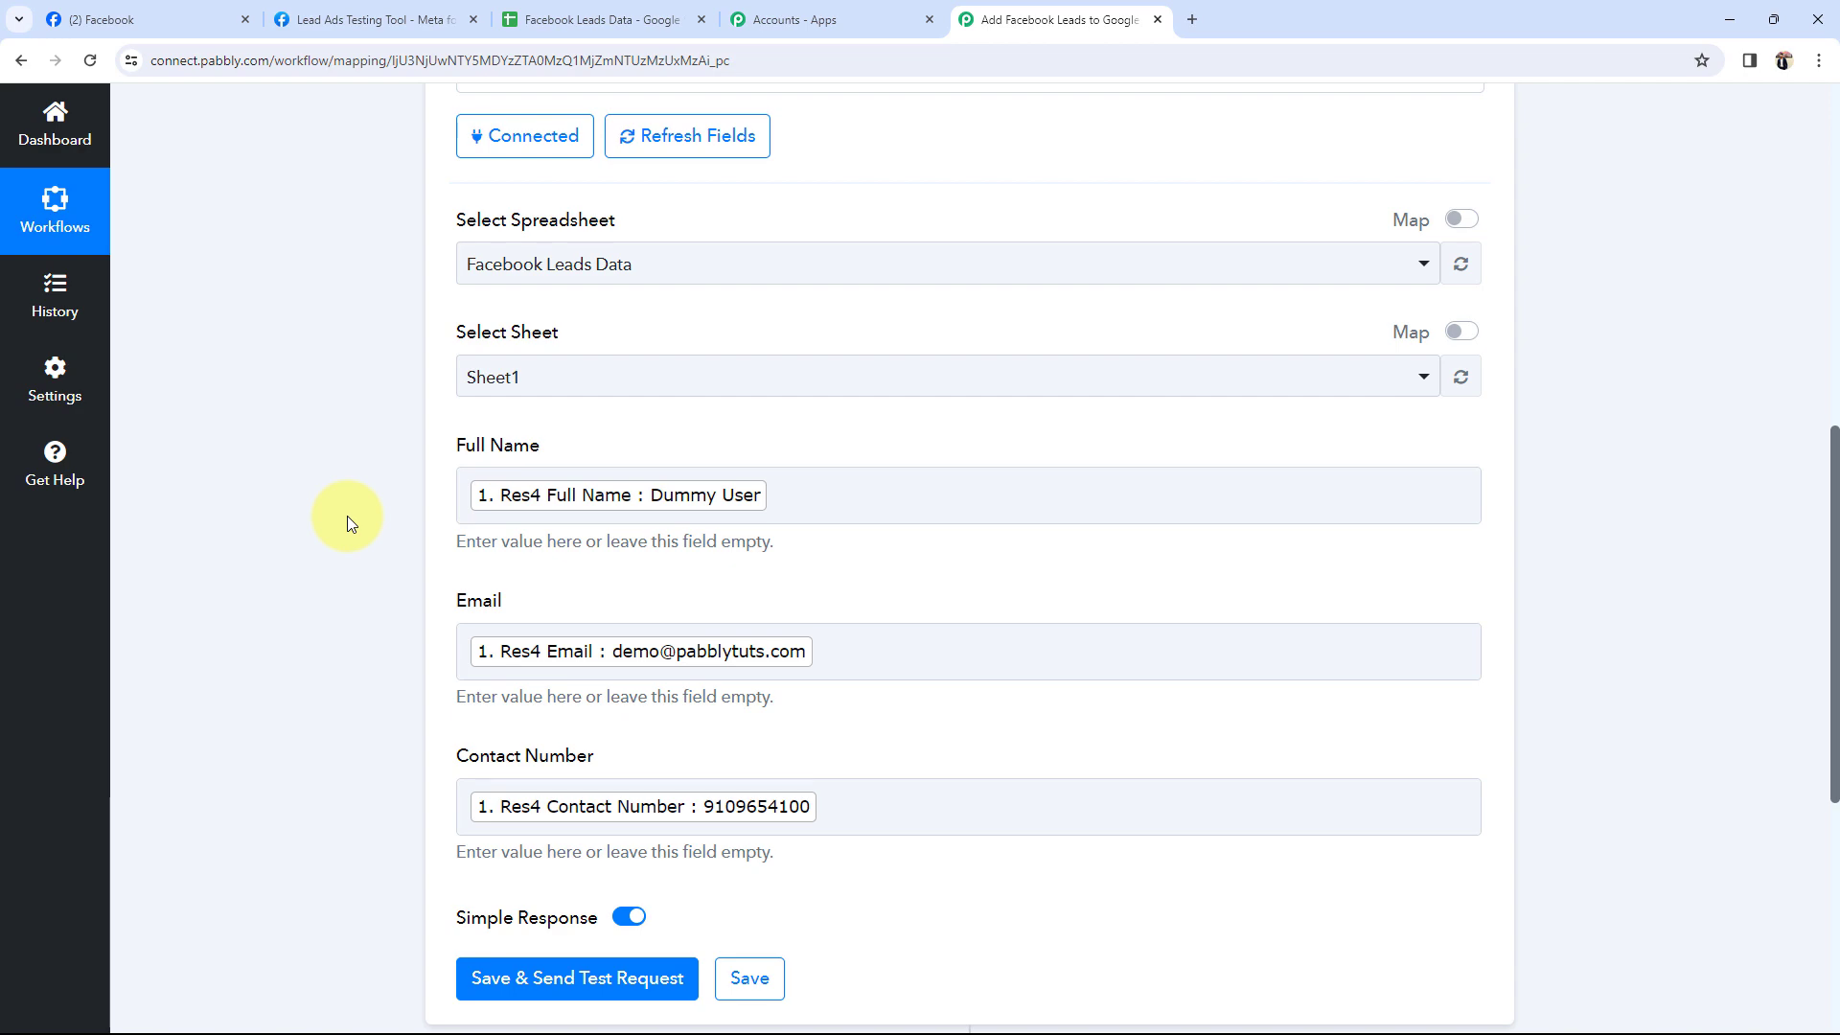
click(182, 17)
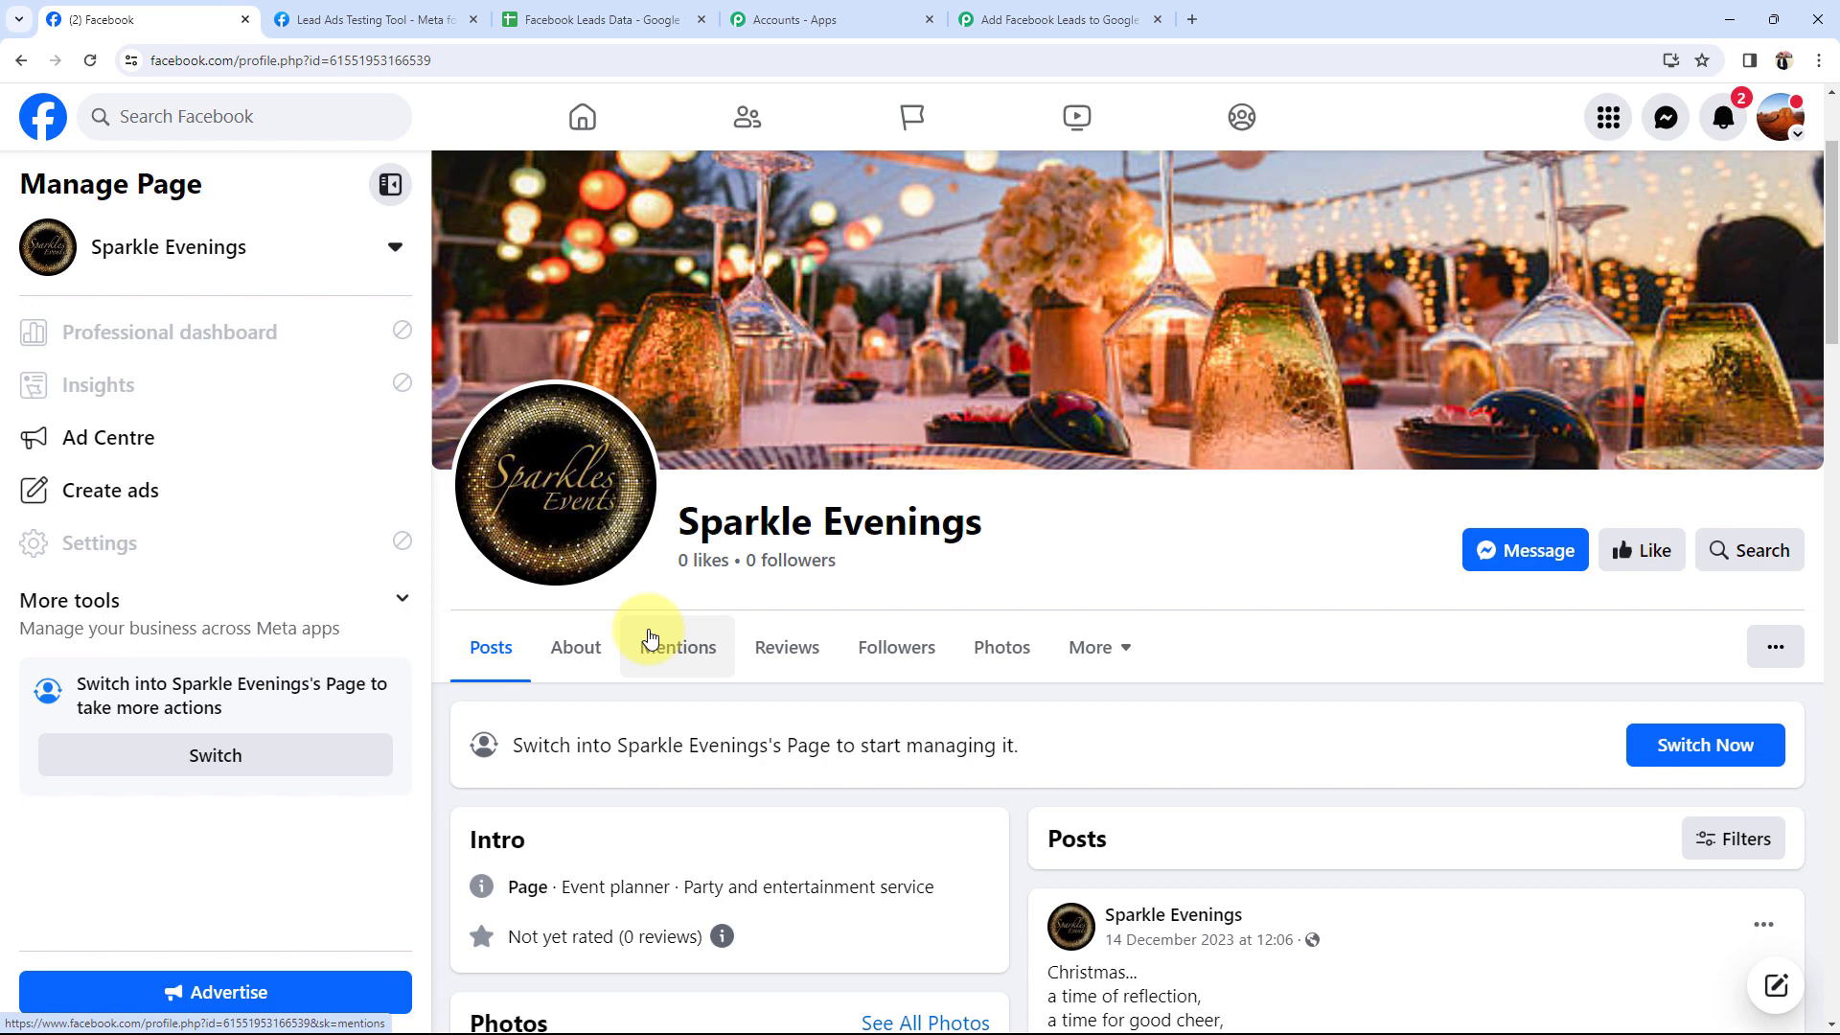
click(1016, 19)
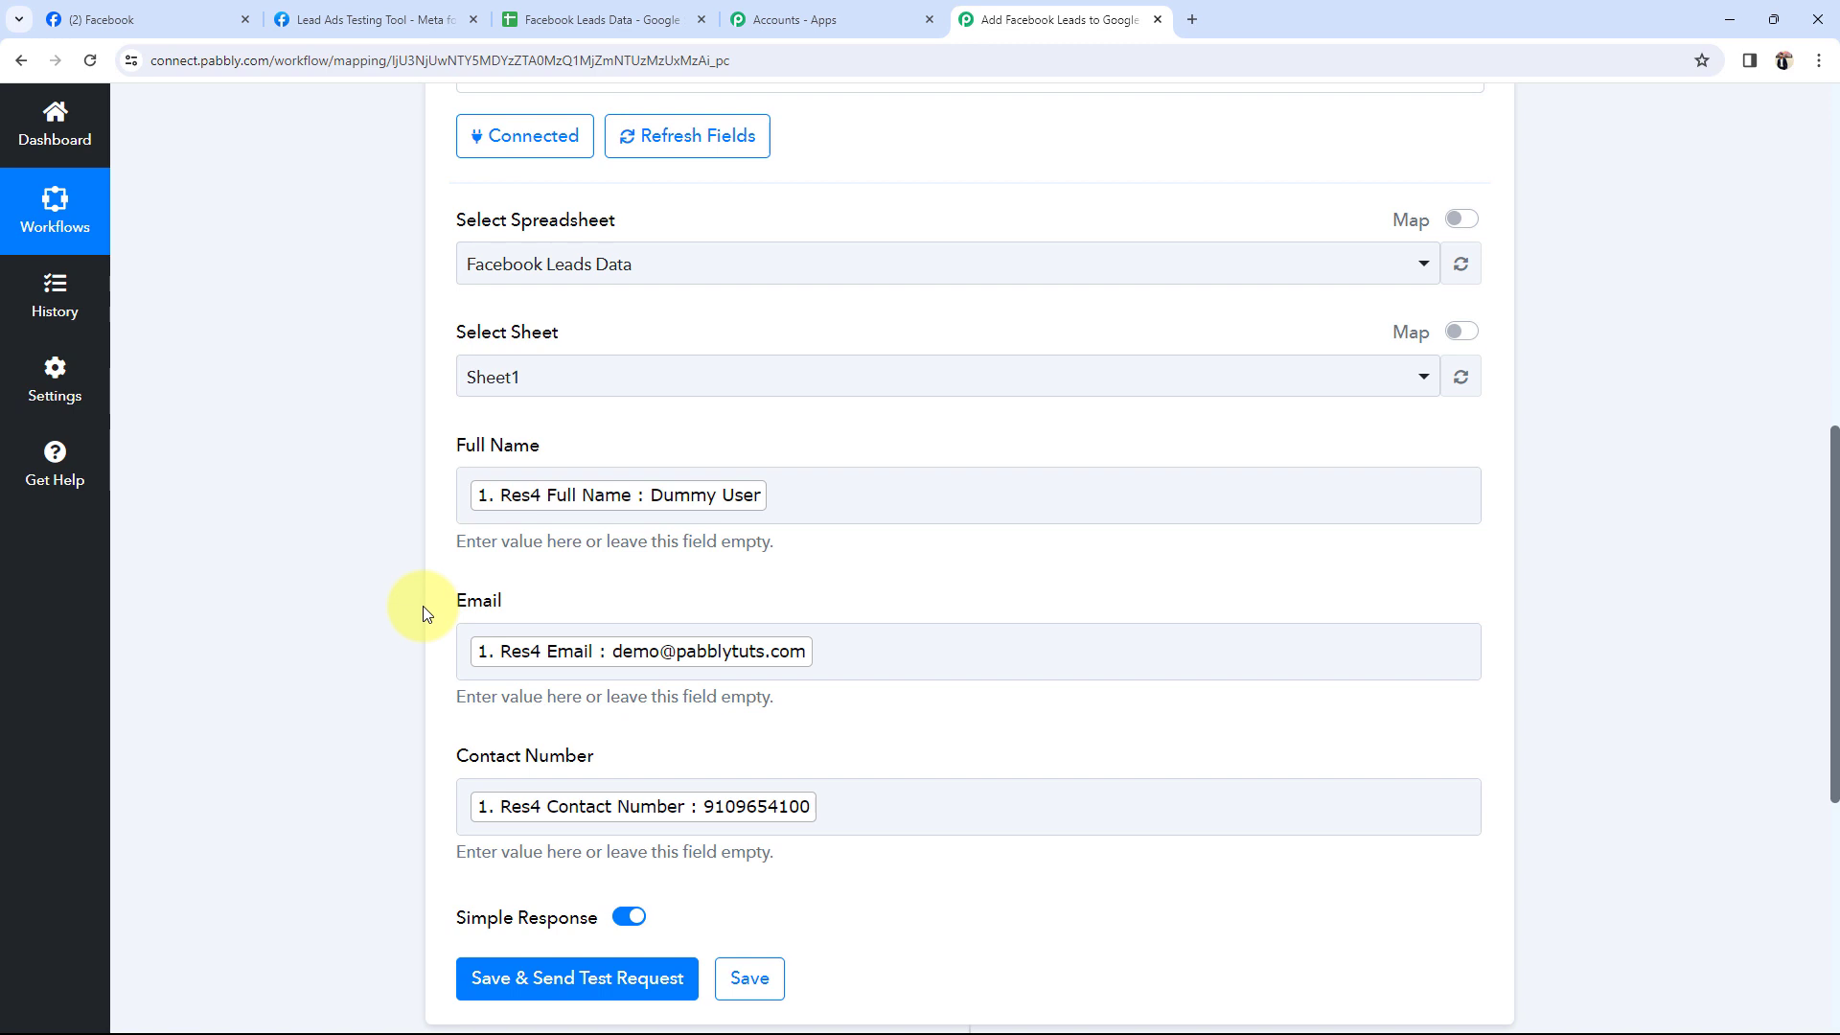
Remove the stray text typed into the Full Name mapping field.
click(916, 479)
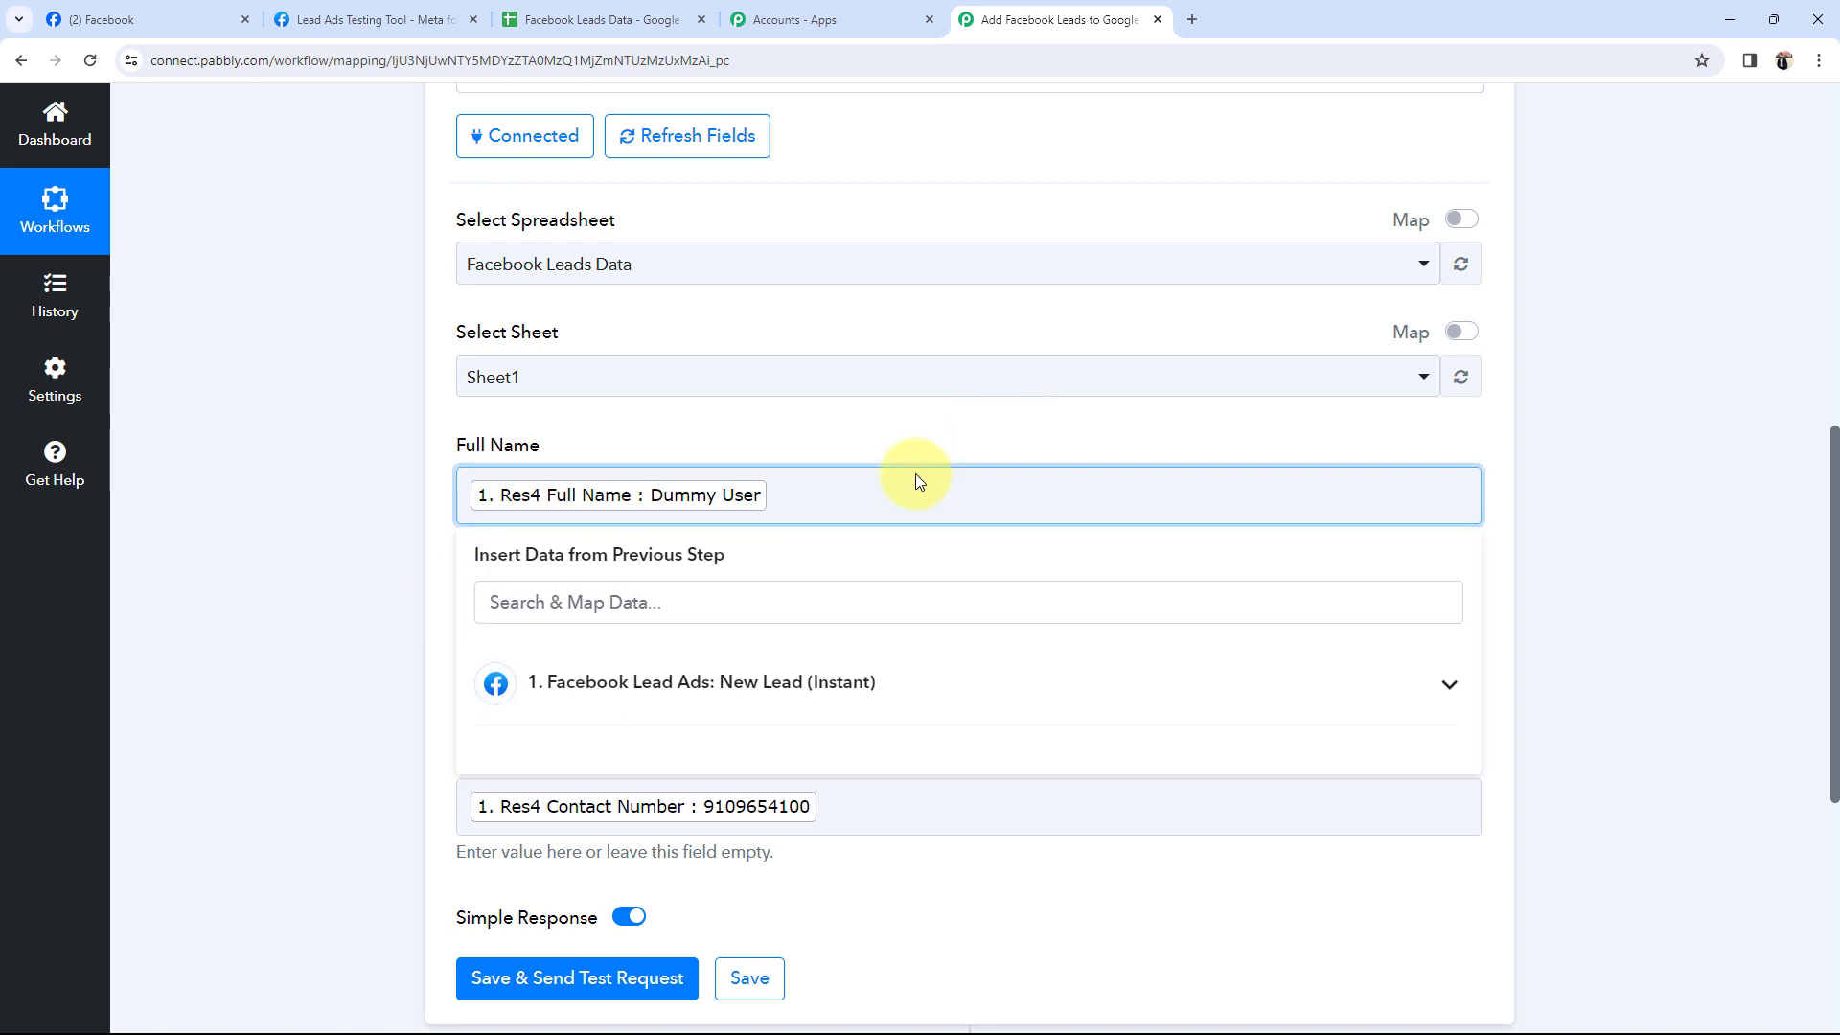
text(dummy\)
key(BackSpace)
key(BackSpace)
key(BackSpace)
key(BackSpace)
key(BackSpace)
key(BackSpace)
key(BackSpace)
click(389, 598)
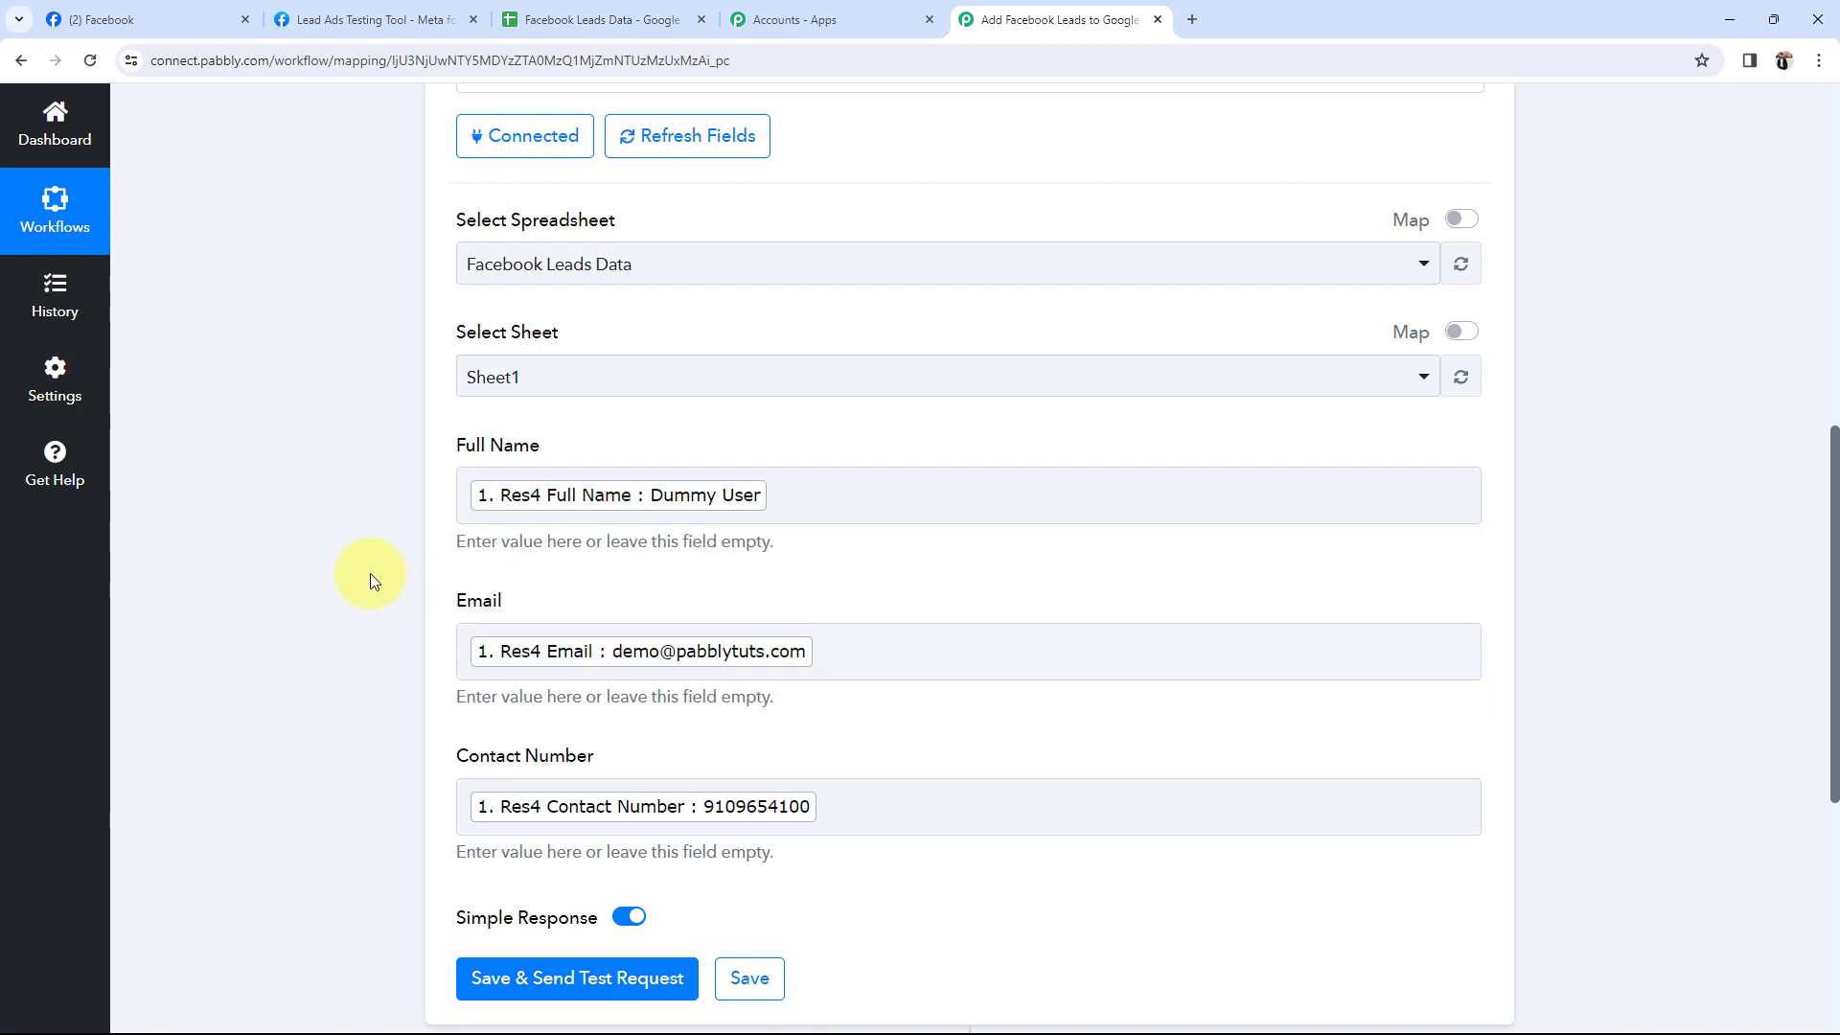
Save the action and send a test row, confirming the Sheet1!A2:C2 response.
scroll(383, 581, down, 3)
click(513, 704)
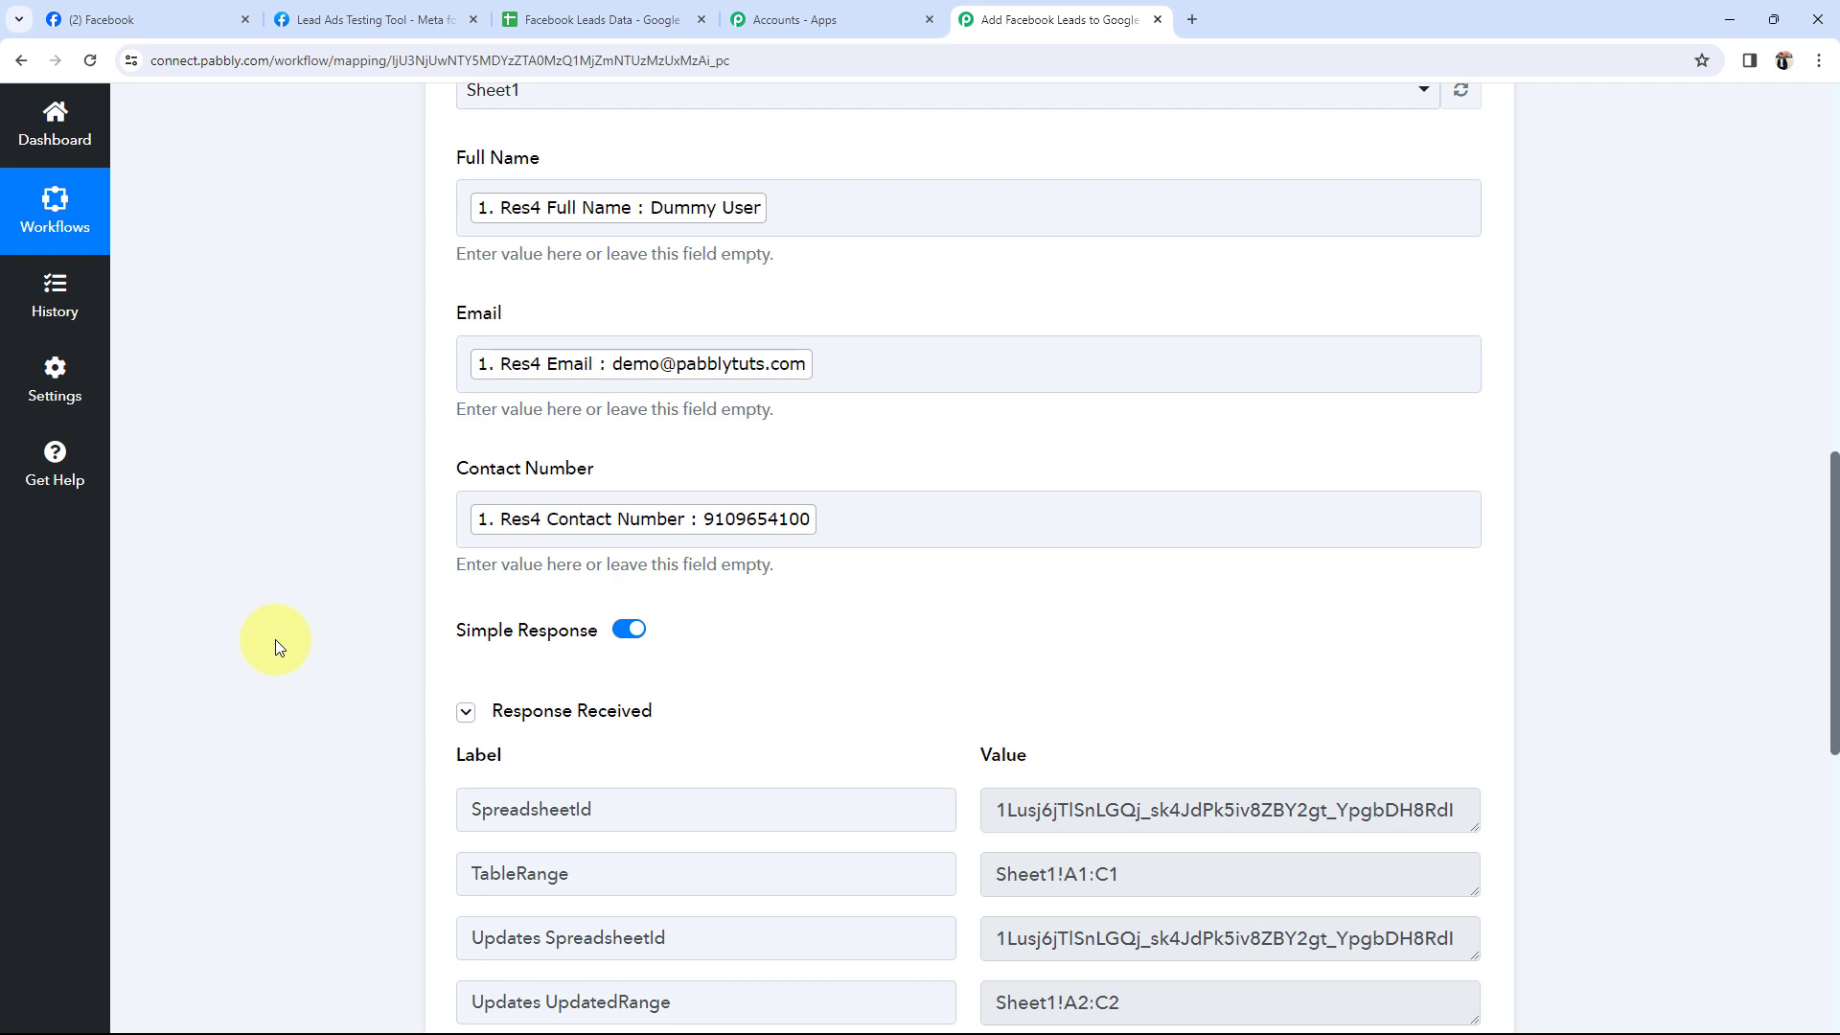
scroll(274, 640, down, 5)
drag(1188, 534, 763, 527)
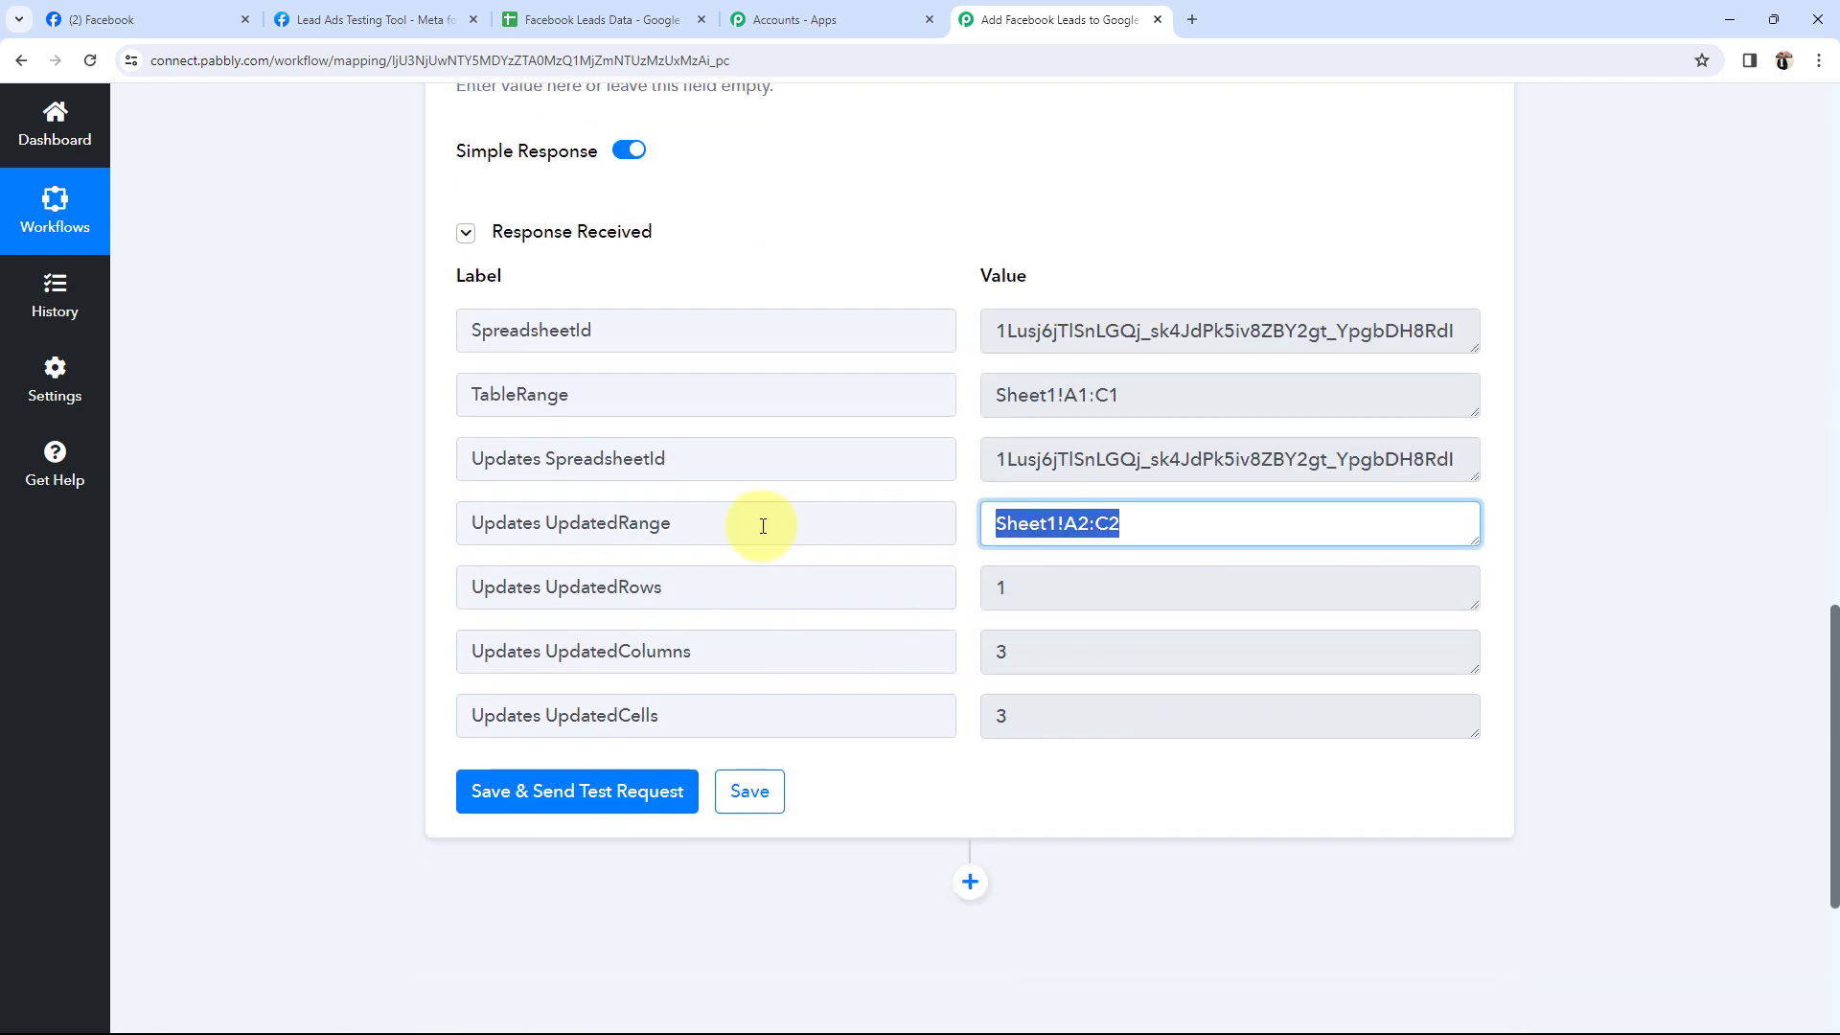
click(382, 462)
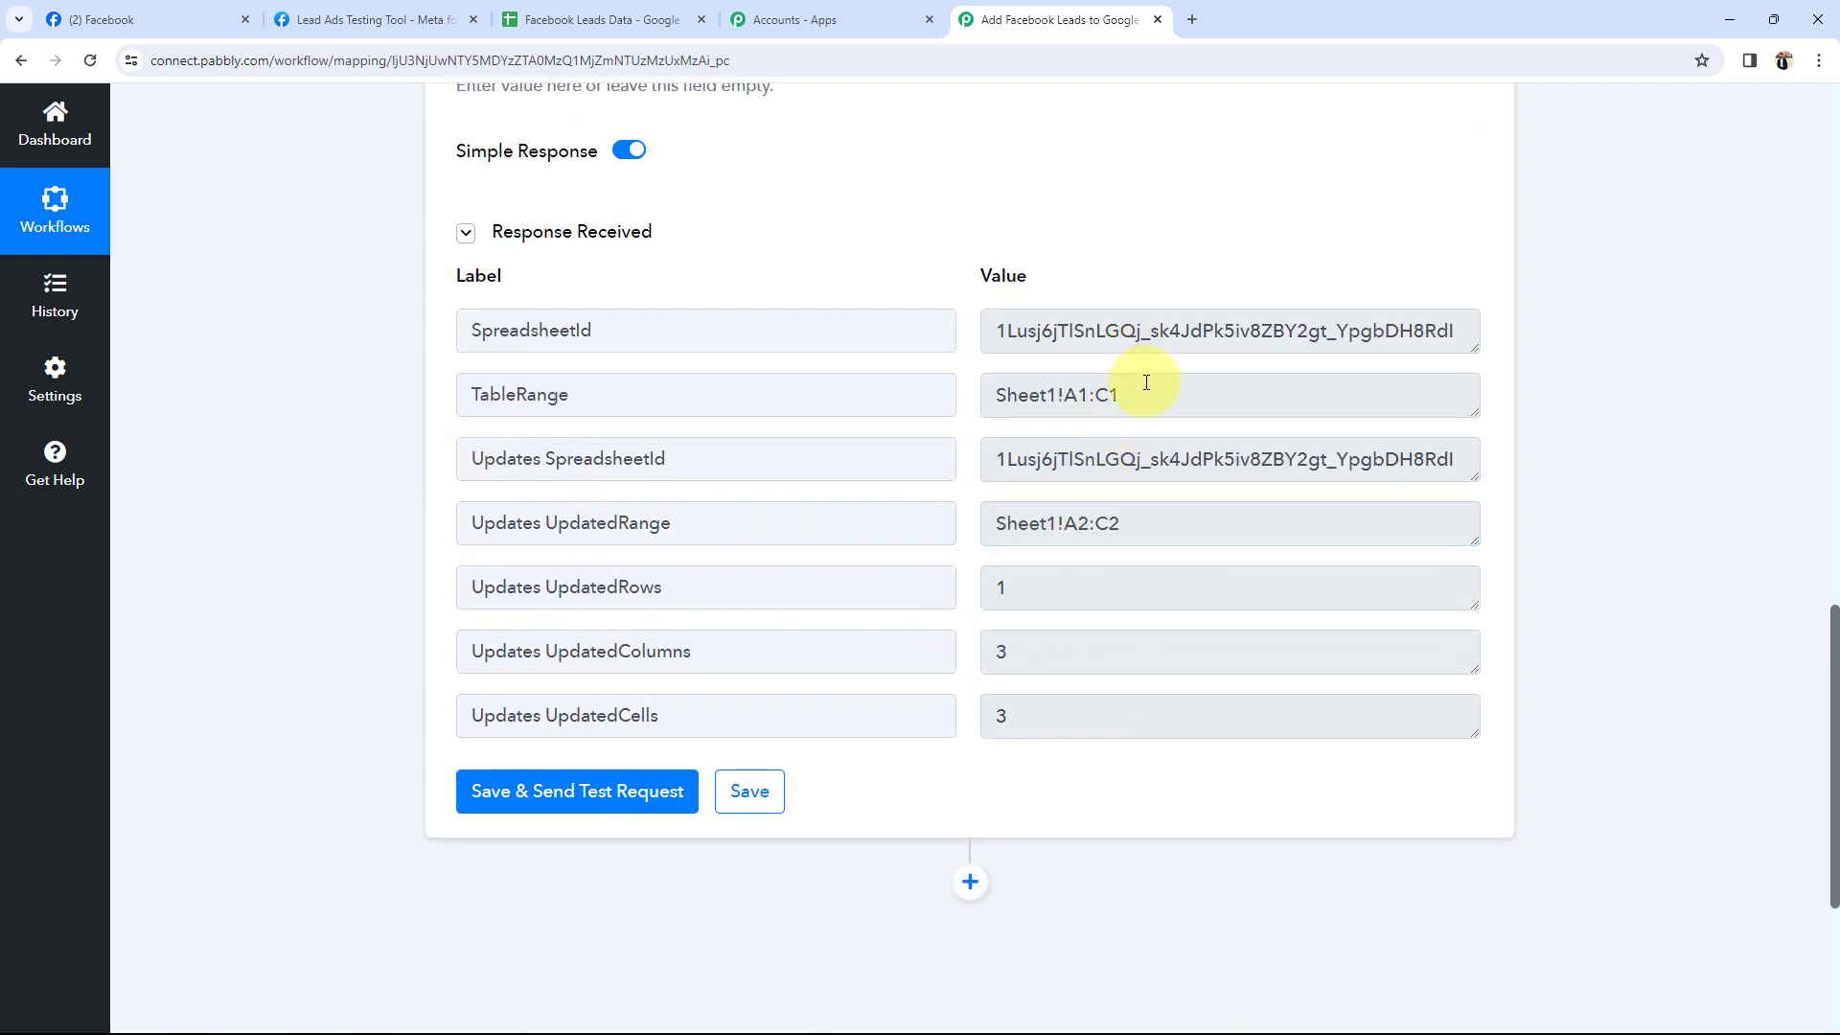
click(595, 19)
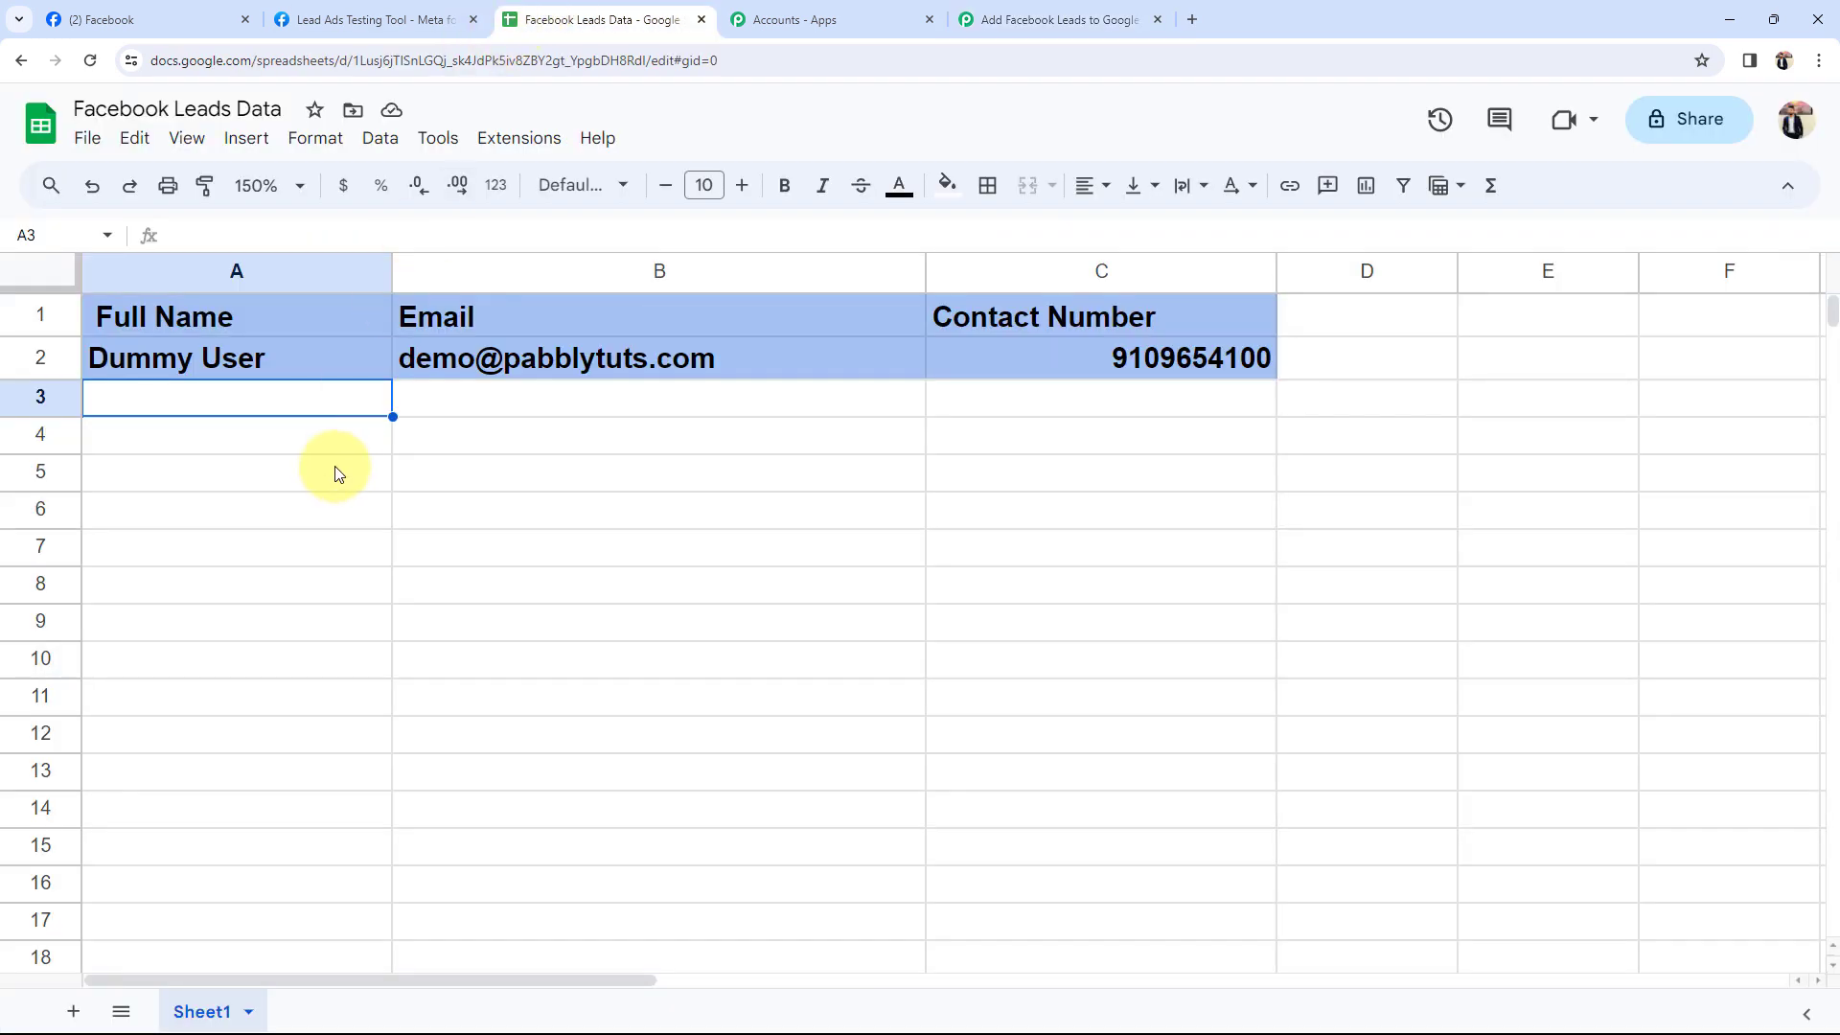
Check the test lead's full name, email and contact number in cells A2, B2 and C2.
click(330, 507)
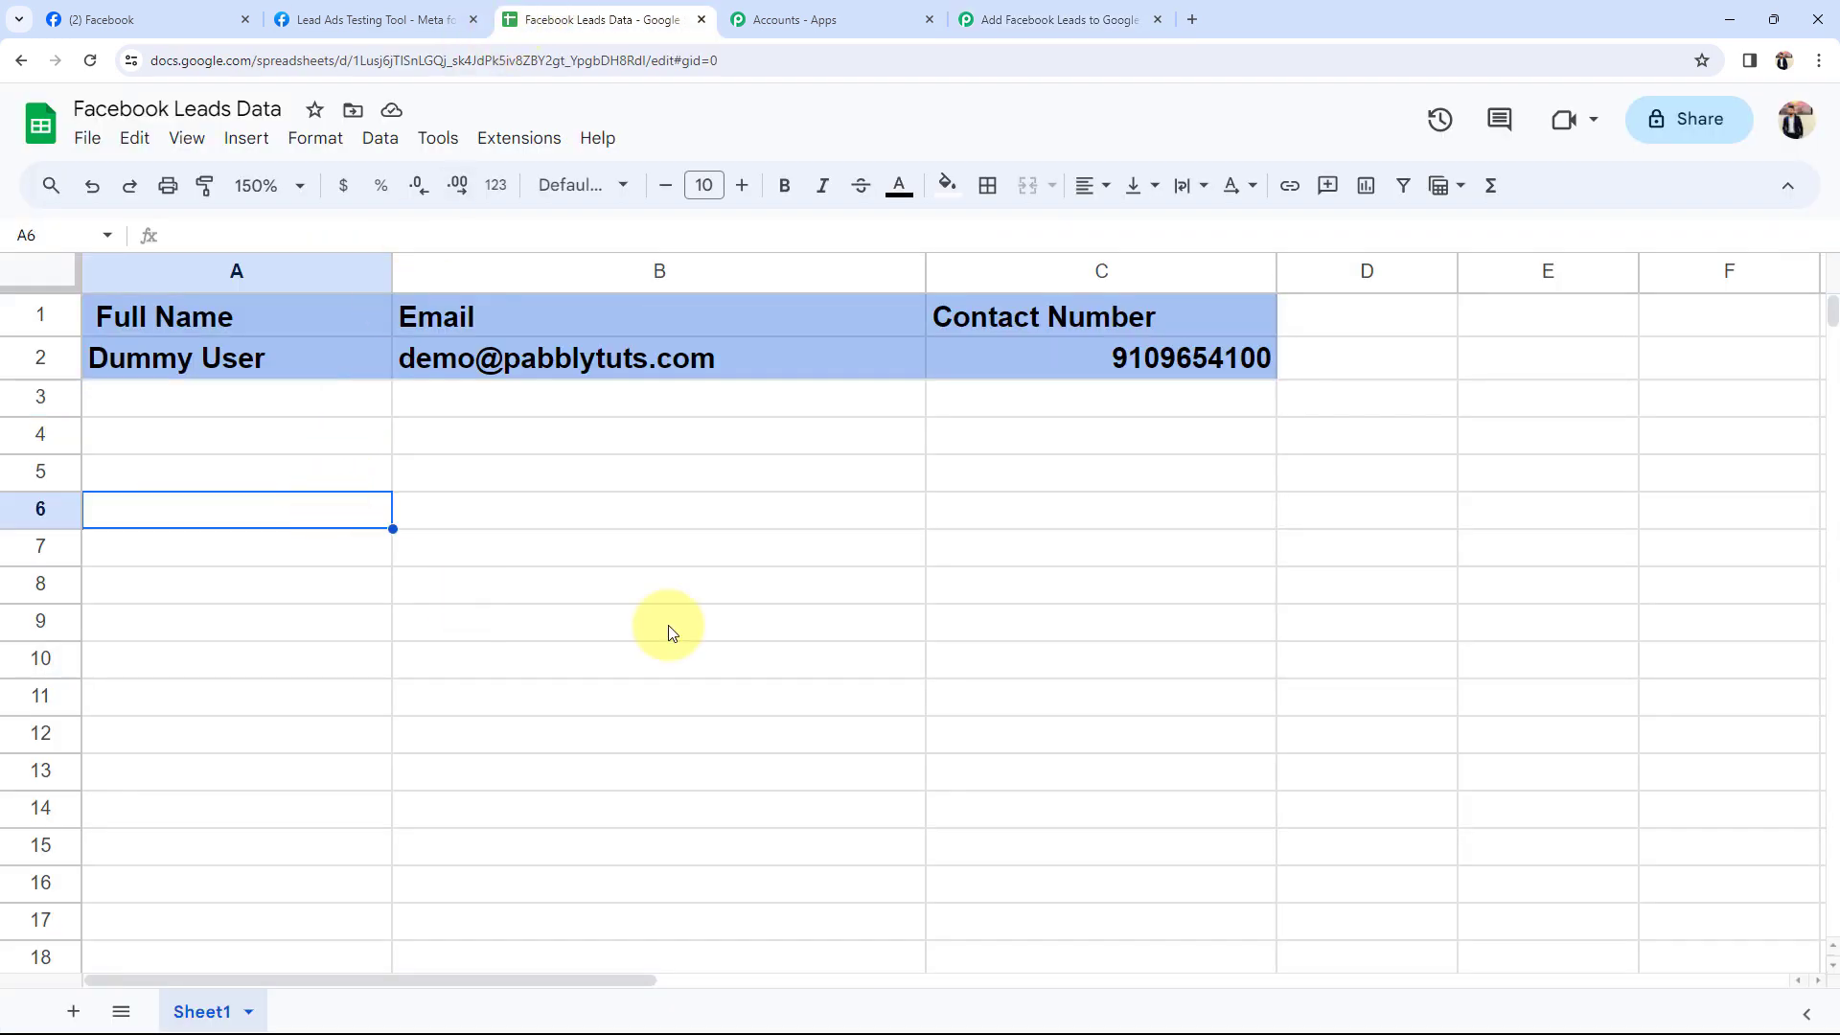
click(119, 361)
click(531, 363)
click(1191, 355)
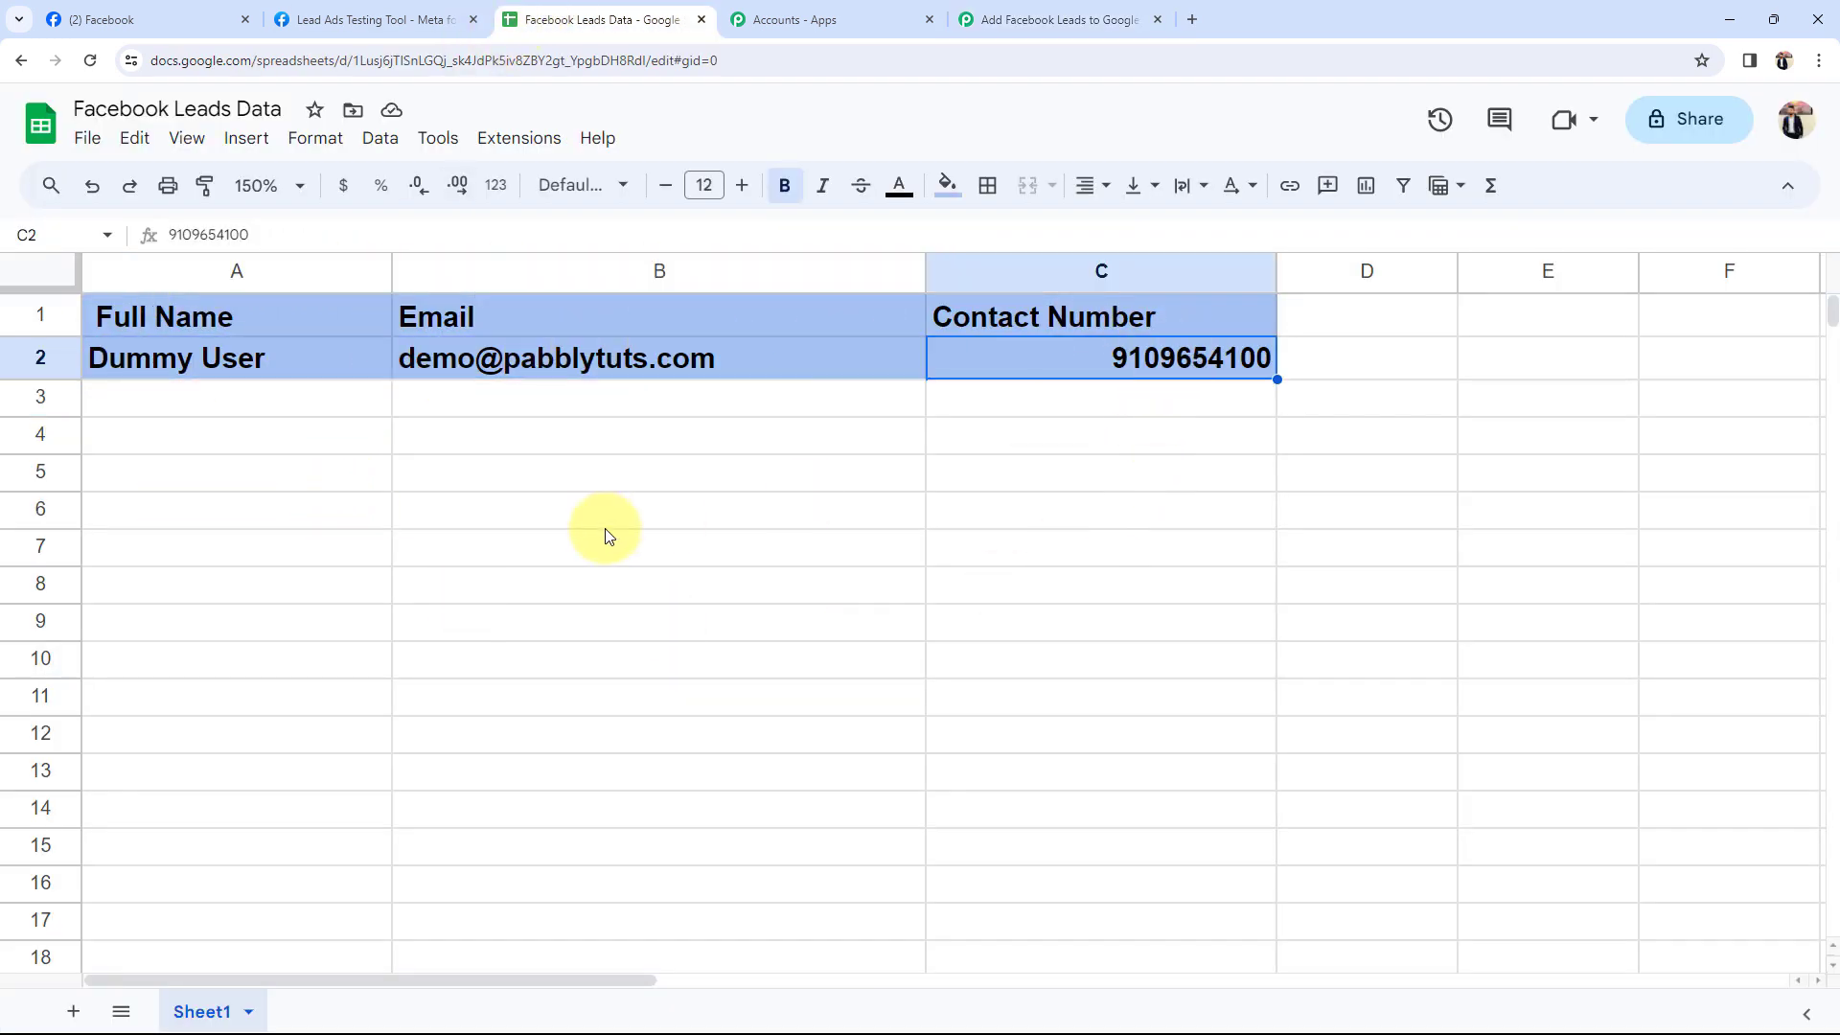
click(604, 522)
click(183, 369)
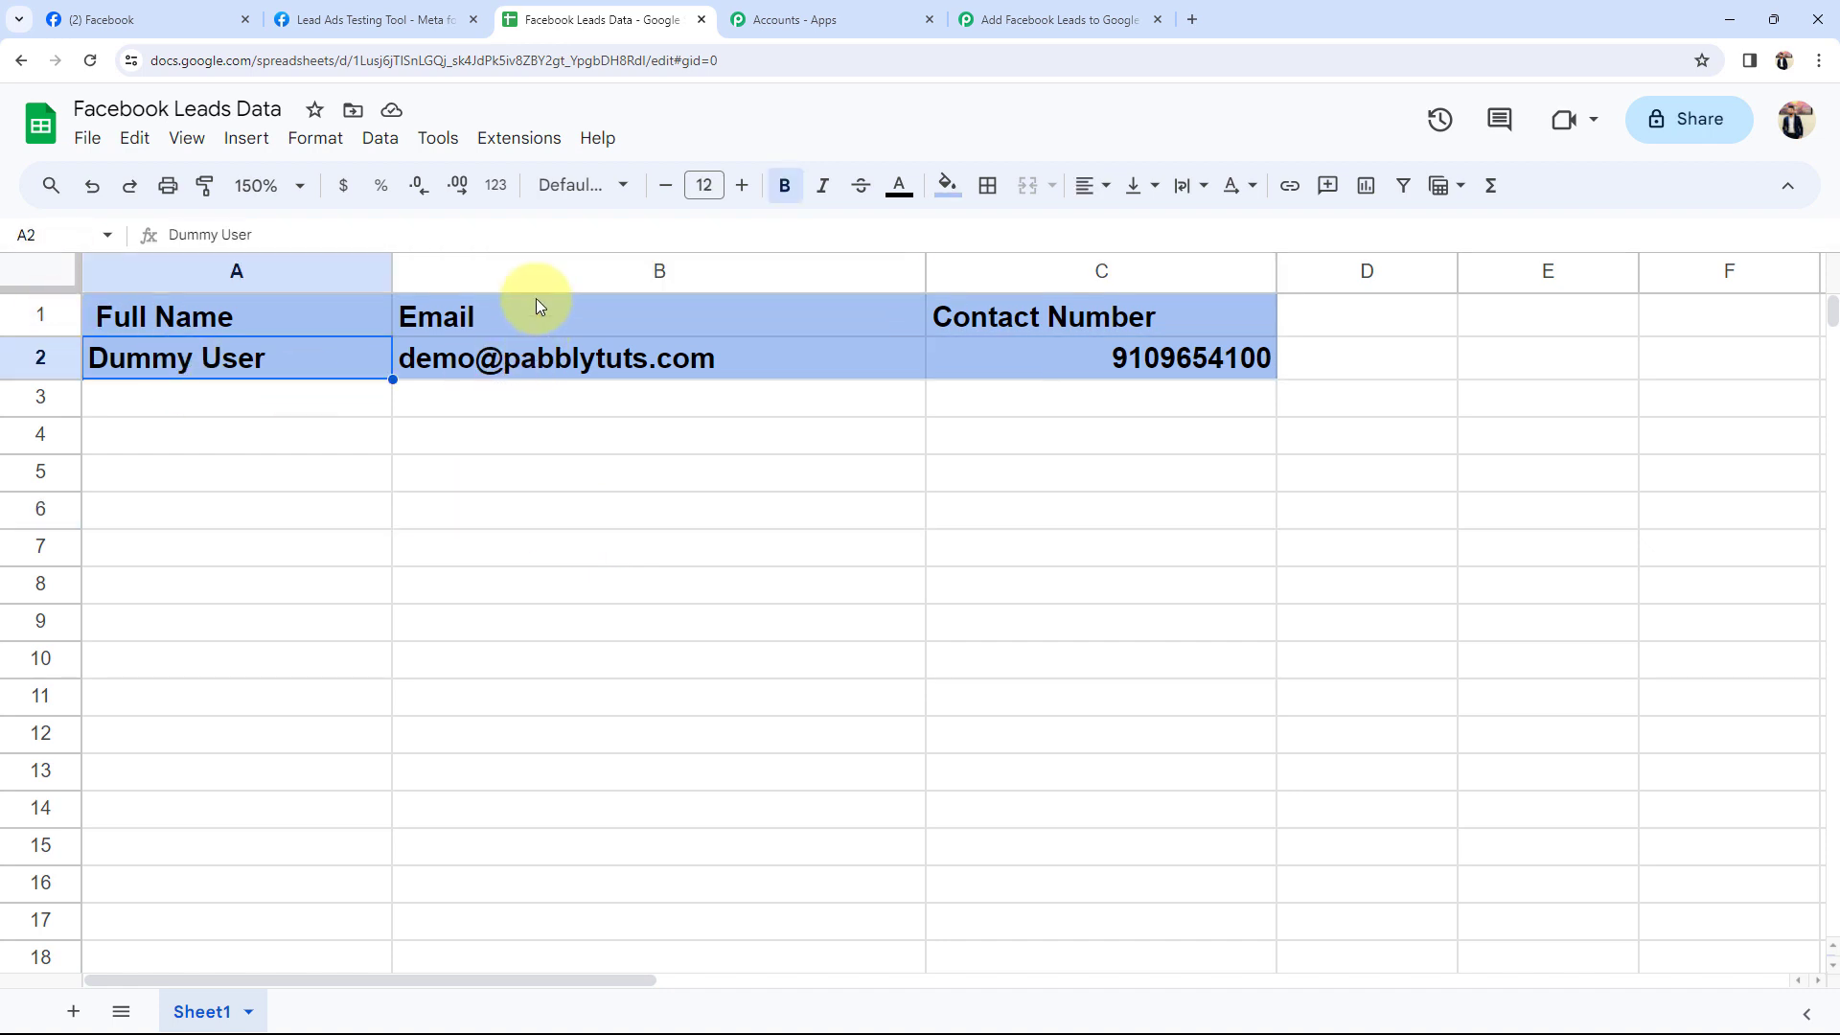
click(487, 359)
click(1167, 366)
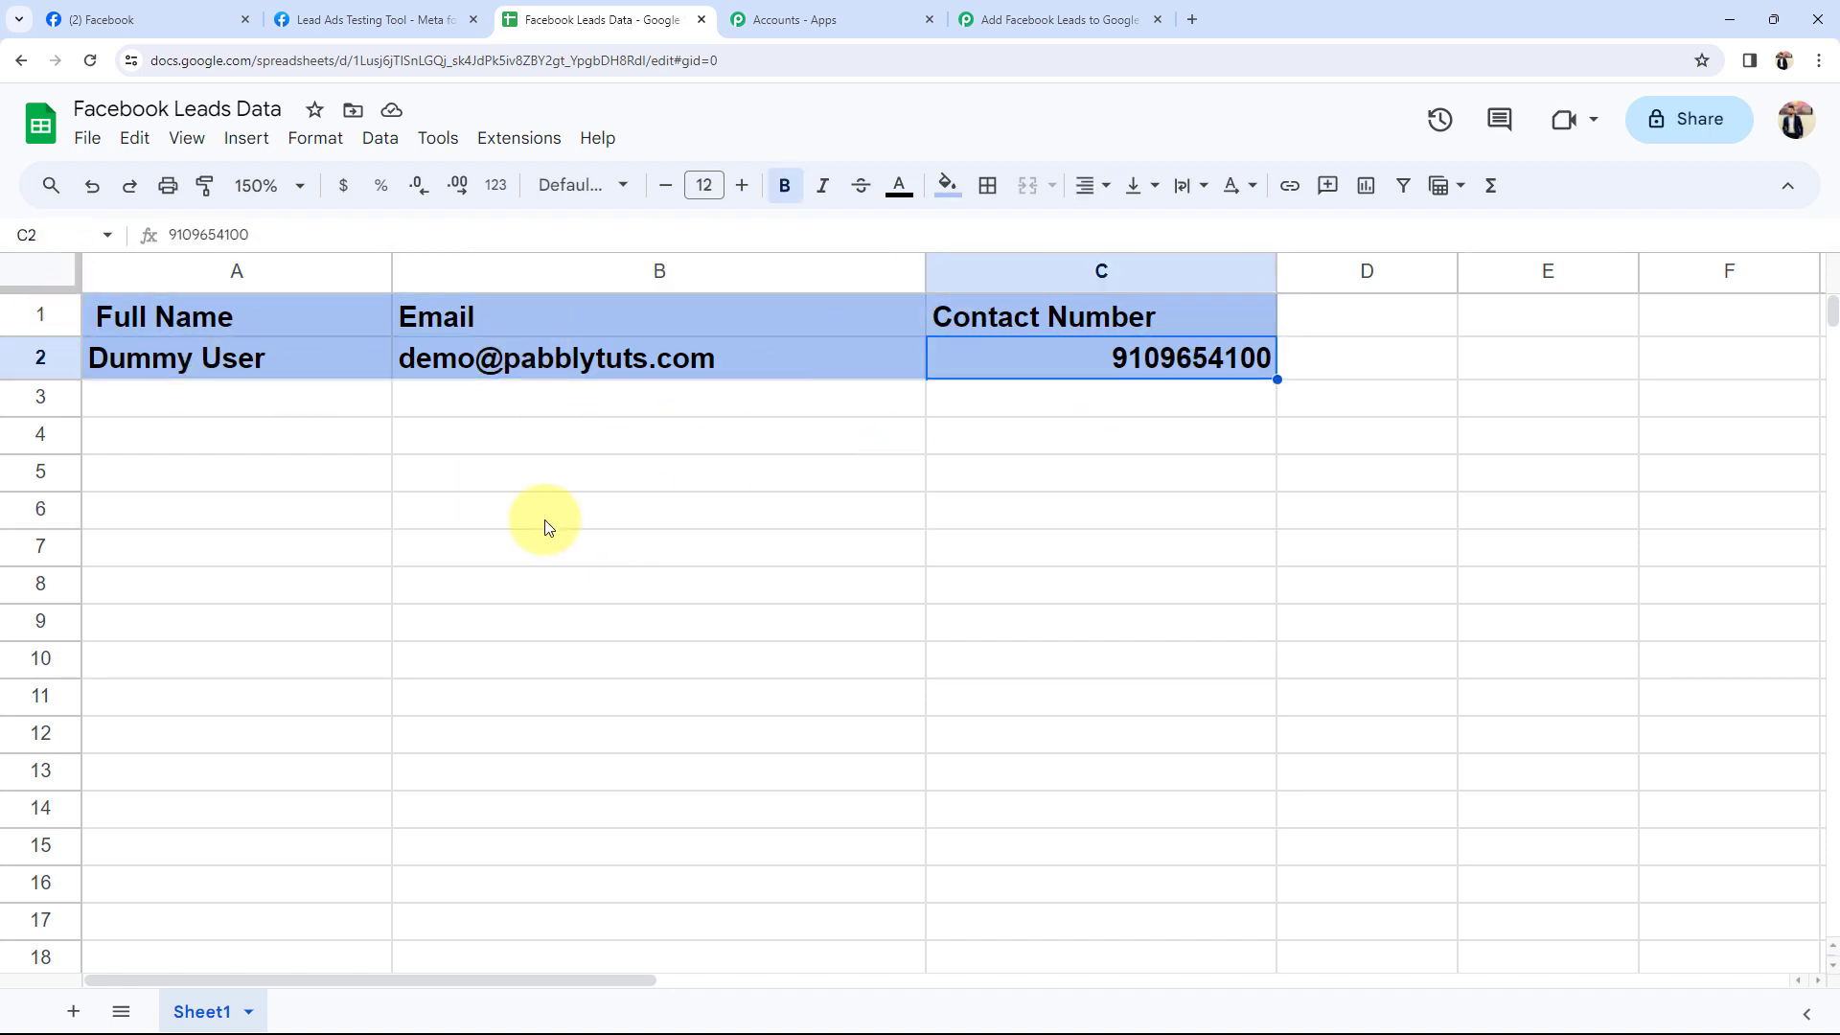
click(525, 526)
Return to the Pabbly workflow and collapse the Google Sheets action step.
click(1035, 18)
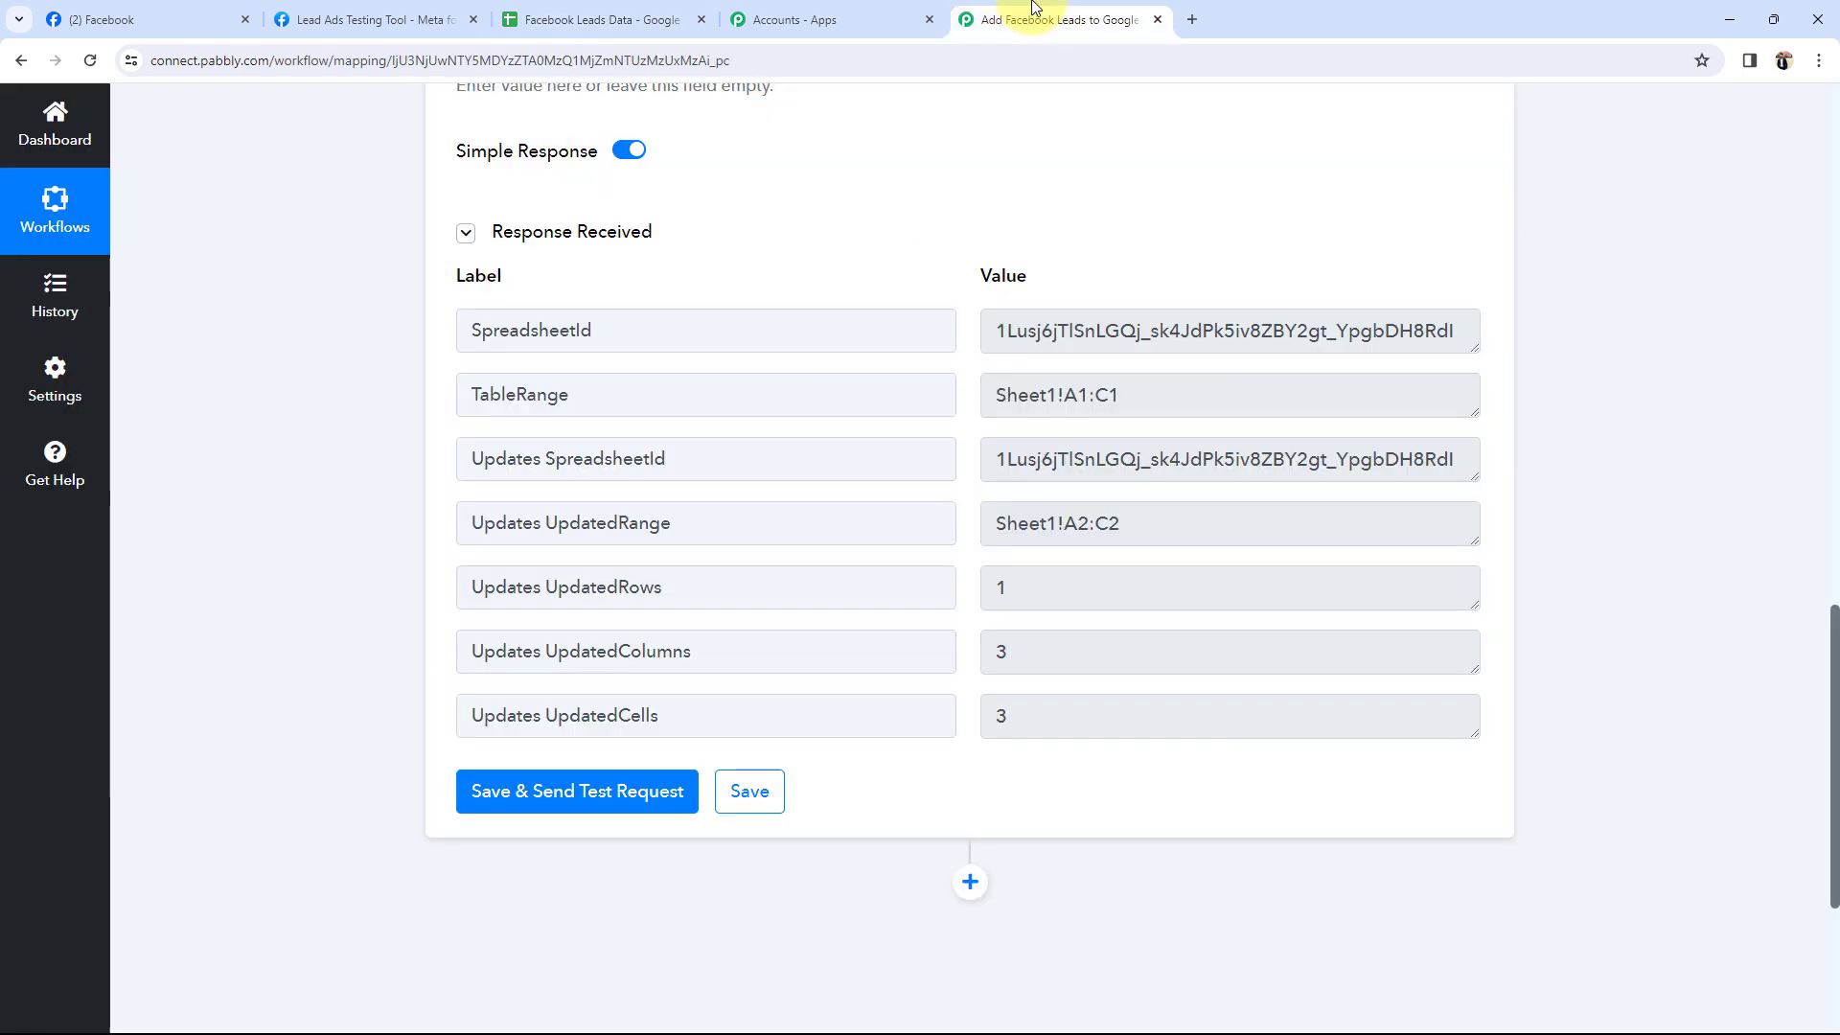
scroll(355, 566, up, 15)
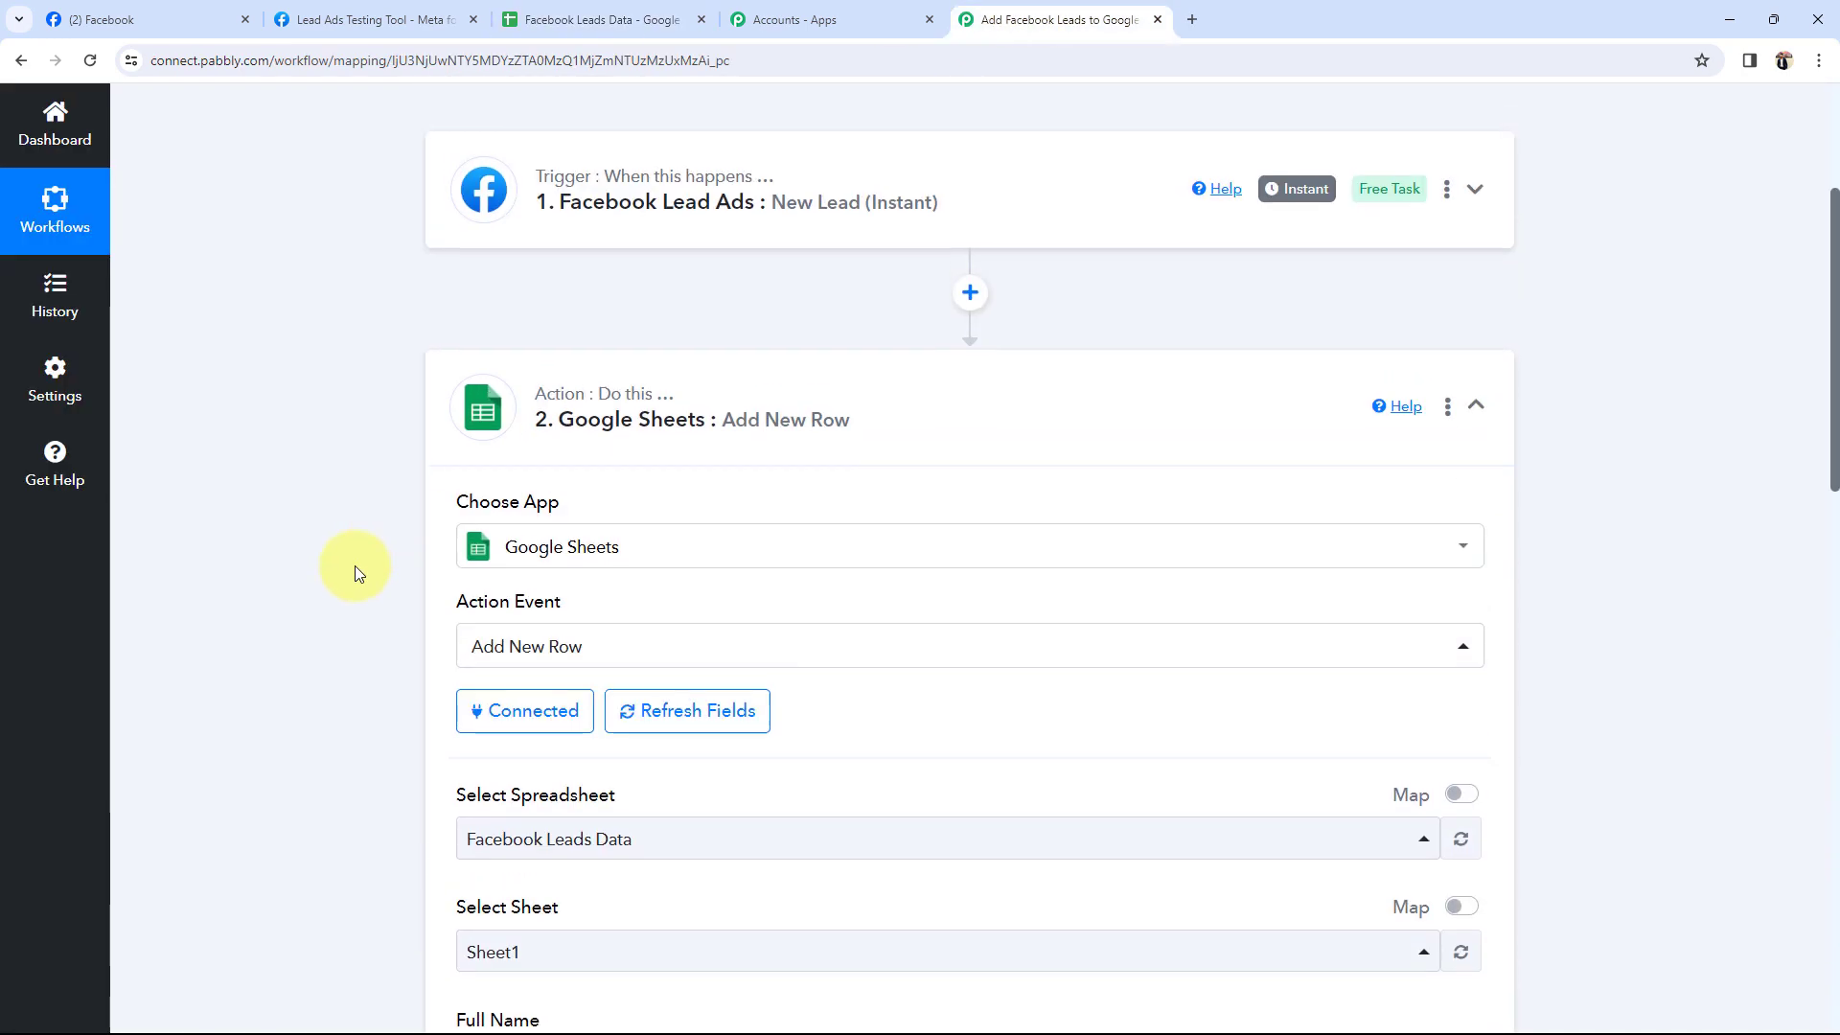
click(584, 458)
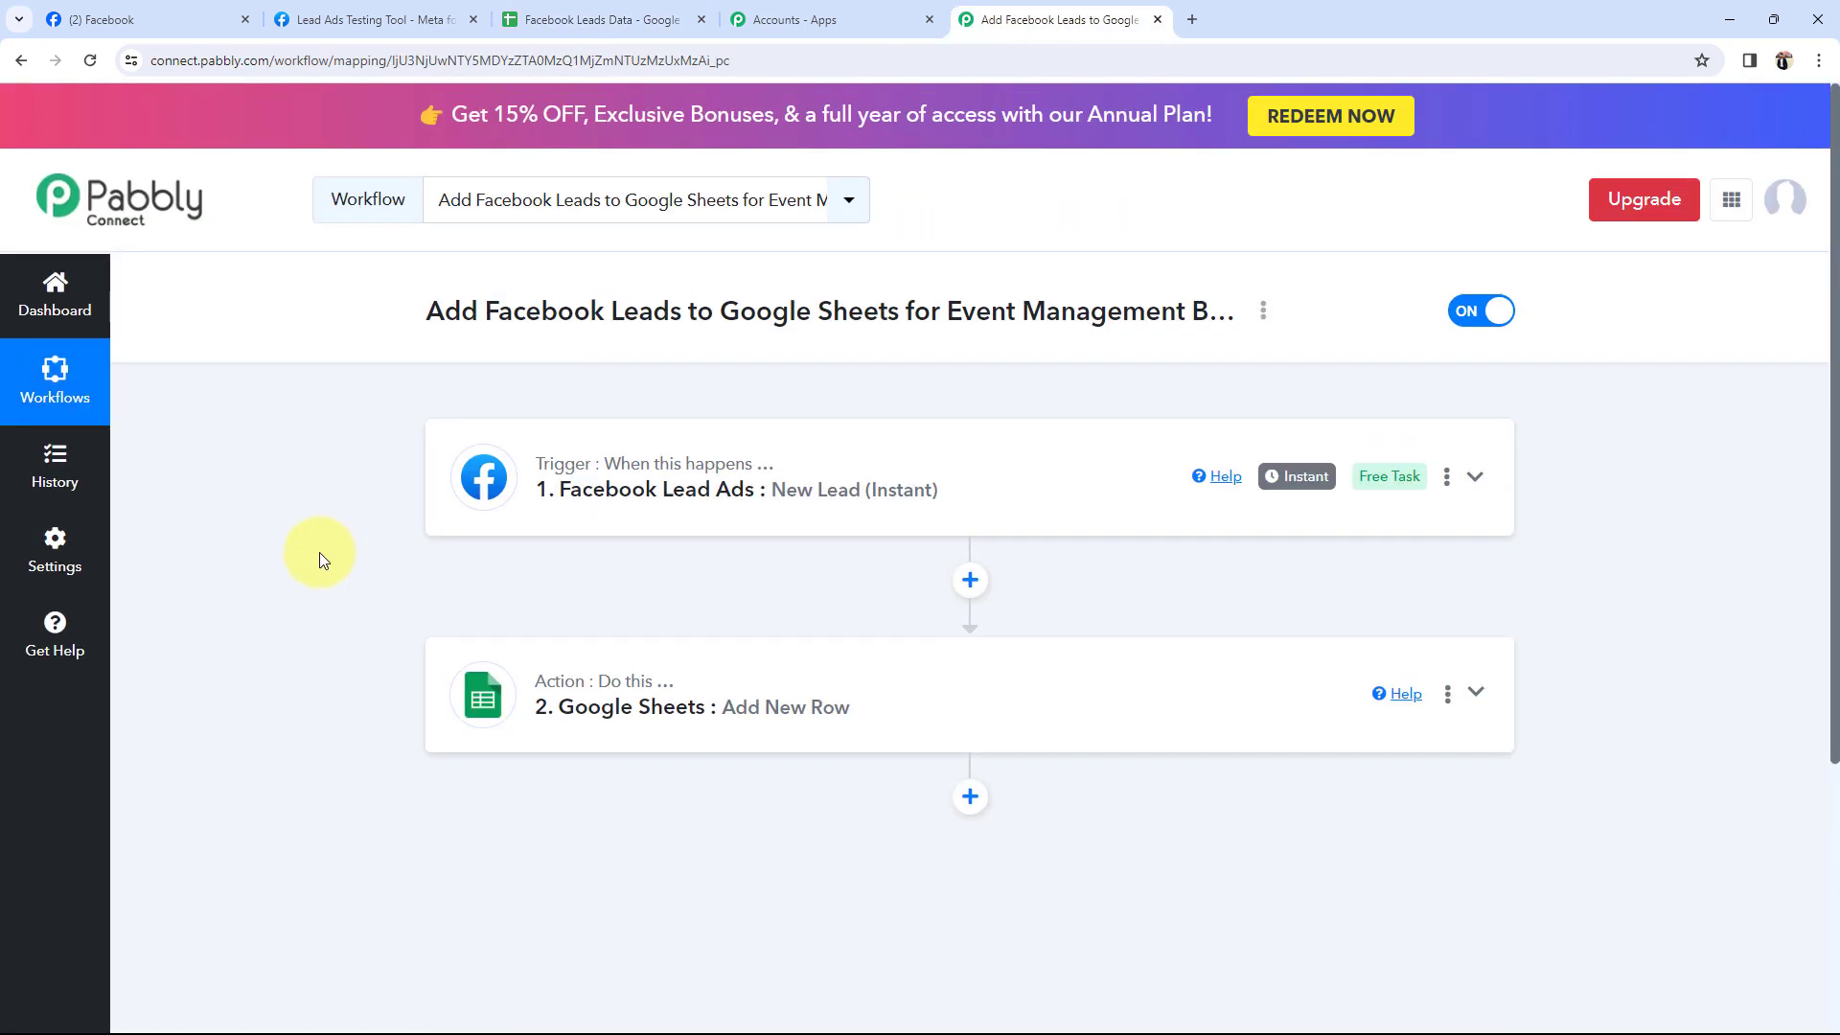